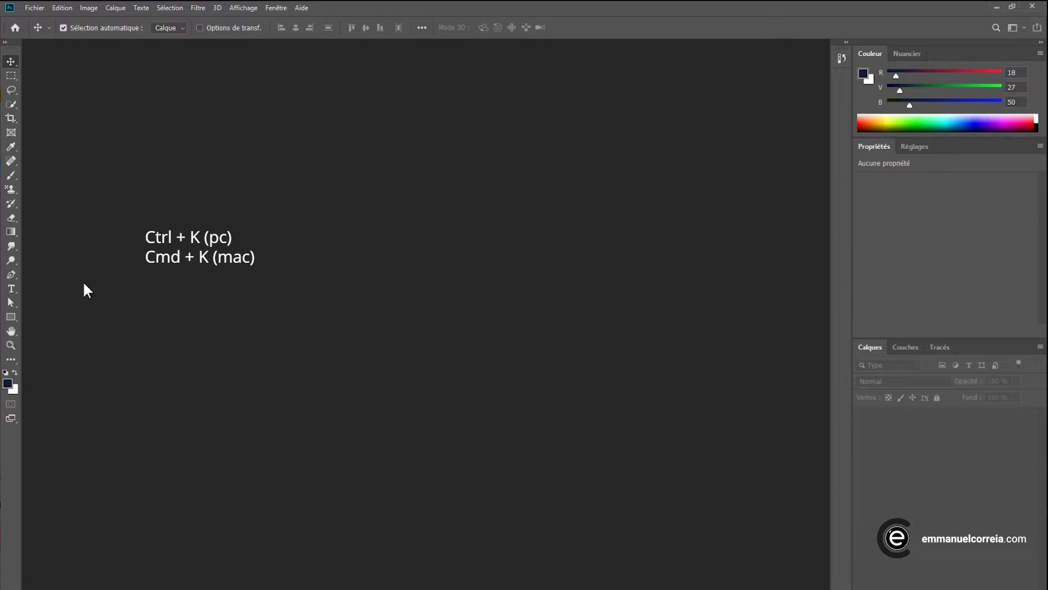
Choose Adobe as the colour picker (Sélecteur de couleurs) in the general preferences and confirm
{"action": "key", "text": "i"}
{"action": "key", "text": "ctrl+k"}
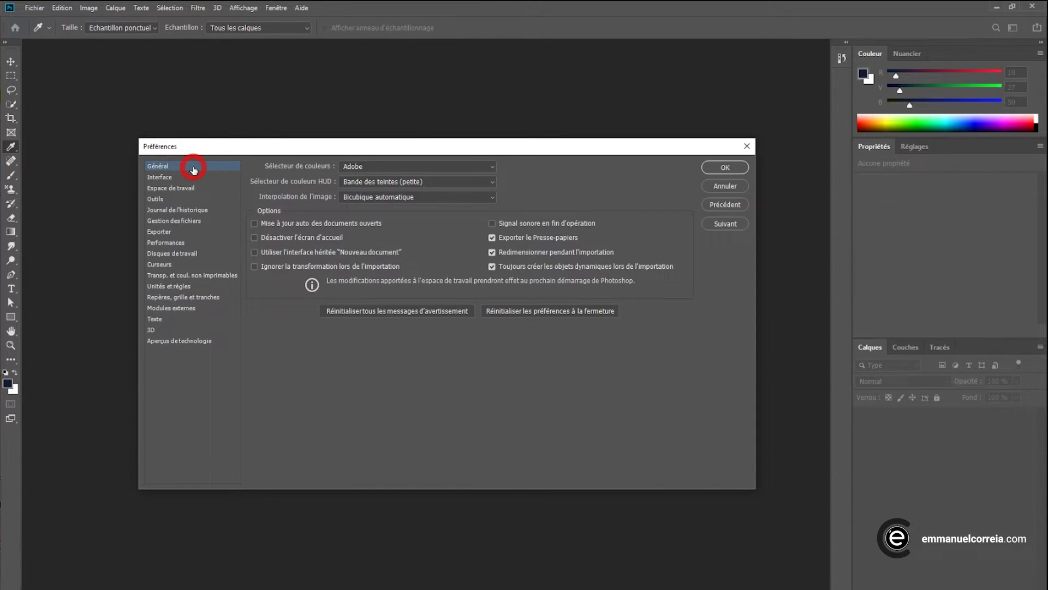
{"action": "left_click", "coordinate": [487, 170]}
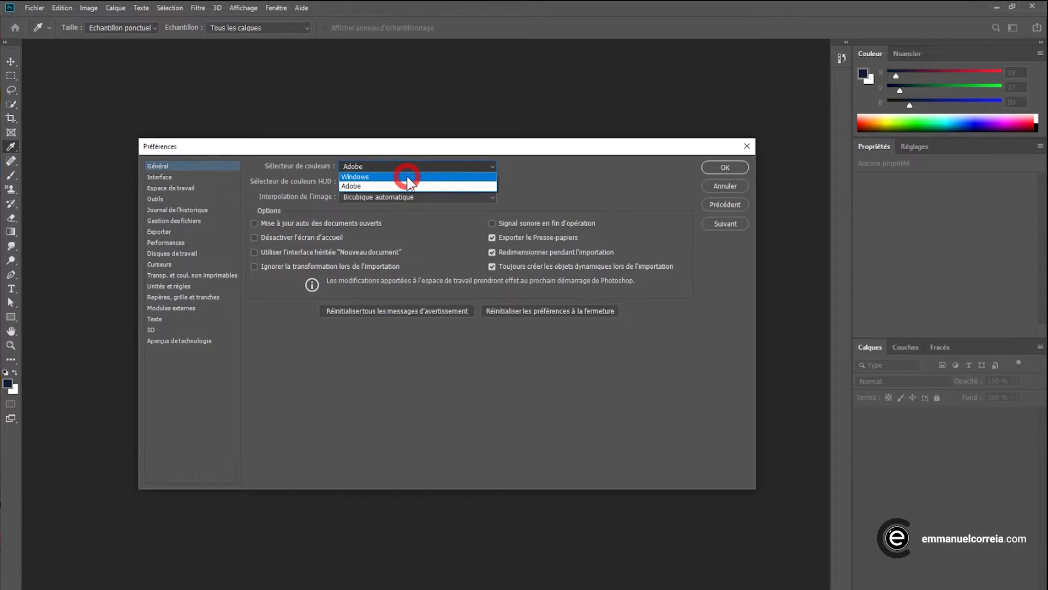
{"action": "left_click", "coordinate": [401, 186]}
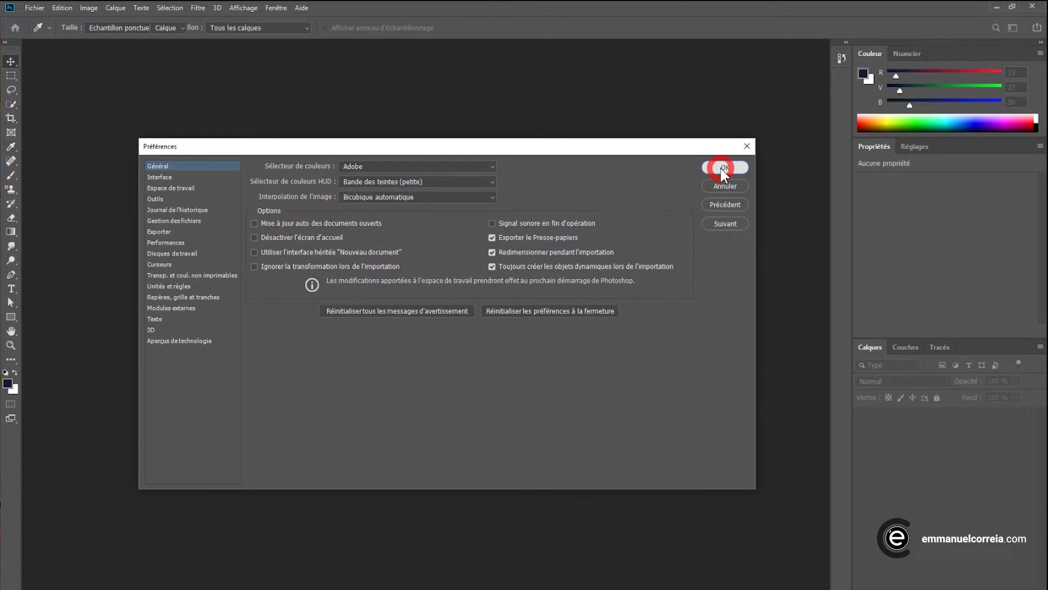
{"action": "left_click", "coordinate": [724, 167]}
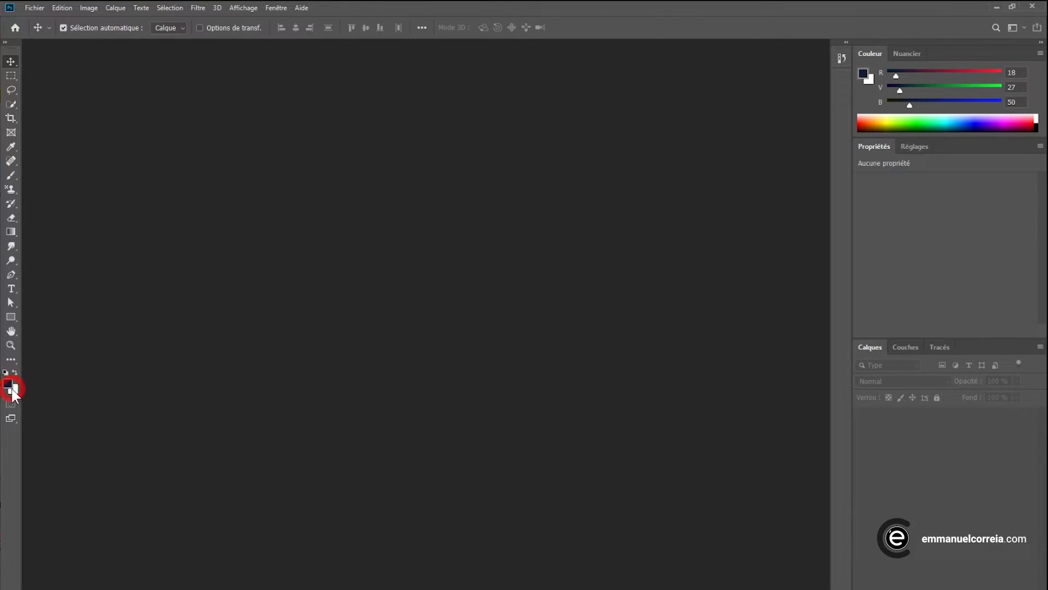
View the foreground colour in the Adobe colour picker and cancel without choosing a new colour
{"action": "key", "text": "i"}
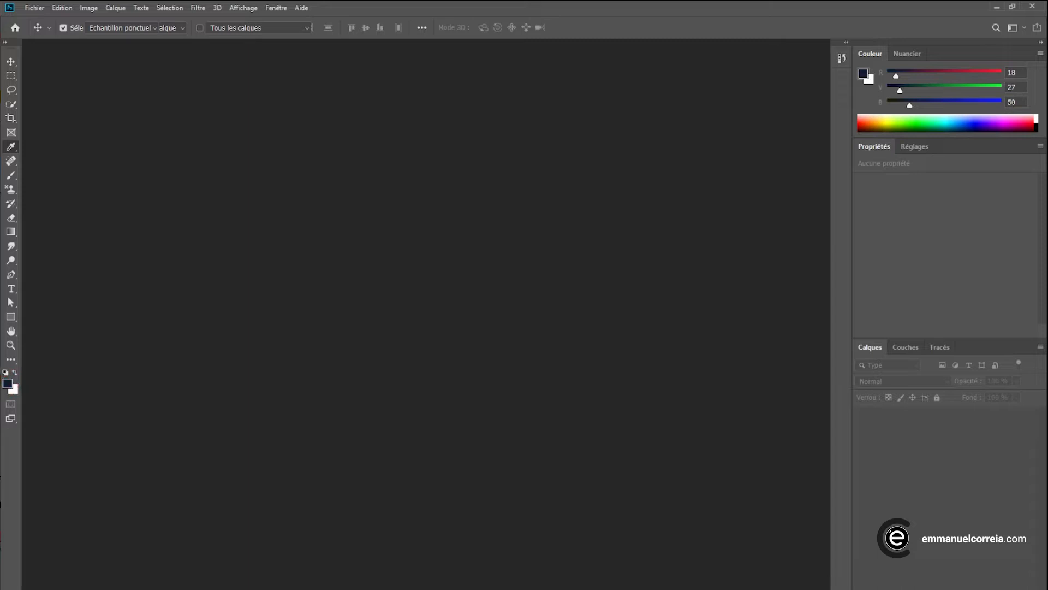
{"action": "left_click_drag", "start_coordinate": [0, 226], "coordinate": [446, 150]}
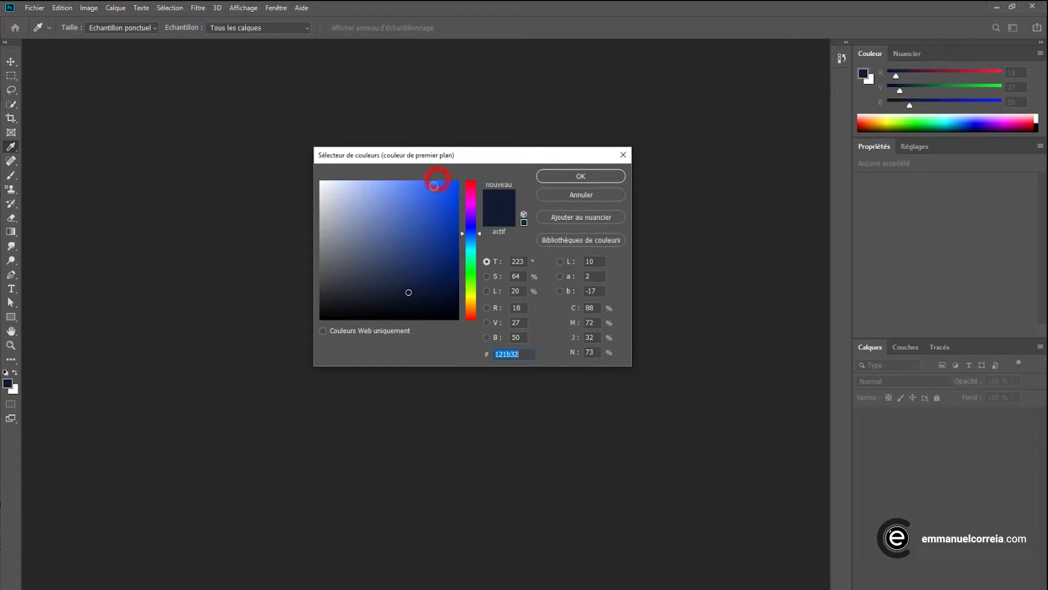
{"action": "left_click", "coordinate": [587, 195]}
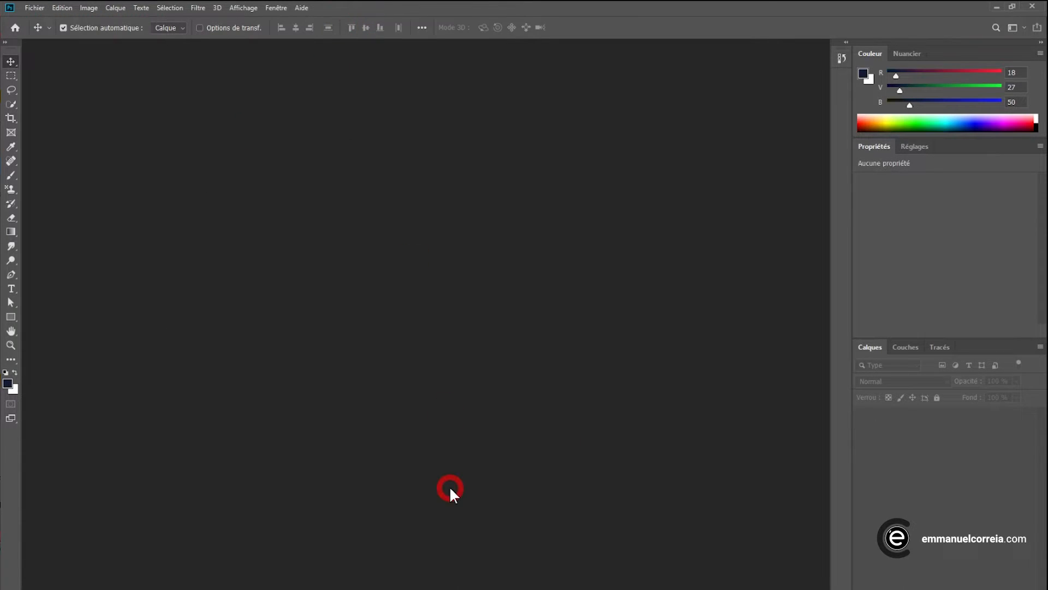
Set the colour picker to Windows in the general preferences and confirm
{"action": "key", "text": "ctrl"}
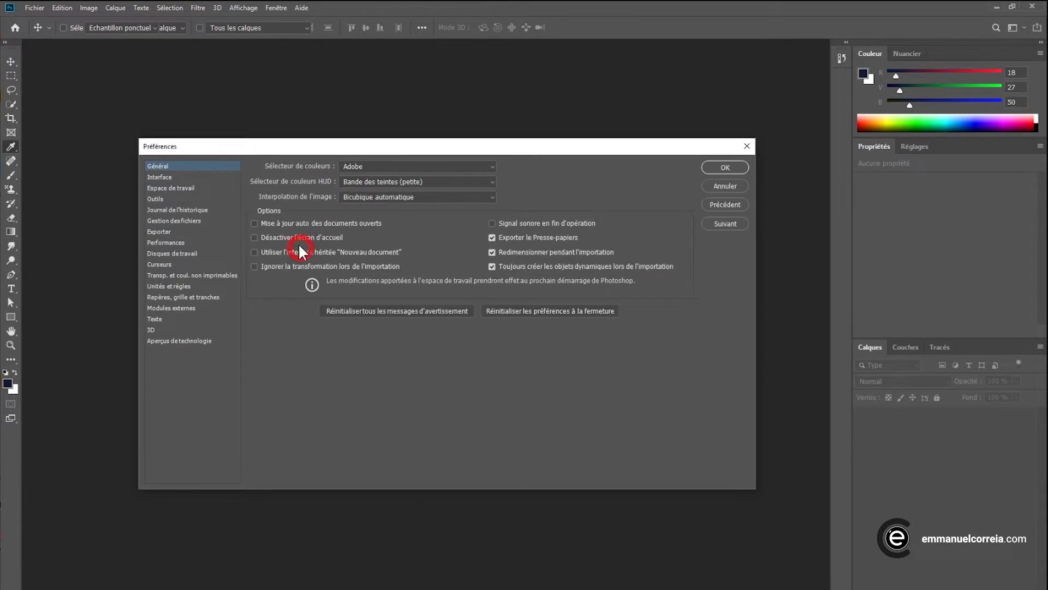
{"action": "left_click", "coordinate": [385, 166]}
{"action": "left_click", "coordinate": [384, 176]}
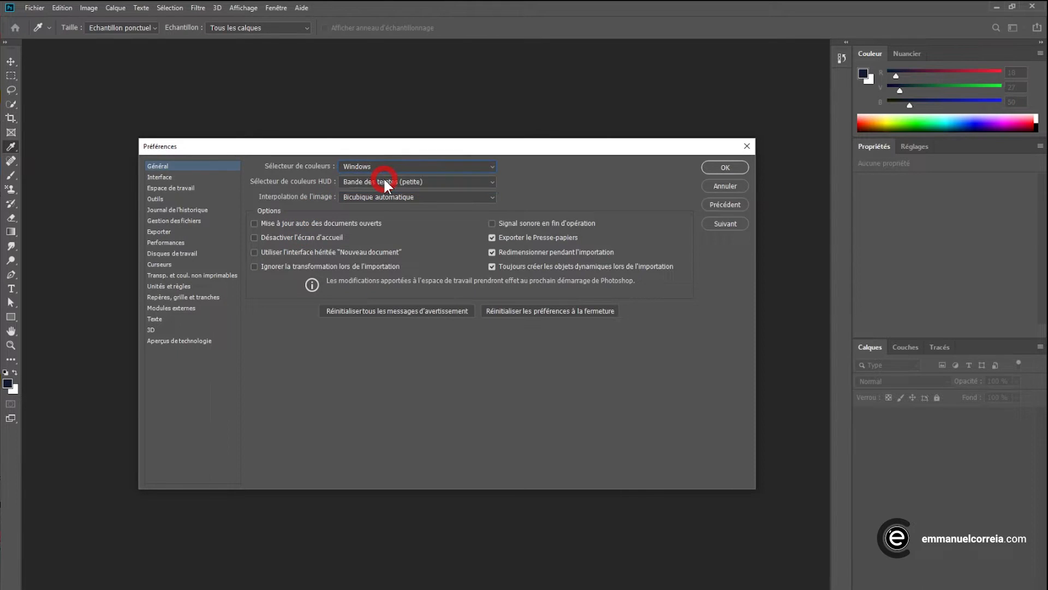
{"action": "left_click", "coordinate": [726, 167]}
Expand the custom colours in the Windows picker for the foreground colour and pick a muted blue, RGB 105, 124, 173
{"action": "left_click", "coordinate": [8, 382]}
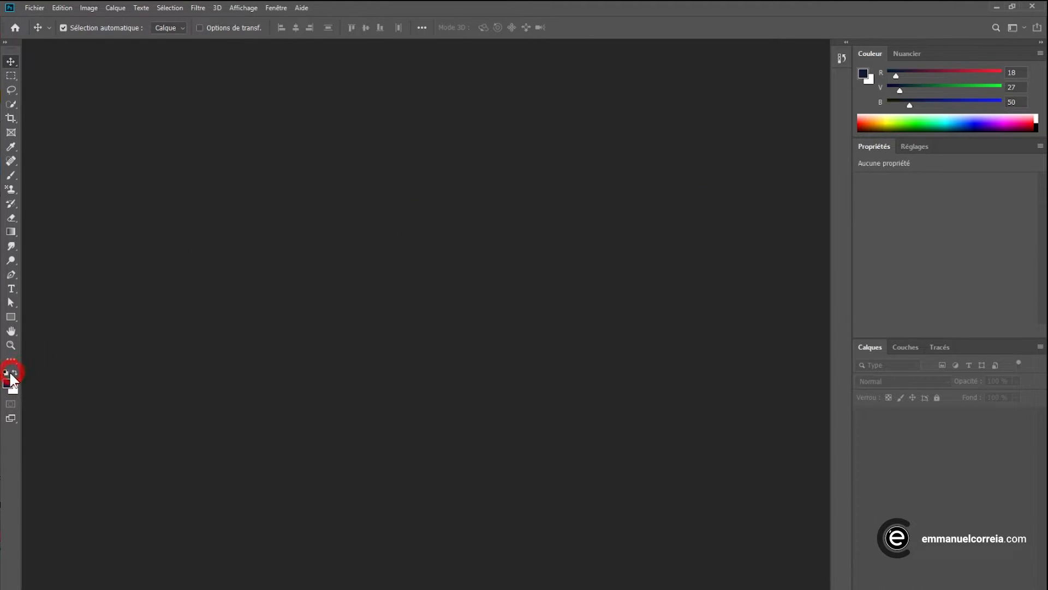
{"action": "left_click_drag", "start_coordinate": [58, 9], "coordinate": [397, 150]}
{"action": "left_click", "coordinate": [410, 202]}
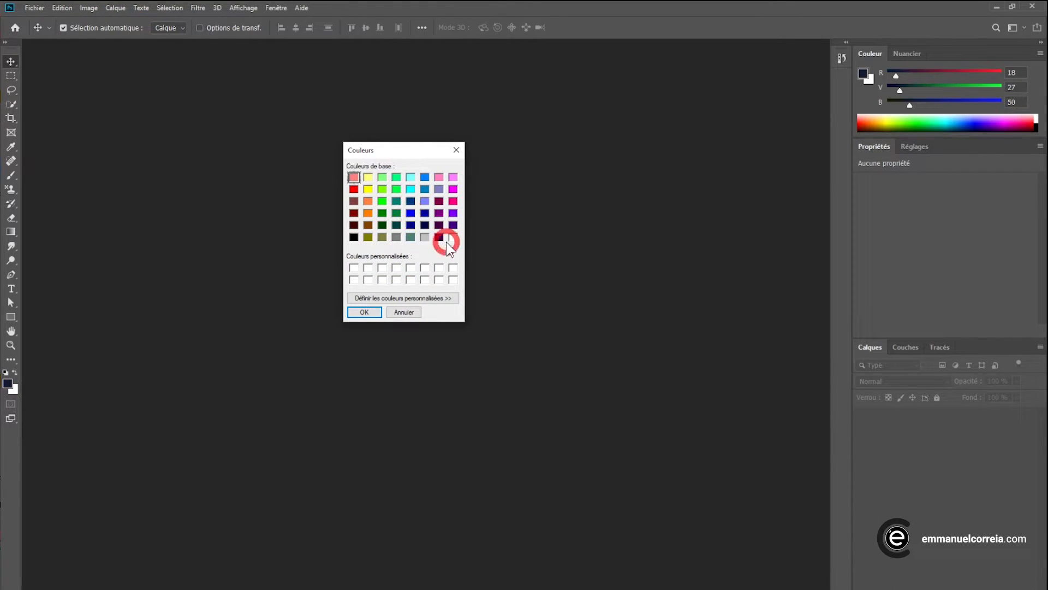
{"action": "left_click", "coordinate": [407, 299]}
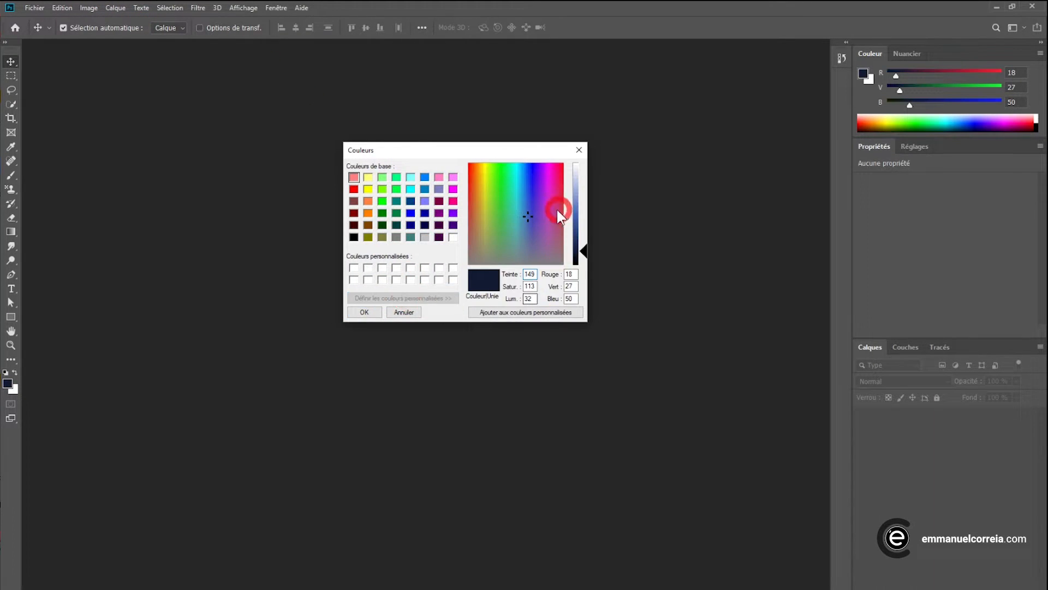
{"action": "mouse_move", "coordinate": [531, 221]}
{"action": "left_mouse_down"}
{"action": "mouse_move", "coordinate": [506, 206]}
{"action": "mouse_move", "coordinate": [530, 211]}
{"action": "left_mouse_up"}
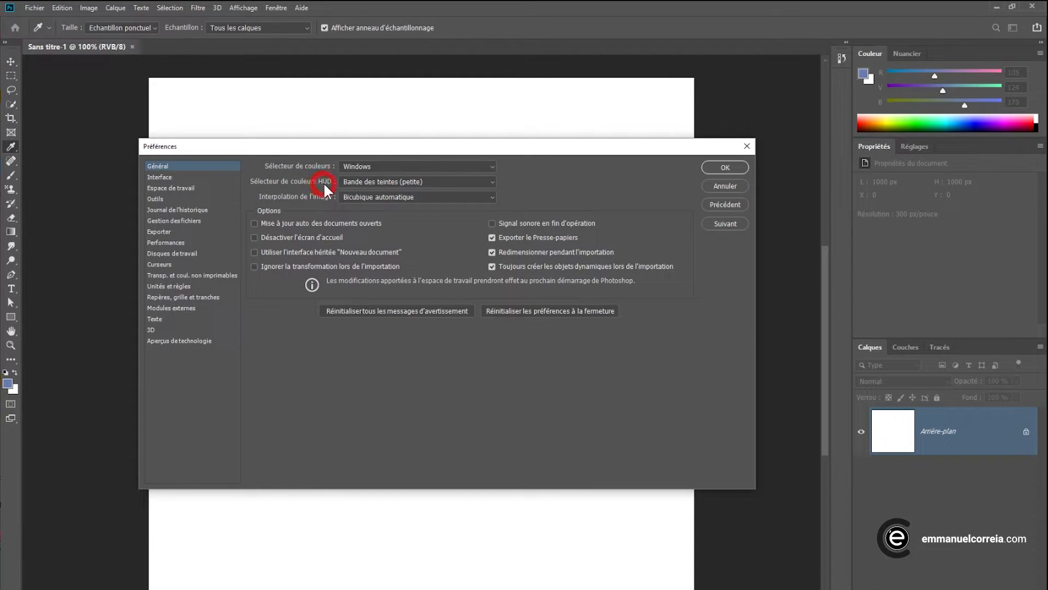
Set the HUD colour picker to Bande des teintes (moyenne) in the general preferences and confirm
{"action": "left_click", "coordinate": [491, 182]}
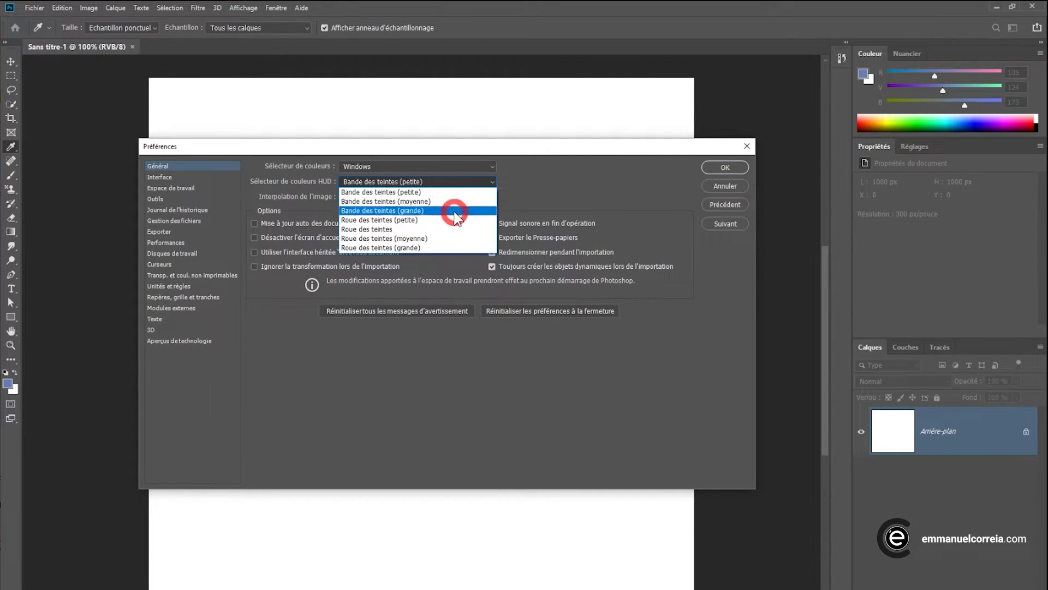
{"action": "left_click", "coordinate": [440, 202]}
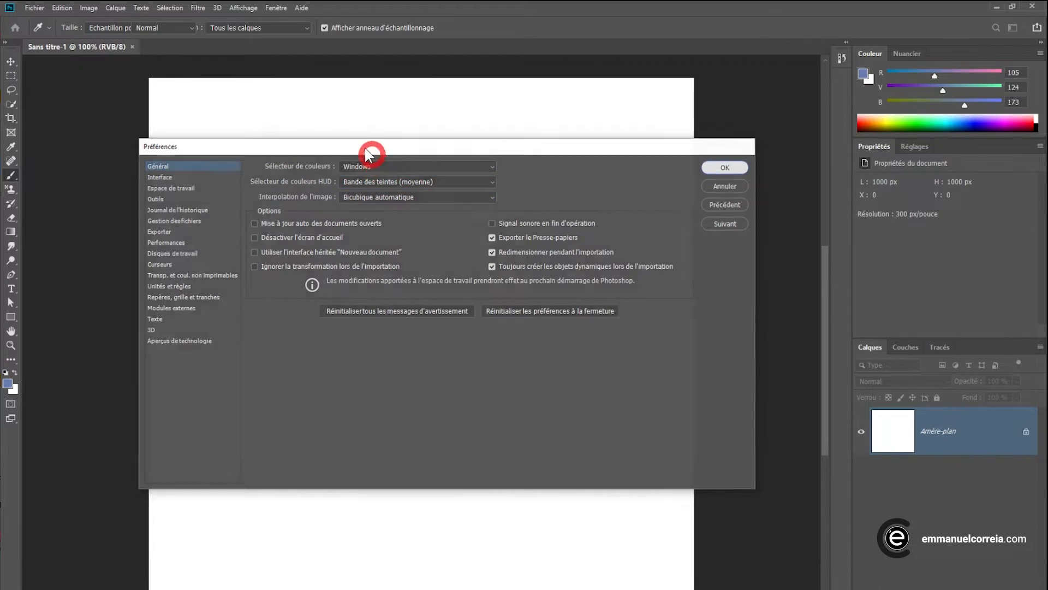
{"action": "key", "text": "Return"}
With the Brush tool, pick a green foreground colour, RGB 55, 204, 77, from the HUD colour picker over the canvas
{"action": "key", "text": "b"}
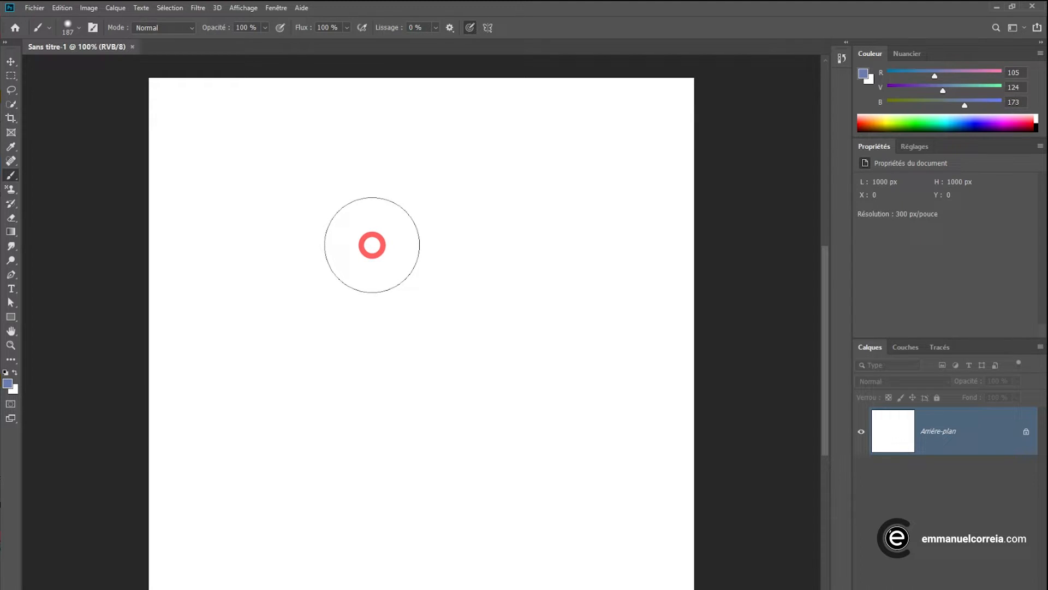
{"action": "key", "text": "alt"}
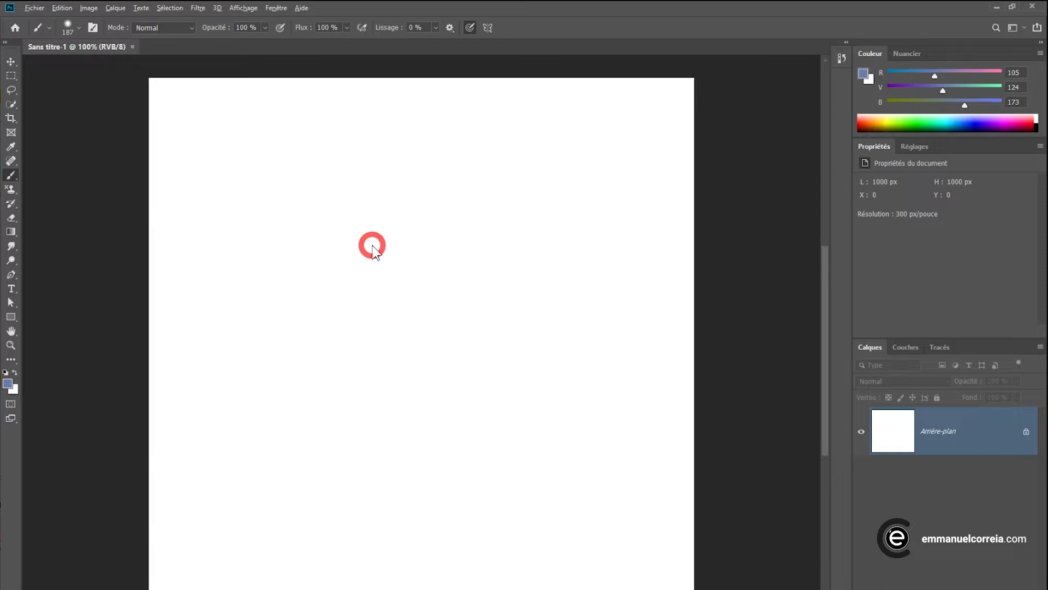
{"action": "right_click", "coordinate": [372, 244], "text": "alt+shift"}
{"action": "left_click_drag", "start_coordinate": [412, 241], "coordinate": [424, 222]}
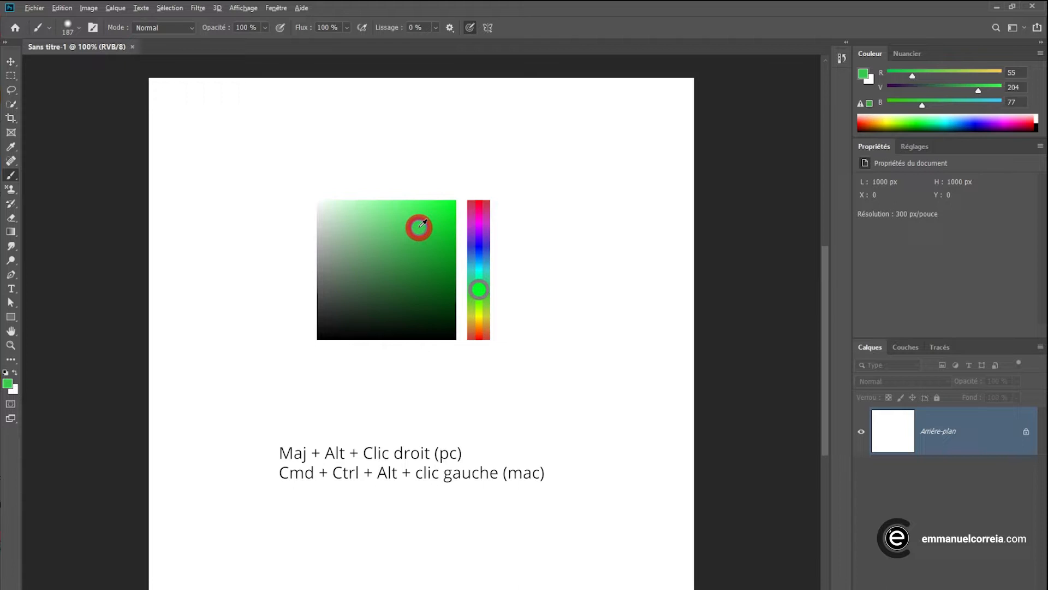
{"action": "left_click_drag", "start_coordinate": [423, 223], "coordinate": [423, 222]}
Set the HUD colour picker to Roue des teintes (moyenne) in the general preferences and confirm
{"action": "key", "text": "ctrl+k"}
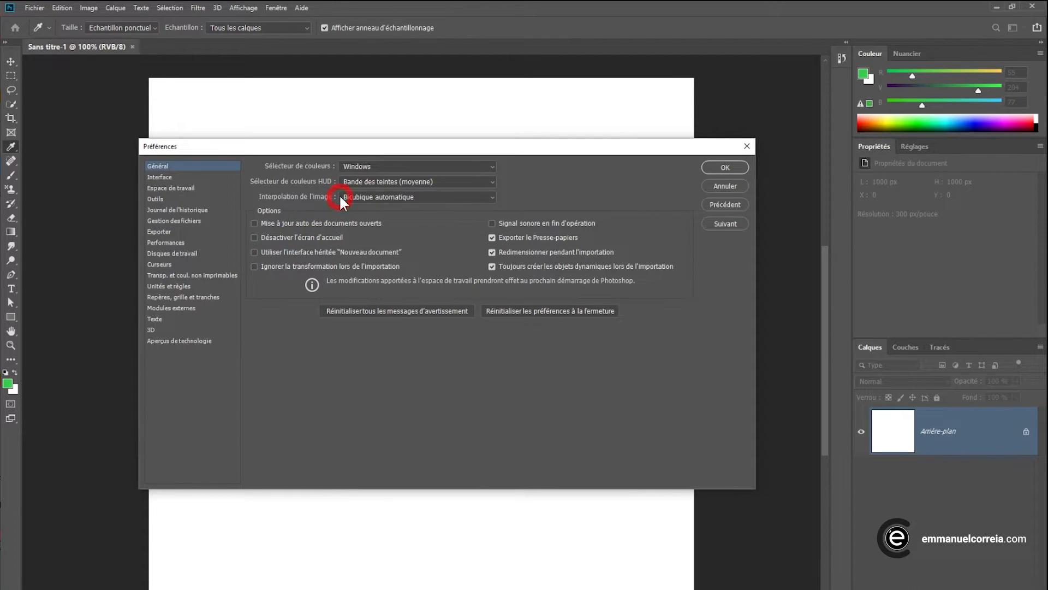
{"action": "mouse_move", "coordinate": [449, 185]}
{"action": "left_mouse_down"}
{"action": "mouse_move", "coordinate": [456, 234]}
{"action": "mouse_move", "coordinate": [430, 228]}
{"action": "mouse_move", "coordinate": [425, 211]}
{"action": "mouse_move", "coordinate": [415, 229]}
{"action": "mouse_move", "coordinate": [472, 309]}
{"action": "mouse_move", "coordinate": [306, 189]}
{"action": "mouse_move", "coordinate": [311, 236]}
{"action": "mouse_move", "coordinate": [351, 150]}
{"action": "mouse_move", "coordinate": [453, 203]}
{"action": "left_mouse_up"}
{"action": "left_click", "coordinate": [428, 239]}
{"action": "key", "text": "Return"}
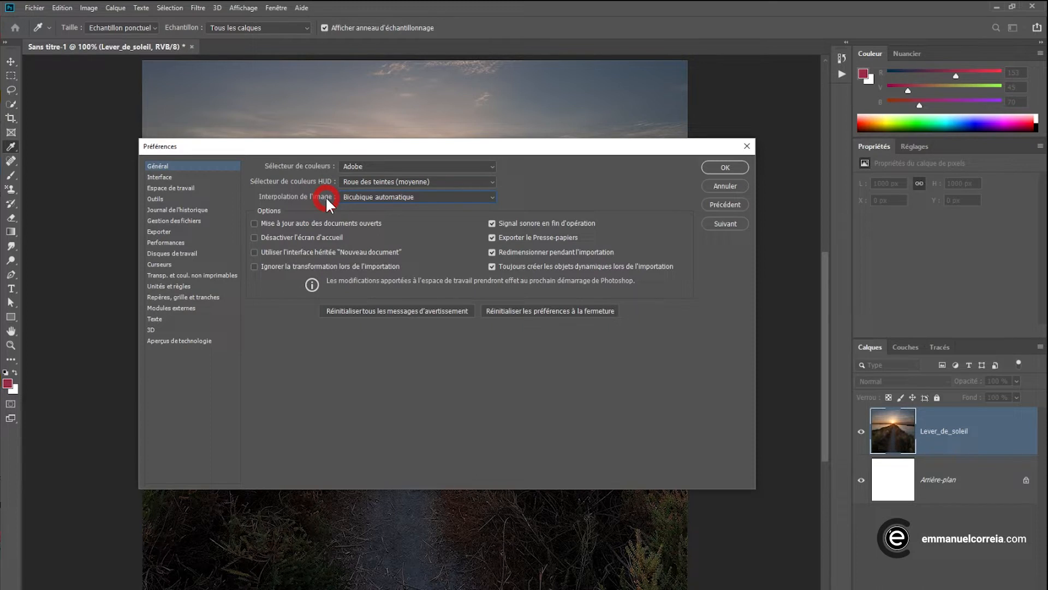
Review the image interpolation methods in the general preferences, leave Bicubique automatique selected, and close the preferences
{"action": "left_click", "coordinate": [490, 197]}
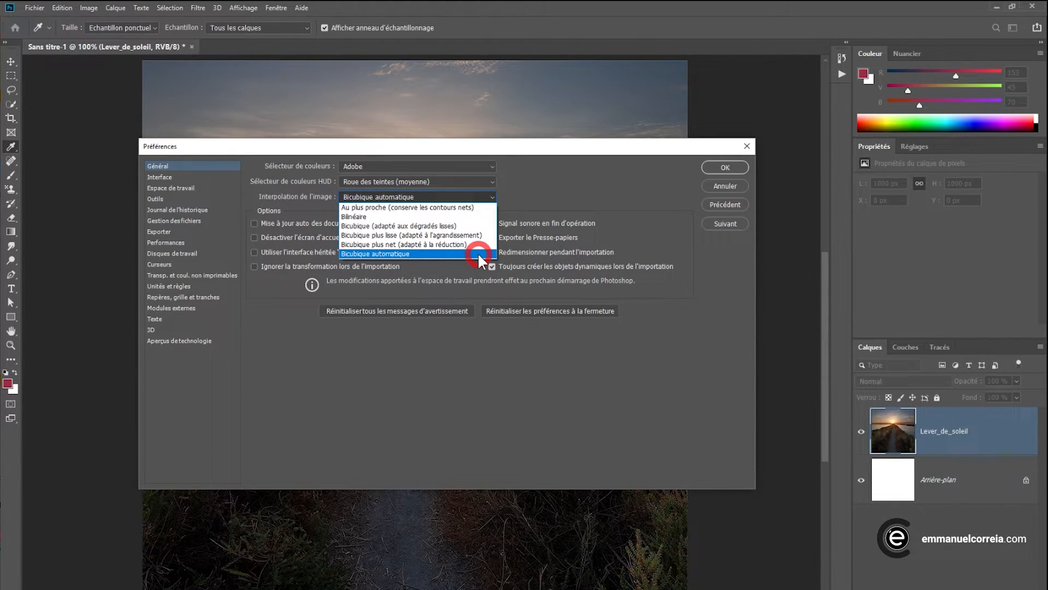
{"action": "left_click", "coordinate": [536, 191]}
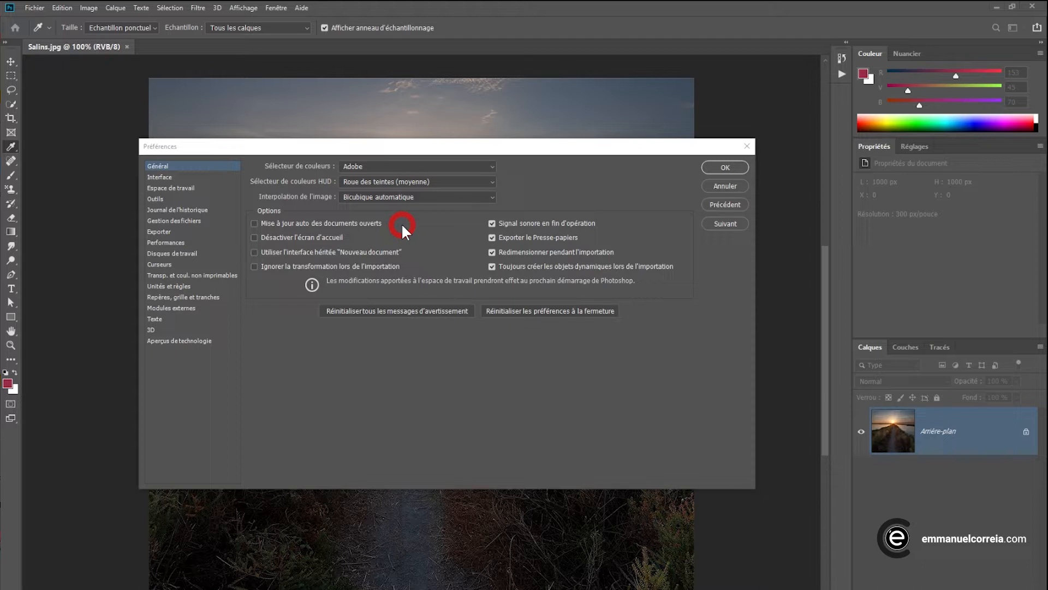
{"action": "key", "text": "Return"}
Switch to Paint and draw a winding black freehand stroke across the sky of Salins.jpg
{"action": "key", "text": "m"}
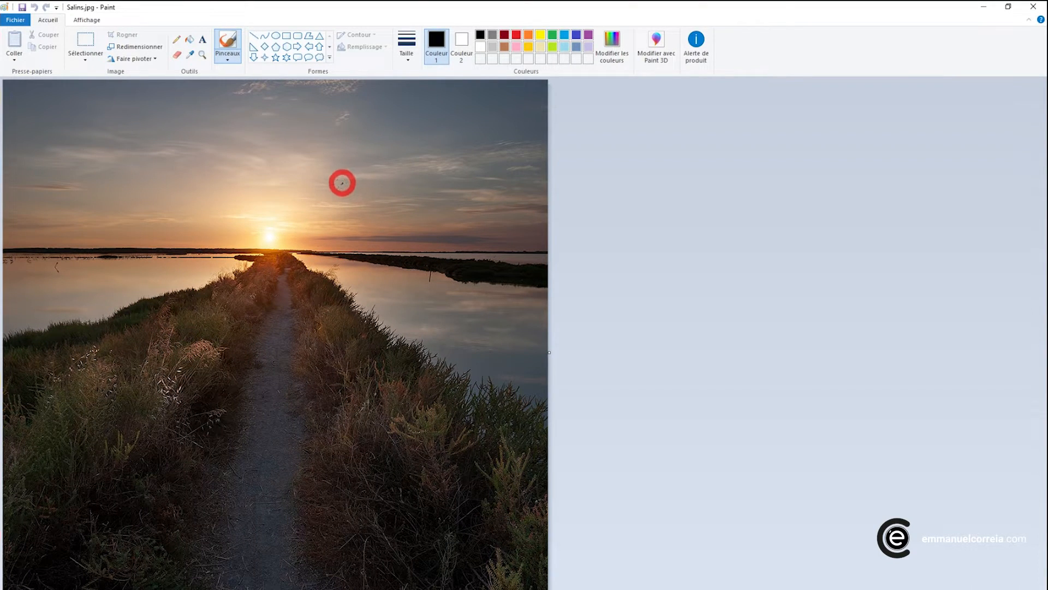
{"action": "mouse_move", "coordinate": [355, 189]}
{"action": "left_mouse_down"}
{"action": "mouse_move", "coordinate": [285, 170]}
{"action": "mouse_move", "coordinate": [269, 231]}
{"action": "mouse_move", "coordinate": [306, 131]}
{"action": "left_mouse_up"}
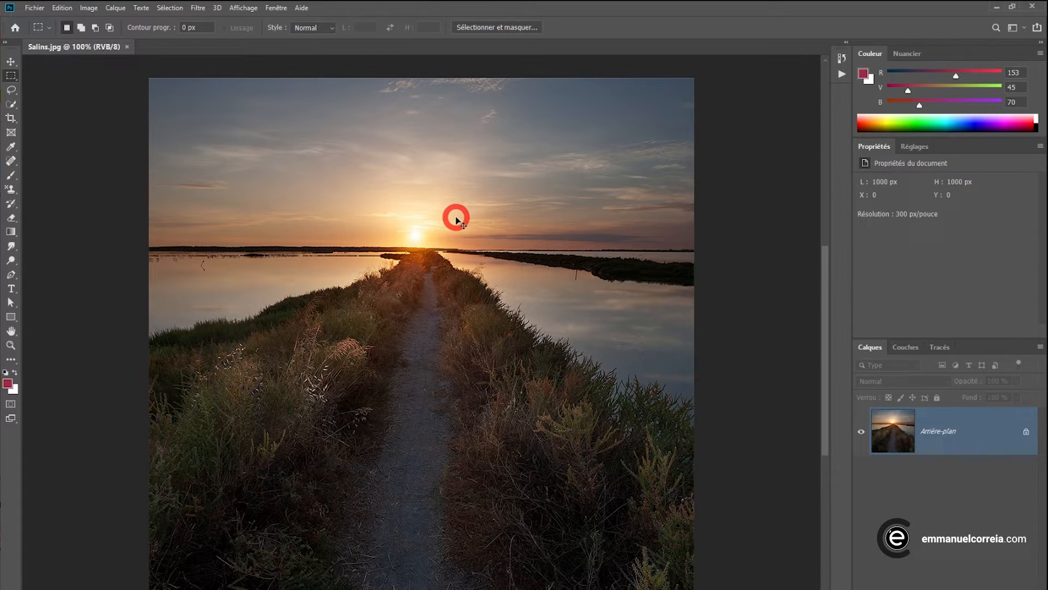
Enable automatic updating of open documents in Photoshop's general preferences and extend the black freehand drawing on Salins.jpg in Paint
{"action": "key", "text": "i"}
{"action": "key", "text": "ctrl+k"}
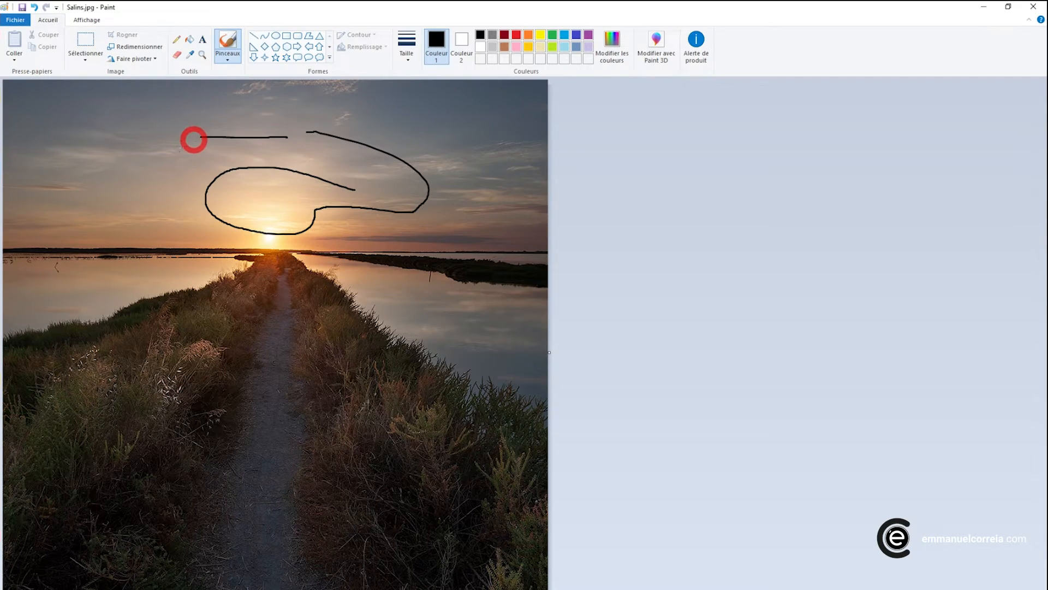
{"action": "mouse_move", "coordinate": [193, 140]}
{"action": "left_mouse_down"}
{"action": "mouse_move", "coordinate": [149, 216]}
{"action": "mouse_move", "coordinate": [154, 241]}
{"action": "mouse_move", "coordinate": [201, 240]}
{"action": "mouse_move", "coordinate": [254, 184]}
{"action": "left_mouse_up"}
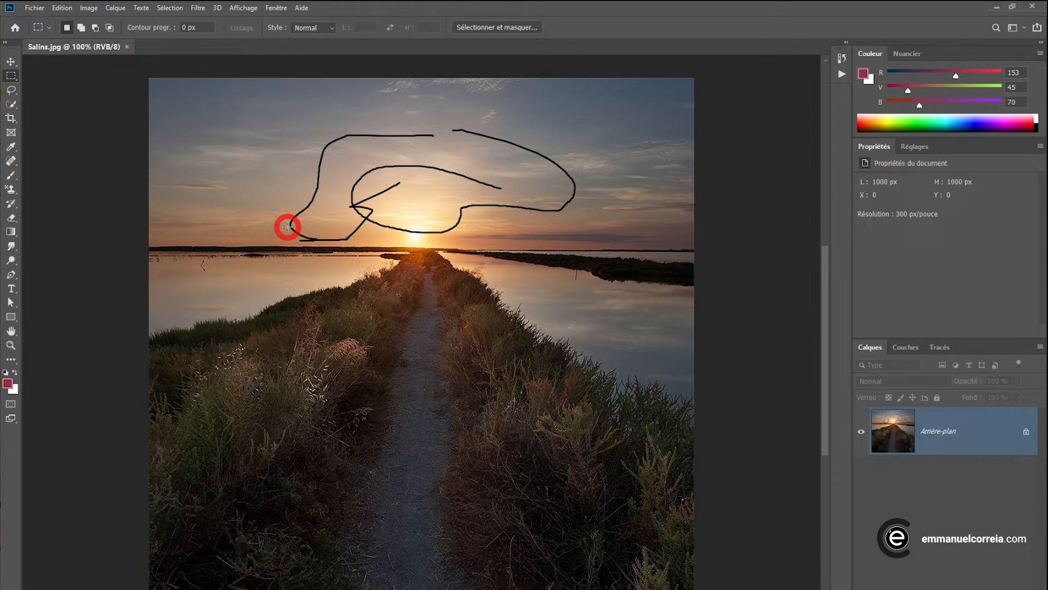
Display the document history in Photoshop and revert Salins.jpg to its Ouvrir state
{"action": "left_click", "coordinate": [276, 8]}
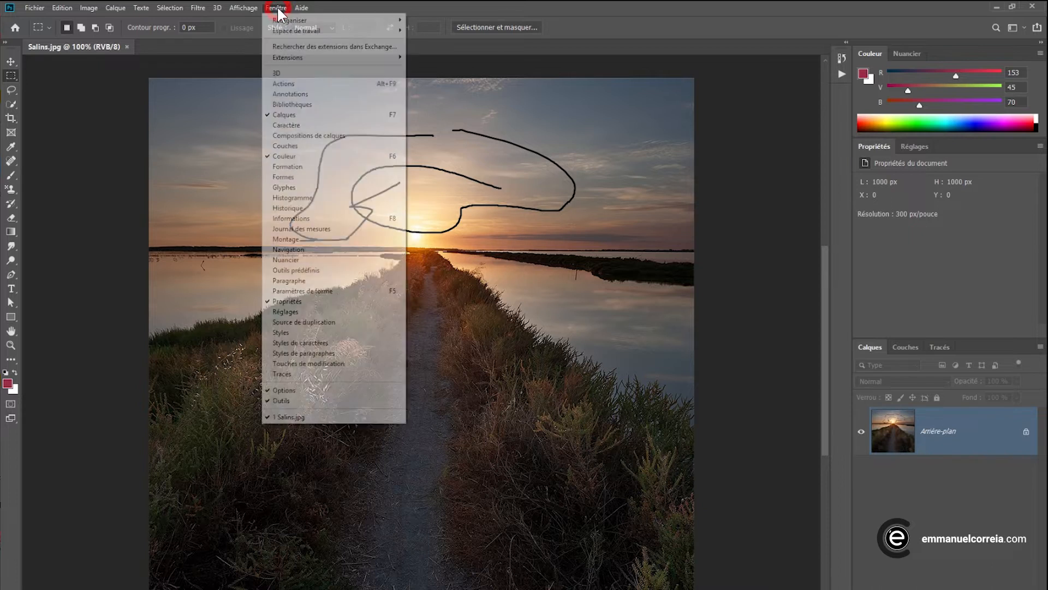
{"action": "left_click", "coordinate": [277, 207]}
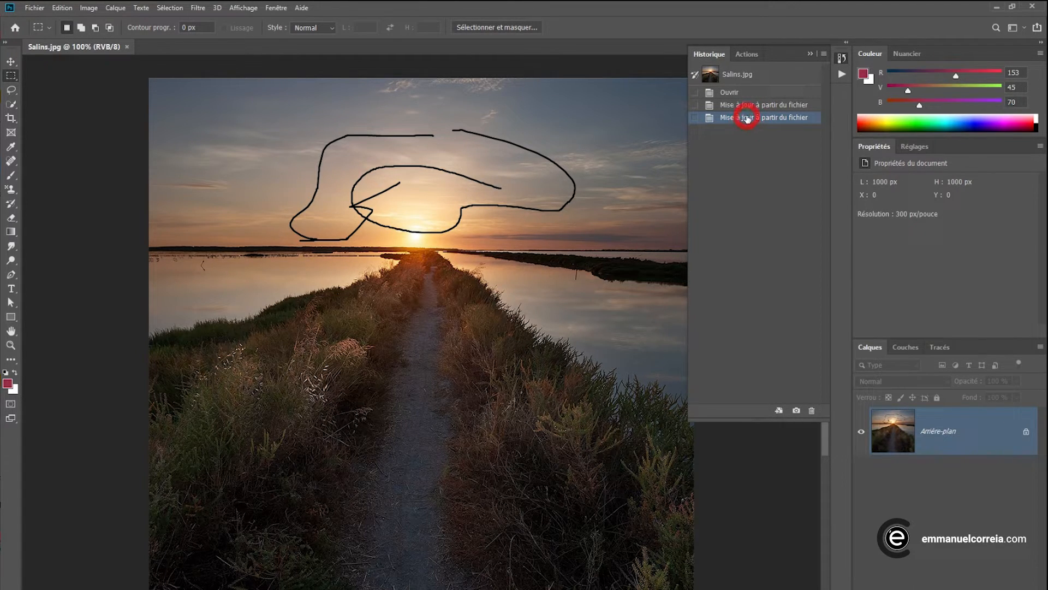
{"action": "left_click", "coordinate": [752, 94]}
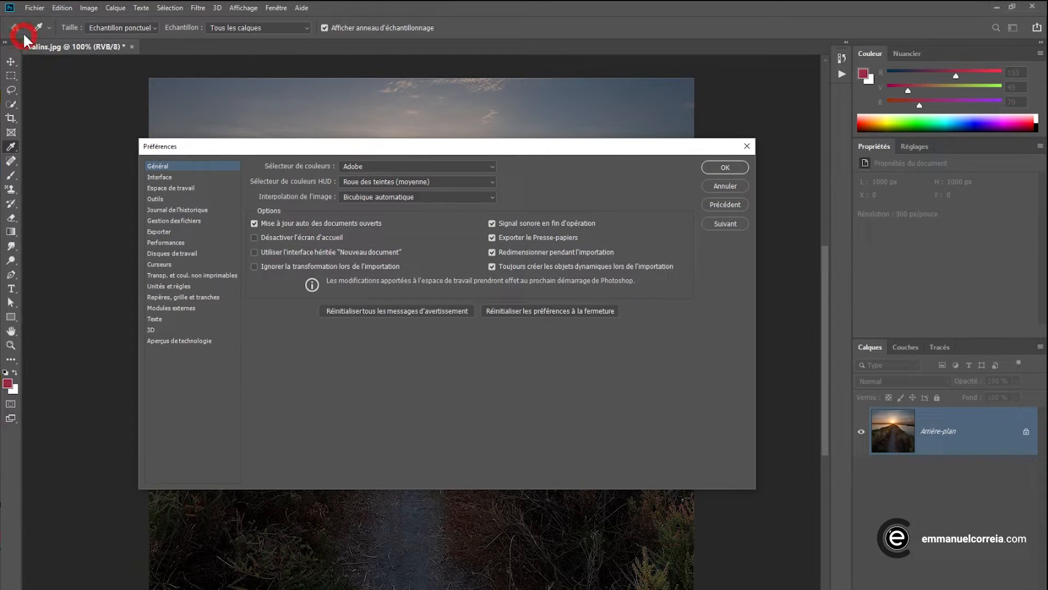
Cancel the preferences, view the home screen with its recent files, and return to Salins.jpg
{"action": "left_click", "coordinate": [713, 189]}
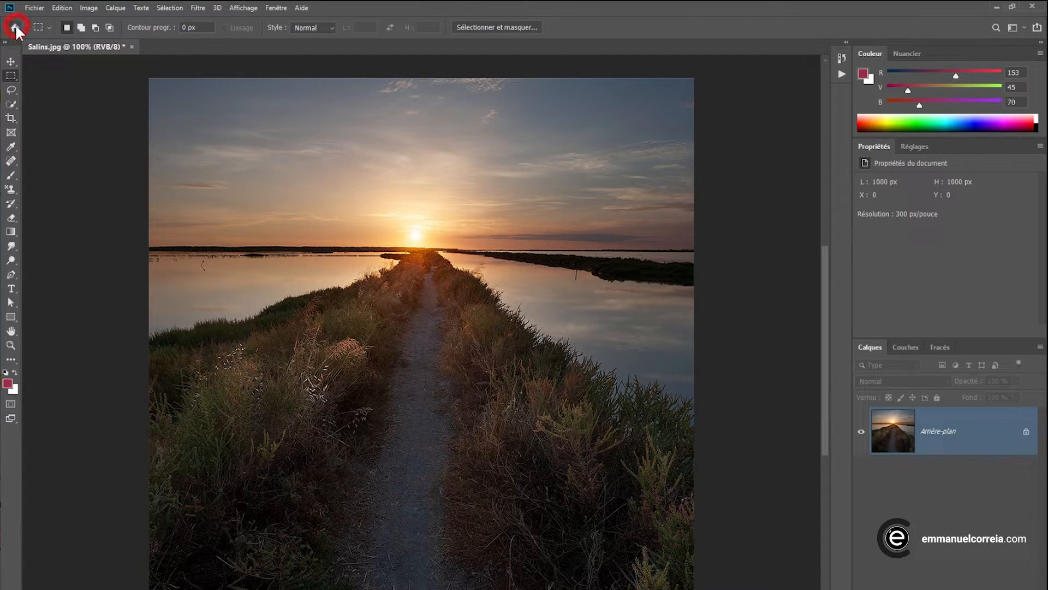
{"action": "left_click", "coordinate": [15, 27]}
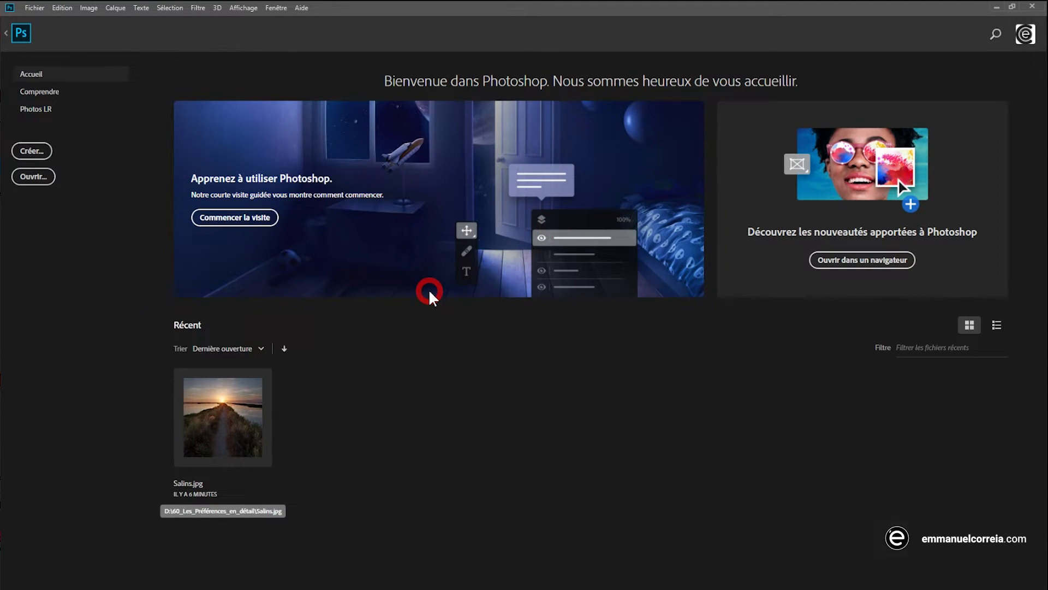
{"action": "key", "text": "Escape"}
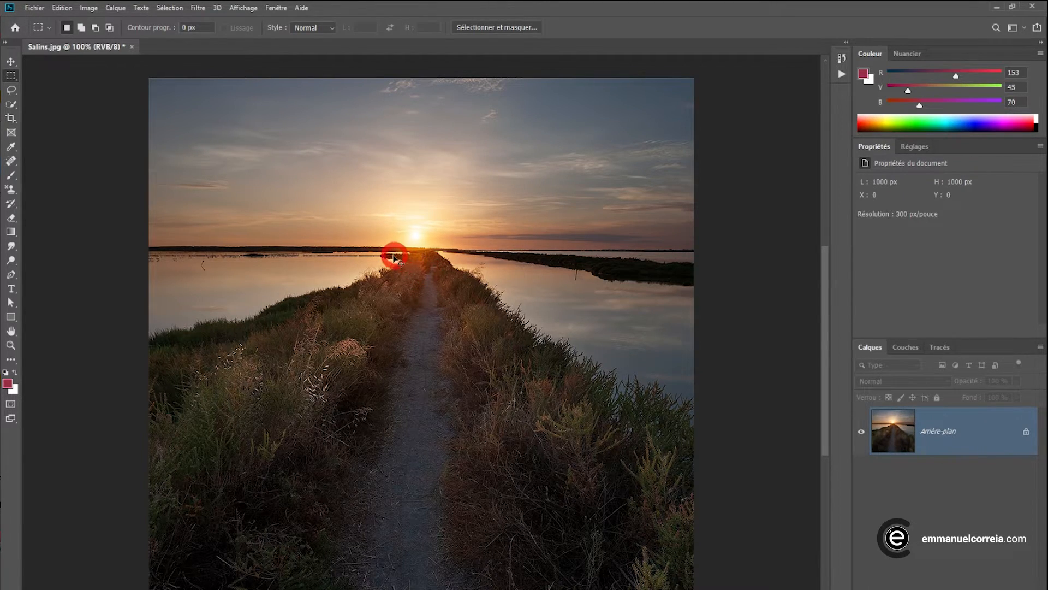
Check the new document interface option in the general preferences, then view the current new document window and close it without creating anything
{"action": "key", "text": "ctrl+k"}
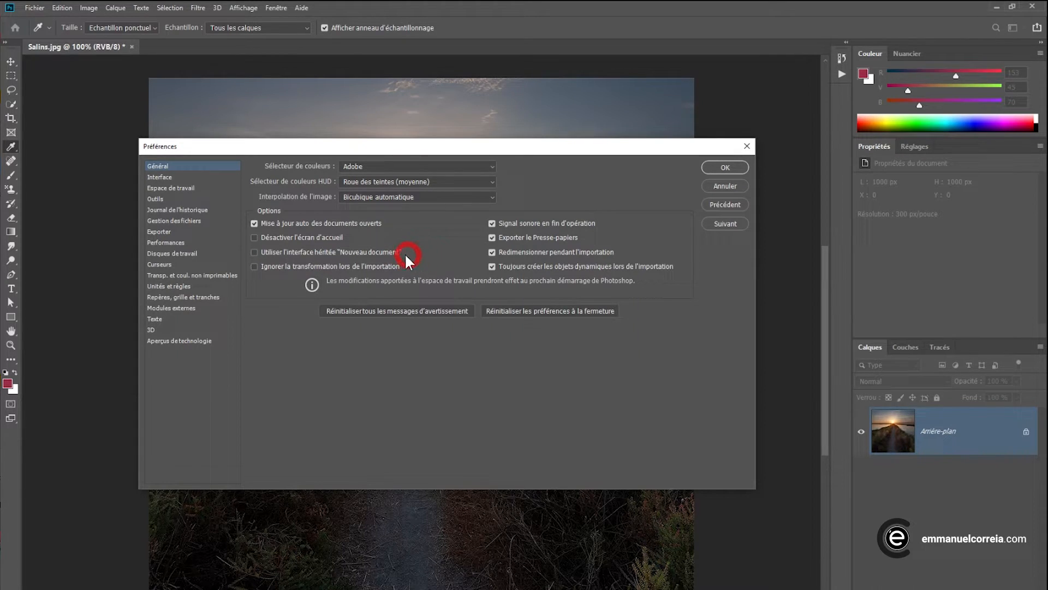
{"action": "left_click", "coordinate": [728, 186]}
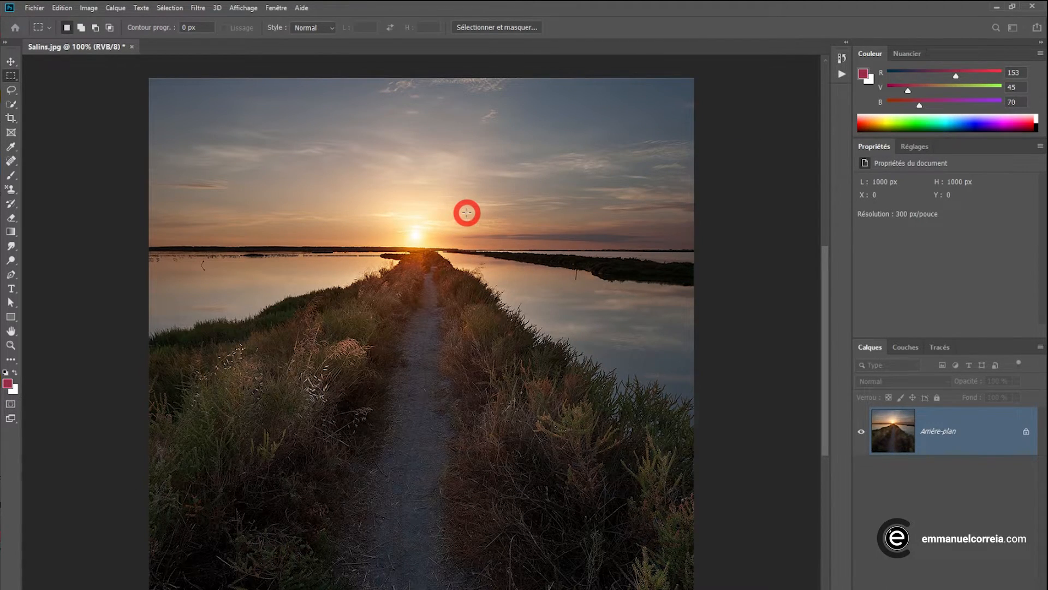
{"action": "key", "text": "ctrl+n"}
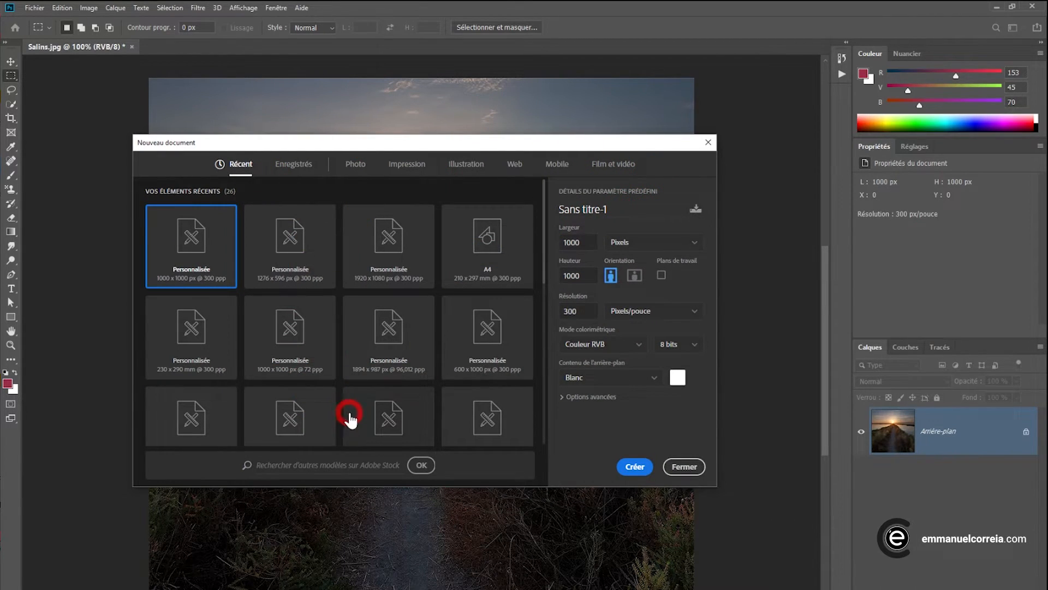
{"action": "left_click", "coordinate": [707, 143]}
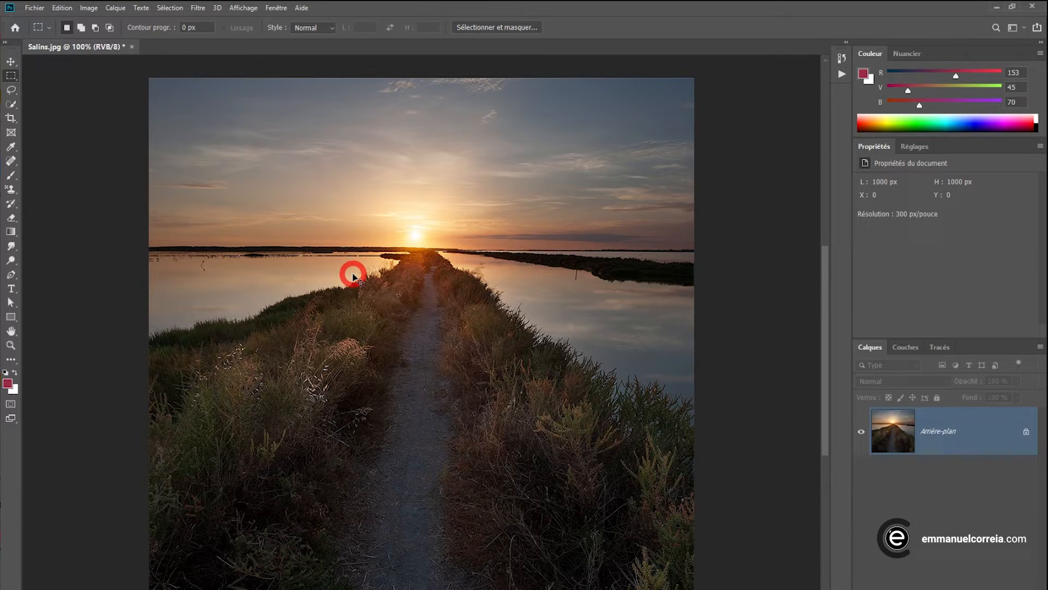
Enable the legacy "Nouveau document" interface in the general preferences and display the new document dialog
{"action": "key", "text": "i"}
{"action": "key", "text": "ctrl+k"}
{"action": "left_click", "coordinate": [294, 251]}
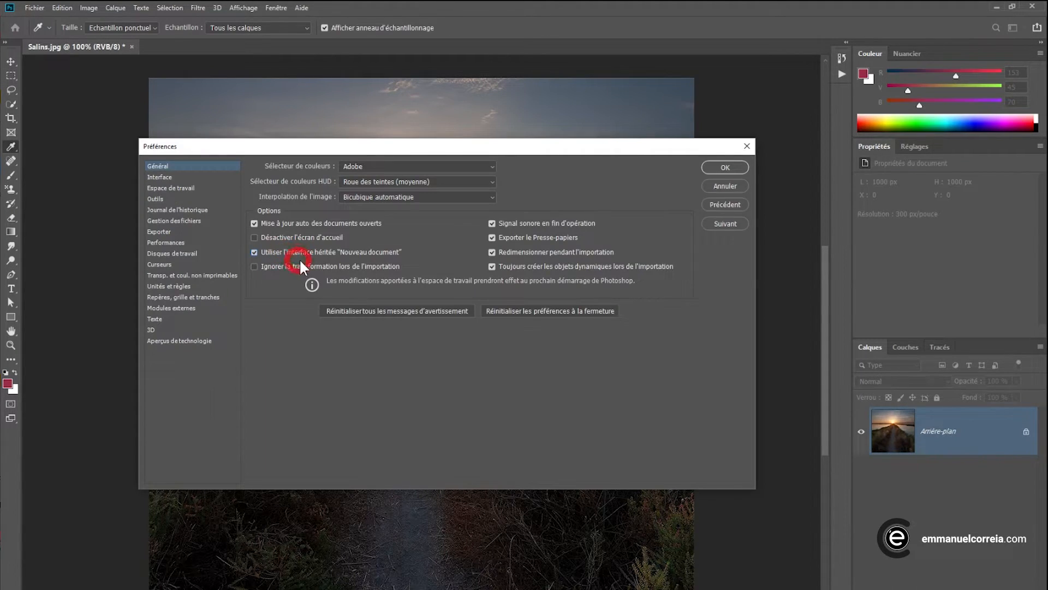
{"action": "left_click", "coordinate": [715, 167]}
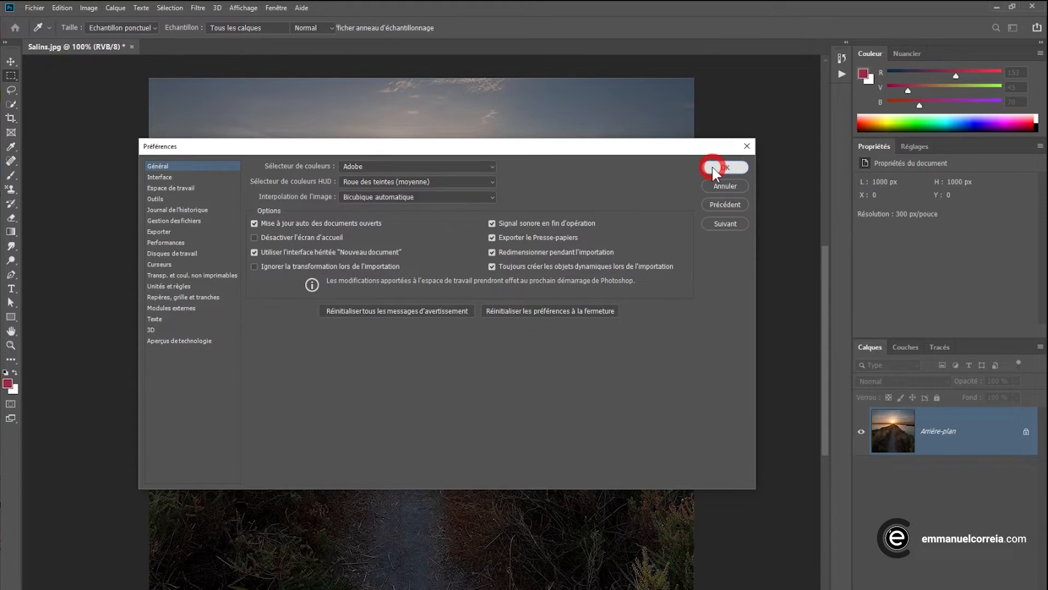
{"action": "key", "text": "m"}
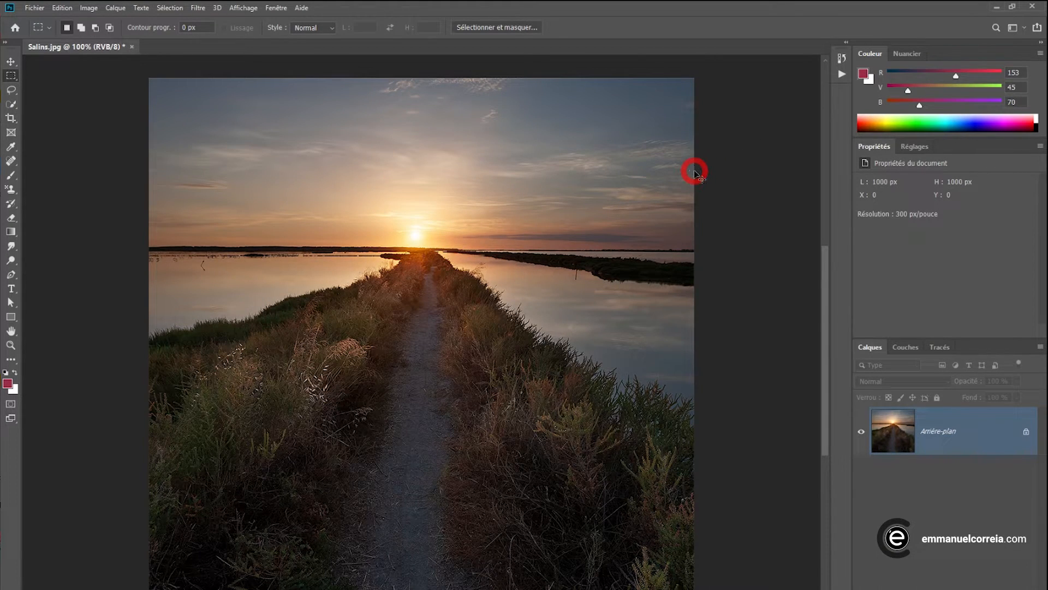
{"action": "key", "text": "ctrl+n"}
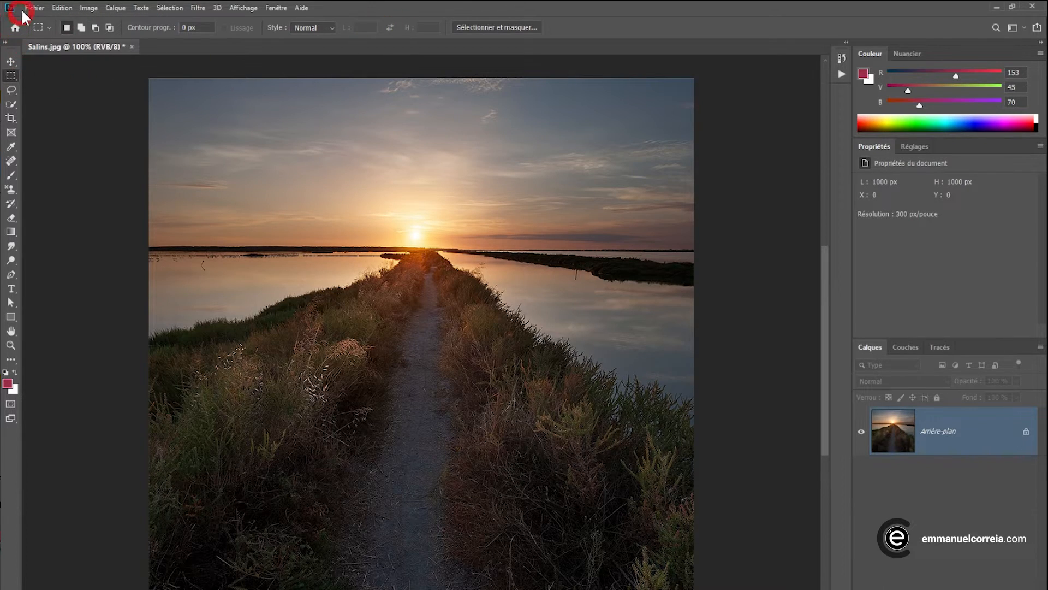
Place 15.jpg into Salins.jpg as a linked image
{"action": "left_click", "coordinate": [23, 11]}
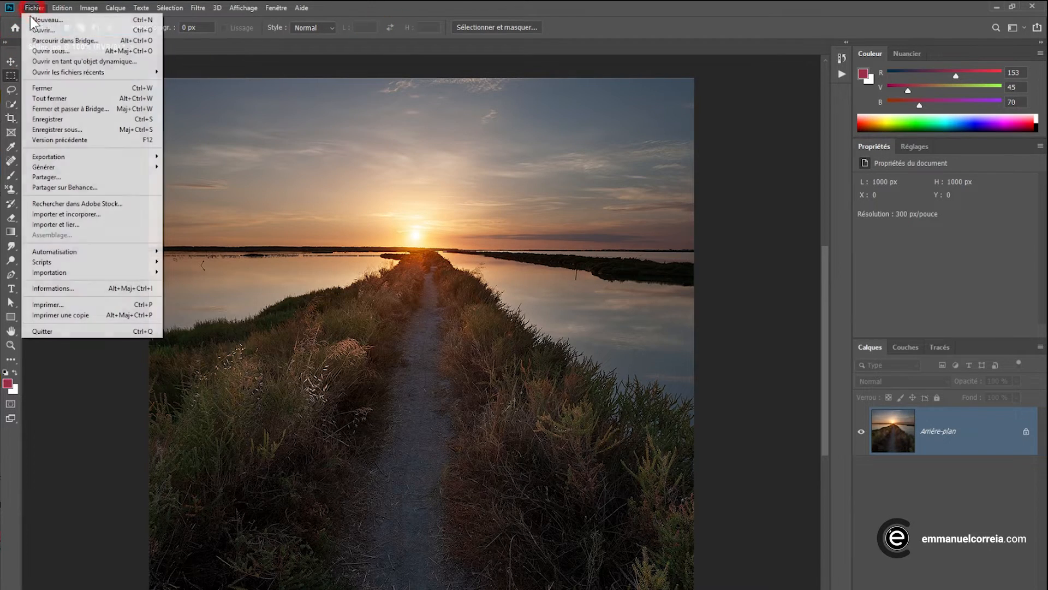
{"action": "left_click", "coordinate": [60, 228]}
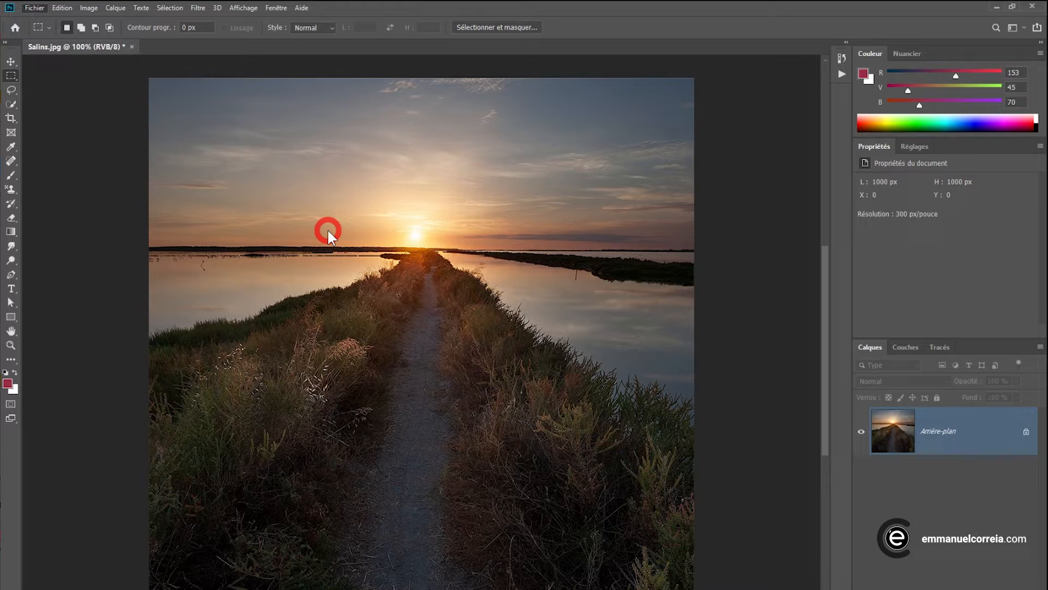
{"action": "left_click", "coordinate": [387, 164]}
{"action": "left_click", "coordinate": [789, 295]}
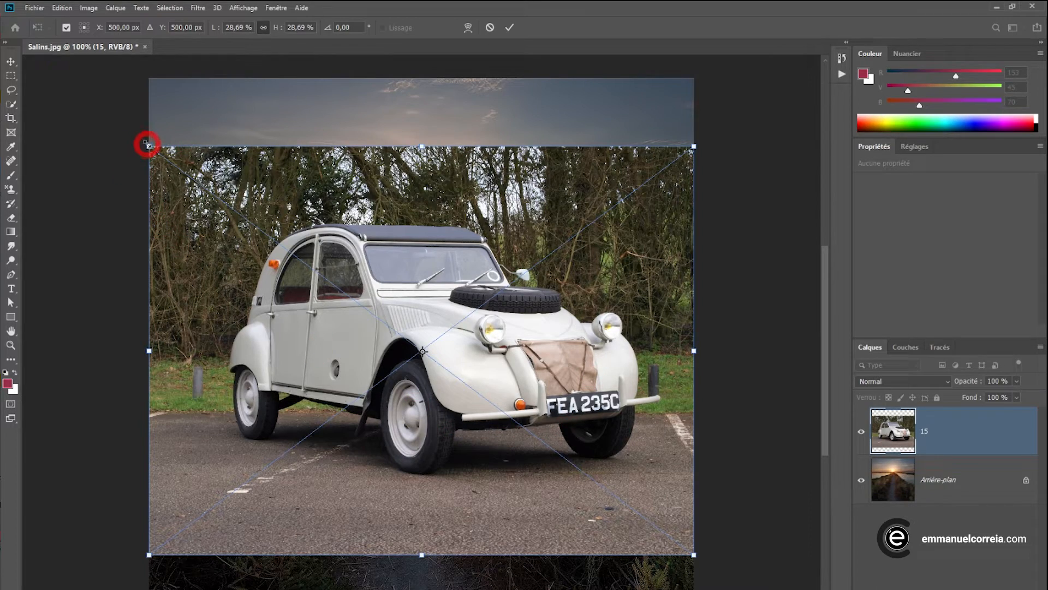
Try transforming the placed car image by scaling it to about 22.72%, rotating it about 18.42° and repositioning it, and cancel the placement
{"action": "left_click_drag", "start_coordinate": [149, 145], "coordinate": [241, 250]}
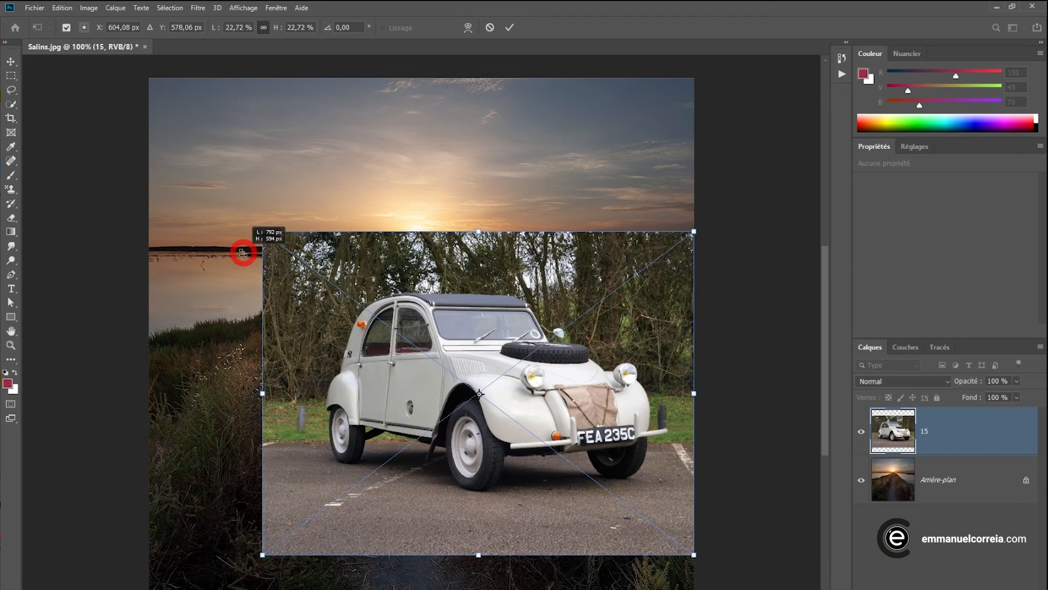
{"action": "left_click_drag", "start_coordinate": [253, 214], "coordinate": [327, 169]}
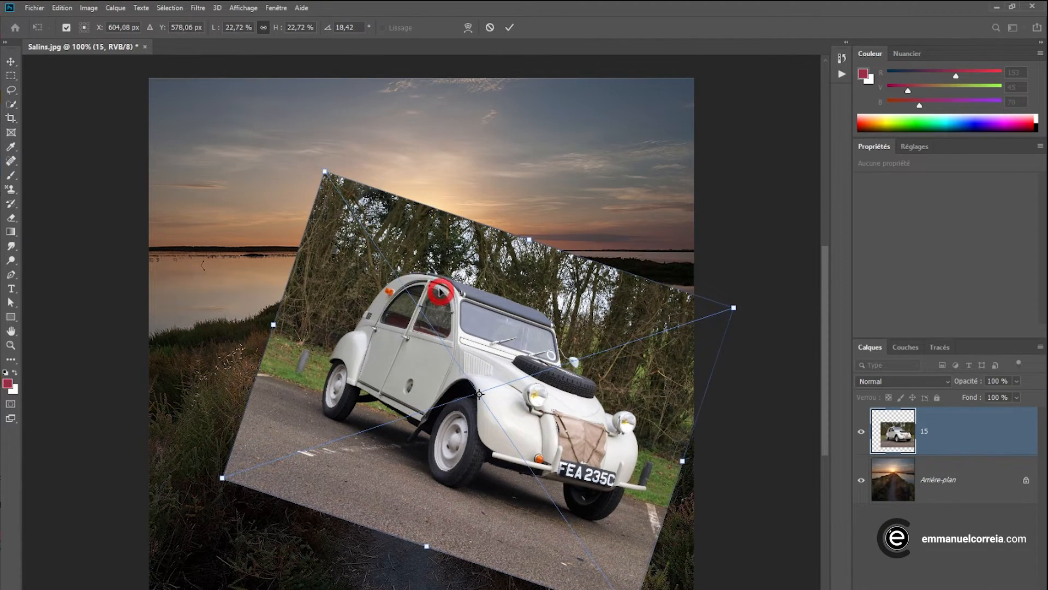
{"action": "left_click_drag", "start_coordinate": [441, 291], "coordinate": [359, 232]}
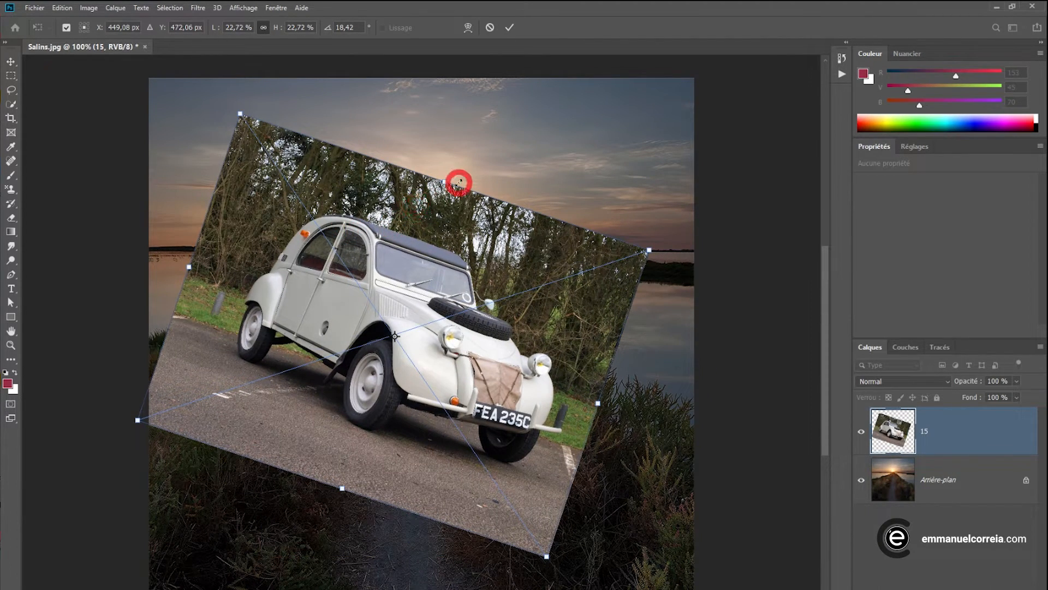
{"action": "left_click", "coordinate": [490, 28]}
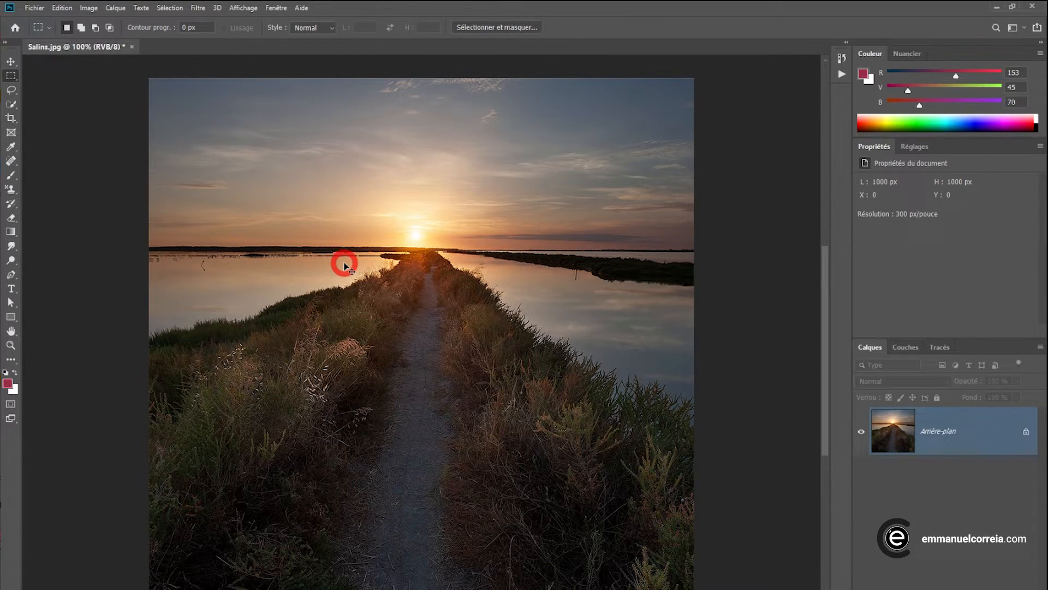
Enable "Ignorer la transformation lors de l'importation" in the general preferences
{"action": "key", "text": "i"}
{"action": "key", "text": "ctrl+k"}
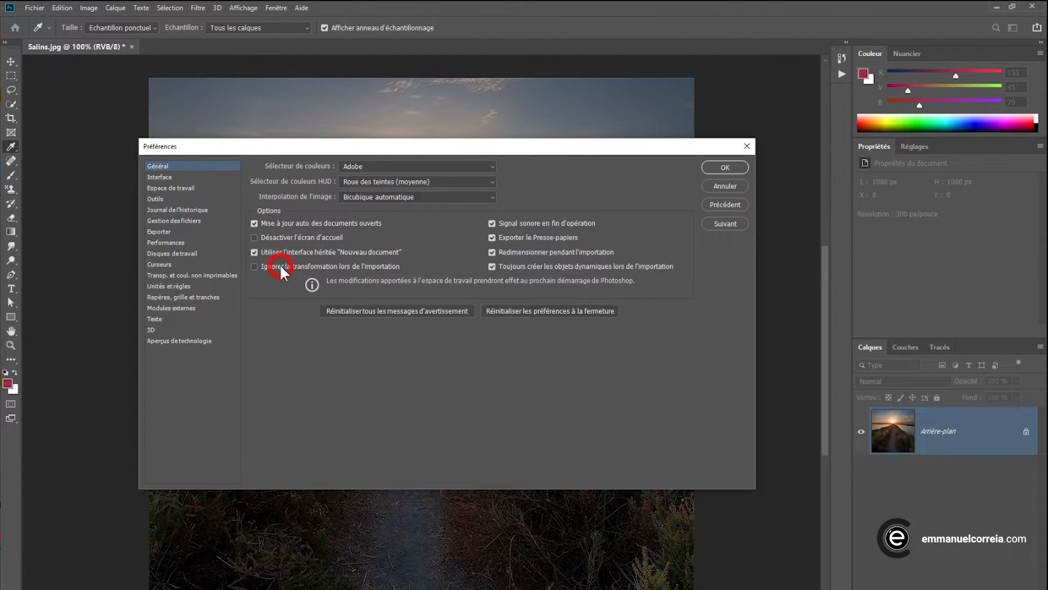
{"action": "left_click", "coordinate": [715, 170]}
{"action": "key", "text": "m"}
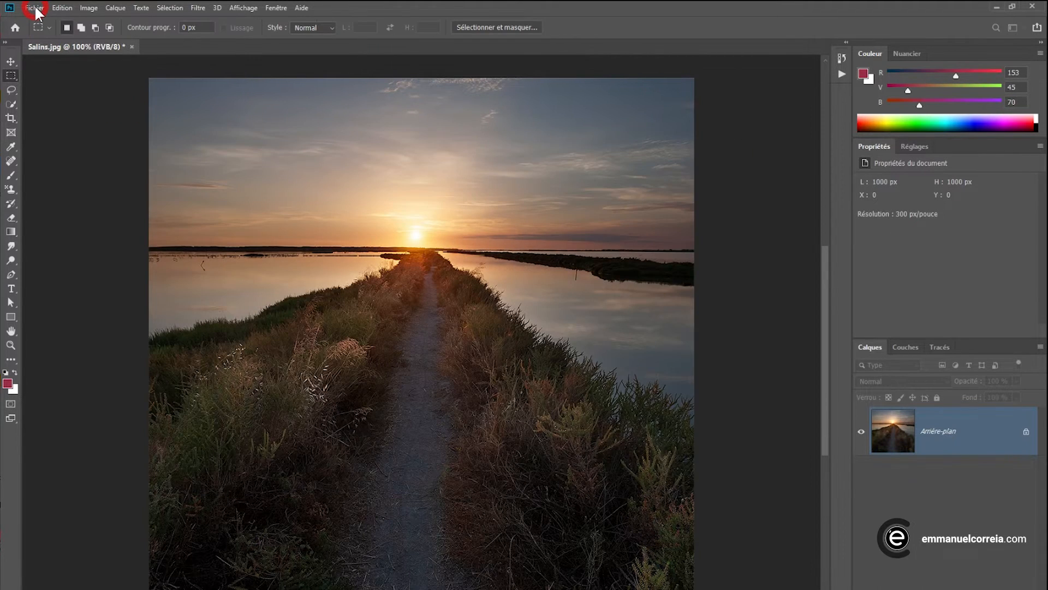
Place 15.jpg into Salins.jpg as a linked image and show its free transform frame without applying any change
{"action": "left_click", "coordinate": [35, 7]}
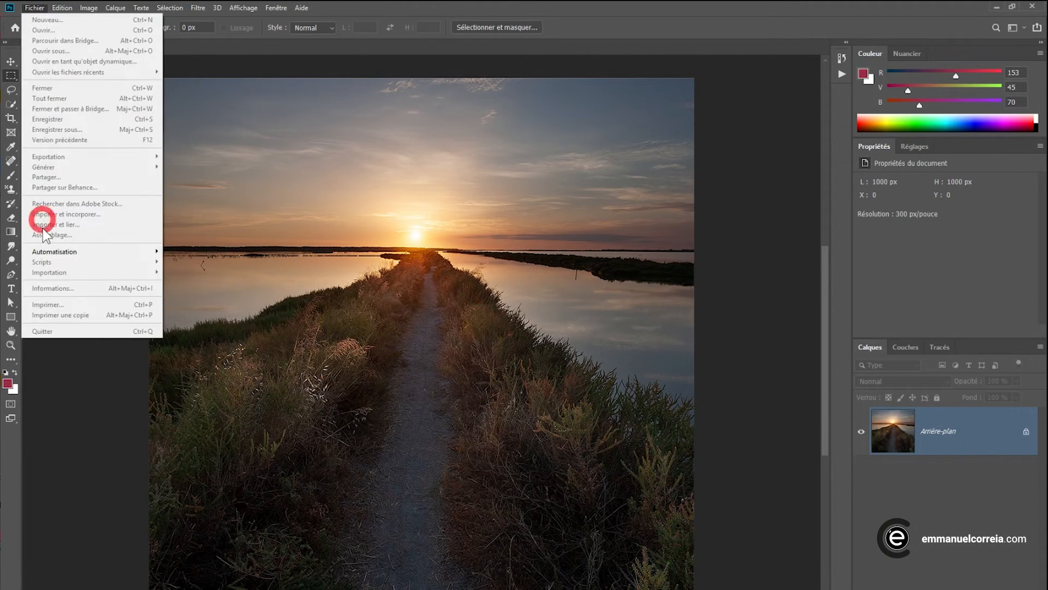
{"action": "left_click", "coordinate": [366, 5]}
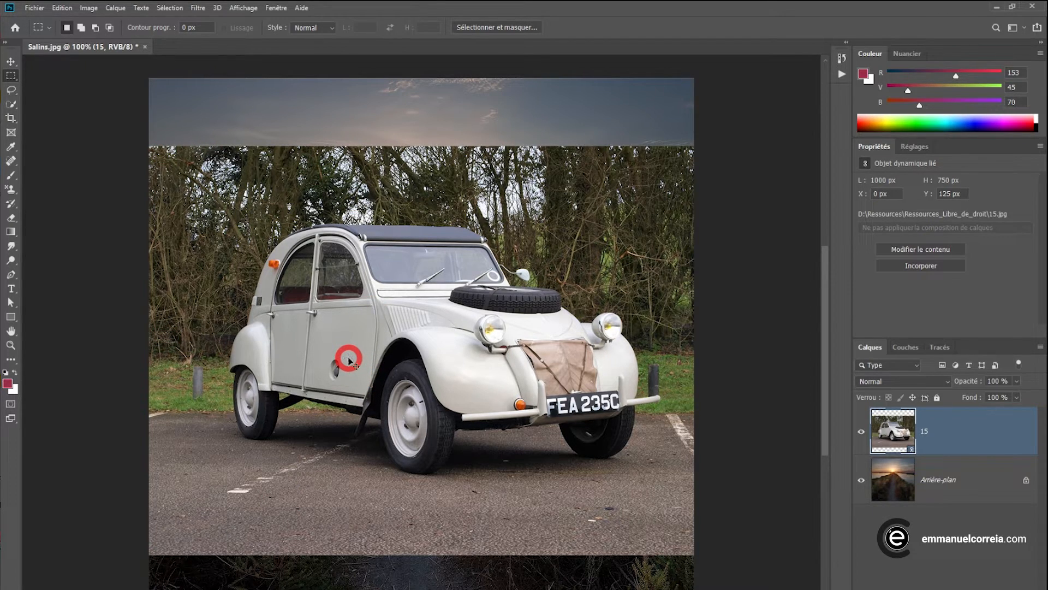
{"action": "key", "text": "ctrl+t"}
{"action": "key", "text": "Escape"}
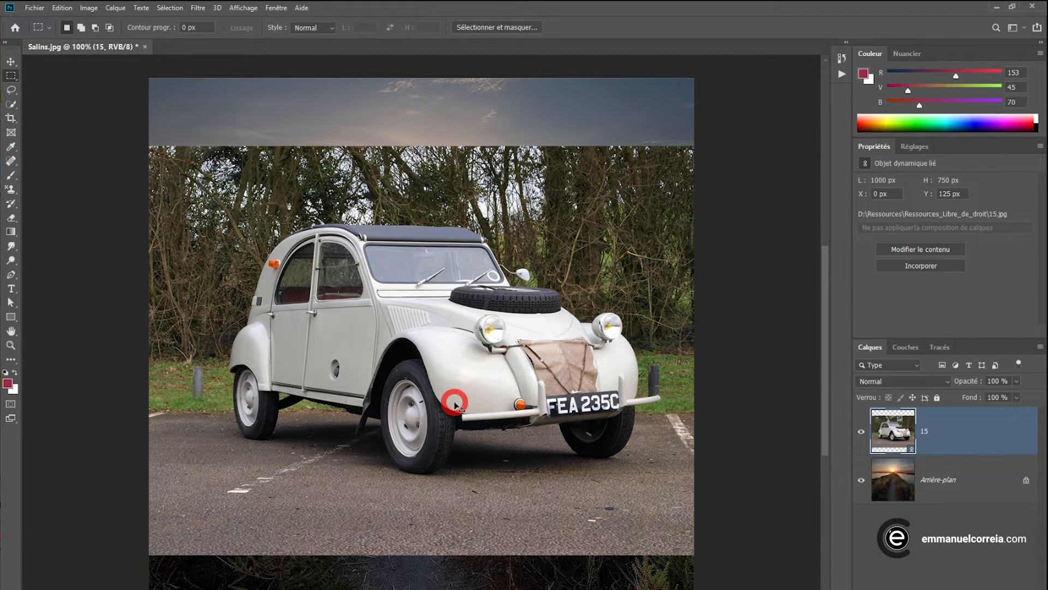
Disable "Redimensionner pendant l'importation" in the general preferences
{"action": "key", "text": "i"}
{"action": "key", "text": "ctrl+k"}
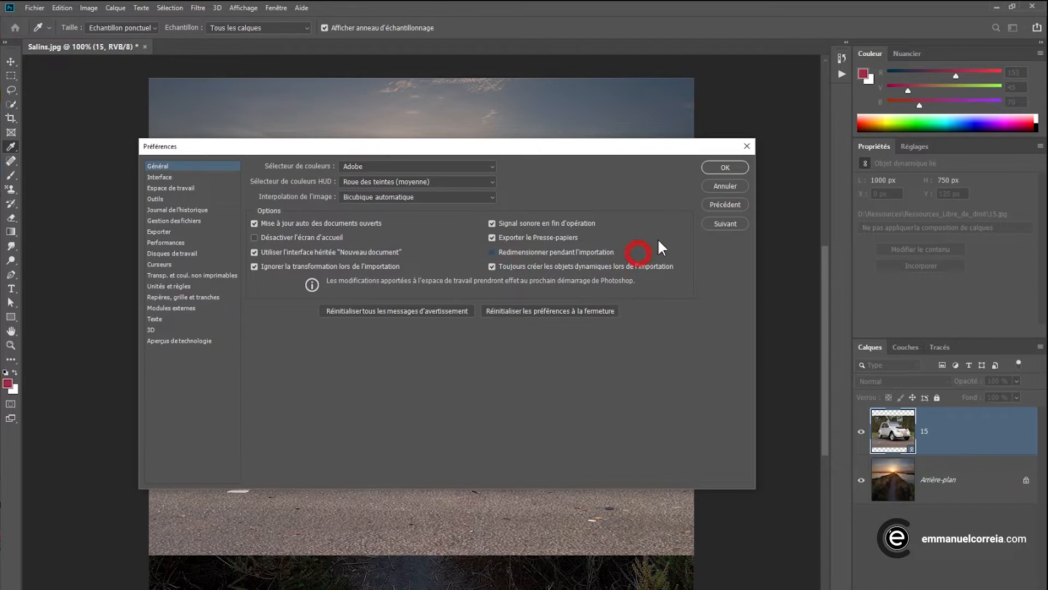
{"action": "left_click", "coordinate": [725, 168]}
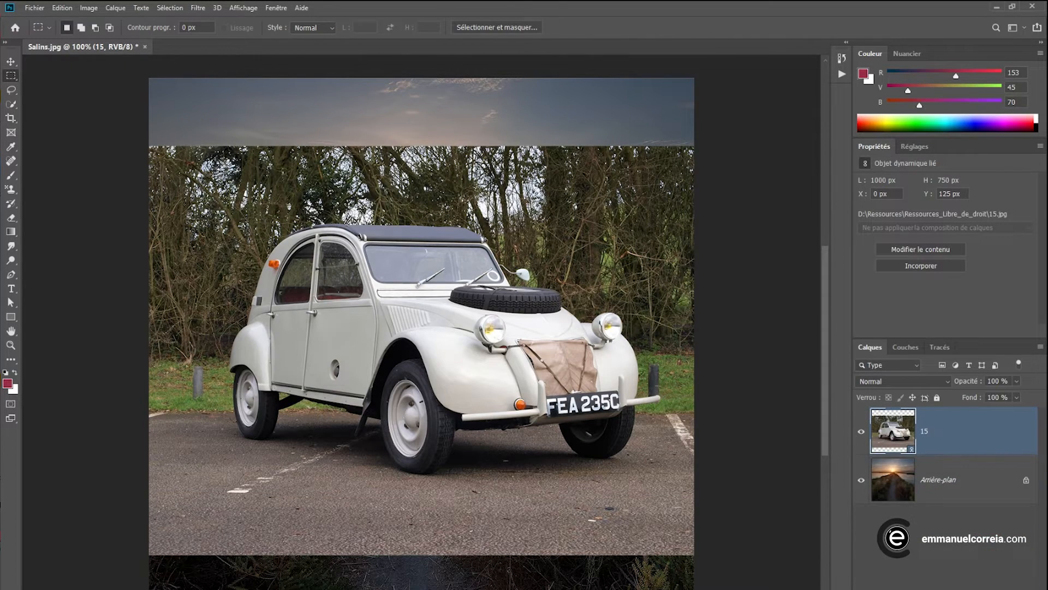
Delete the car layer 15 and place 15.jpg again as a linked image
{"action": "key", "text": "Delete"}
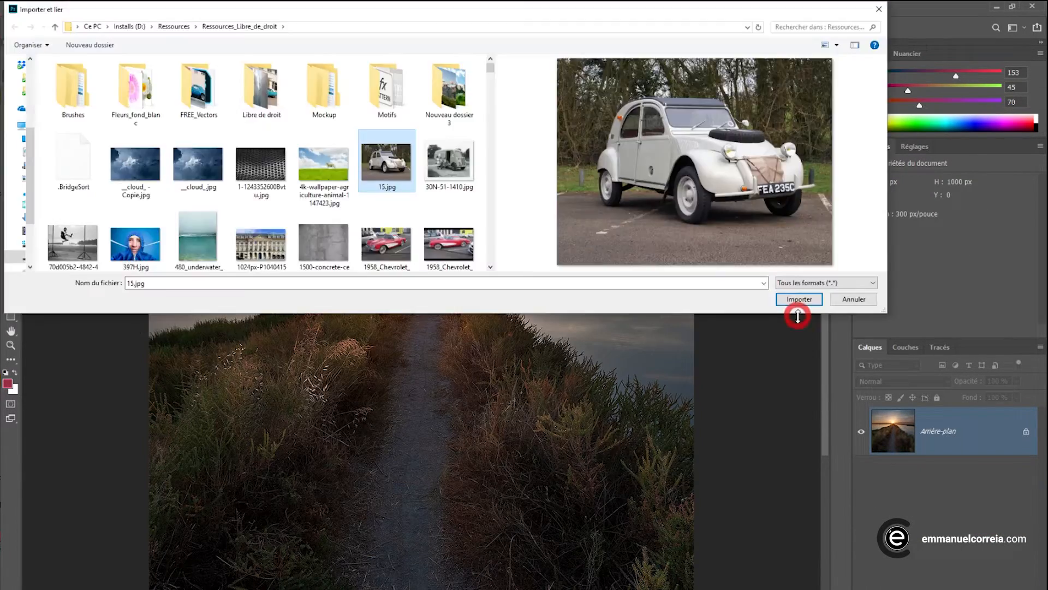
{"action": "left_click", "coordinate": [798, 299]}
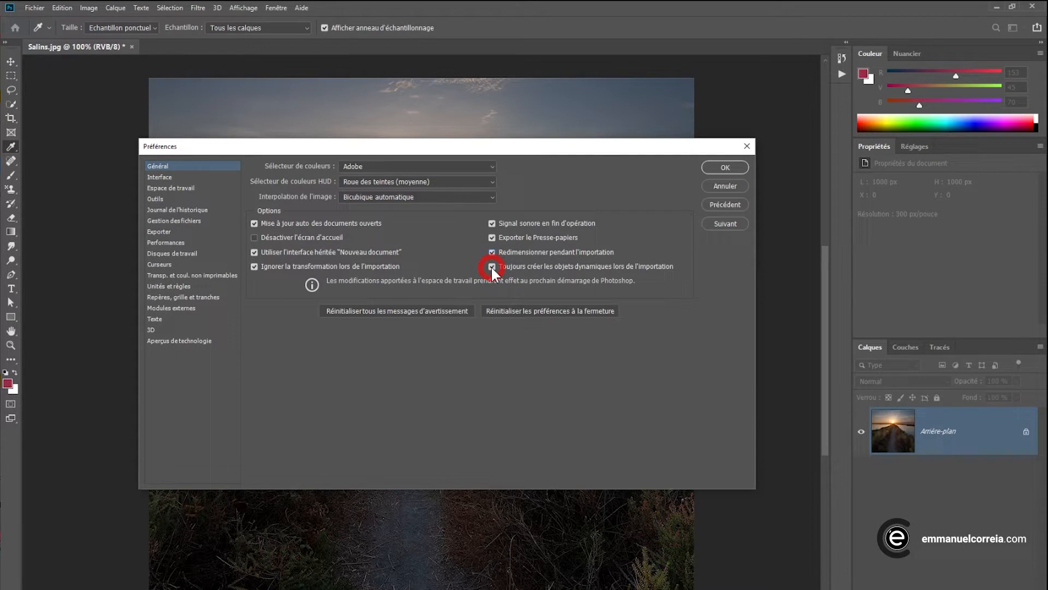
Disable "Toujours créer les objets dynamiques lors de l'importation" in the general preferences and embed 15.jpg into Salins.jpg
{"action": "left_click", "coordinate": [491, 266]}
{"action": "left_click", "coordinate": [724, 168]}
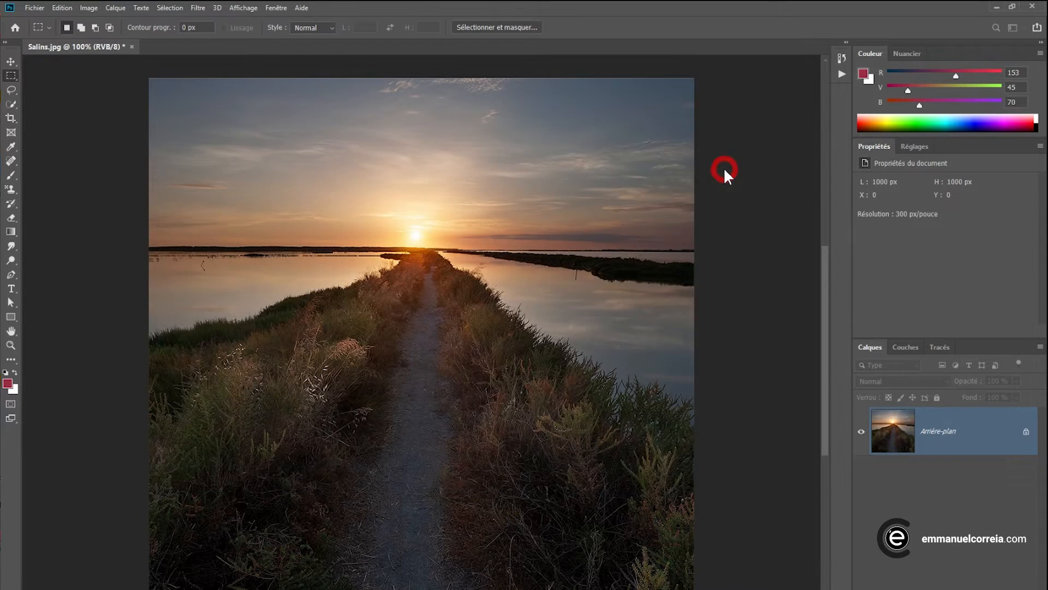
{"action": "left_click", "coordinate": [35, 7]}
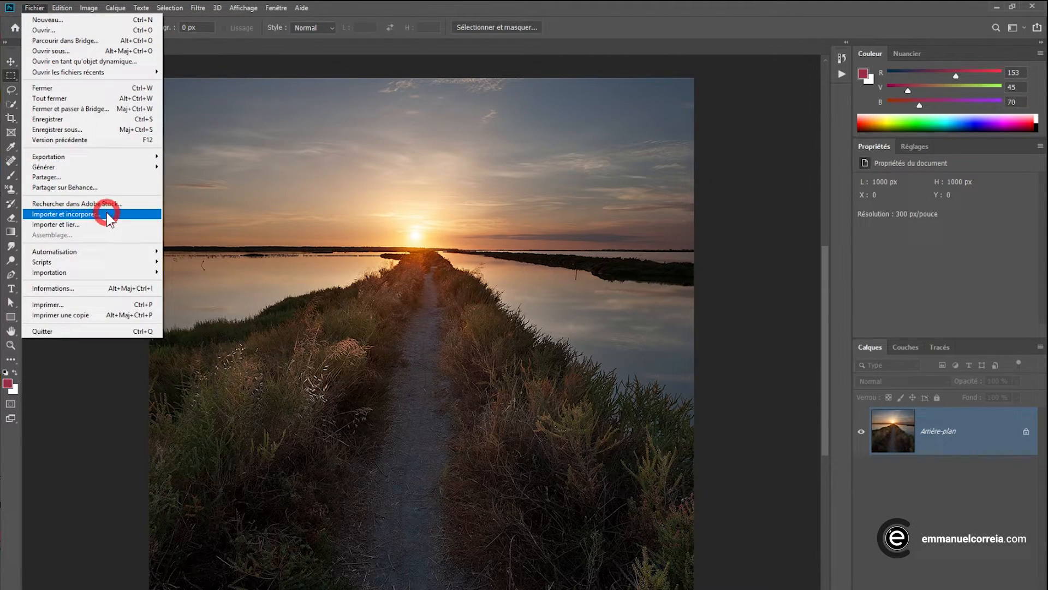
{"action": "left_click", "coordinate": [81, 228]}
{"action": "left_click", "coordinate": [393, 162]}
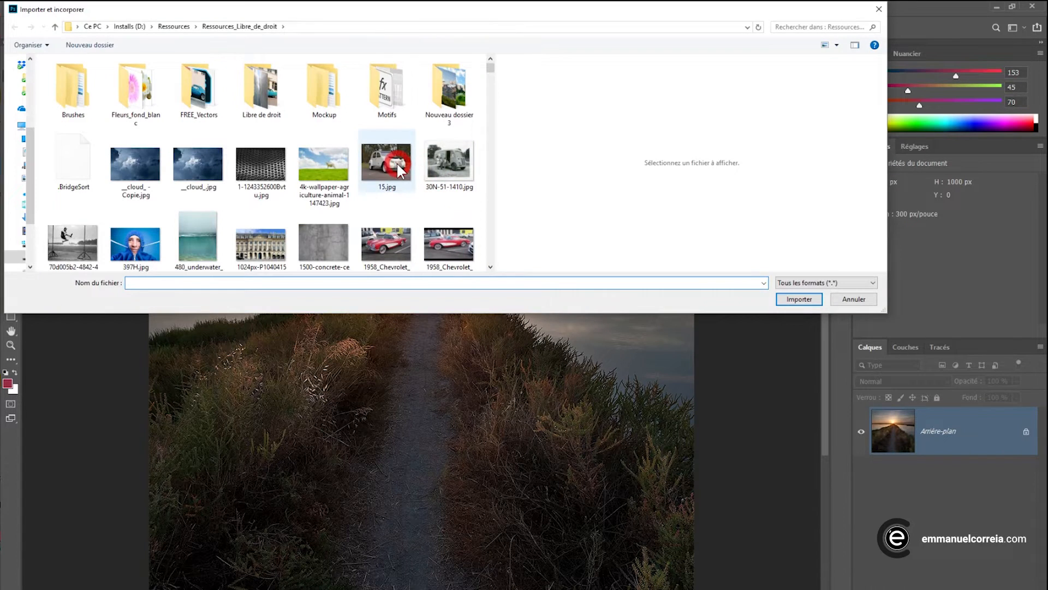
{"action": "left_click", "coordinate": [784, 305]}
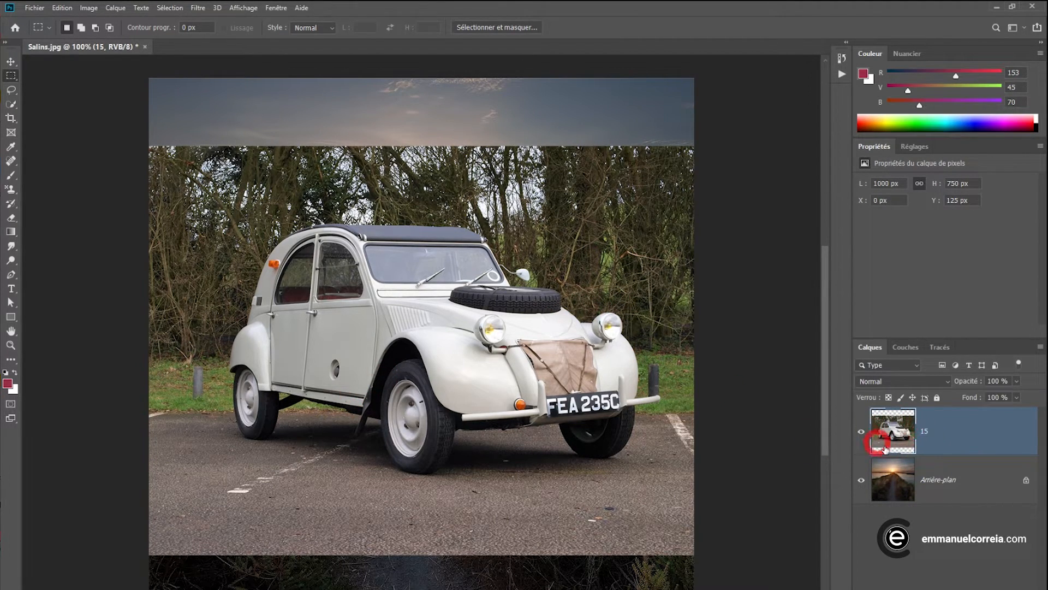
Delete the car layer 15 and re-enable "Toujours créer les objets dynamiques lors de l'importation" in the general preferences
{"action": "left_click_drag", "start_coordinate": [949, 433], "coordinate": [1026, 589]}
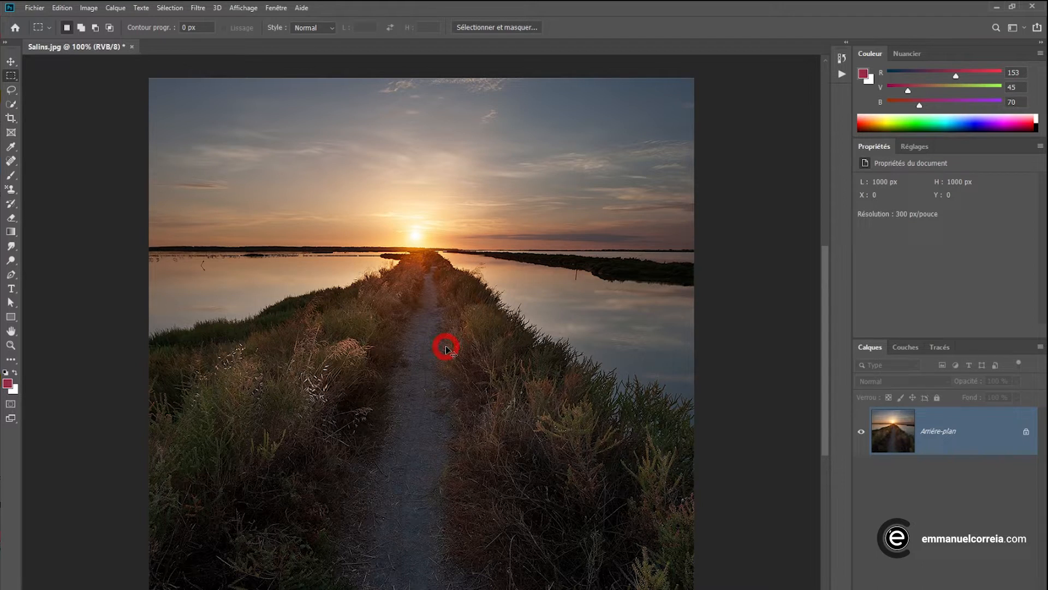
{"action": "key", "text": "i"}
{"action": "key", "text": "ctrl+k"}
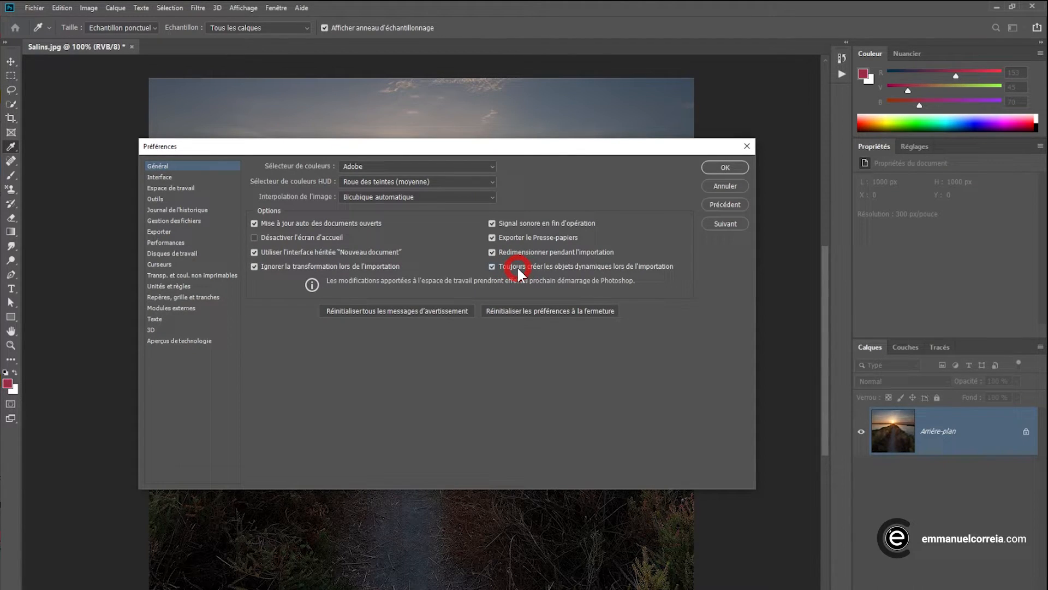
{"action": "left_click", "coordinate": [723, 167]}
Embed 15.jpg into Salins.jpg as a smart object
{"action": "left_click", "coordinate": [38, 7]}
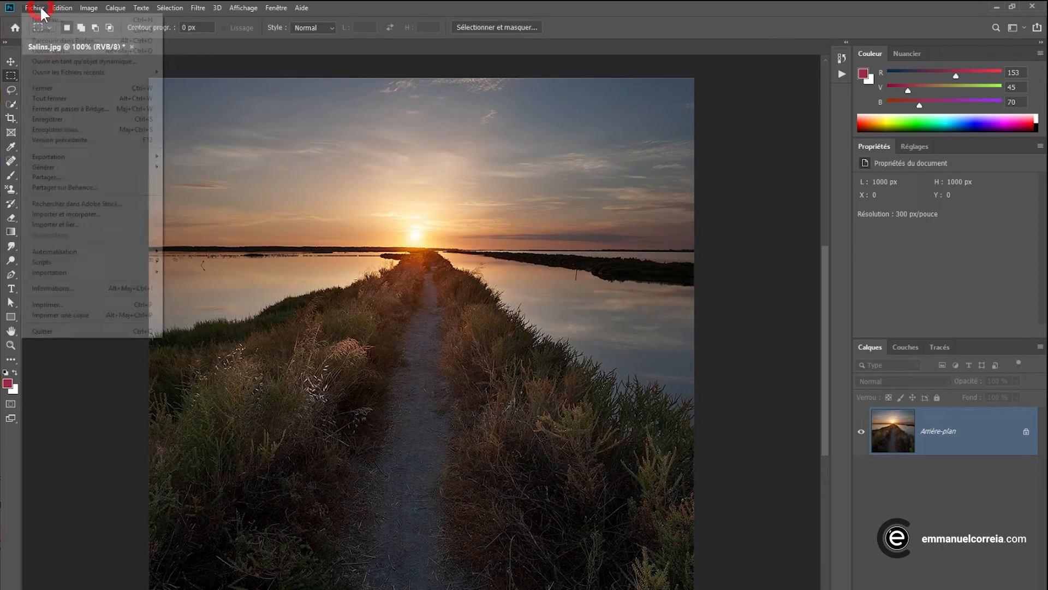
{"action": "left_click", "coordinate": [71, 214]}
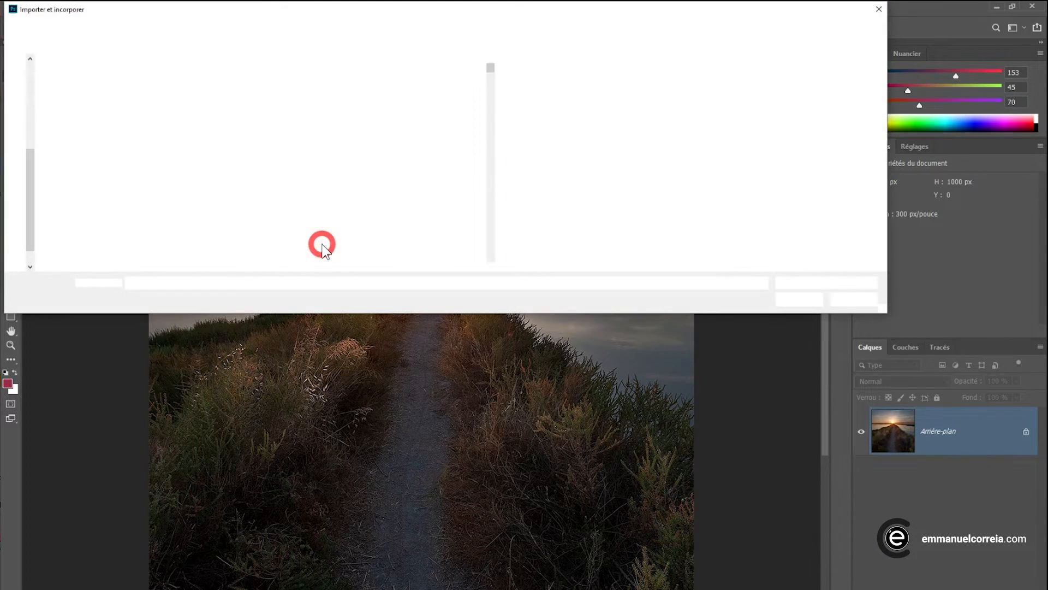
{"action": "left_click", "coordinate": [387, 164]}
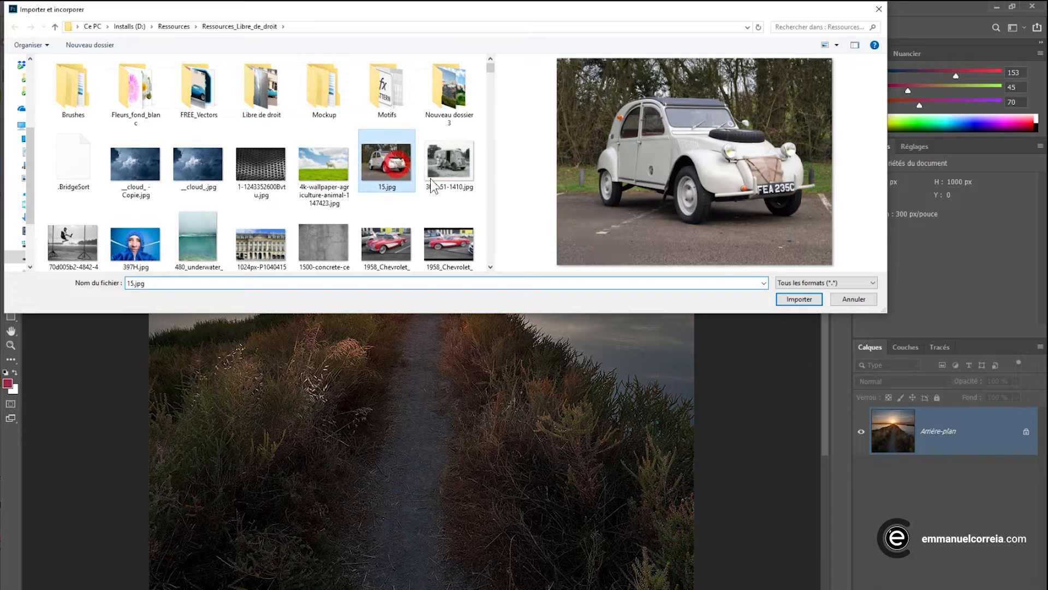
{"action": "left_click", "coordinate": [785, 303]}
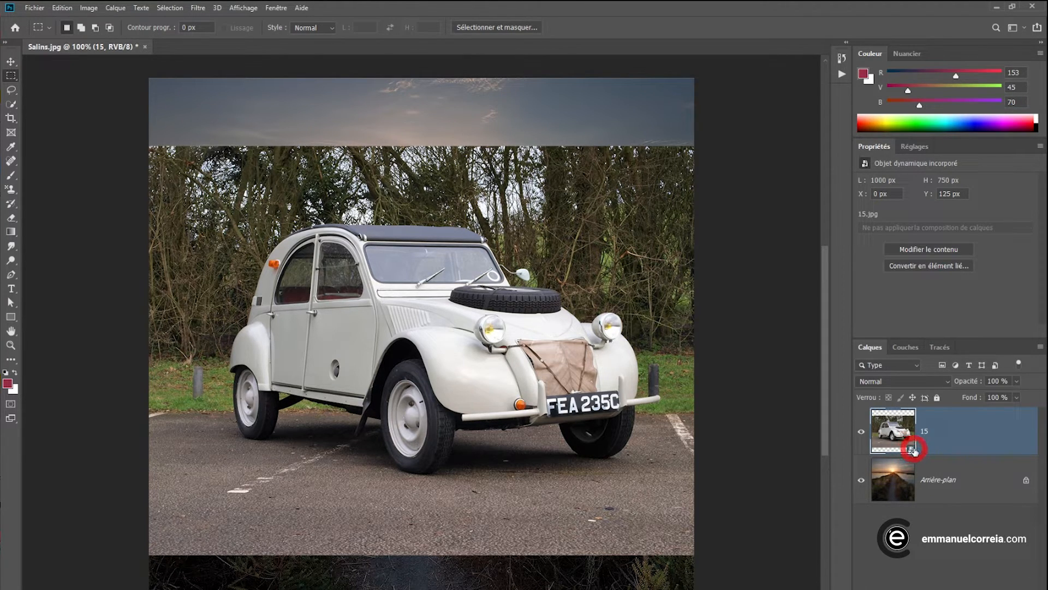
Open the Interface section of the preferences
{"action": "key", "text": "i"}
{"action": "key", "text": "ctrl+k"}
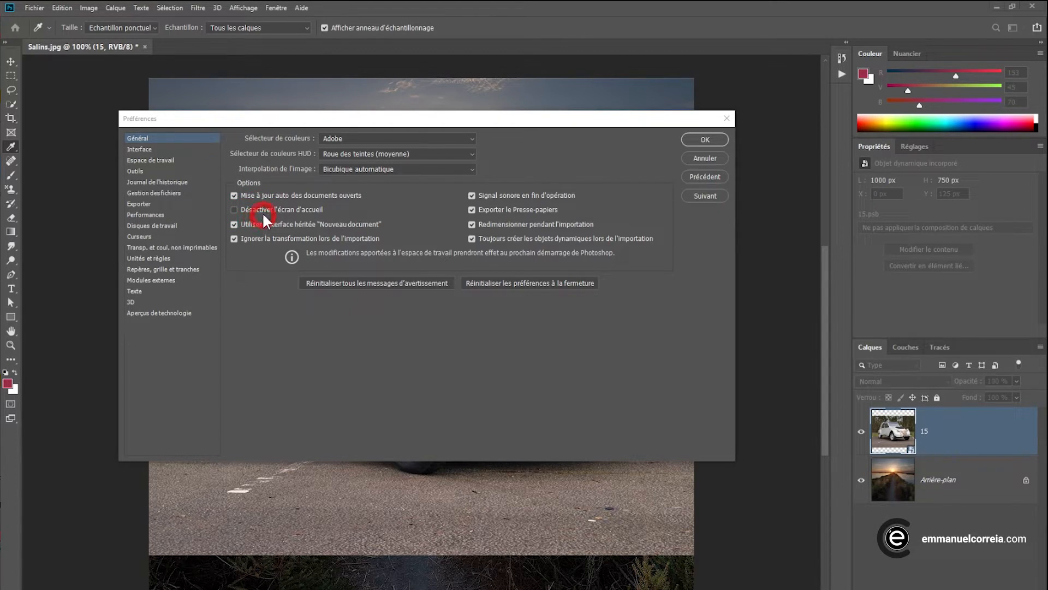
{"action": "left_click", "coordinate": [141, 150]}
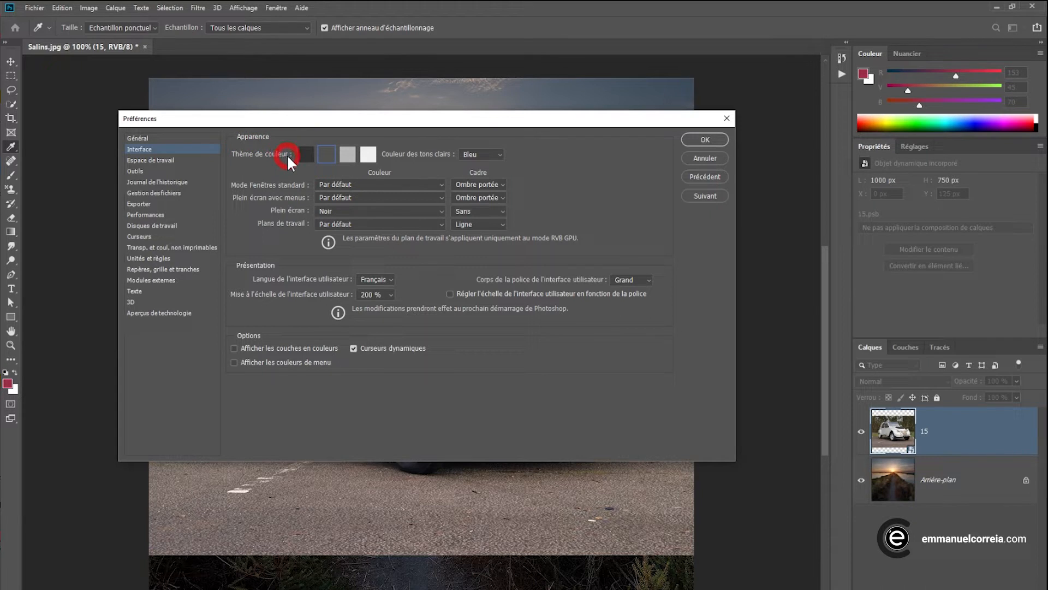
Try the darkest, light grey and lightest interface colour themes, and restore the second-darkest theme
{"action": "left_click", "coordinate": [305, 154]}
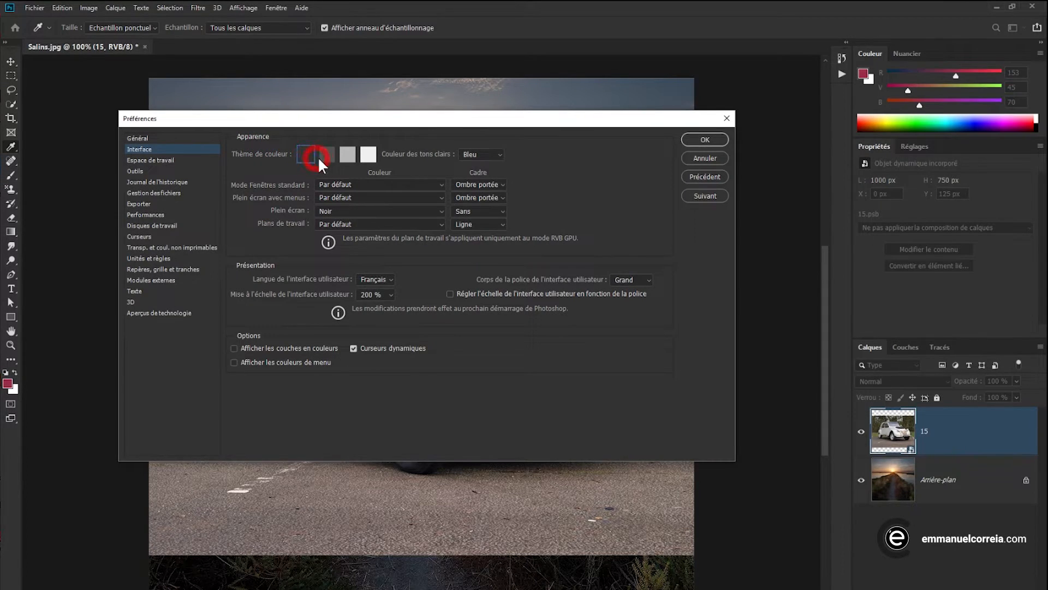
{"action": "left_click", "coordinate": [329, 155]}
{"action": "left_click", "coordinate": [348, 154]}
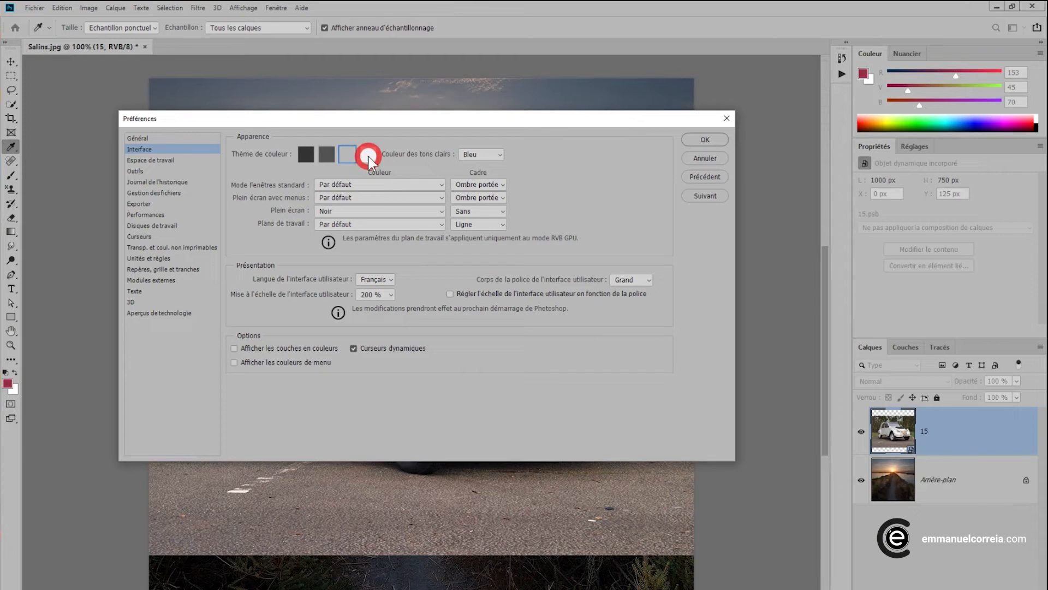
{"action": "left_click", "coordinate": [367, 155]}
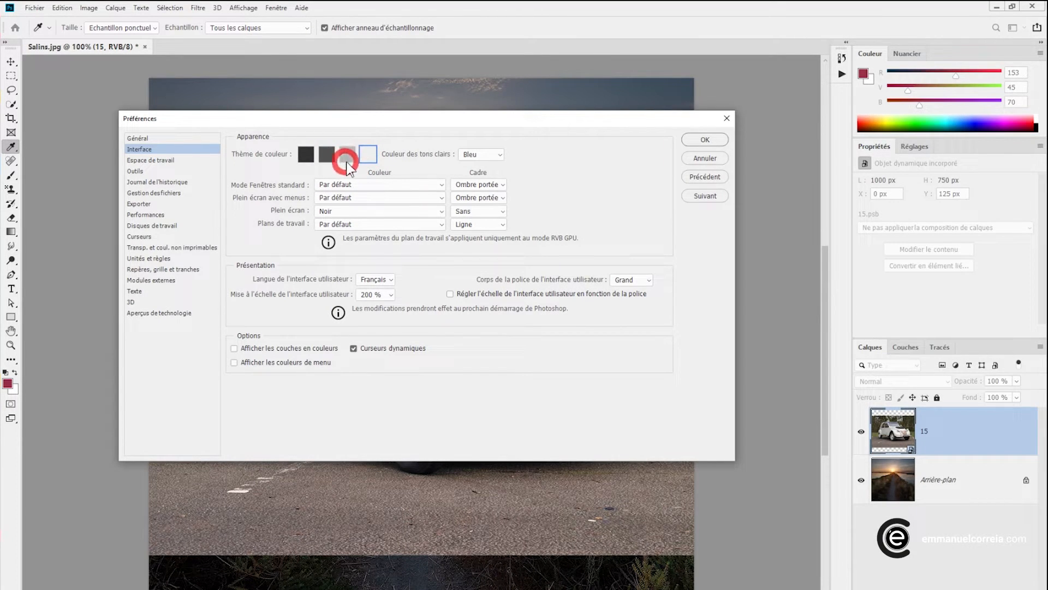
{"action": "left_click", "coordinate": [326, 155]}
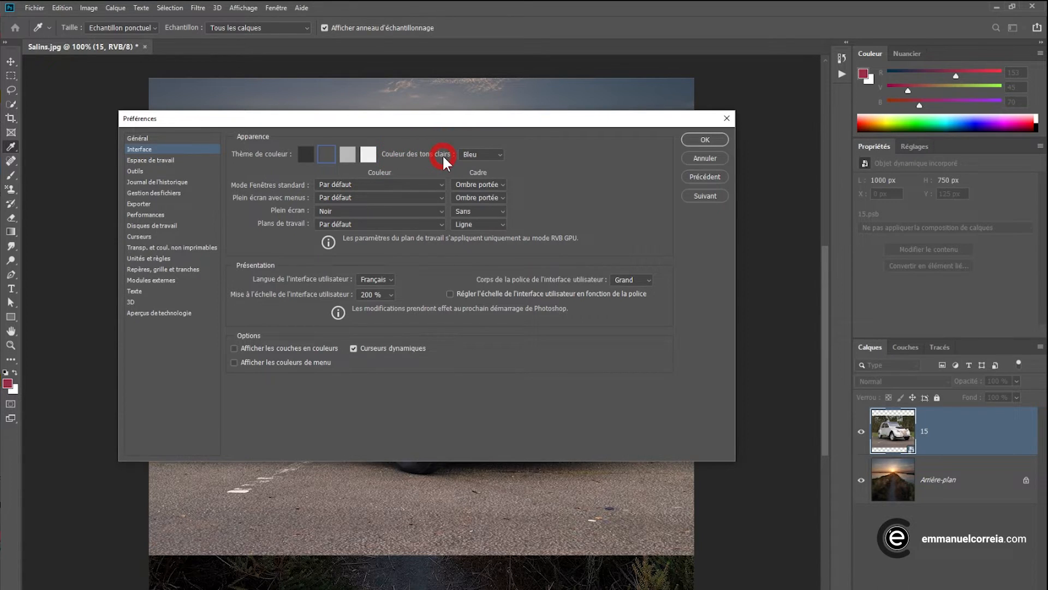
Switch "Couleur des tons clairs" between Par défaut and Bleu, and leave it on Bleu
{"action": "left_click", "coordinate": [486, 164]}
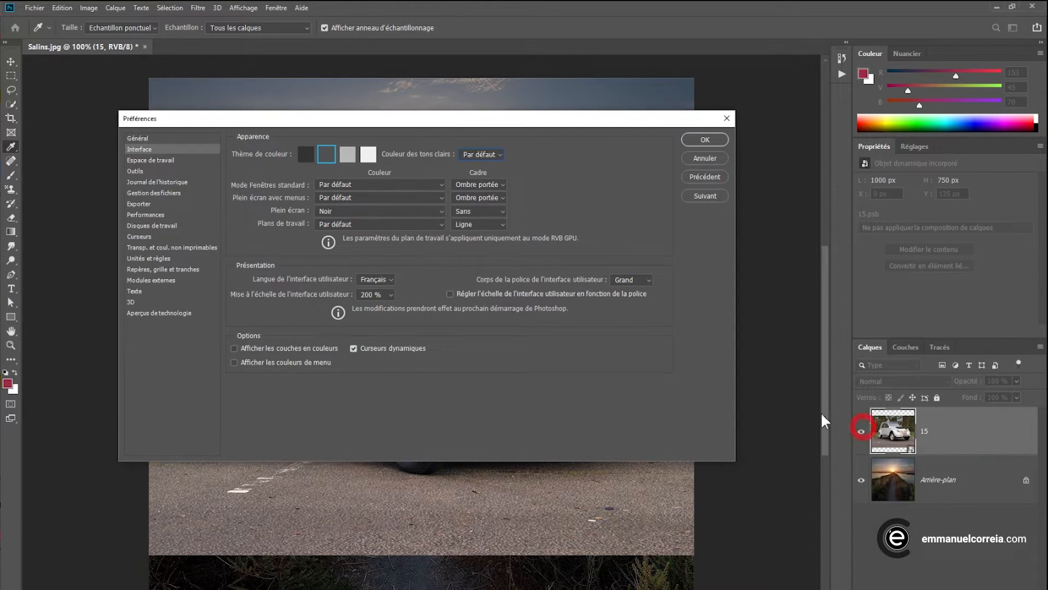
{"action": "left_click", "coordinate": [499, 151]}
{"action": "left_click", "coordinate": [473, 171]}
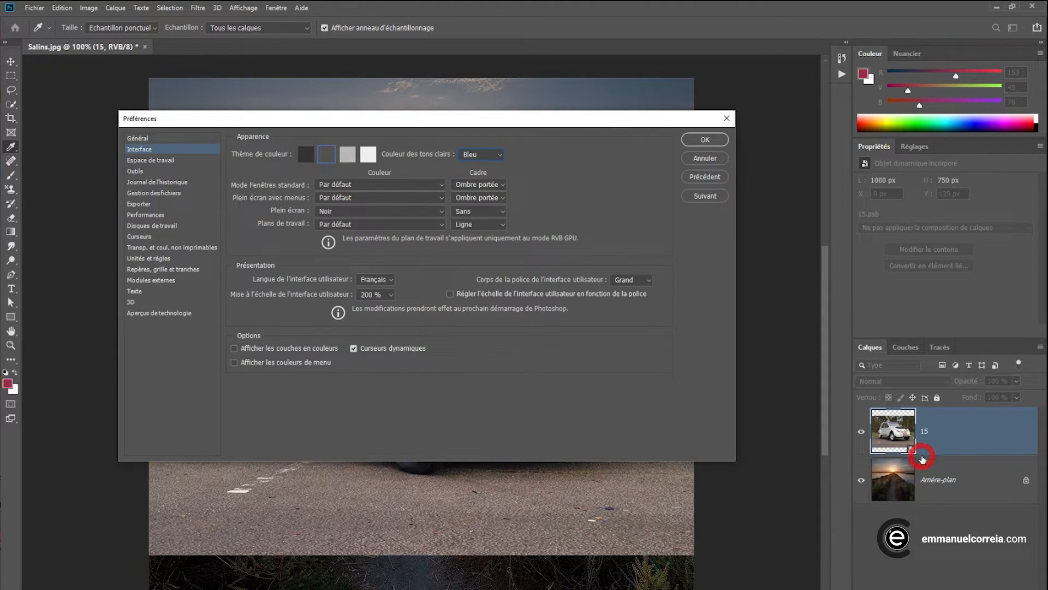
{"action": "left_click", "coordinate": [495, 158]}
{"action": "left_click", "coordinate": [477, 165]}
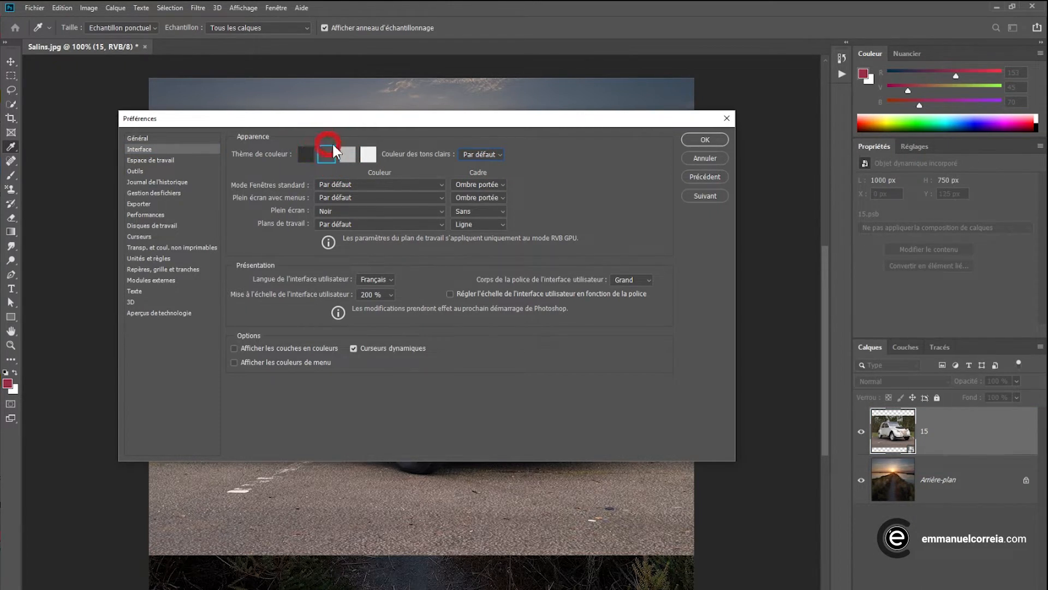
{"action": "left_click", "coordinate": [475, 167]}
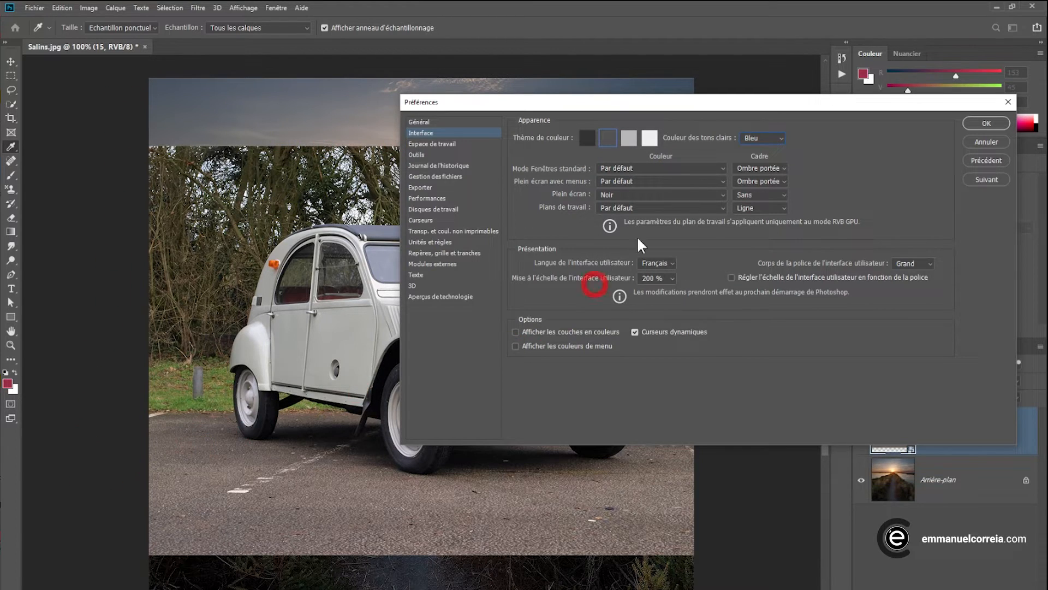
Try the Noir, Gris moyen, Gris clair and Personnalisé background colours for "Mode Fenêtres standard"
{"action": "left_click", "coordinate": [671, 167]}
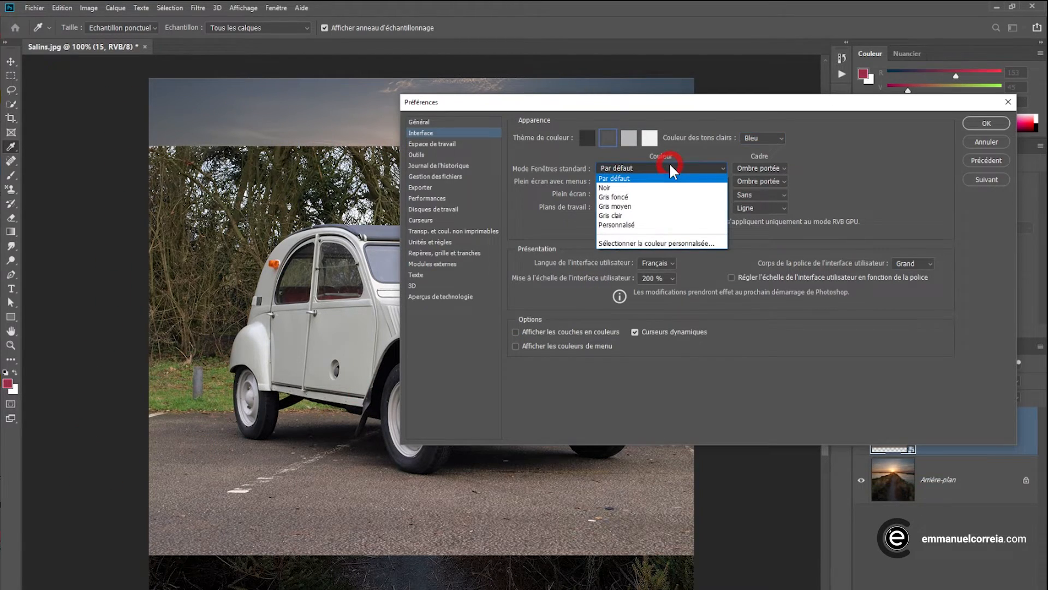
{"action": "left_click", "coordinate": [651, 188]}
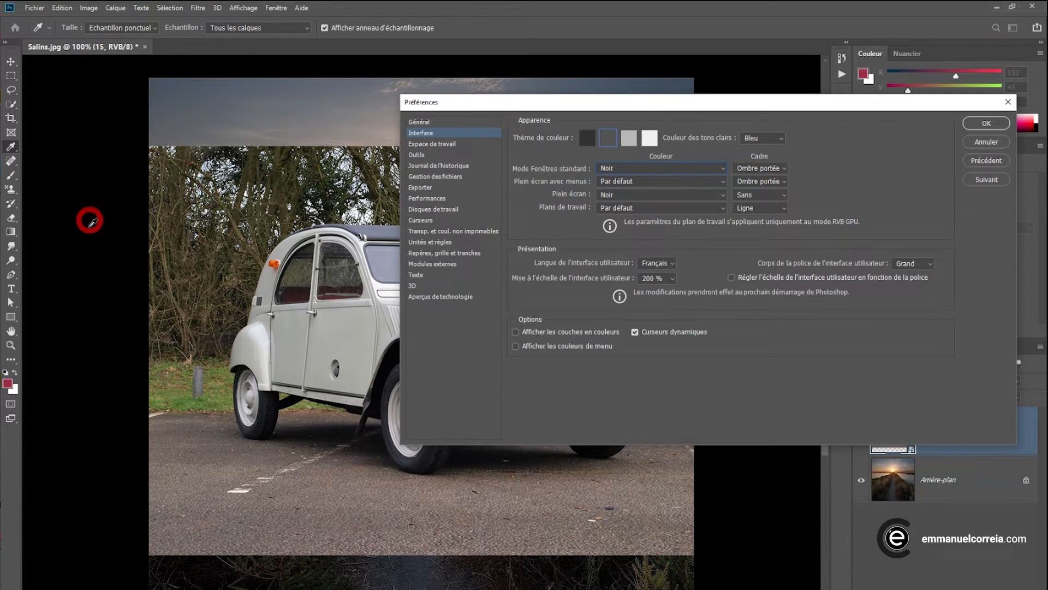
{"action": "left_click", "coordinate": [663, 170]}
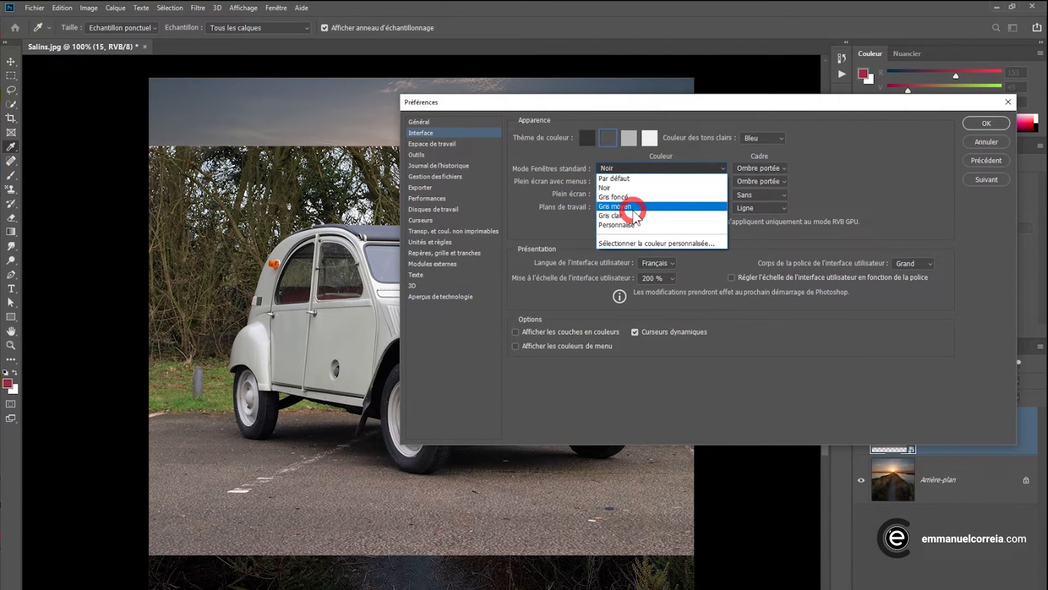
{"action": "left_click", "coordinate": [624, 201]}
{"action": "left_click", "coordinate": [649, 168]}
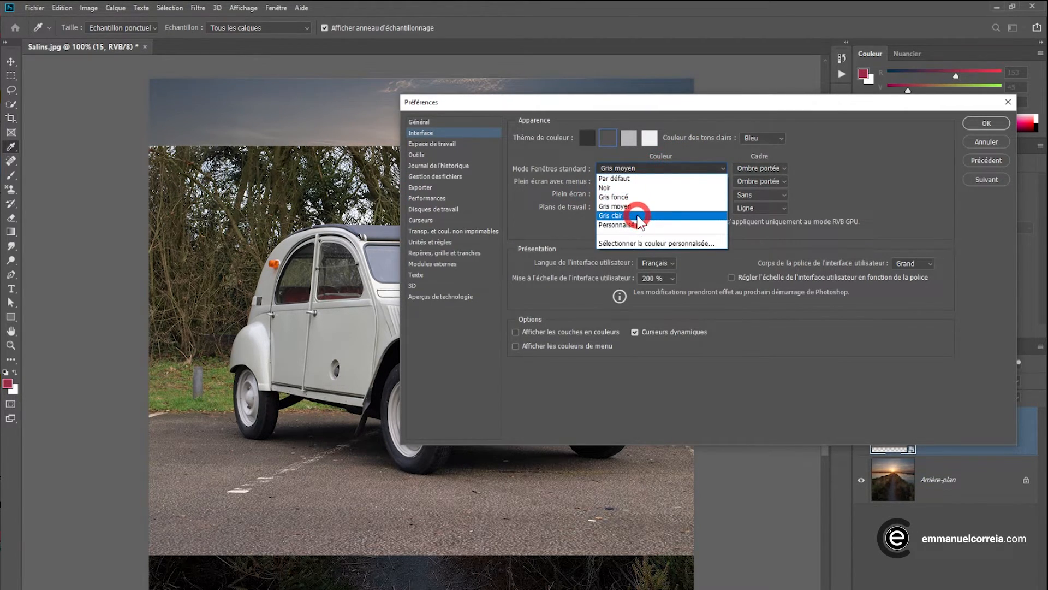
{"action": "left_click", "coordinate": [647, 209]}
{"action": "left_click", "coordinate": [653, 173]}
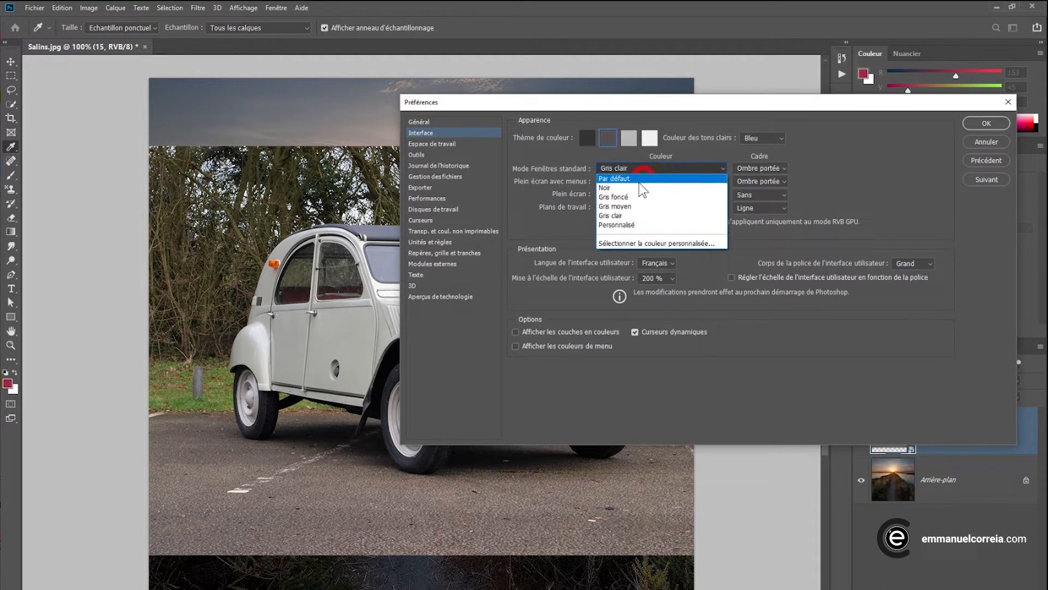
{"action": "left_click", "coordinate": [631, 225]}
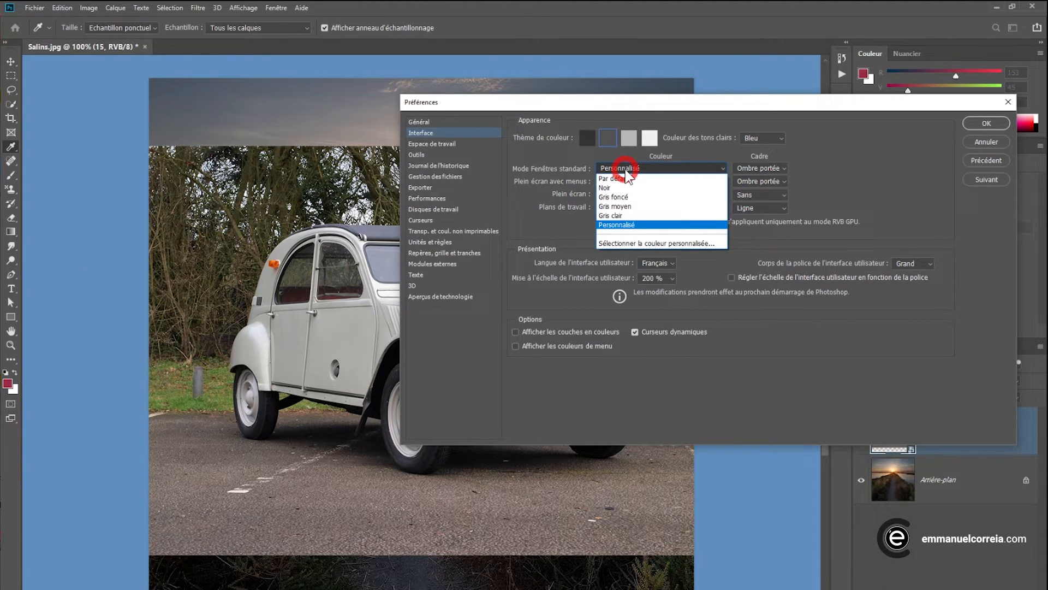
Select a pale yellow as the custom background colour for "Mode Fenêtres standard"
{"action": "left_click", "coordinate": [688, 243]}
{"action": "left_click_drag", "start_coordinate": [386, 238], "coordinate": [373, 190]}
{"action": "left_click", "coordinate": [464, 303]}
{"action": "left_click", "coordinate": [569, 175]}
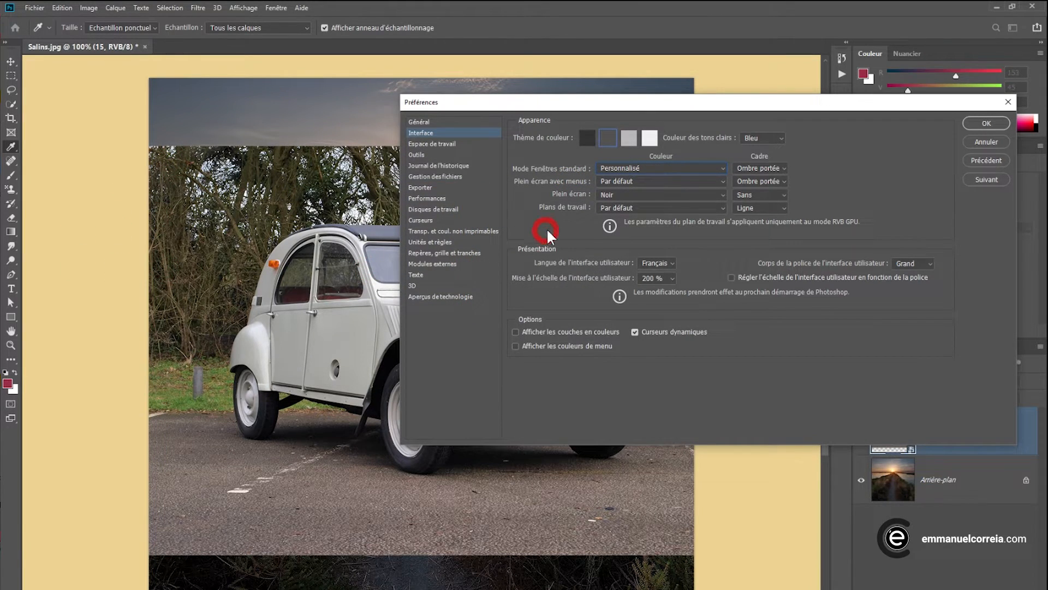
Move the Preferences dialog to uncover the image edges and set the "Mode Fenêtres standard" frame to Ligne
{"action": "left_click_drag", "start_coordinate": [738, 101], "coordinate": [430, 244]}
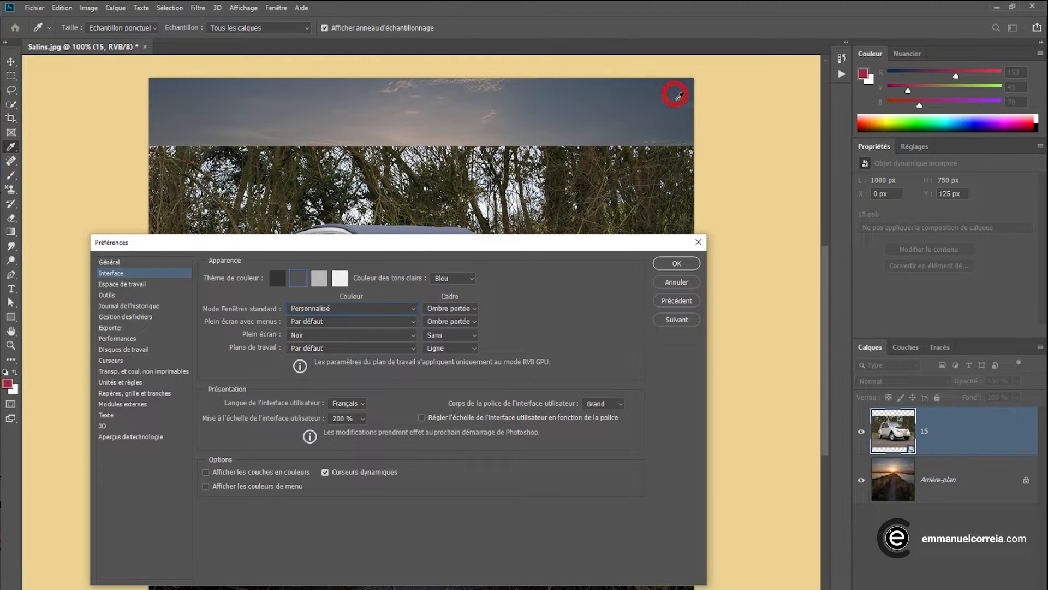
{"action": "left_click_drag", "start_coordinate": [398, 252], "coordinate": [649, 305]}
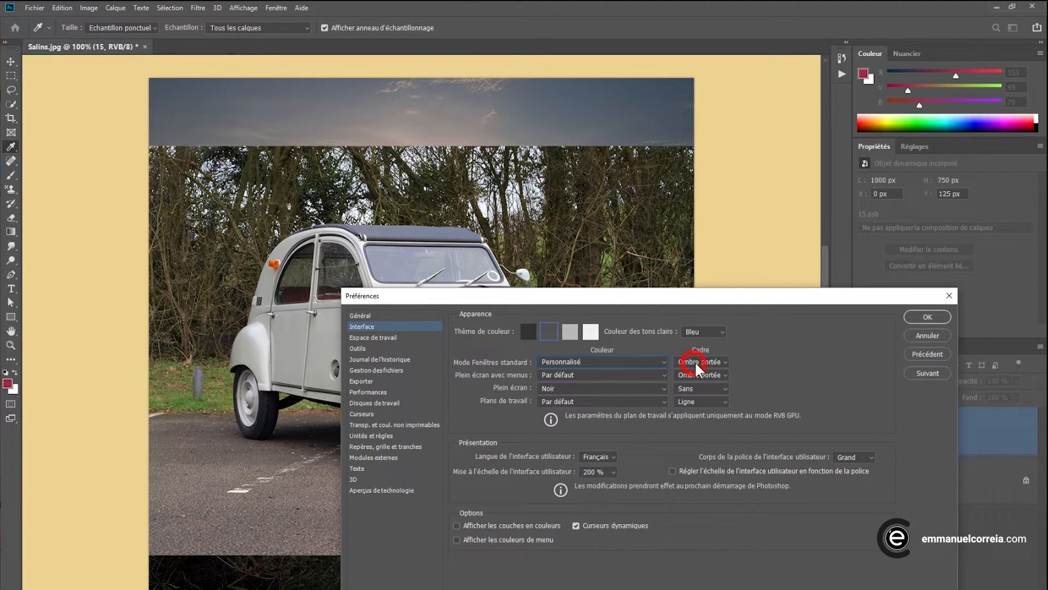
{"action": "left_click_drag", "start_coordinate": [681, 297], "coordinate": [409, 141]}
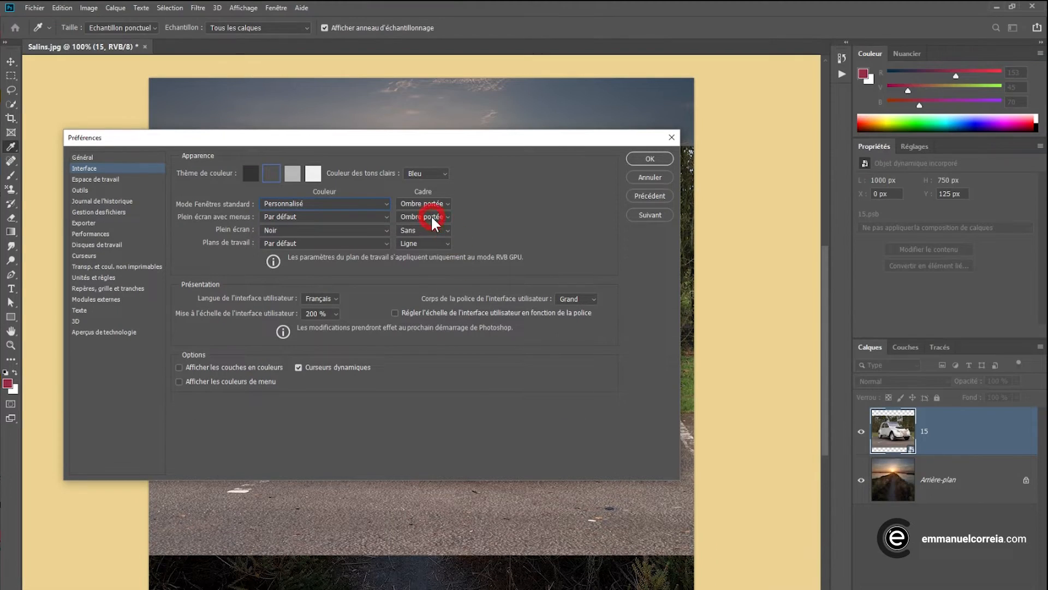
{"action": "left_click", "coordinate": [423, 203]}
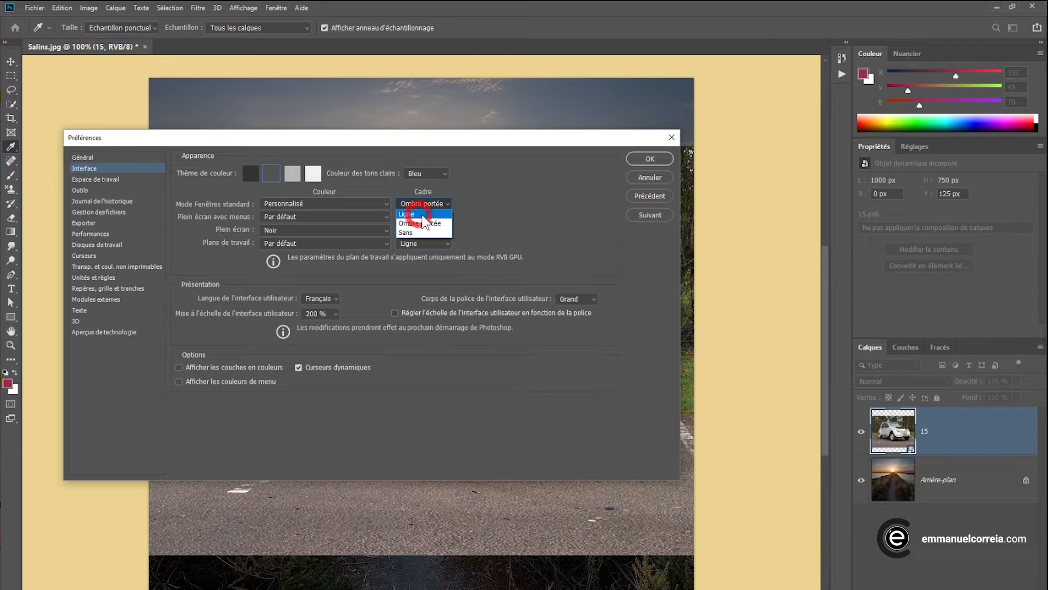
{"action": "left_click", "coordinate": [418, 213]}
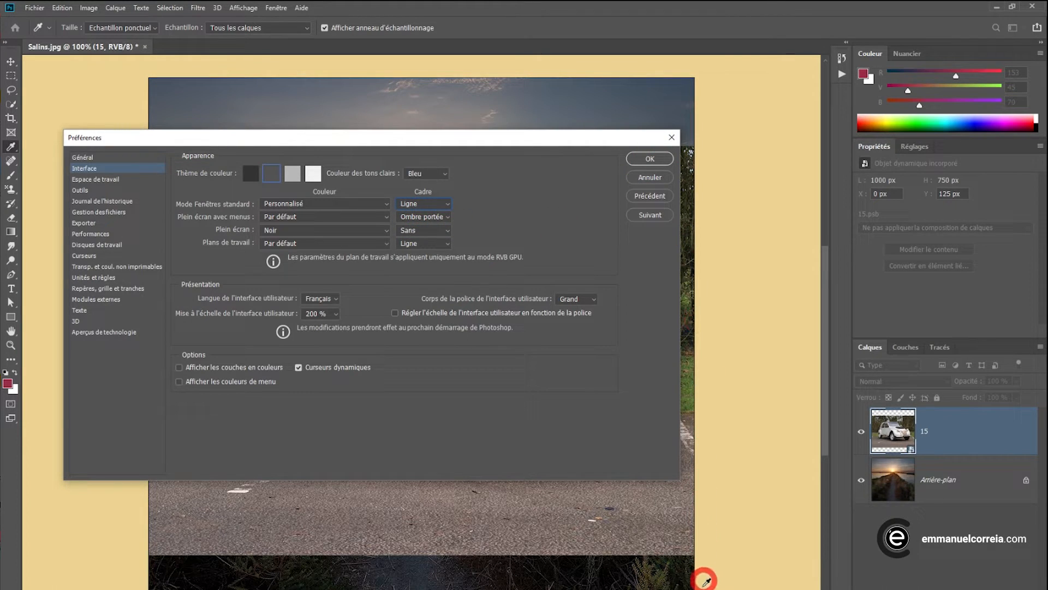
Try Gris clair for "Mode Fenêtres standard" and replace it with a custom white background, ffffff
{"action": "left_click", "coordinate": [298, 202]}
{"action": "left_click", "coordinate": [278, 250]}
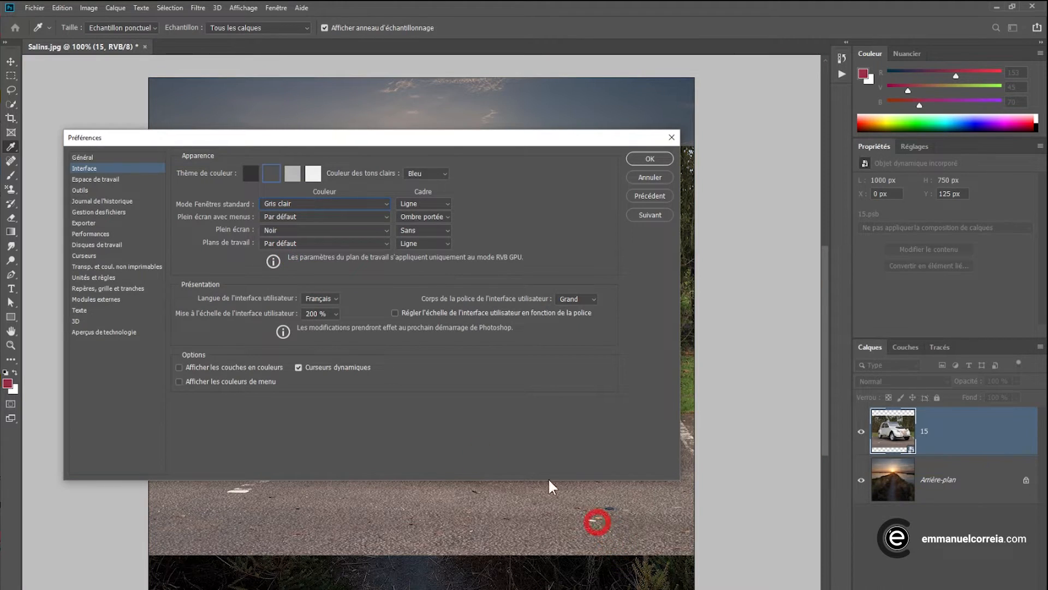
{"action": "left_click", "coordinate": [293, 240]}
{"action": "left_click", "coordinate": [291, 203]}
{"action": "left_click", "coordinate": [293, 203]}
{"action": "left_click", "coordinate": [279, 278]}
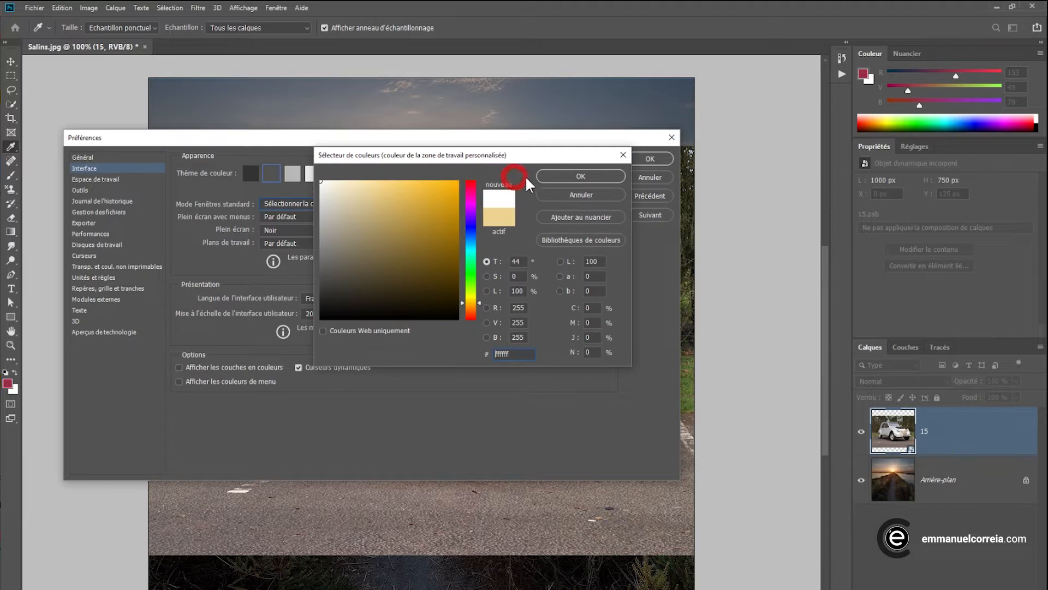
{"action": "left_click", "coordinate": [559, 176]}
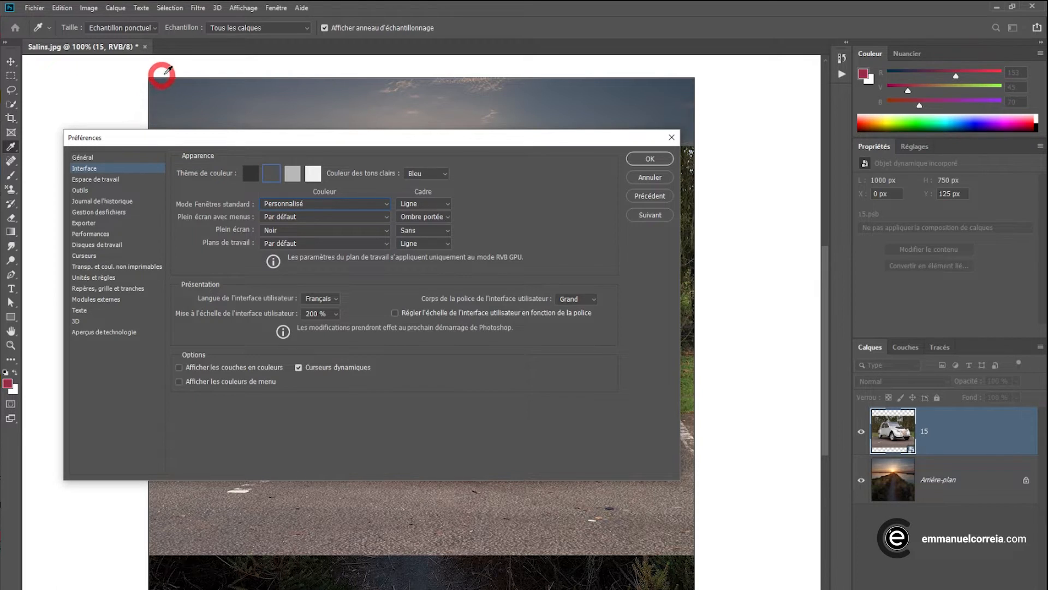
Set the "Mode Fenêtres standard" frame to Sans and its background colour back to Par défaut
{"action": "left_click", "coordinate": [427, 205]}
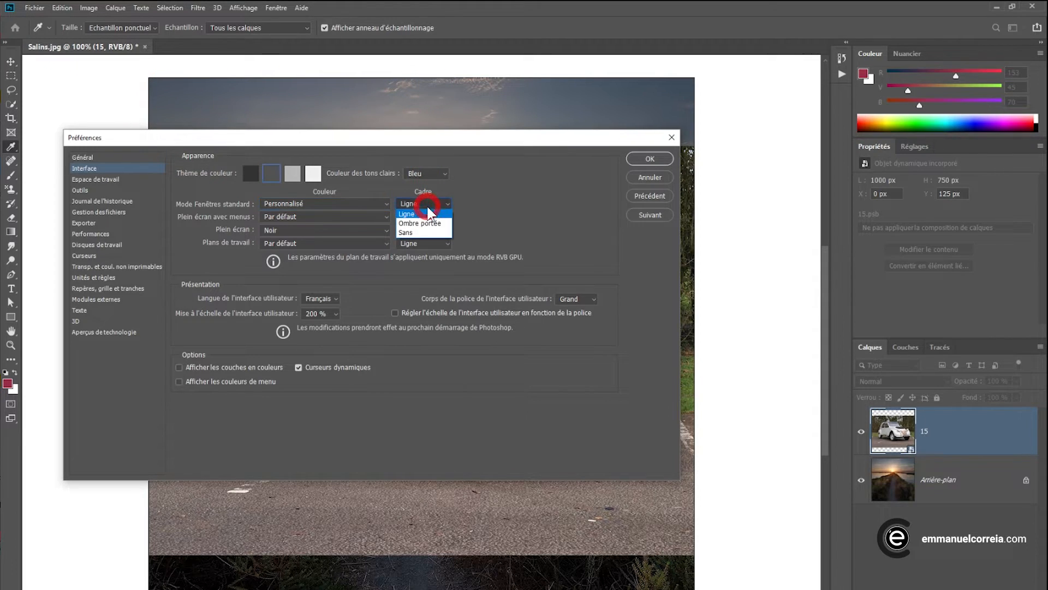
{"action": "left_click", "coordinate": [414, 232]}
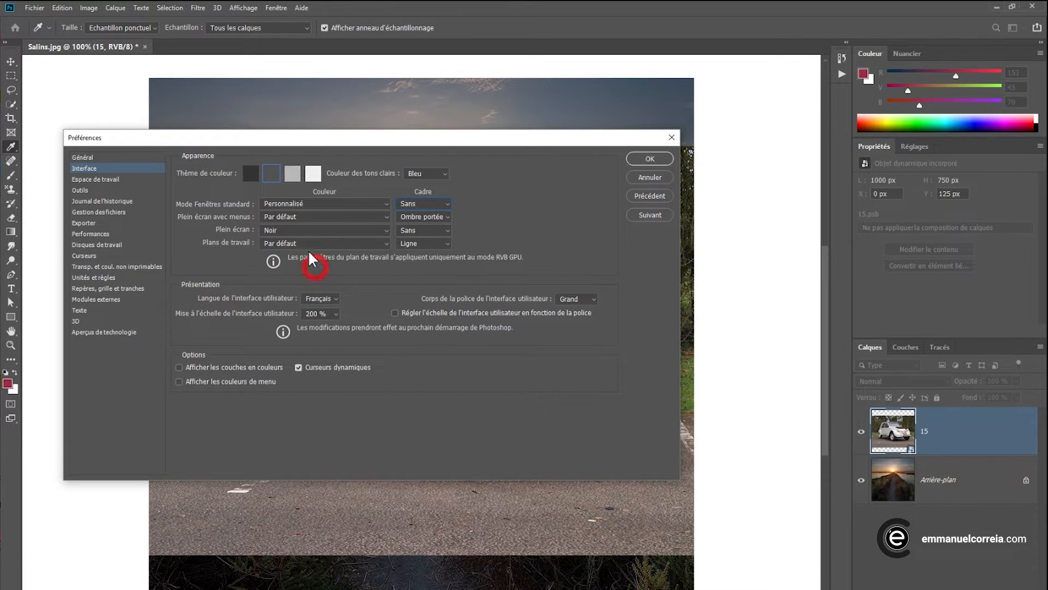
{"action": "left_click", "coordinate": [295, 204]}
{"action": "left_click", "coordinate": [293, 214]}
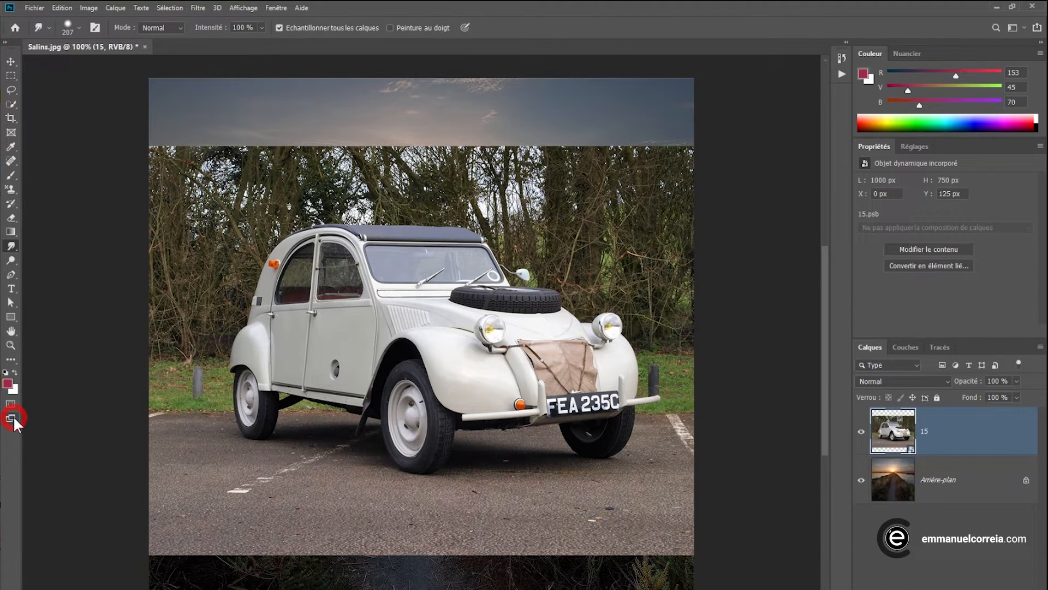
Cycle the document through full screen with menus and full screen modes, and return to the standard screen mode
{"action": "left_click_drag", "start_coordinate": [13, 419], "coordinate": [108, 429]}
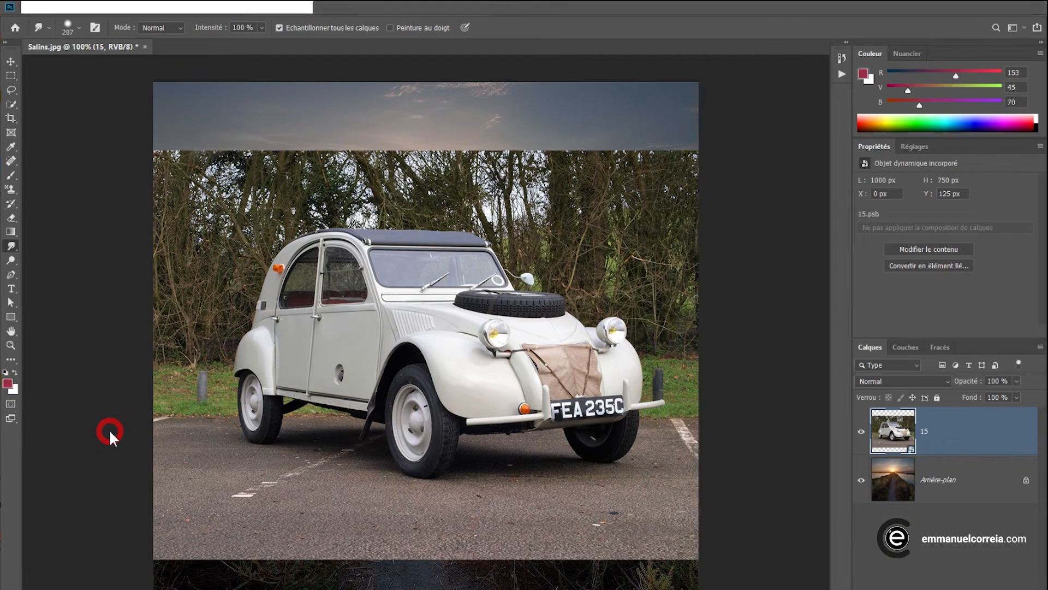
{"action": "left_click_drag", "start_coordinate": [11, 417], "coordinate": [70, 433]}
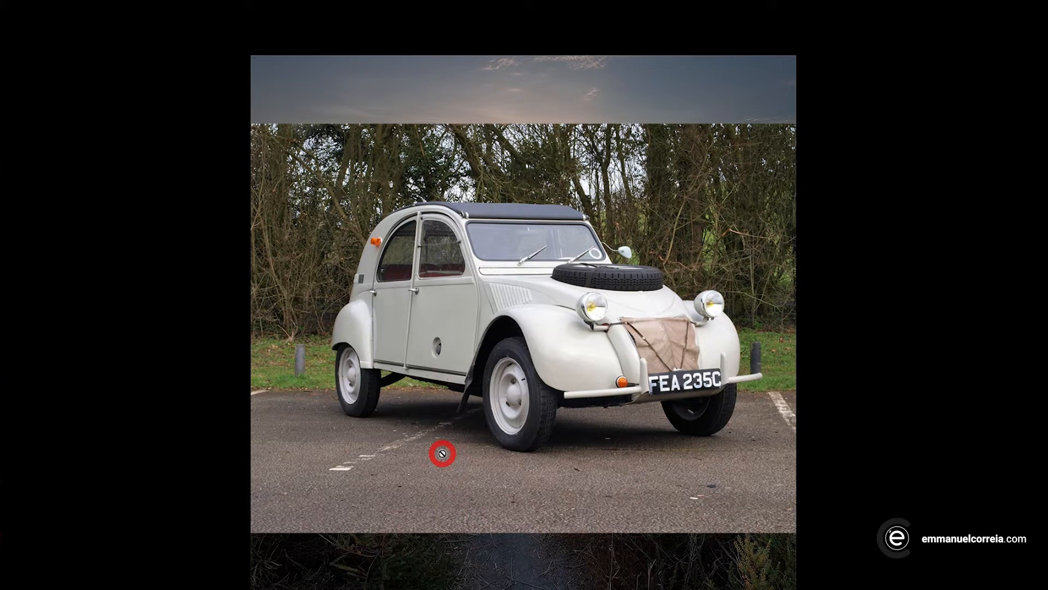
{"action": "key", "text": "f"}
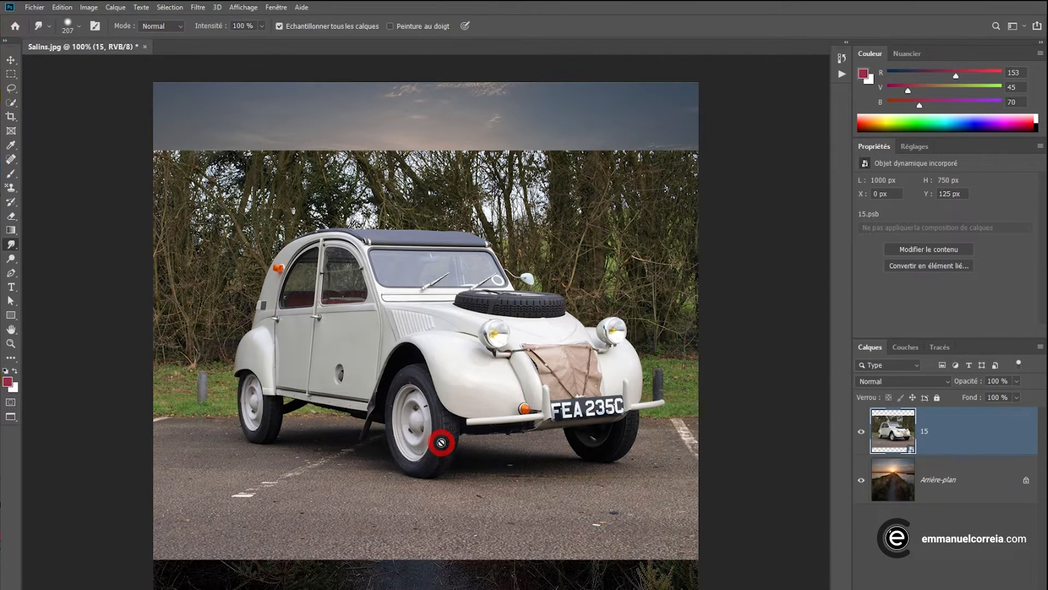
{"action": "key", "text": "f"}
{"action": "key", "text": "f"}
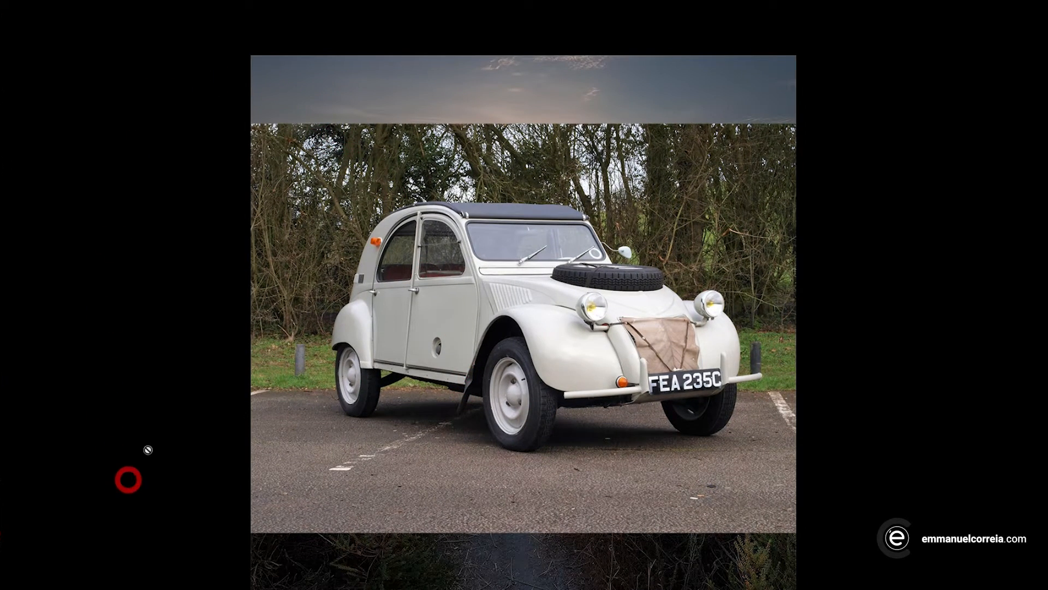
{"action": "key", "text": "f"}
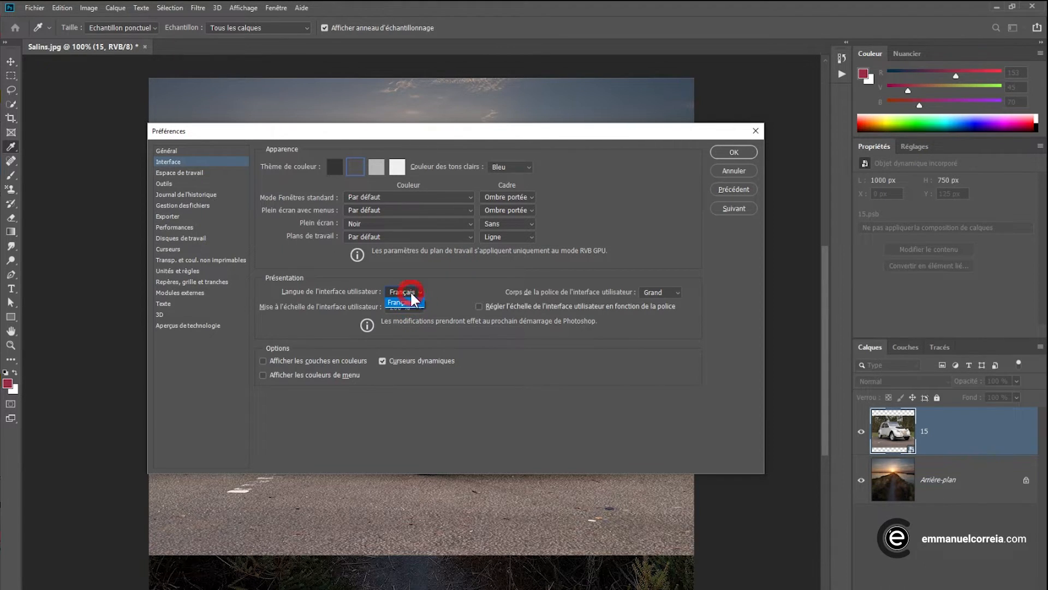
Check the interface language choices and keep the interface font size at Grand in the Interface preferences
{"action": "left_click", "coordinate": [435, 295]}
{"action": "left_click", "coordinate": [675, 294]}
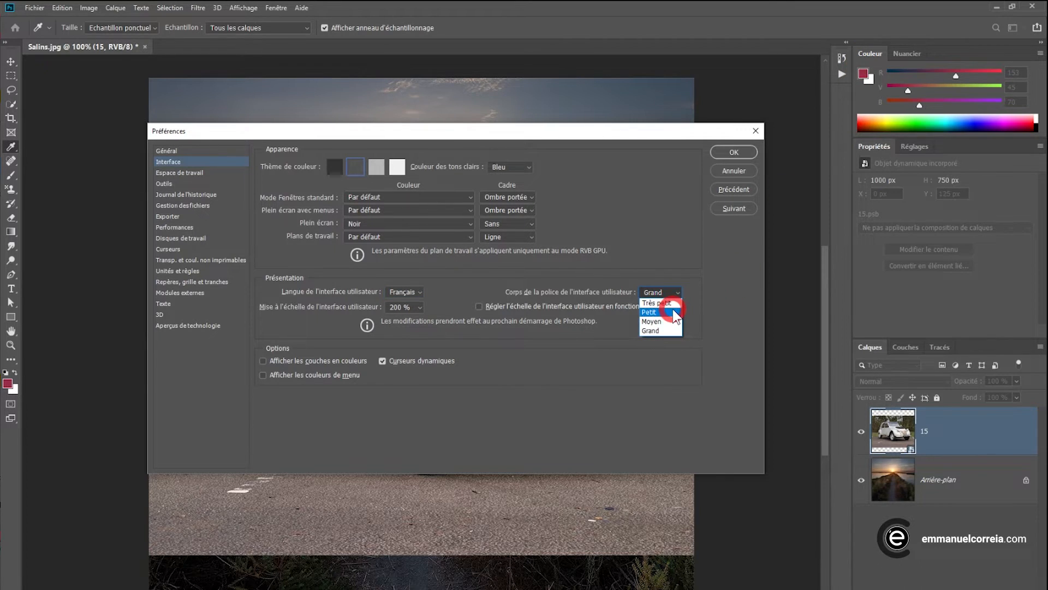
{"action": "left_click", "coordinate": [663, 330]}
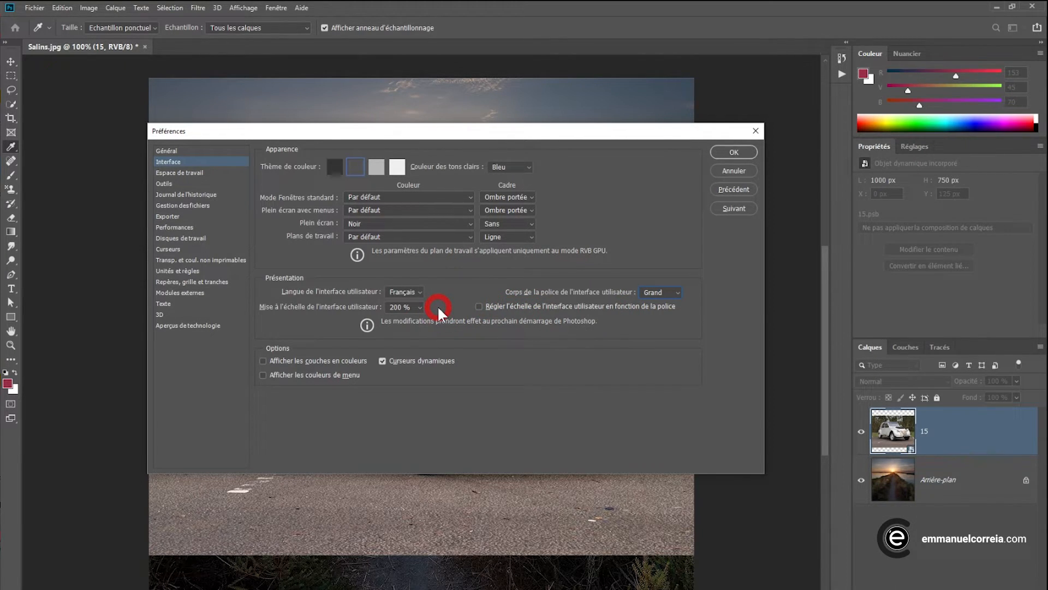
Check the interface scaling choices Auto, 100 % and 200 %, keep 200 %, and close the preferences
{"action": "left_click", "coordinate": [419, 306]}
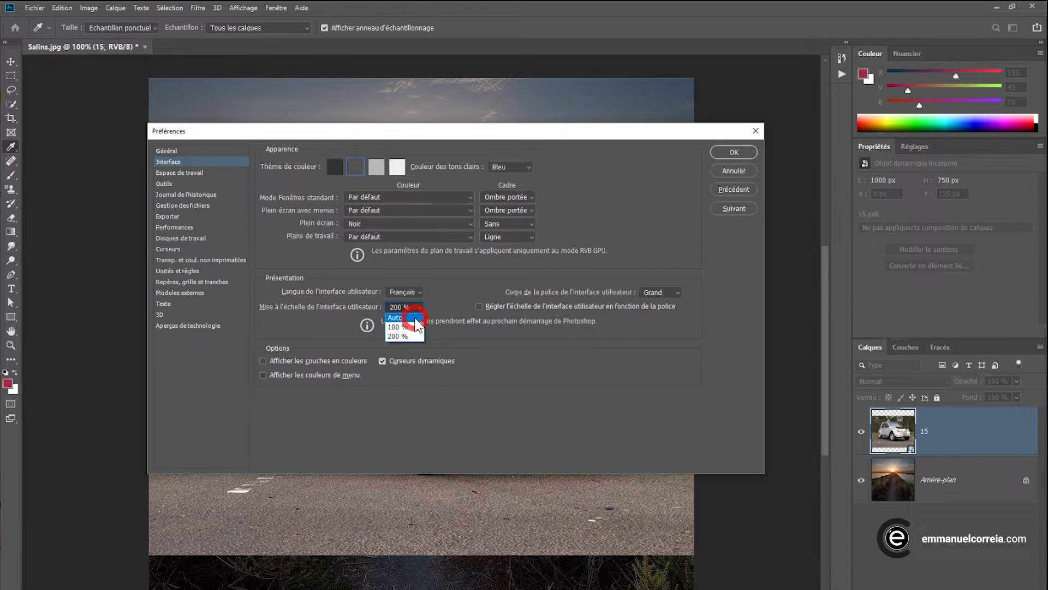
{"action": "left_click", "coordinate": [437, 305]}
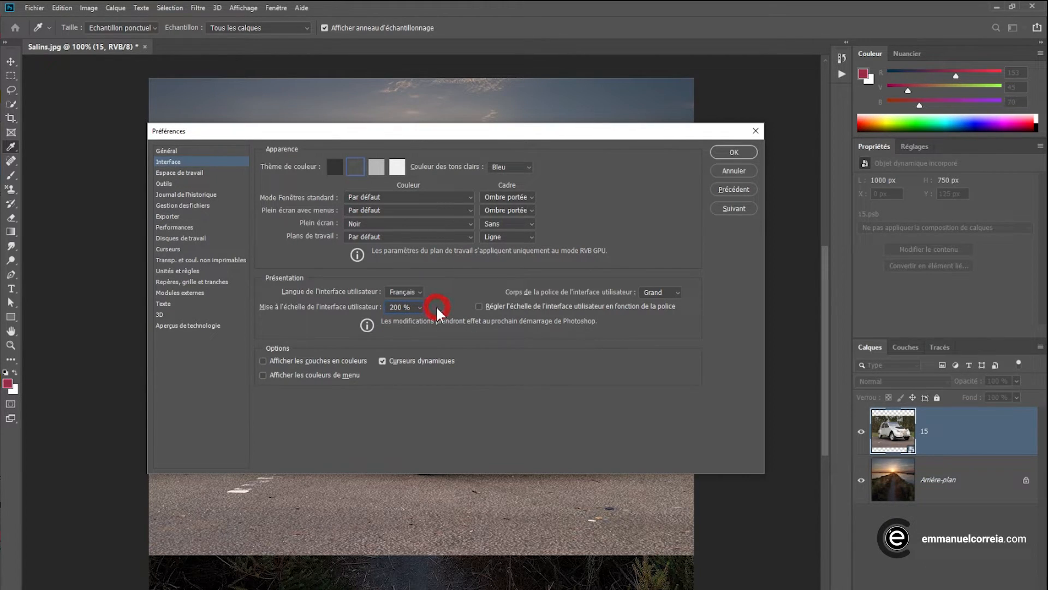
{"action": "left_click", "coordinate": [420, 307]}
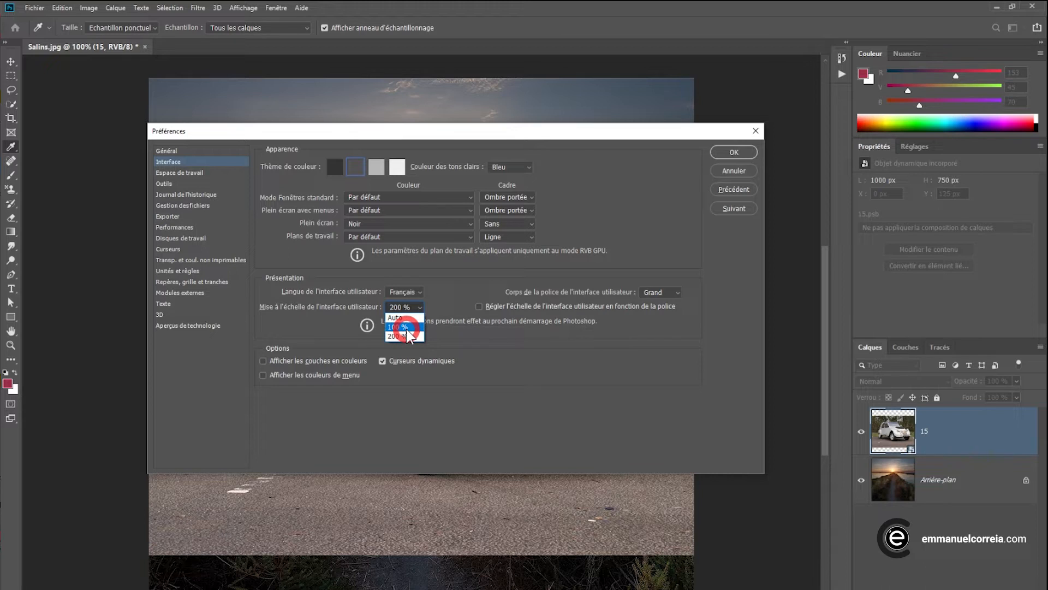
{"action": "left_click", "coordinate": [441, 299]}
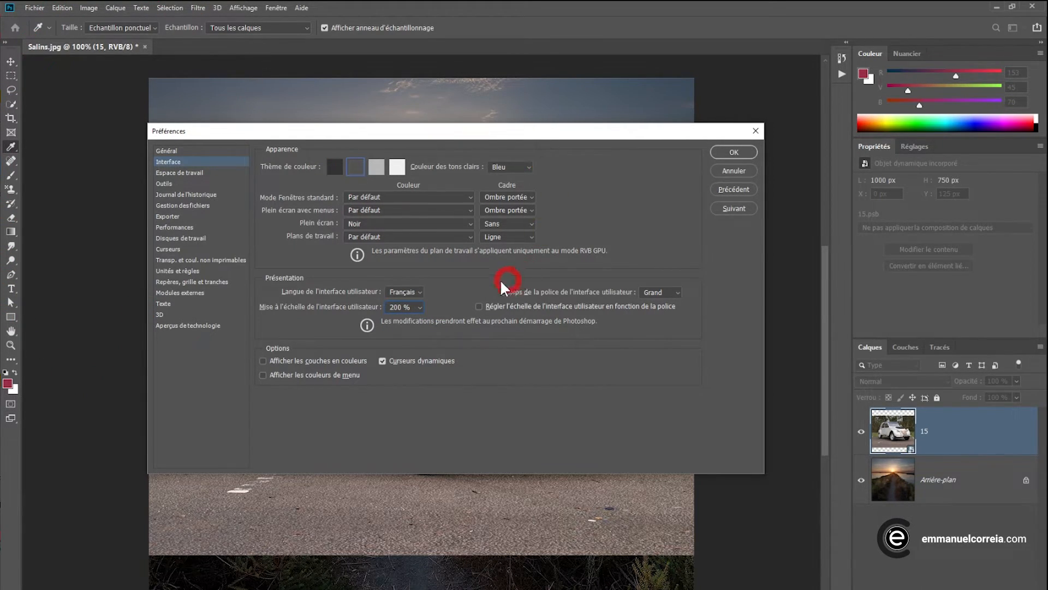
{"action": "left_click", "coordinate": [418, 307]}
{"action": "left_click", "coordinate": [448, 289]}
{"action": "left_click", "coordinate": [734, 152]}
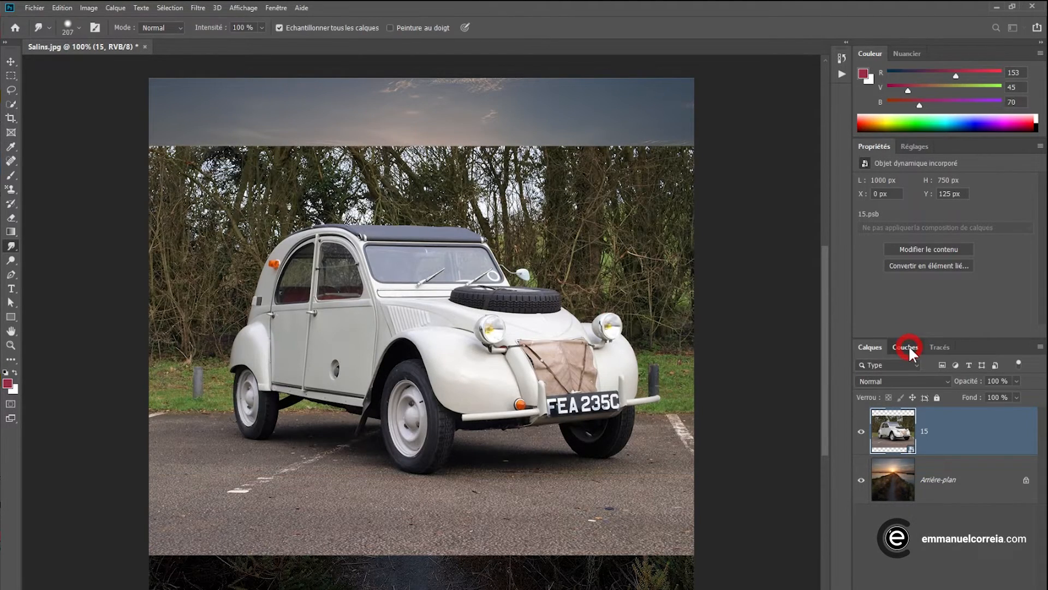
Detach the Couches panel from its group, float it over the image, and enlarge it
{"action": "left_click", "coordinate": [906, 347]}
{"action": "left_click_drag", "start_coordinate": [907, 347], "coordinate": [376, 153]}
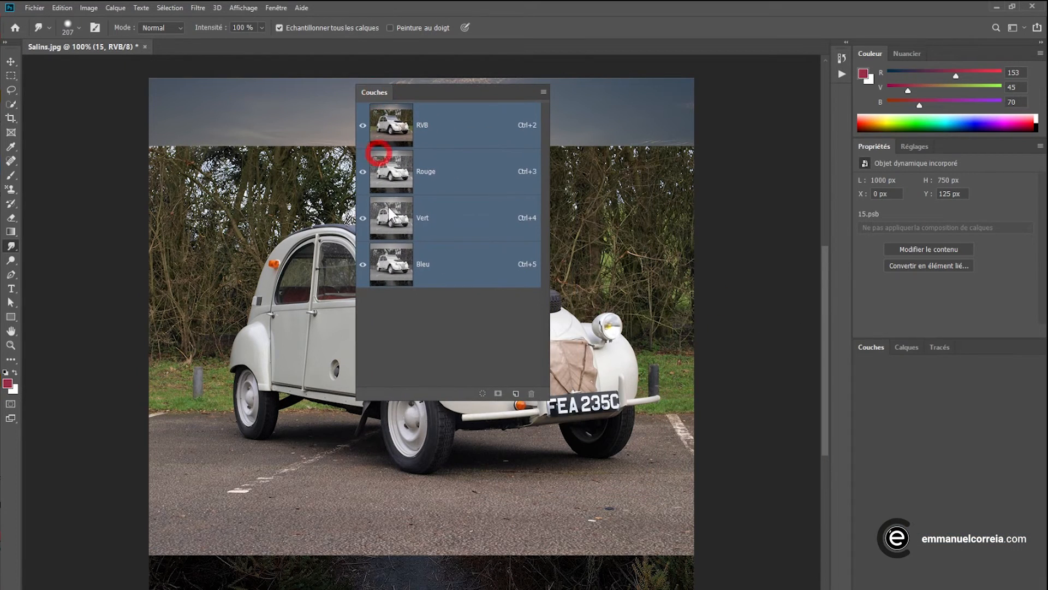
{"action": "left_click_drag", "start_coordinate": [451, 174], "coordinate": [456, 461]}
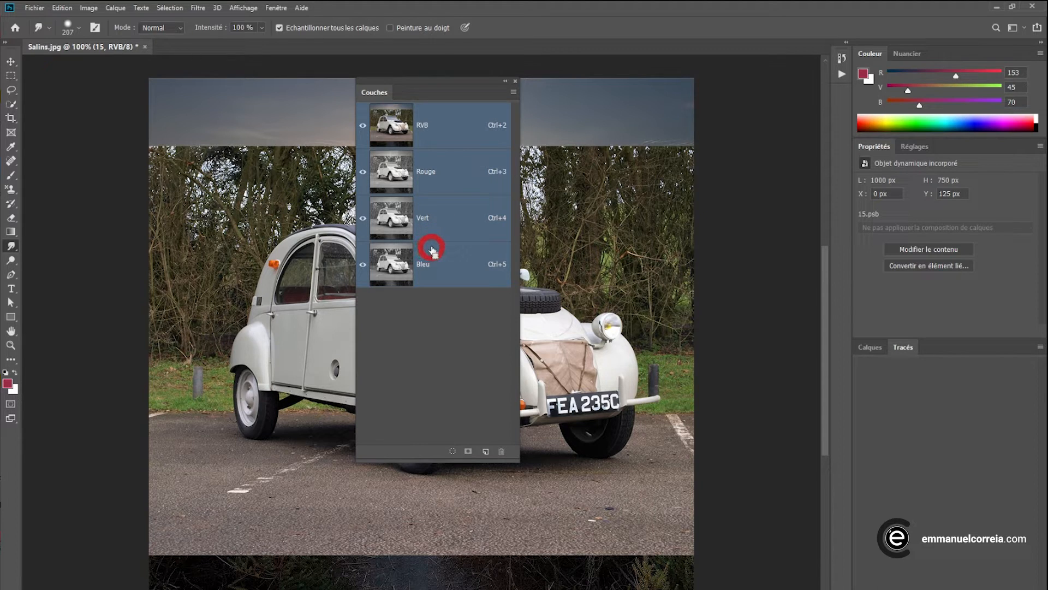
Enable "Afficher les couches en couleurs" in the Interface preferences and apply it
{"action": "key", "text": "ctrl+k"}
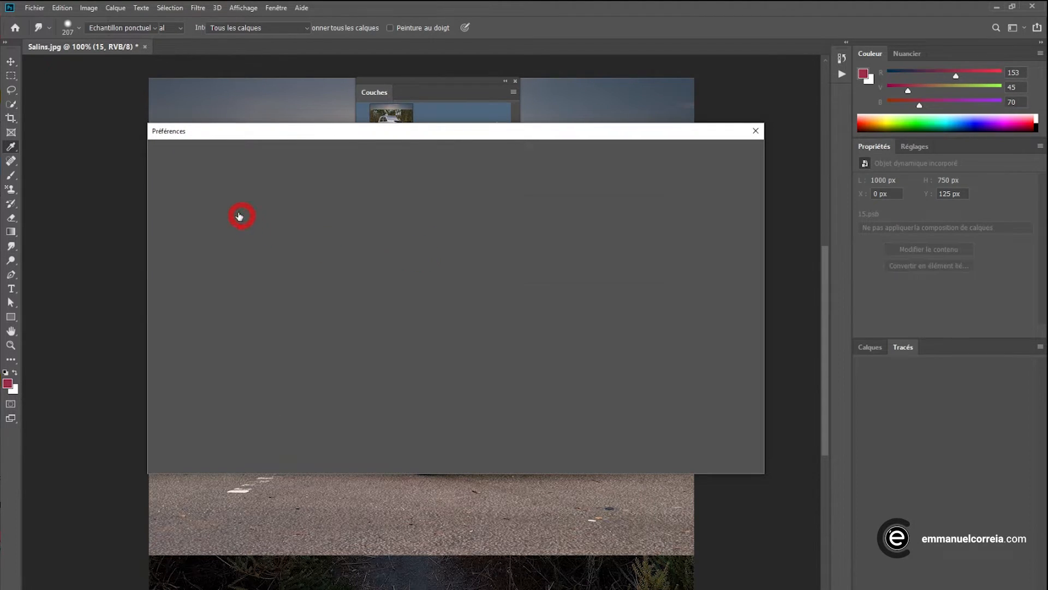
{"action": "left_click", "coordinate": [173, 164]}
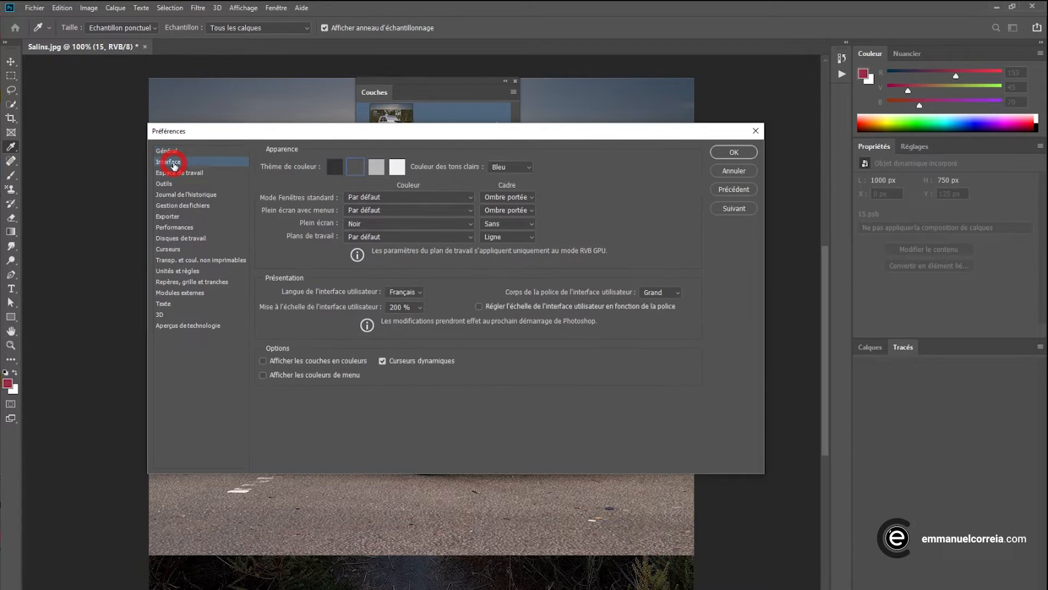
{"action": "left_click", "coordinate": [309, 360]}
{"action": "left_click", "coordinate": [731, 151]}
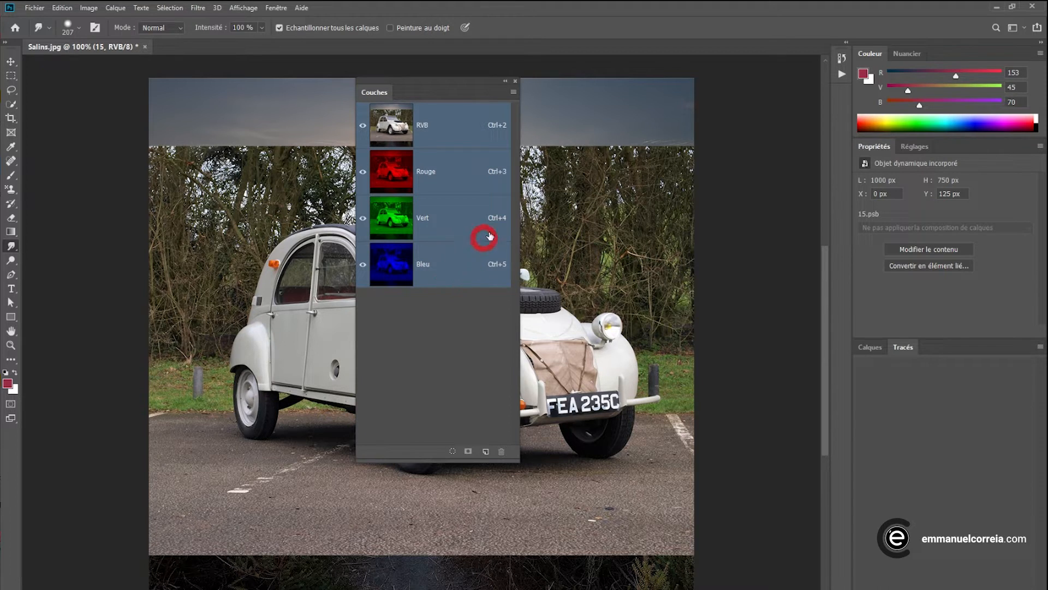
Float and enlarge the Couleur panel beside Couches, and set the foreground colour's R to 61 and V to 204
{"action": "left_click_drag", "start_coordinate": [871, 51], "coordinate": [559, 115]}
{"action": "left_click_drag", "start_coordinate": [619, 202], "coordinate": [622, 271]}
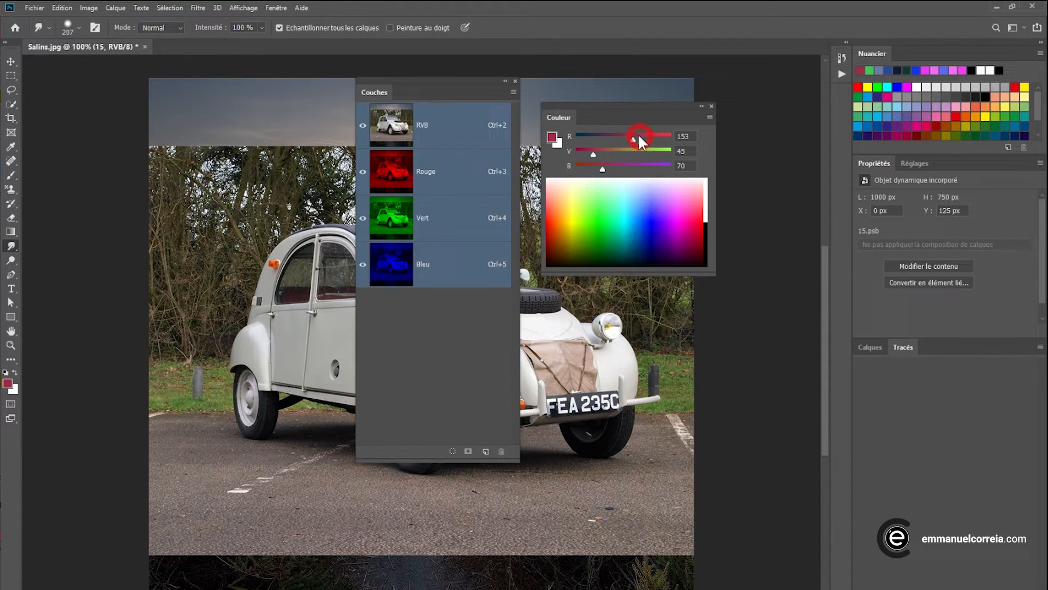
{"action": "left_click_drag", "start_coordinate": [634, 140], "coordinate": [600, 141]}
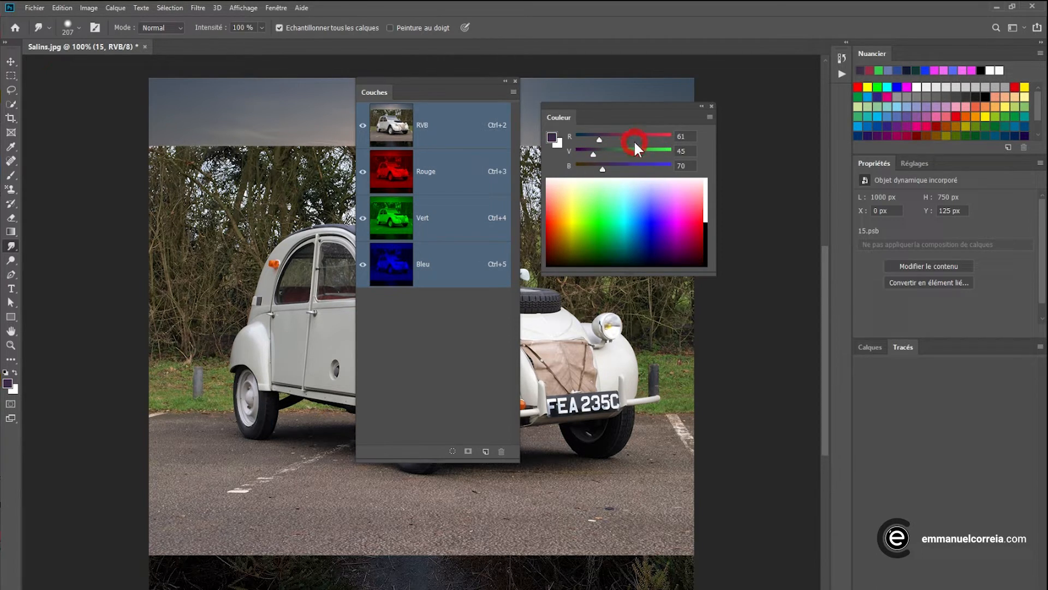
{"action": "left_click_drag", "start_coordinate": [593, 150], "coordinate": [651, 150]}
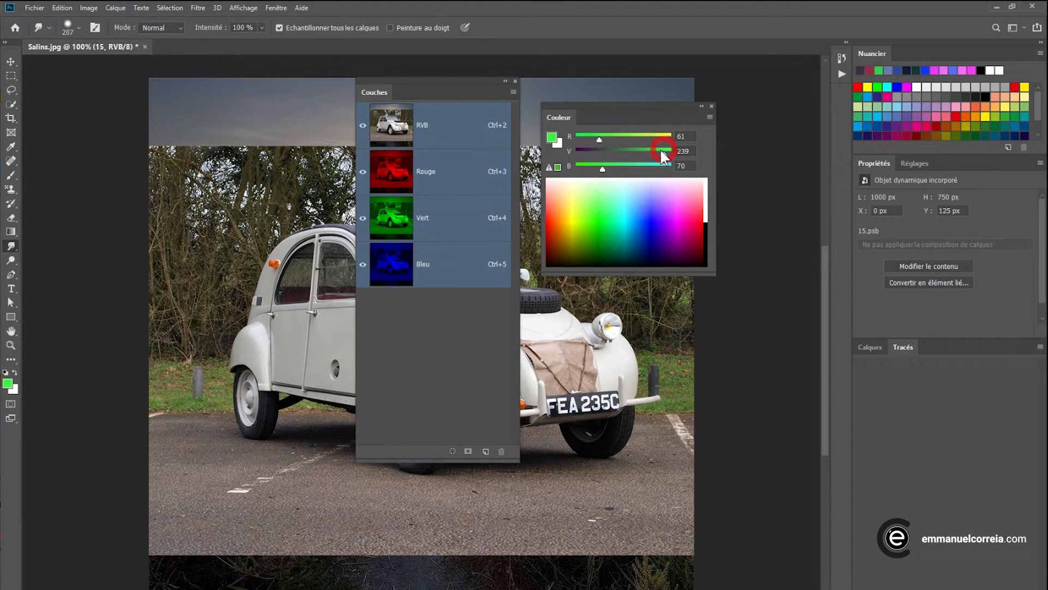
Turn off "Curseurs dynamiques" in the Interface preferences and adjust the foreground colour to R 109, V 160, B 136
{"action": "key", "text": "i"}
{"action": "key", "text": "ctrl+k"}
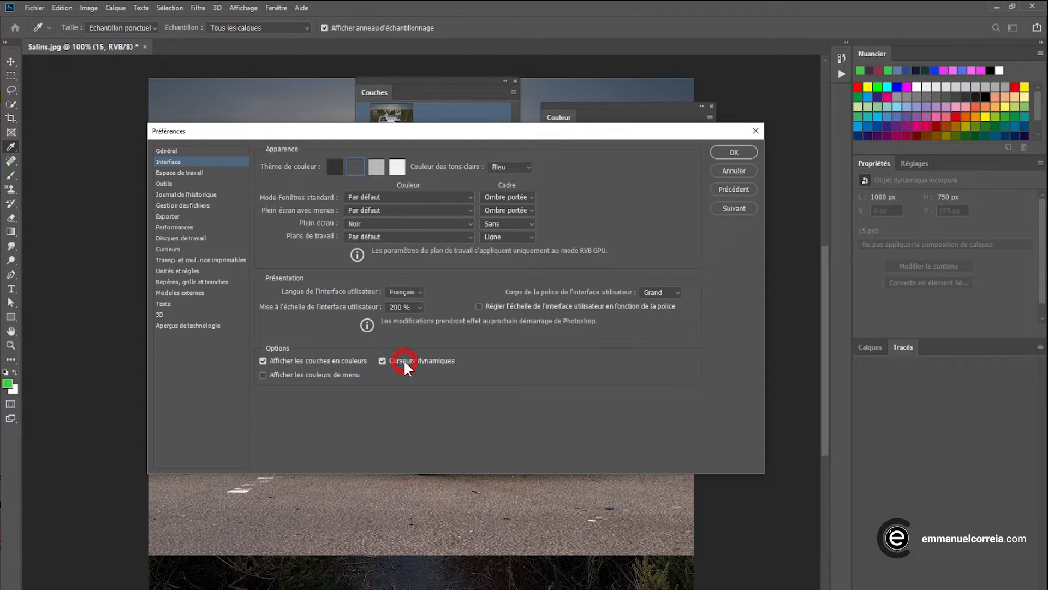
{"action": "left_click", "coordinate": [719, 153]}
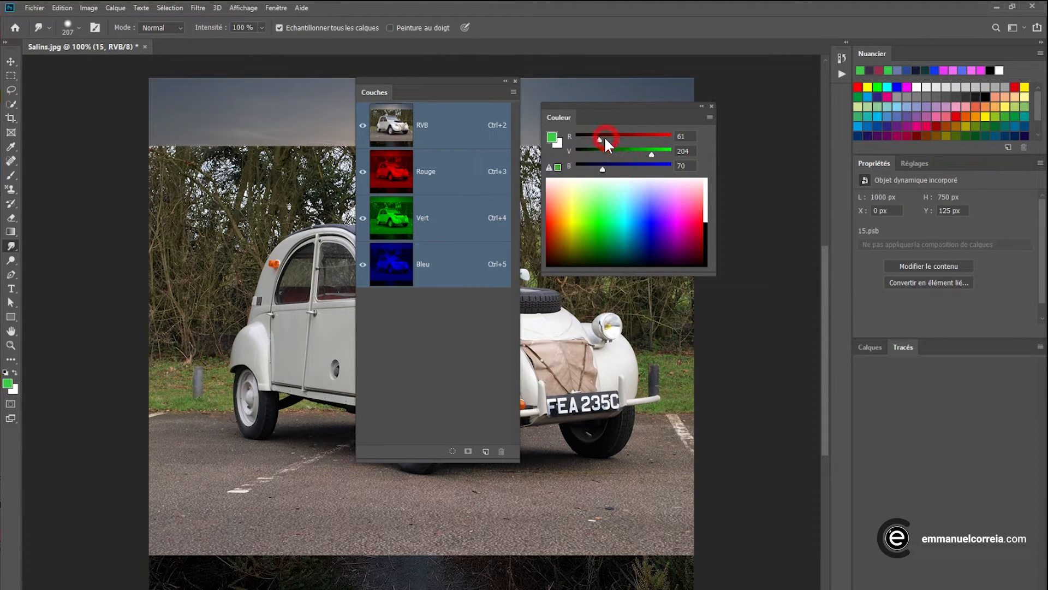
{"action": "left_click_drag", "start_coordinate": [621, 136], "coordinate": [627, 172]}
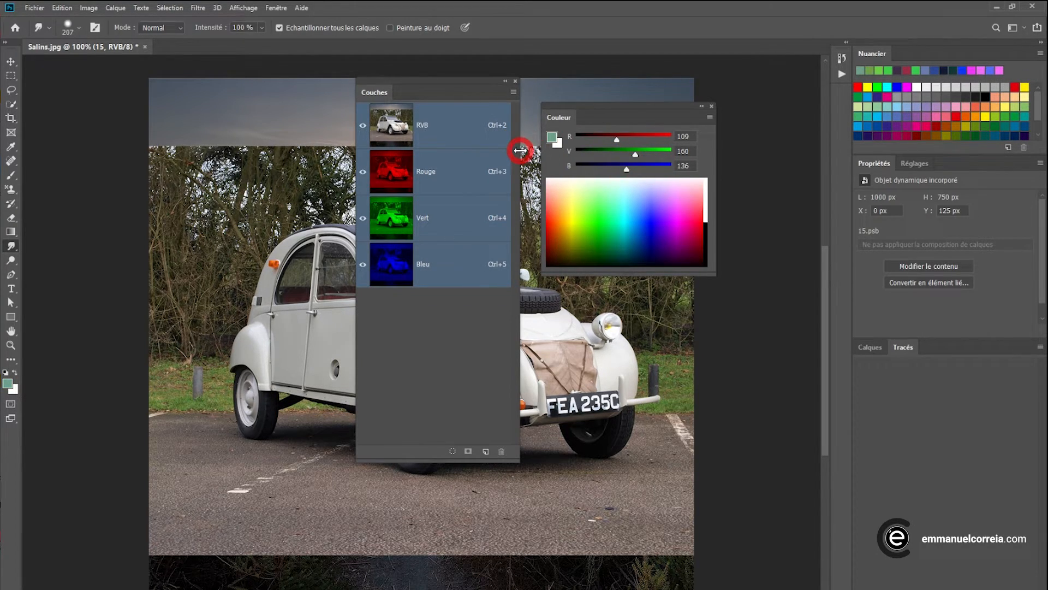
Turn "Curseurs dynamiques" back on and enable "Afficher les couleurs de menu" in the Interface preferences
{"action": "key", "text": "i"}
{"action": "key", "text": "ctrl+k"}
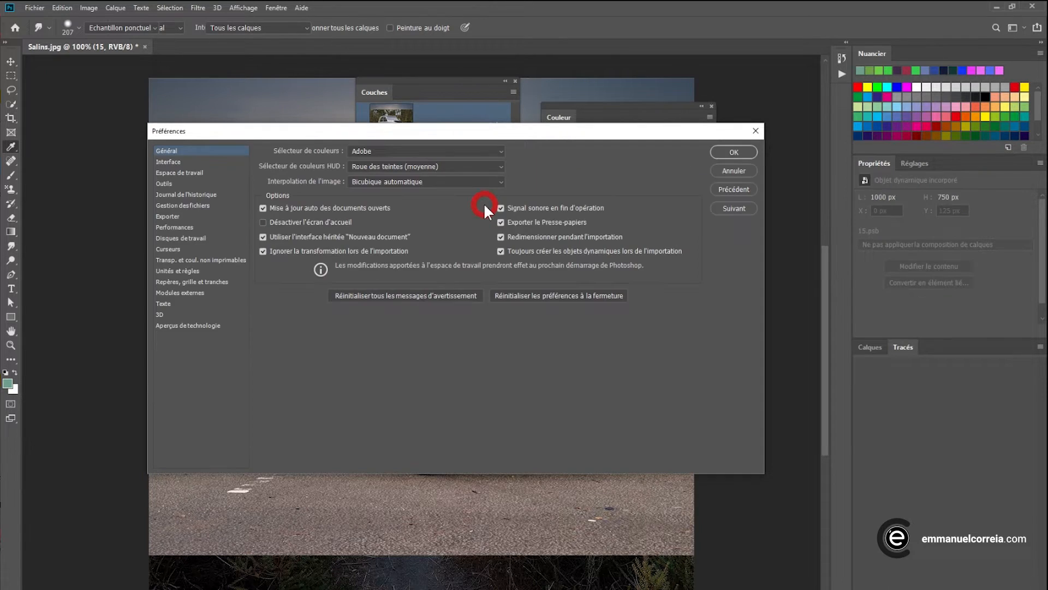
{"action": "key", "text": "ctrl+2"}
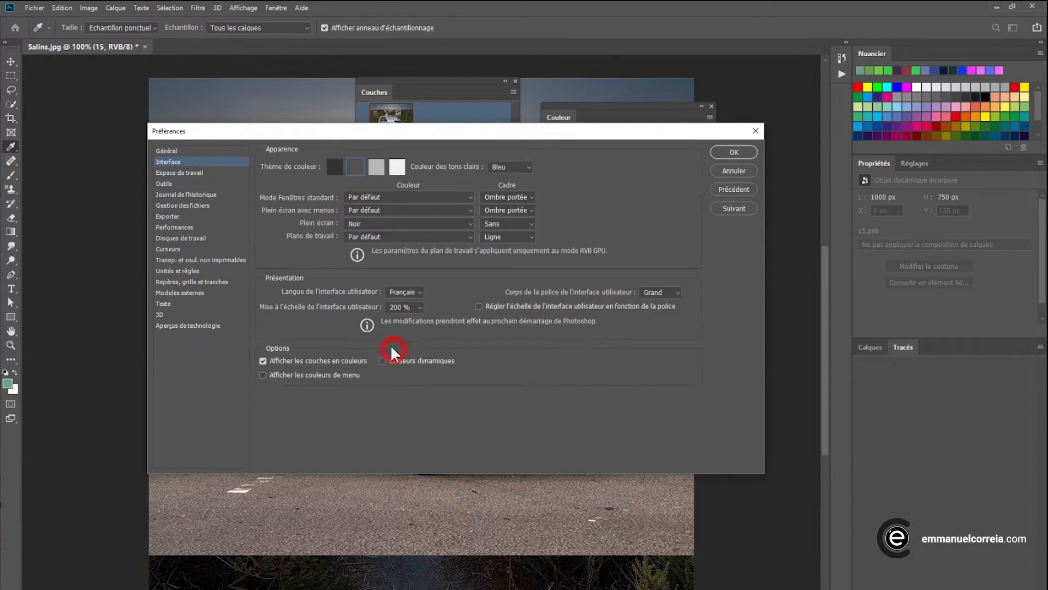
{"action": "left_click", "coordinate": [345, 401]}
{"action": "left_click", "coordinate": [730, 153]}
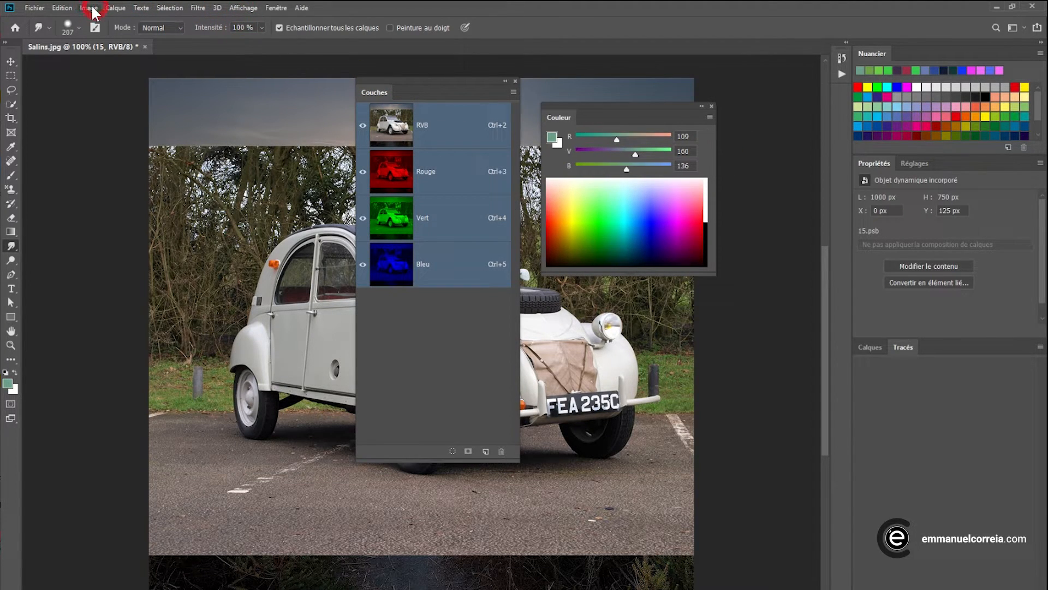
In the menu customization for Fichier, keep Bleu for Nouveau, assign Orange to Ouvrir, and apply the colours
{"action": "left_click", "coordinate": [62, 8]}
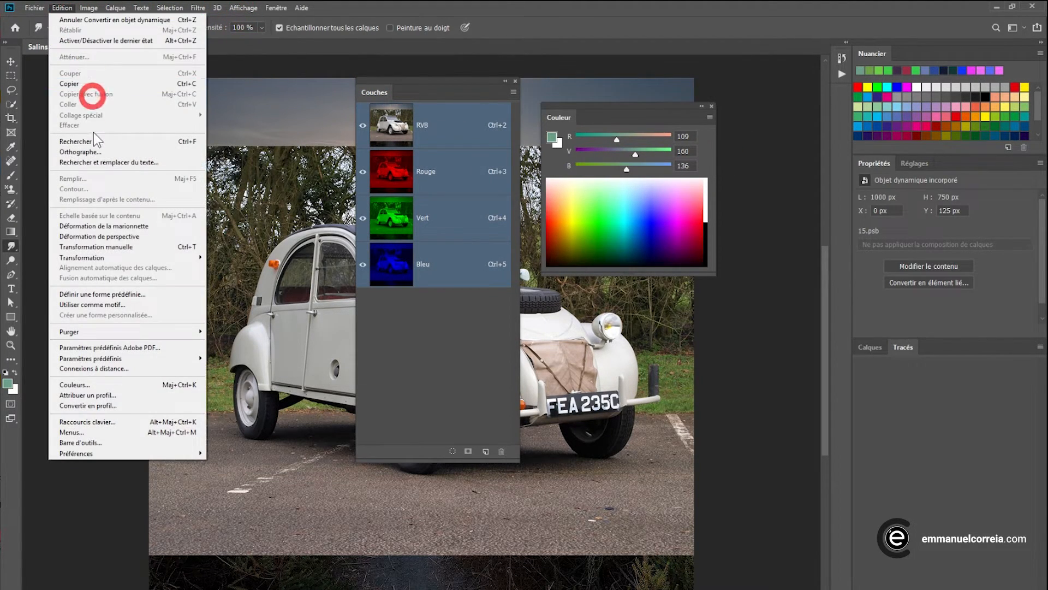
{"action": "left_click", "coordinate": [116, 433]}
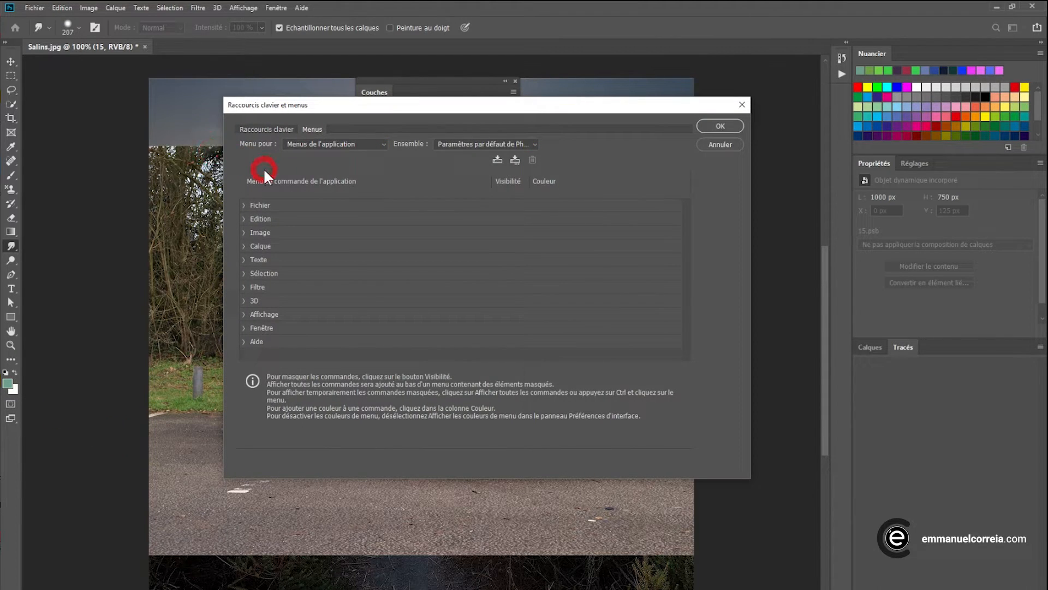
{"action": "left_click", "coordinate": [243, 206]}
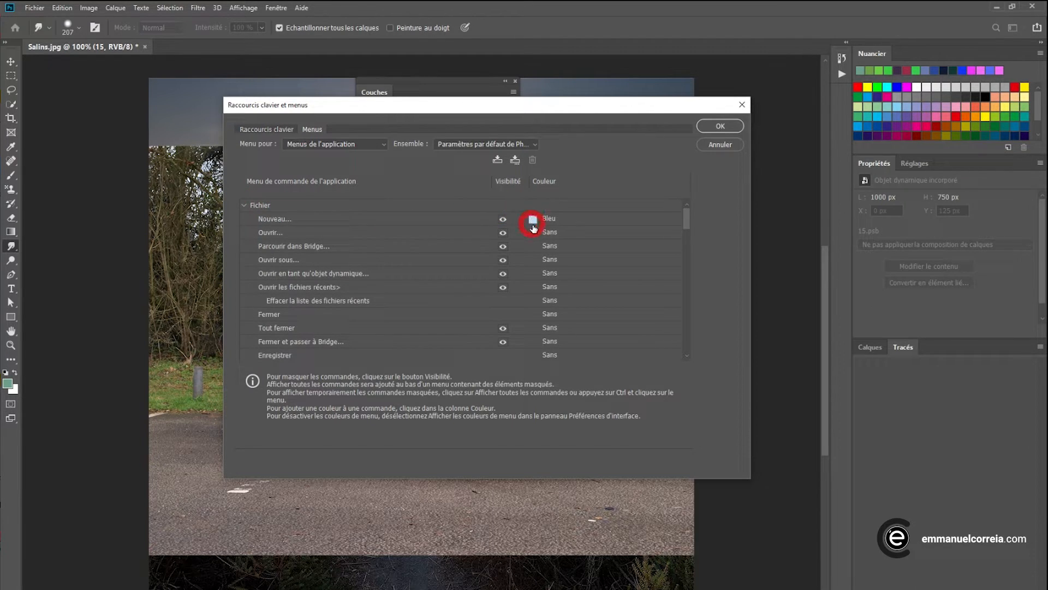
{"action": "left_click", "coordinate": [504, 220]}
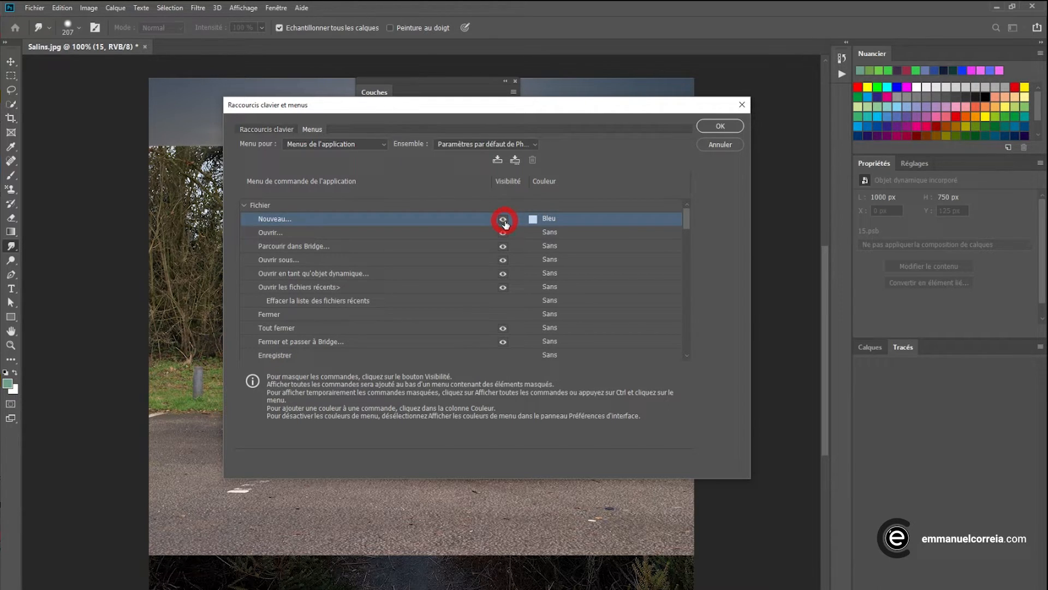
{"action": "left_click", "coordinate": [534, 219]}
{"action": "left_click", "coordinate": [534, 219]}
{"action": "left_click", "coordinate": [534, 219]}
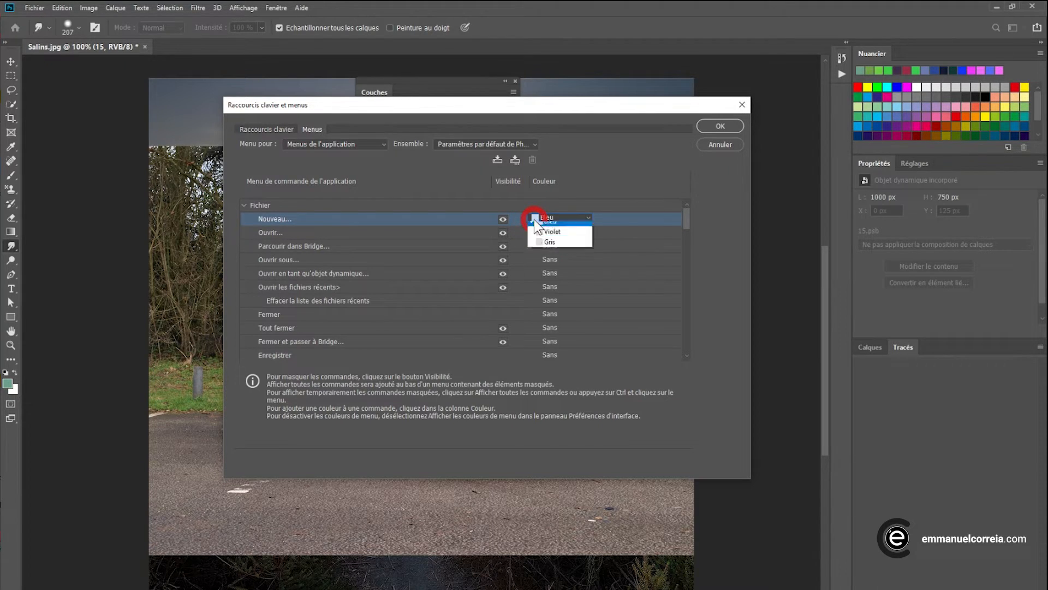
{"action": "left_click", "coordinate": [552, 294]}
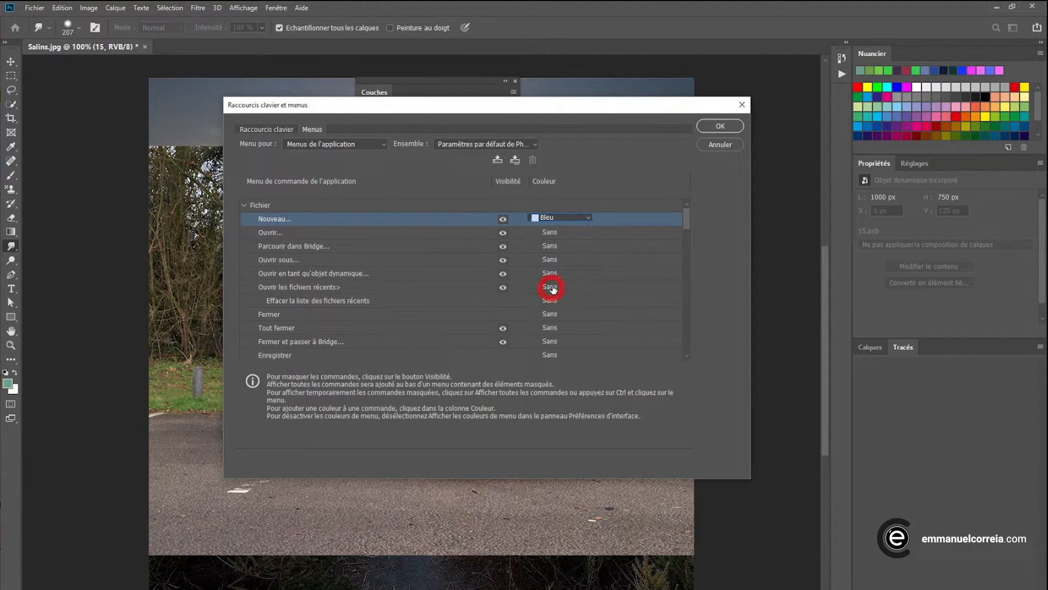
{"action": "left_click", "coordinate": [532, 235]}
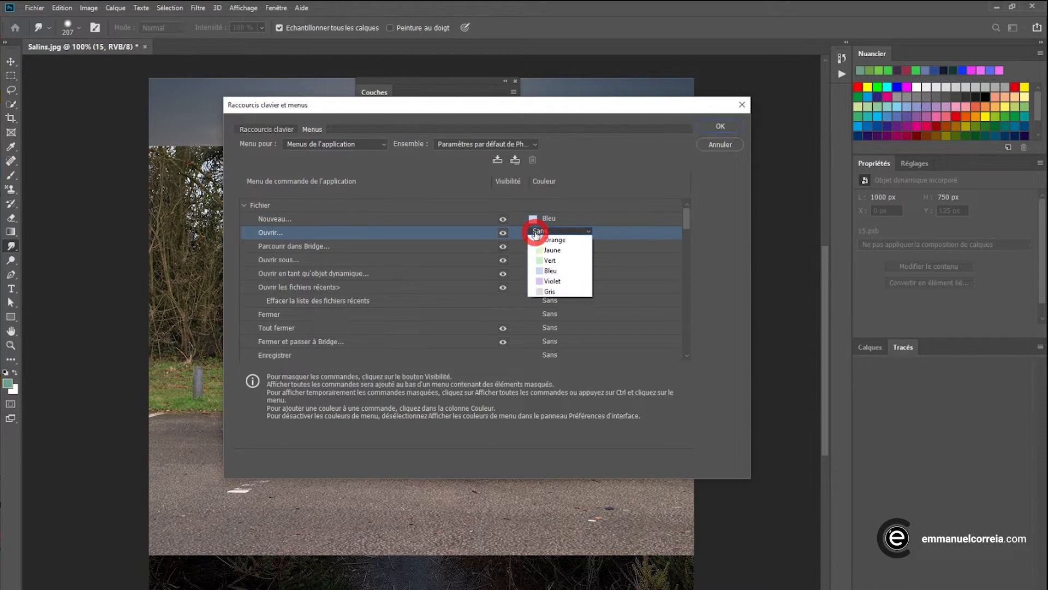
{"action": "left_click", "coordinate": [542, 277]}
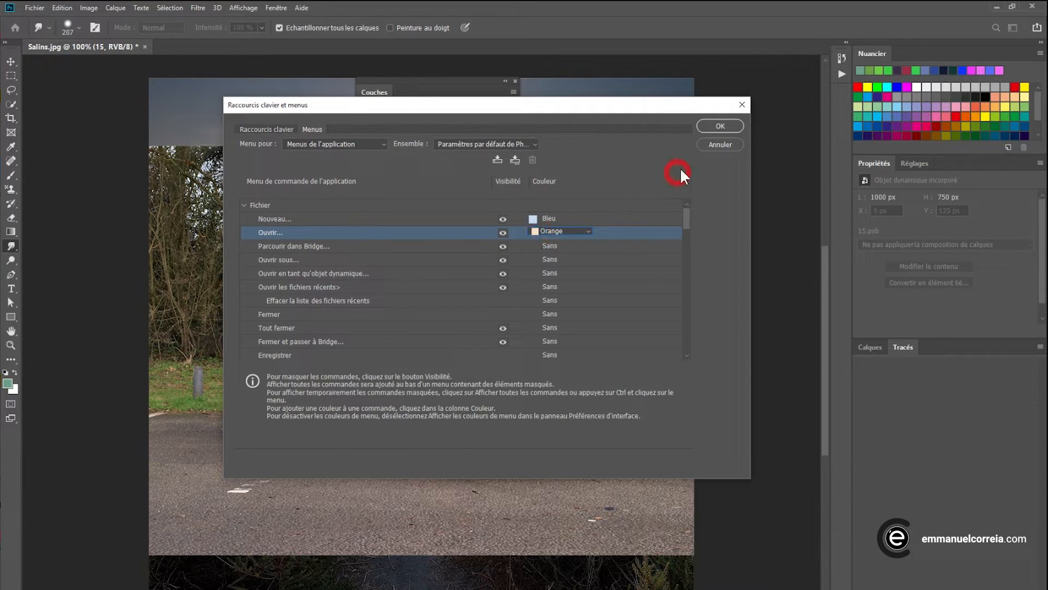
{"action": "left_click", "coordinate": [705, 130]}
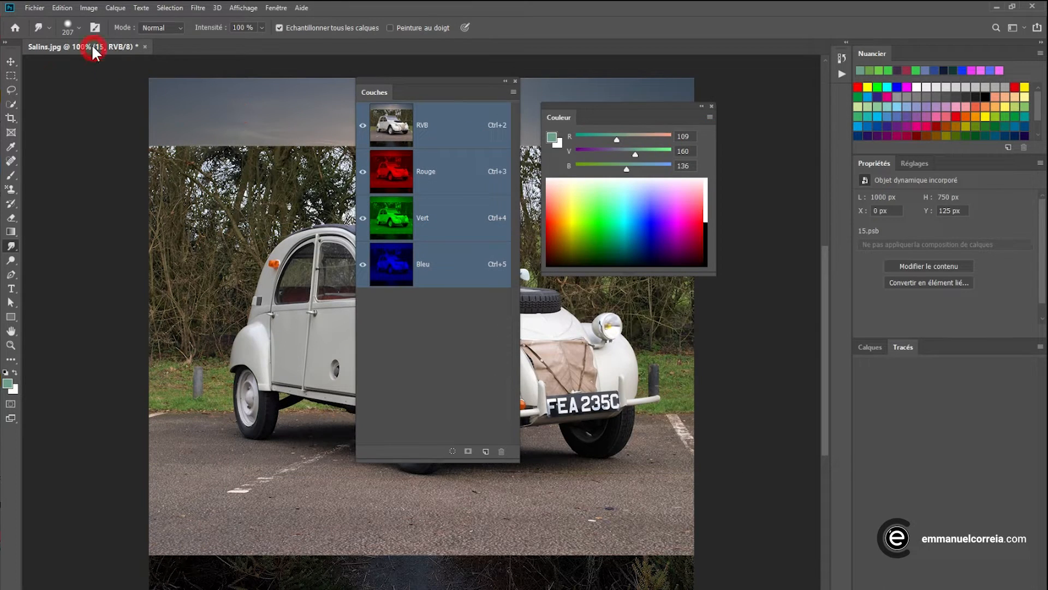
Check the colours of the Nouveau and Ouvrir commands in the Fichier menu
{"action": "left_click", "coordinate": [38, 12]}
{"action": "left_click", "coordinate": [38, 12]}
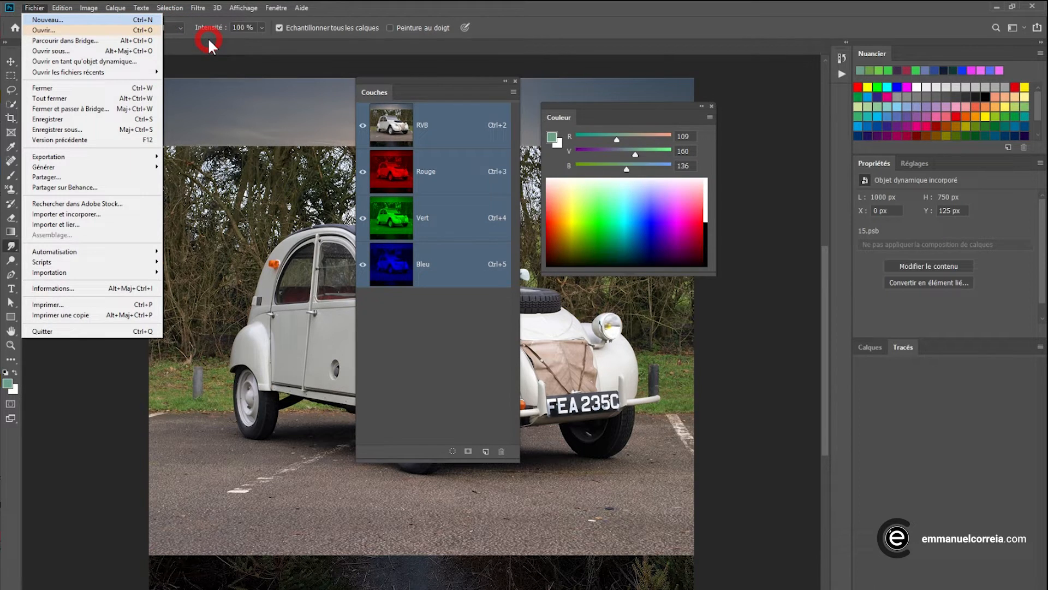
{"action": "left_click", "coordinate": [371, 3]}
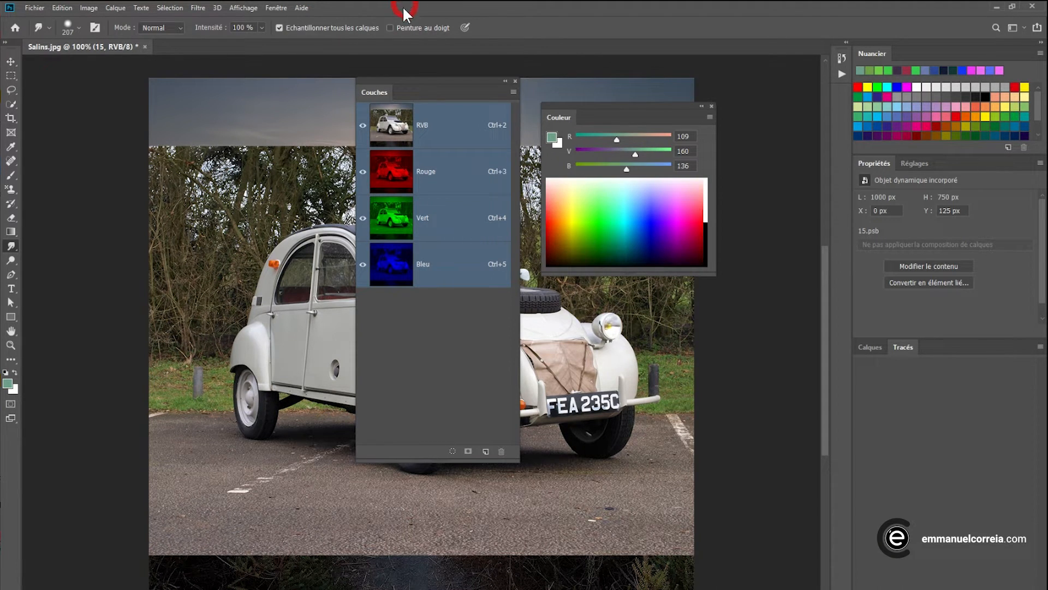
Turn off "Afficher les couleurs de menu" in the Interface preferences and check the Fichier menu's command colours again
{"action": "key", "text": "i"}
{"action": "key", "text": "ctrl+k"}
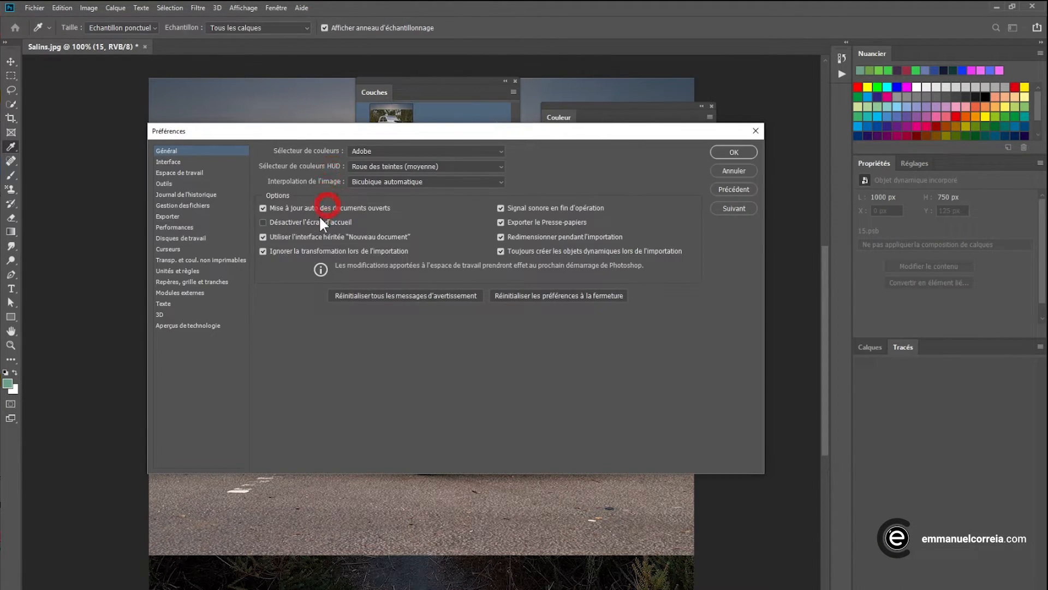
{"action": "left_click", "coordinate": [176, 162]}
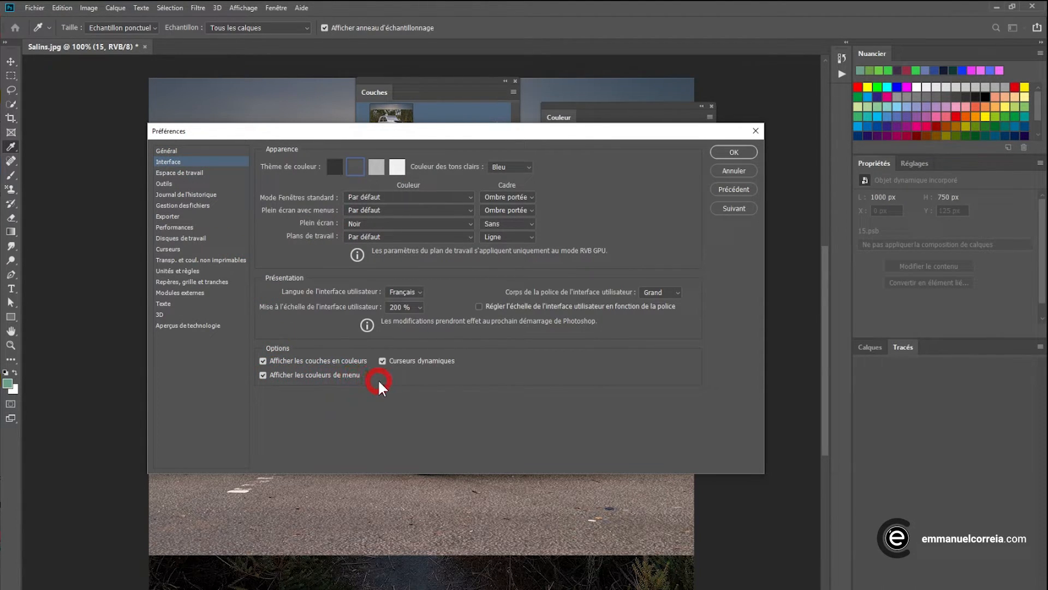
{"action": "left_click", "coordinate": [278, 376]}
{"action": "left_click", "coordinate": [734, 152]}
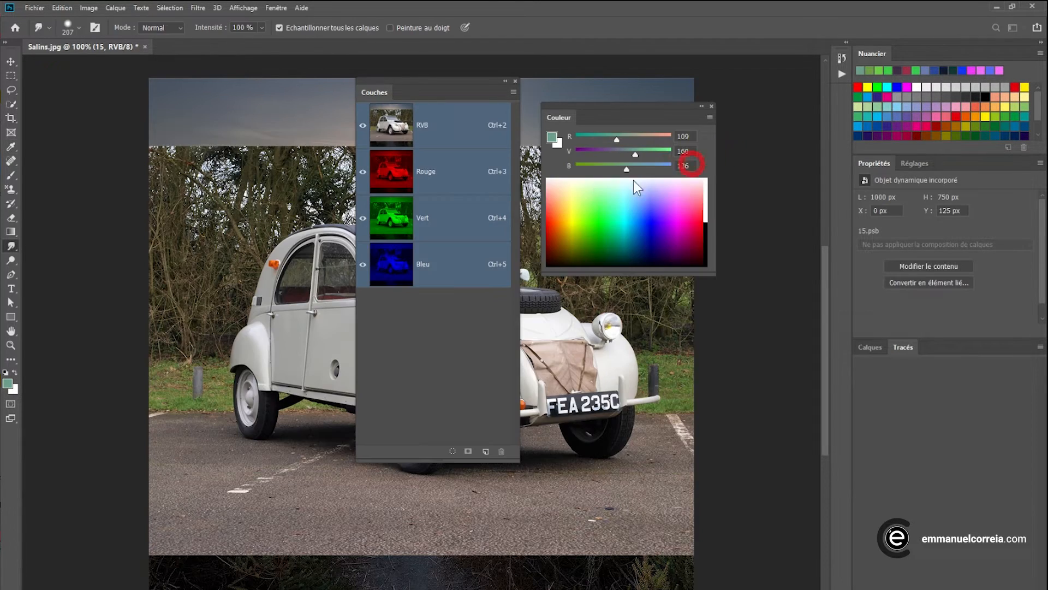
{"action": "left_click", "coordinate": [34, 9]}
{"action": "mouse_move", "coordinate": [62, 9]}
{"action": "left_click", "coordinate": [117, 22]}
{"action": "left_click", "coordinate": [34, 10]}
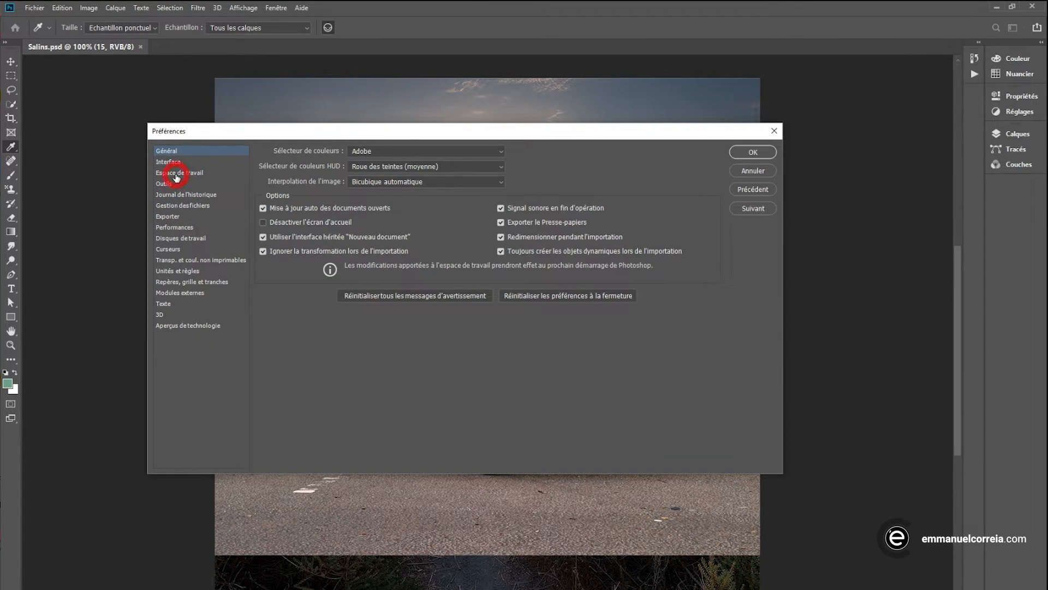
Expand and collapse the icon panel dock, and test the automatic collapse of the Paramètres de forme panel by selecting the Move tool
{"action": "left_click", "coordinate": [175, 174]}
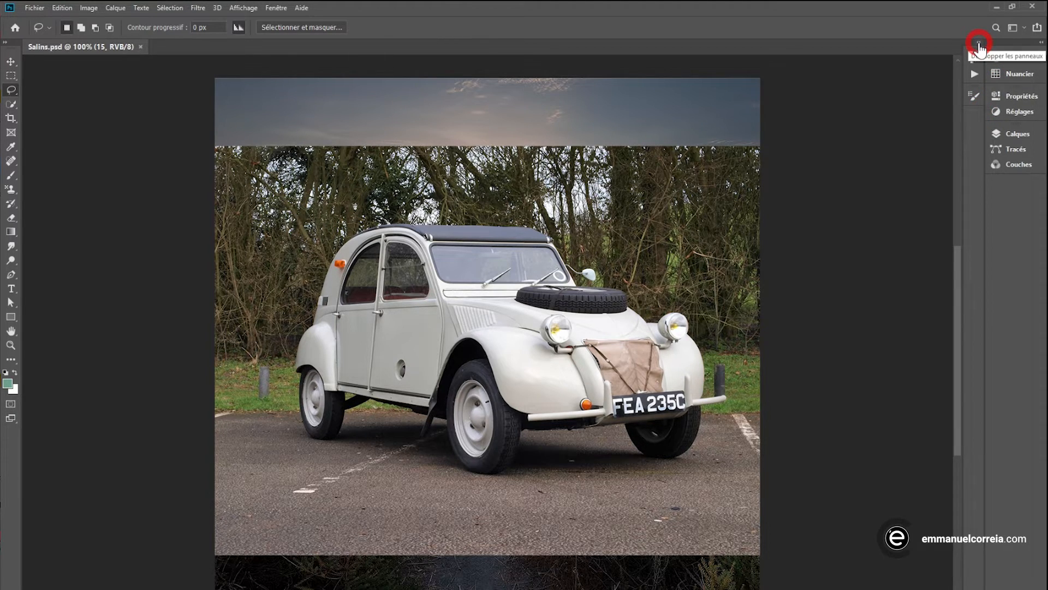
{"action": "left_click", "coordinate": [977, 49]}
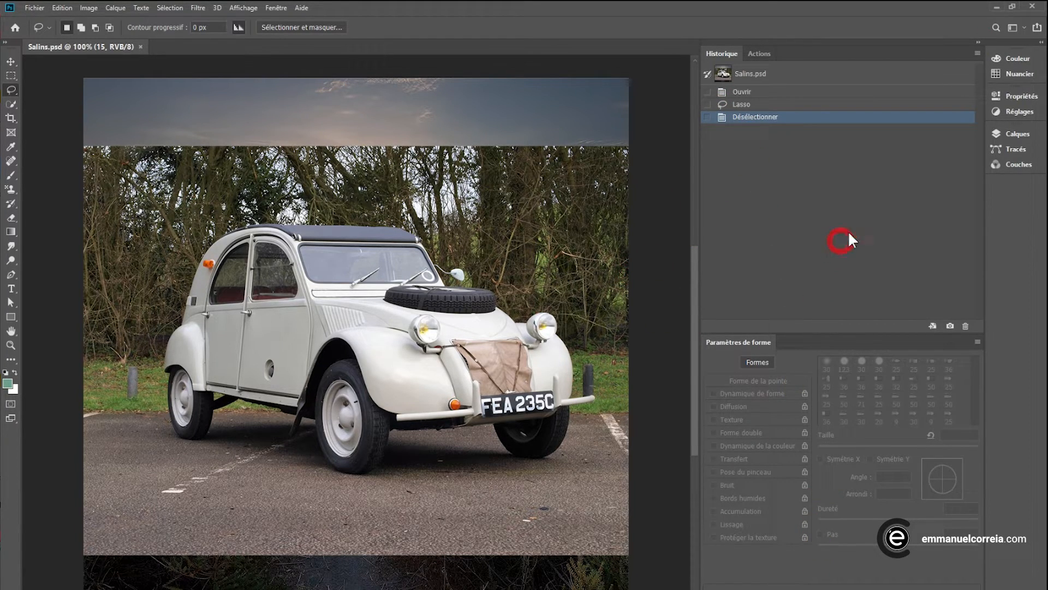
{"action": "left_click", "coordinate": [979, 45]}
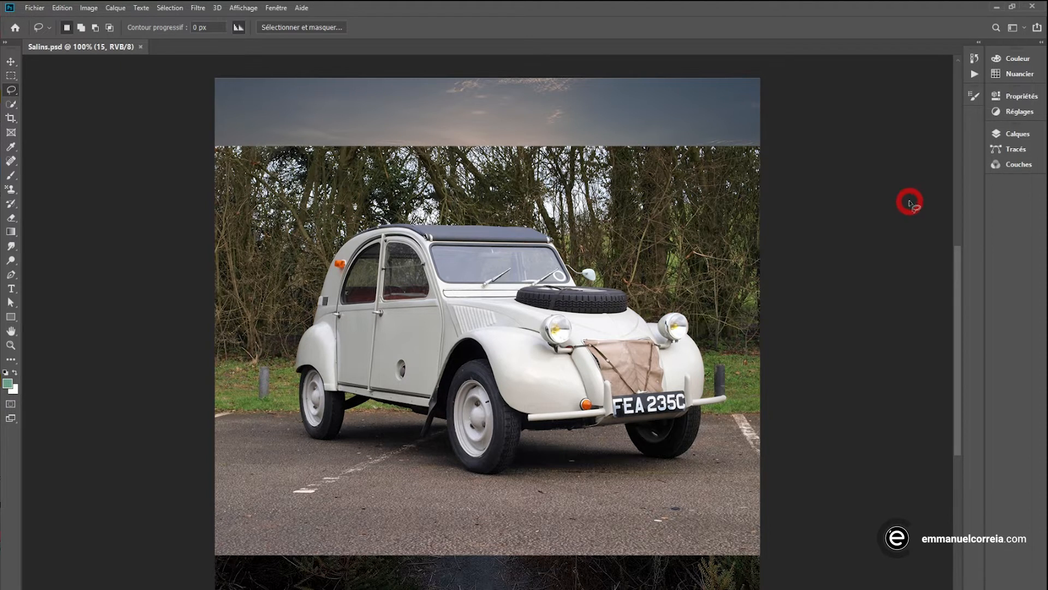
{"action": "left_click", "coordinate": [971, 94]}
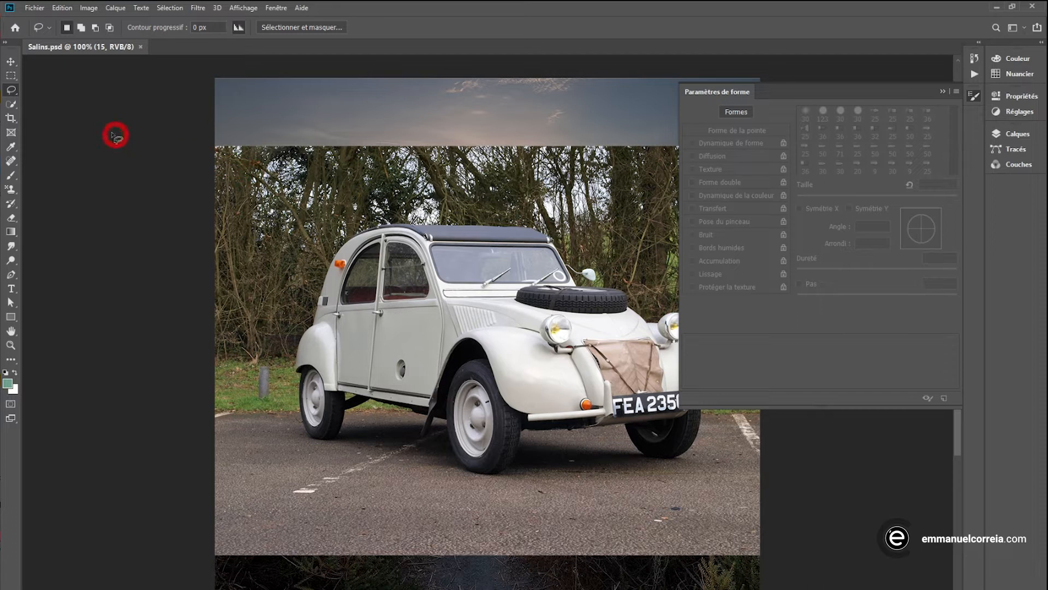
{"action": "left_click", "coordinate": [13, 63]}
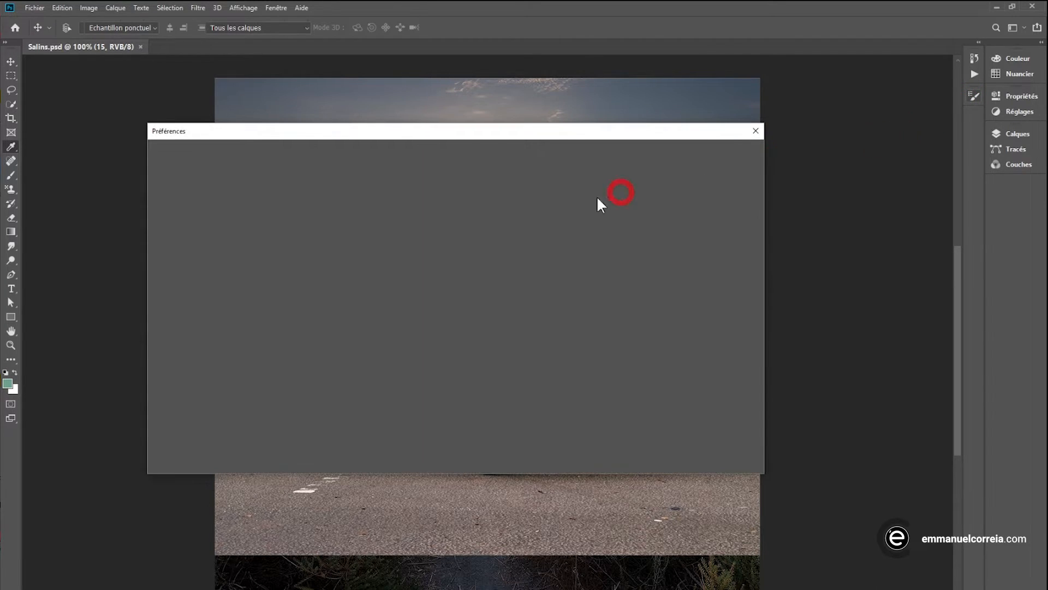
Turn off "Réduire automatiquement les panneaux d'icônes" in the Espace de travail preferences and open the Paramètres de forme panel
{"action": "left_click", "coordinate": [179, 174]}
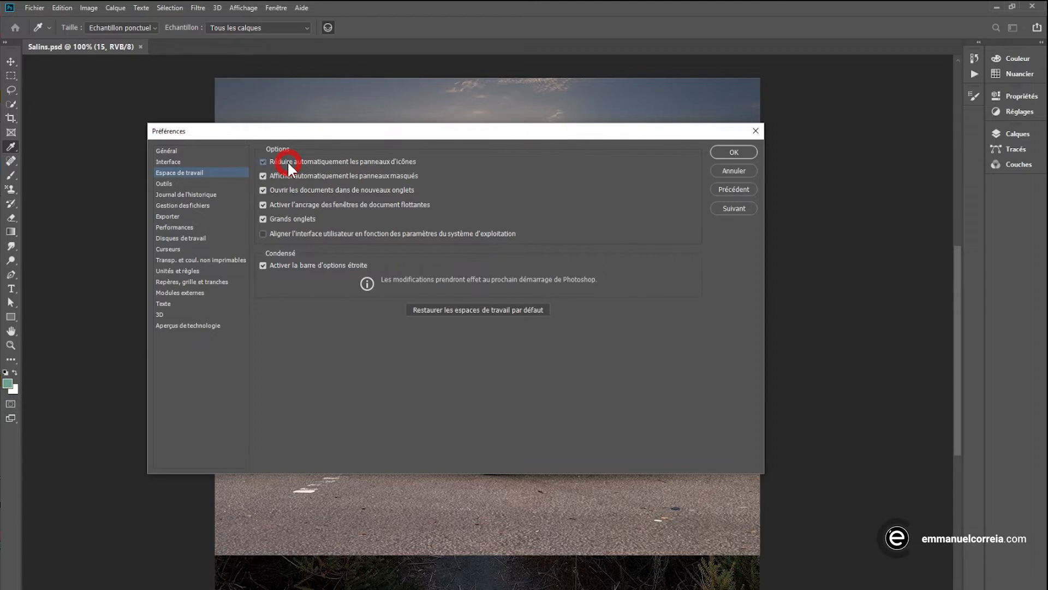
{"action": "left_click", "coordinate": [734, 153]}
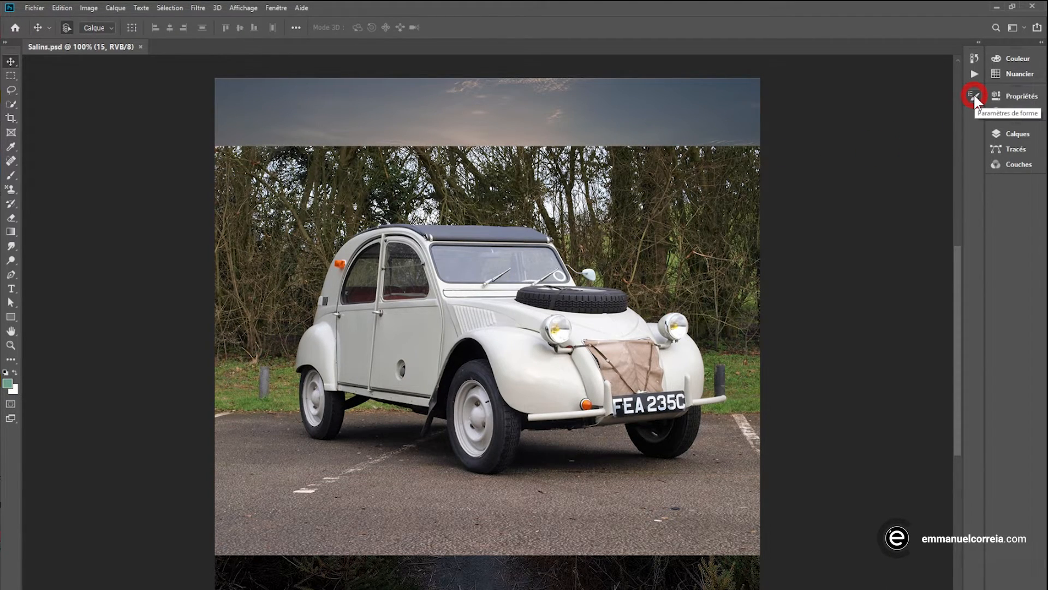
{"action": "left_click", "coordinate": [974, 97]}
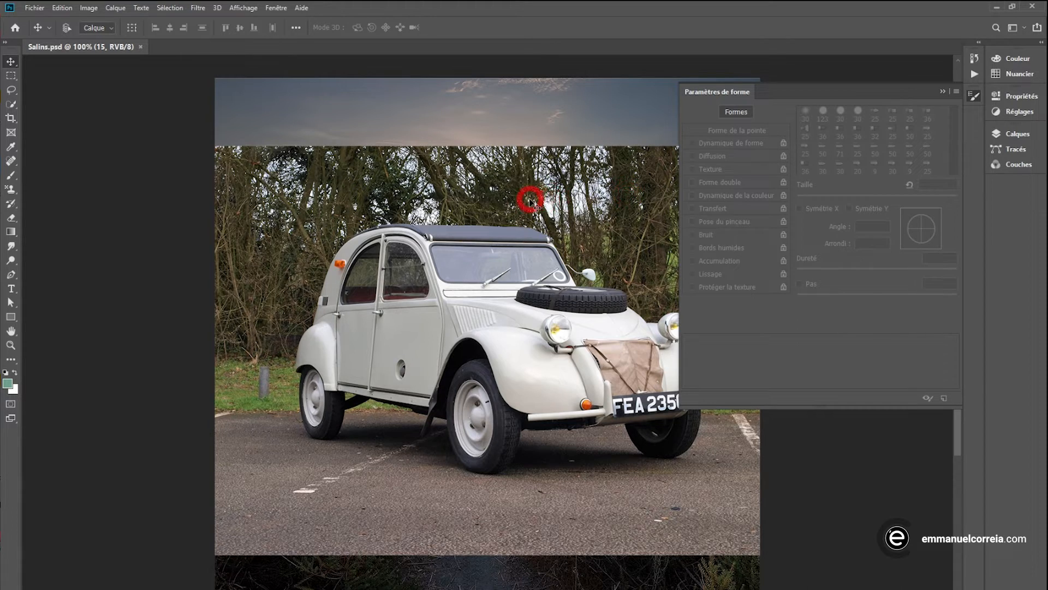
Turn "Réduire automatiquement les panneaux d'icônes" back on in the Espace de travail preferences
{"action": "key", "text": "i"}
{"action": "key", "text": "ctrl+k"}
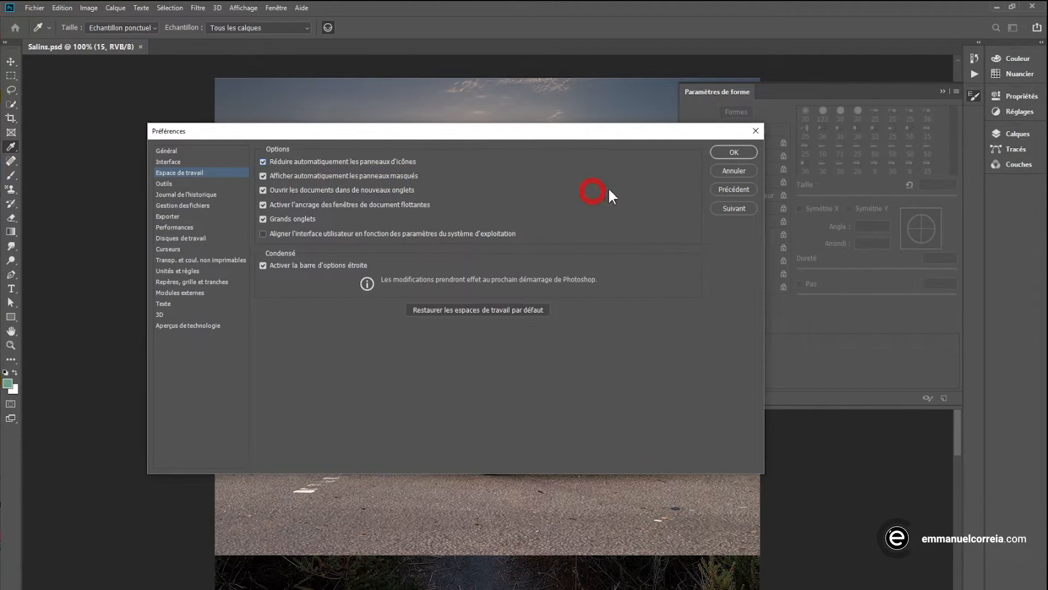
{"action": "left_click", "coordinate": [735, 153]}
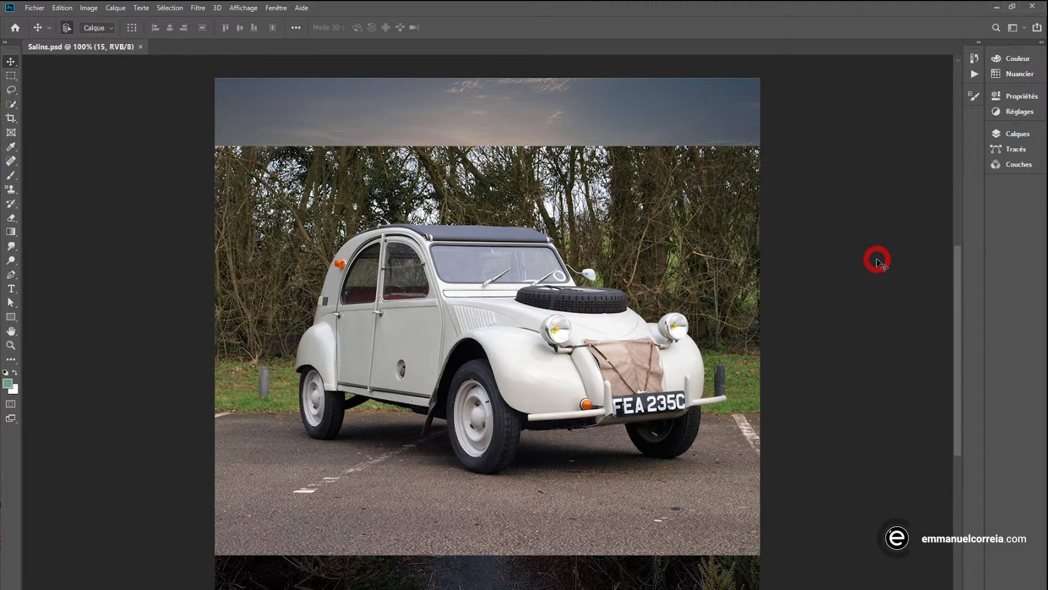
Hide the side panels and turn off "Afficher automatiquement les panneaux masqués" in the Espace de travail preferences
{"action": "key", "text": "shift+Tab"}
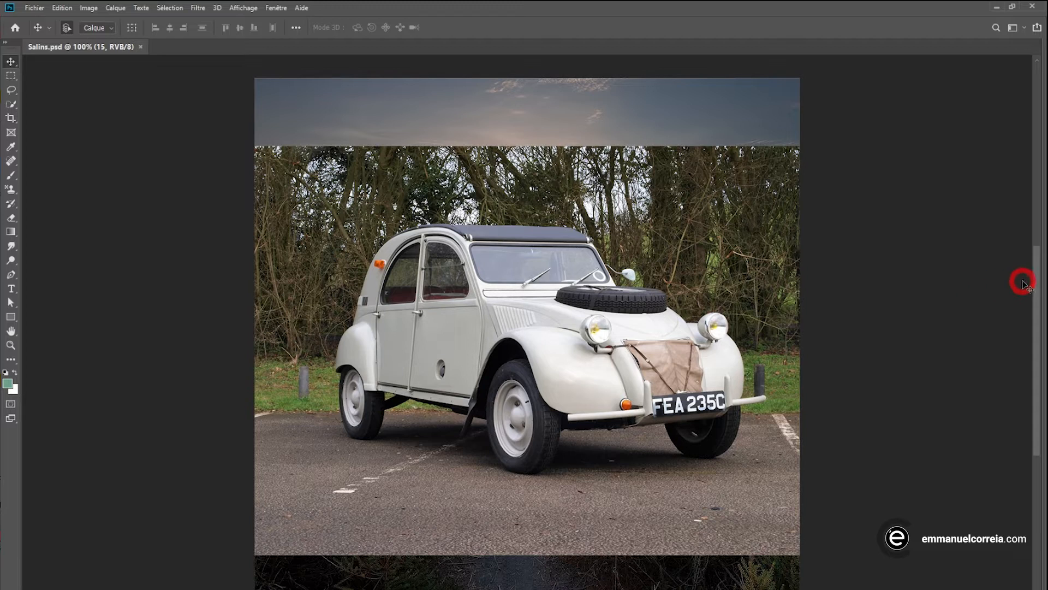
{"action": "mouse_move", "coordinate": [1046, 283]}
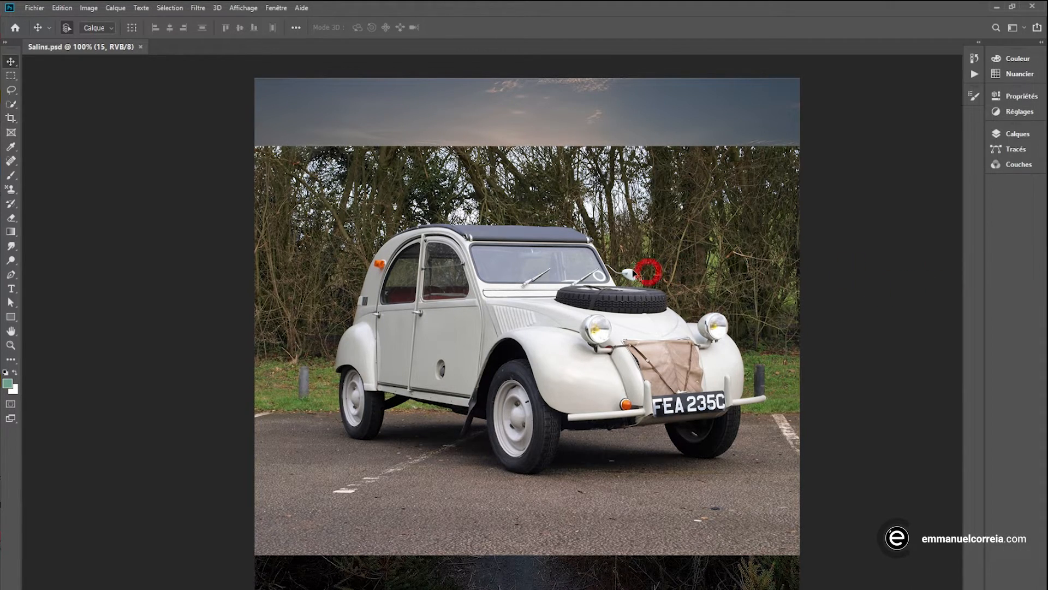
{"action": "key", "text": "ctrl+k"}
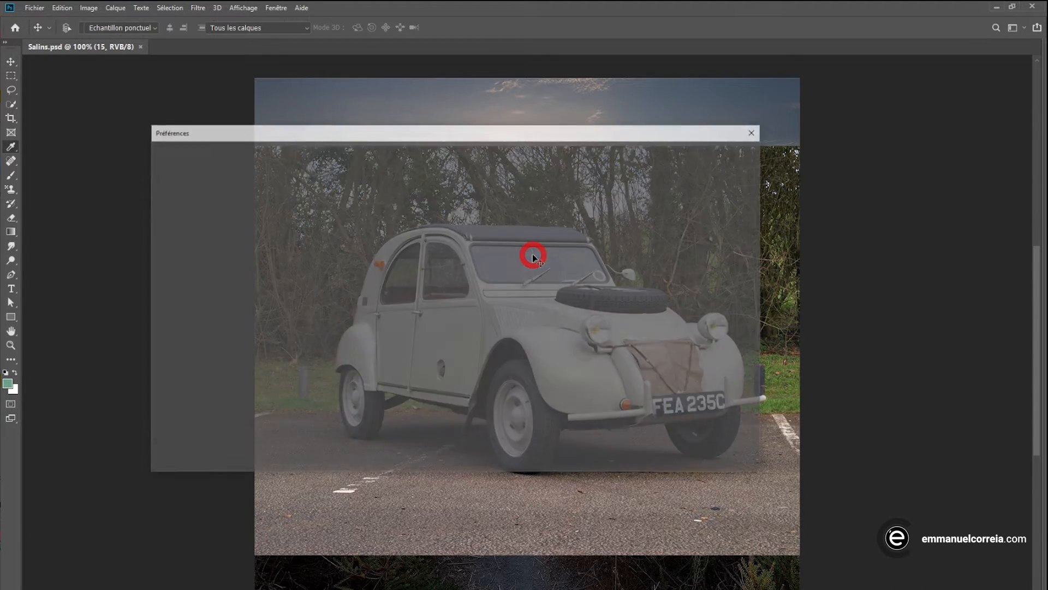
{"action": "left_click", "coordinate": [171, 173]}
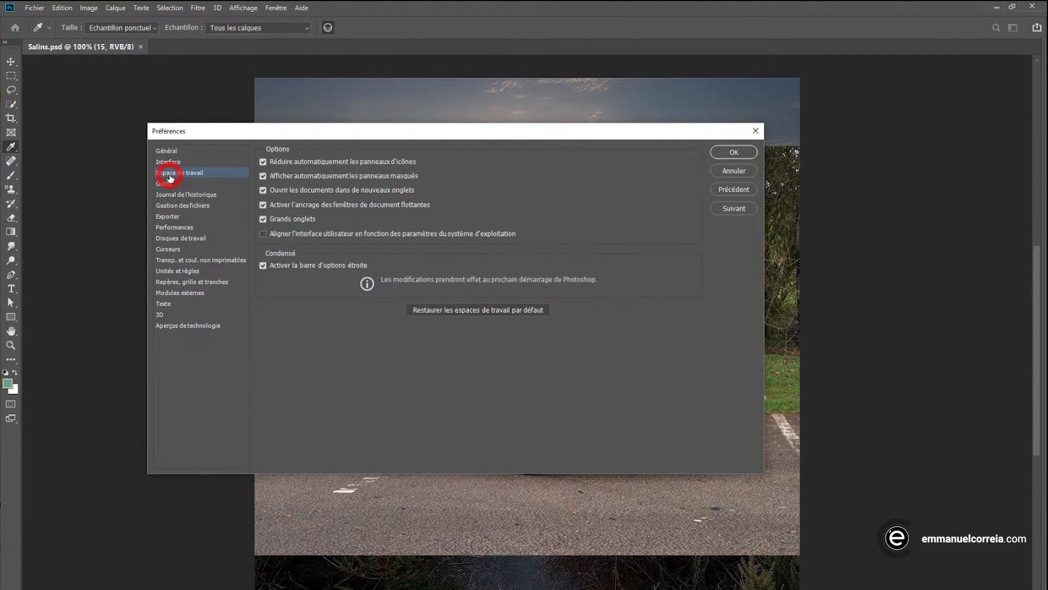
{"action": "left_click", "coordinate": [397, 177]}
{"action": "left_click", "coordinate": [738, 155]}
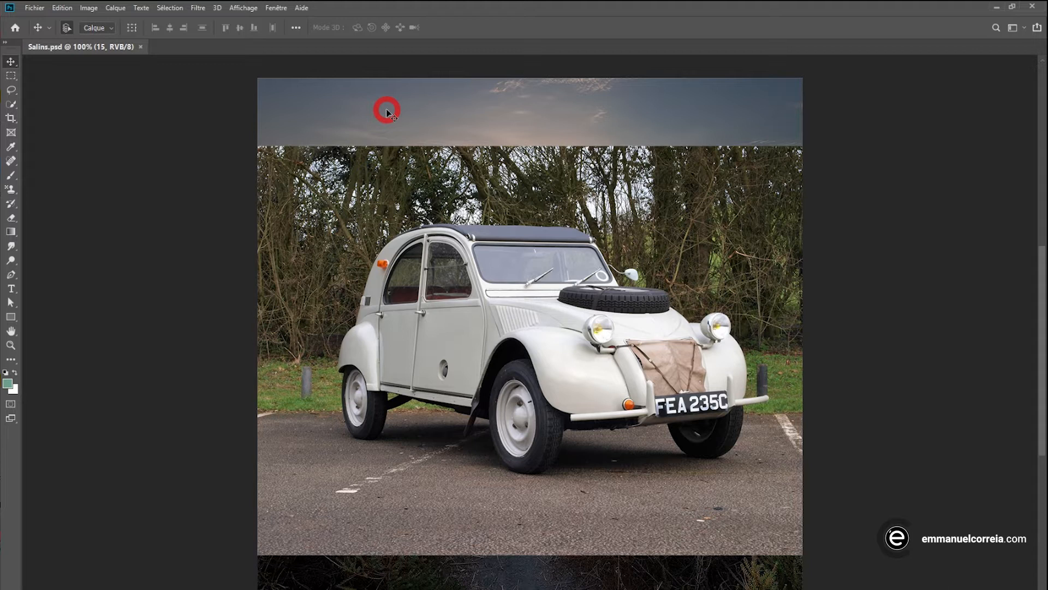
Show the side panels again and turn "Afficher automatiquement les panneaux masqués" back on in the Espace de travail preferences
{"action": "key", "text": "shift+Tab"}
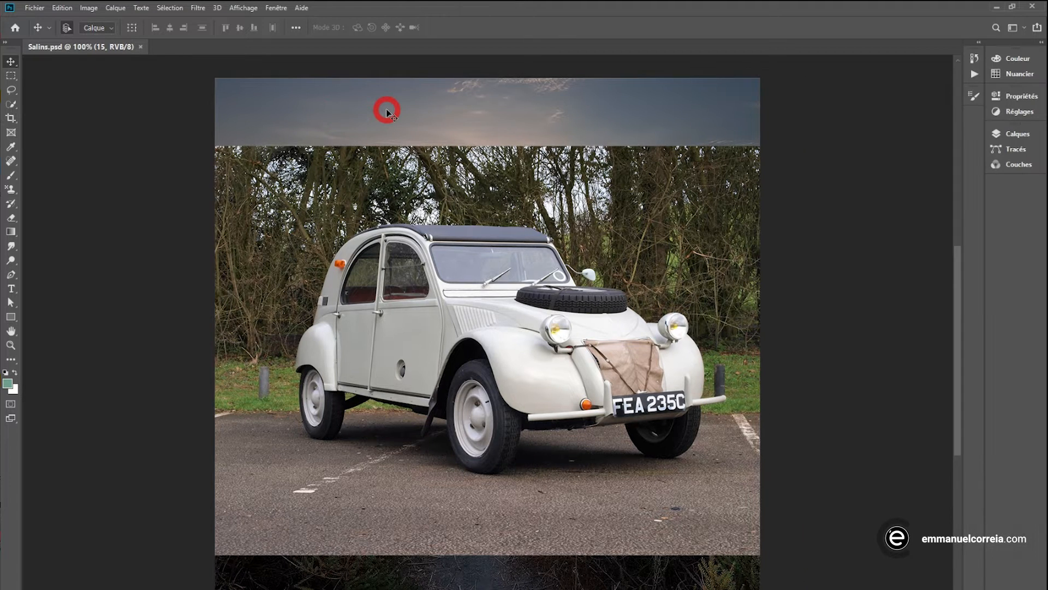
{"action": "key", "text": "i"}
{"action": "key", "text": "ctrl+k"}
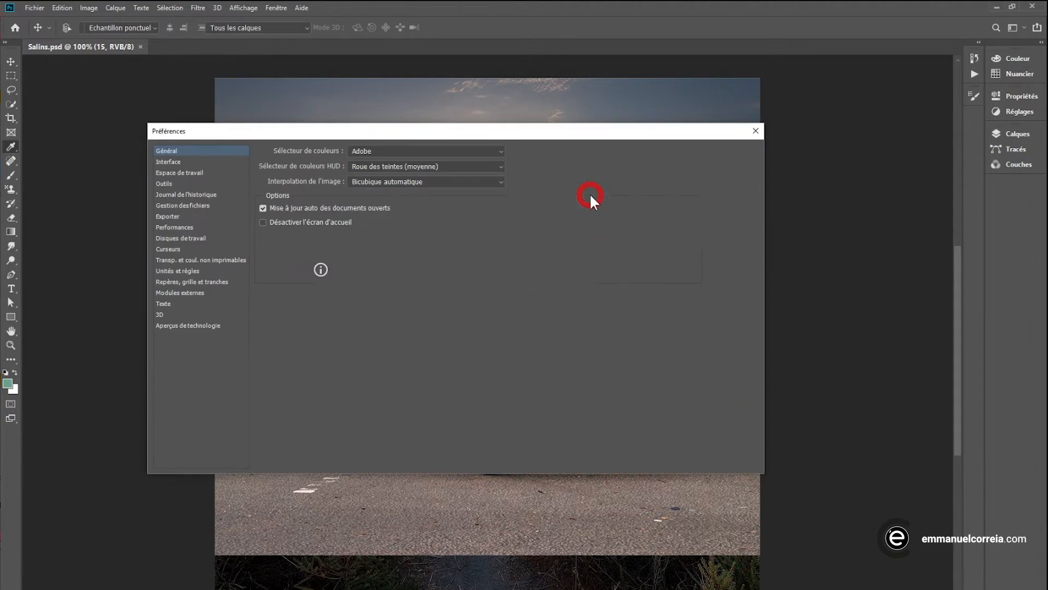
{"action": "left_click", "coordinate": [248, 173]}
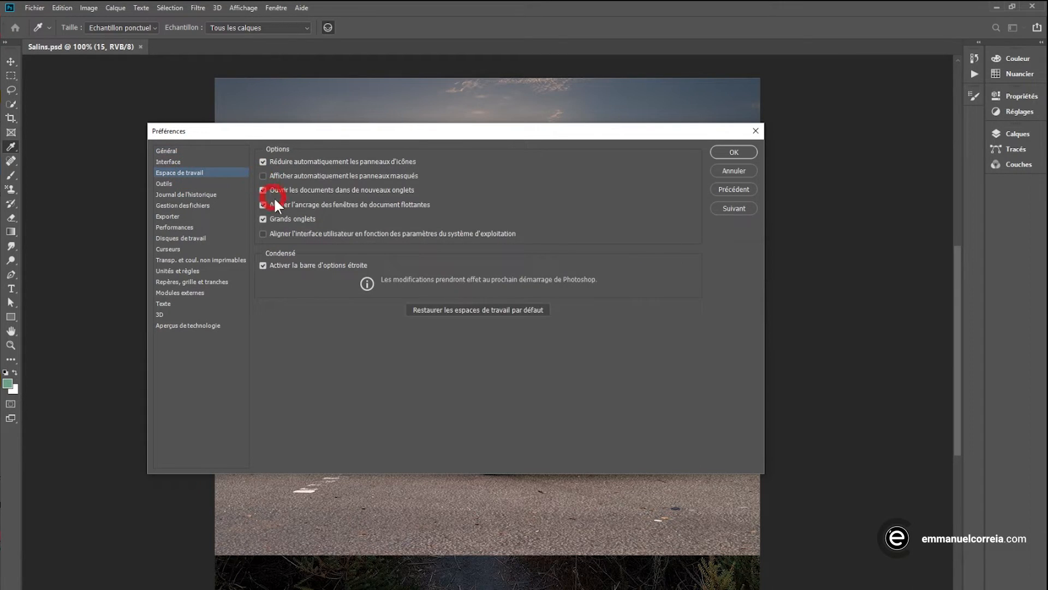
{"action": "left_click", "coordinate": [278, 175]}
{"action": "left_click", "coordinate": [730, 157]}
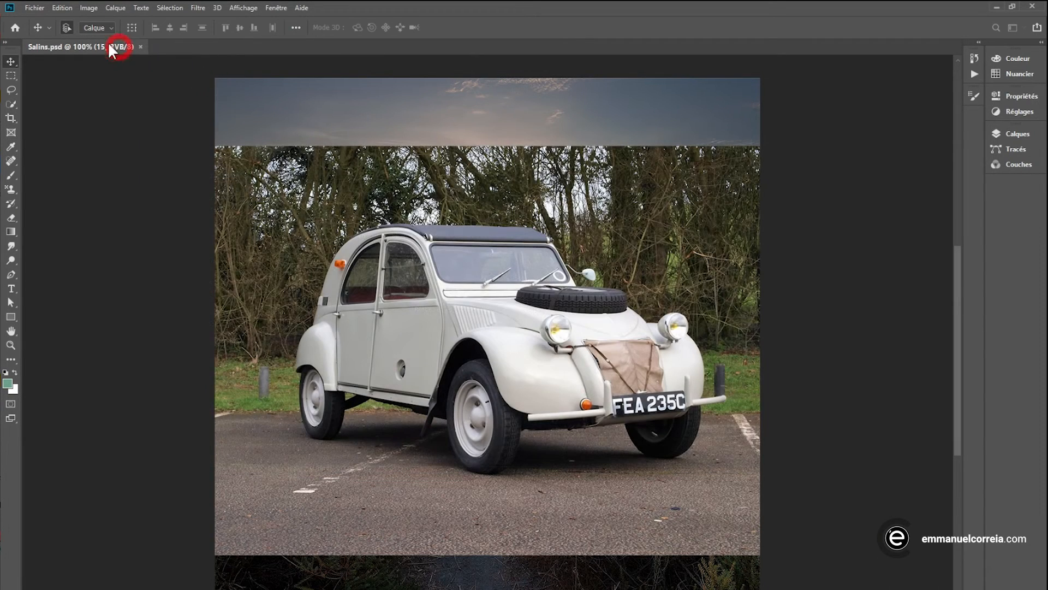
Open the image 4k-wallpaper-agriculture-animal-1147423.jpg alongside Salins.psd
{"action": "left_click", "coordinate": [32, 7]}
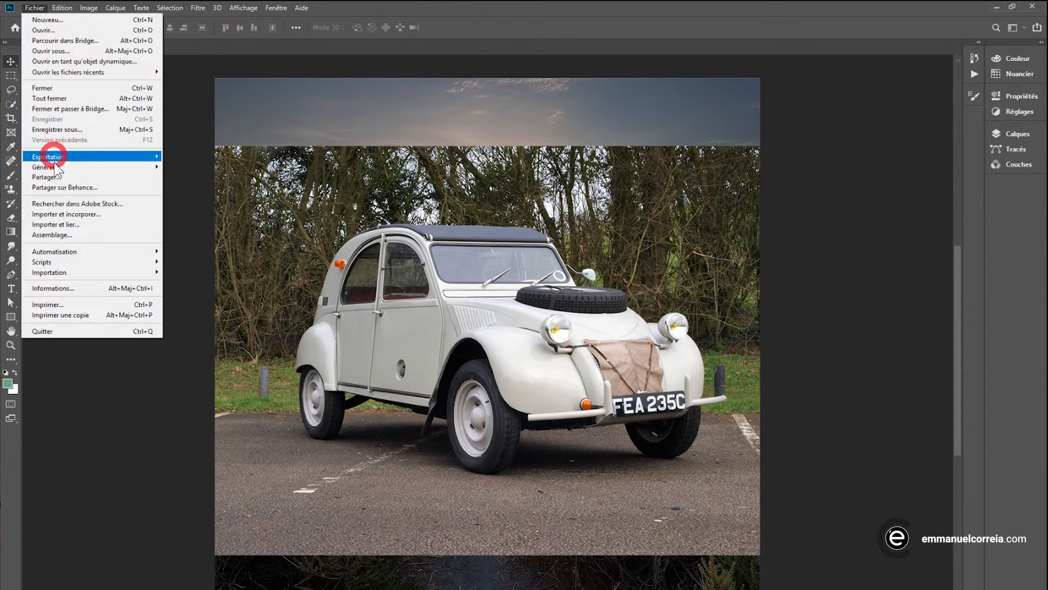
{"action": "left_click", "coordinate": [45, 30]}
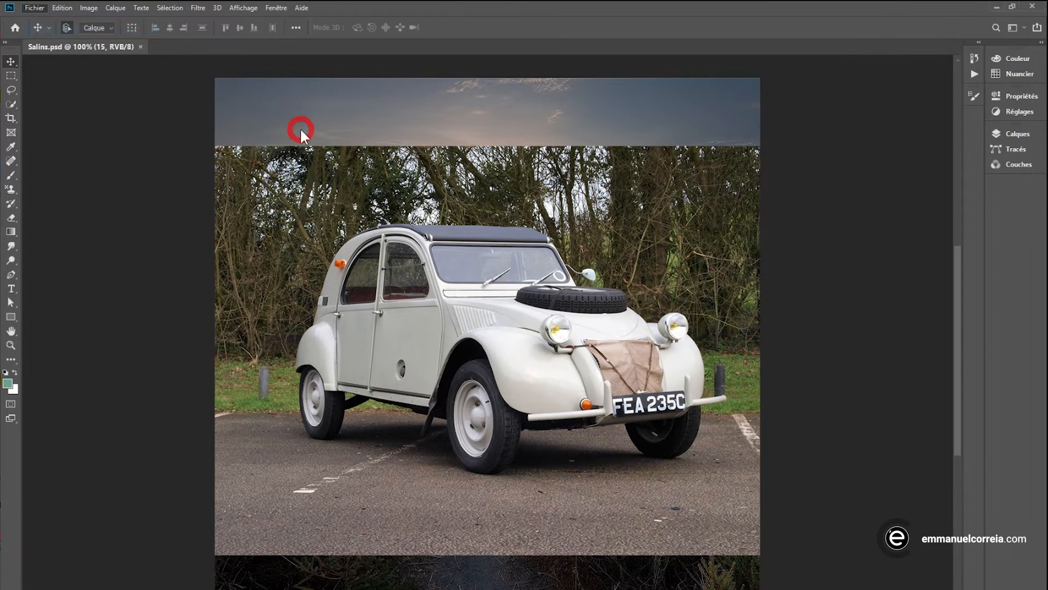
{"action": "left_click", "coordinate": [798, 302]}
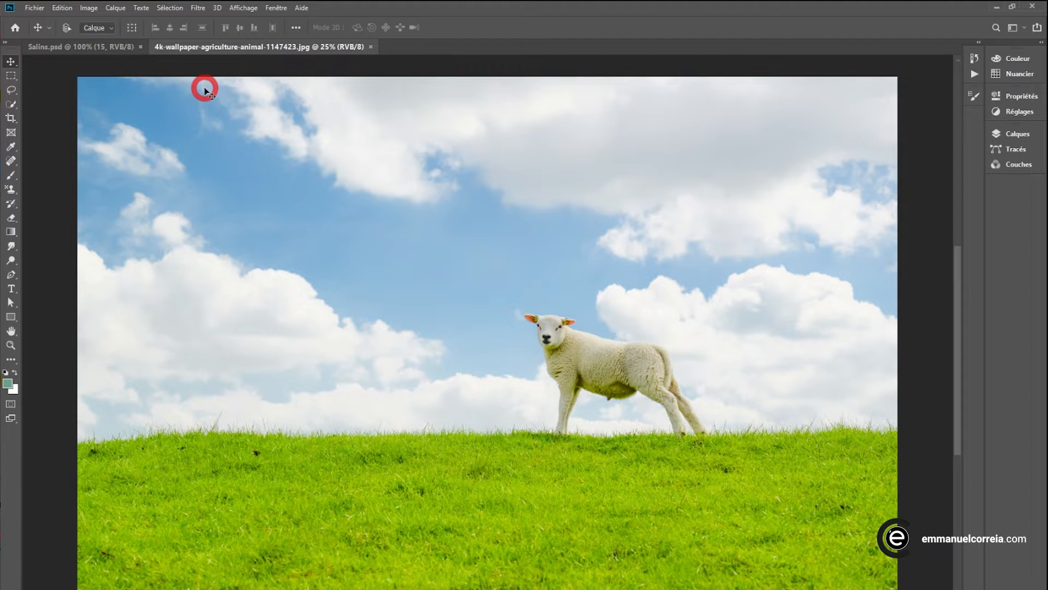
Turn off "Ouvrir les documents dans de nouveaux onglets" in the Espace de travail preferences
{"action": "key", "text": "i"}
{"action": "key", "text": "ctrl+k"}
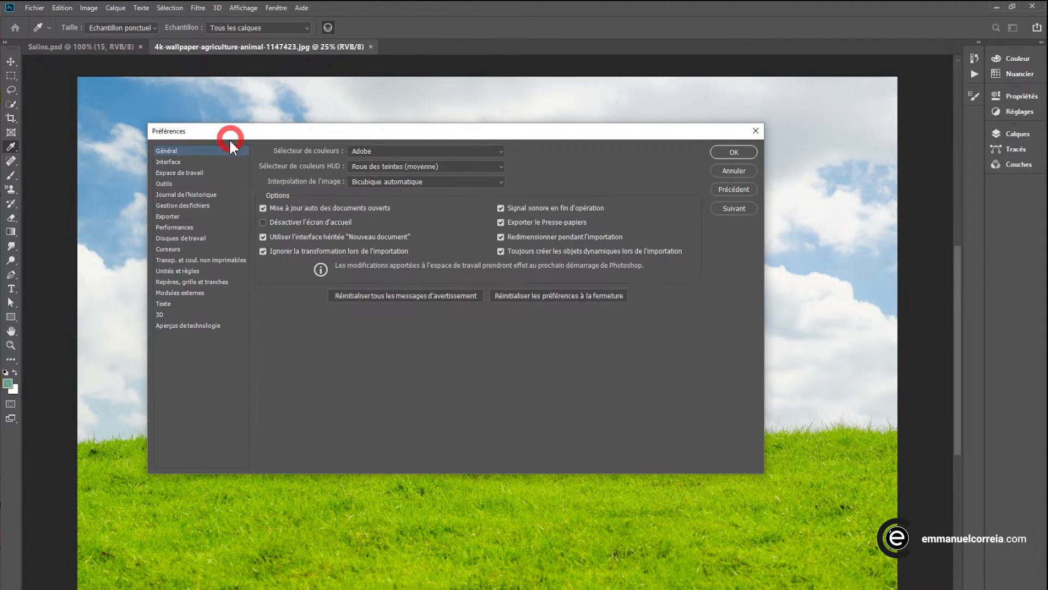
{"action": "left_click", "coordinate": [191, 174]}
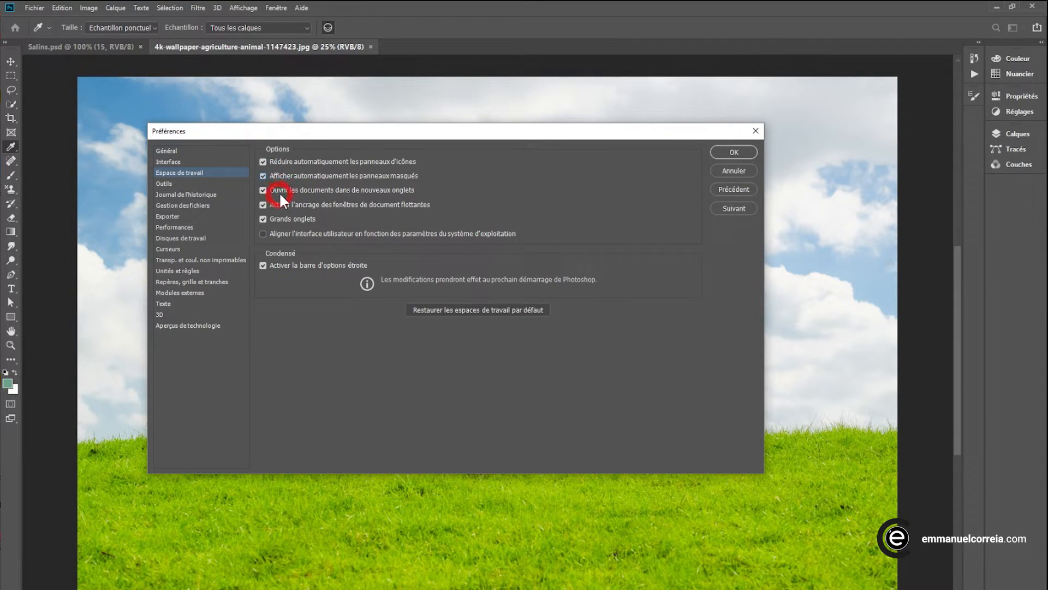
{"action": "left_click", "coordinate": [340, 184]}
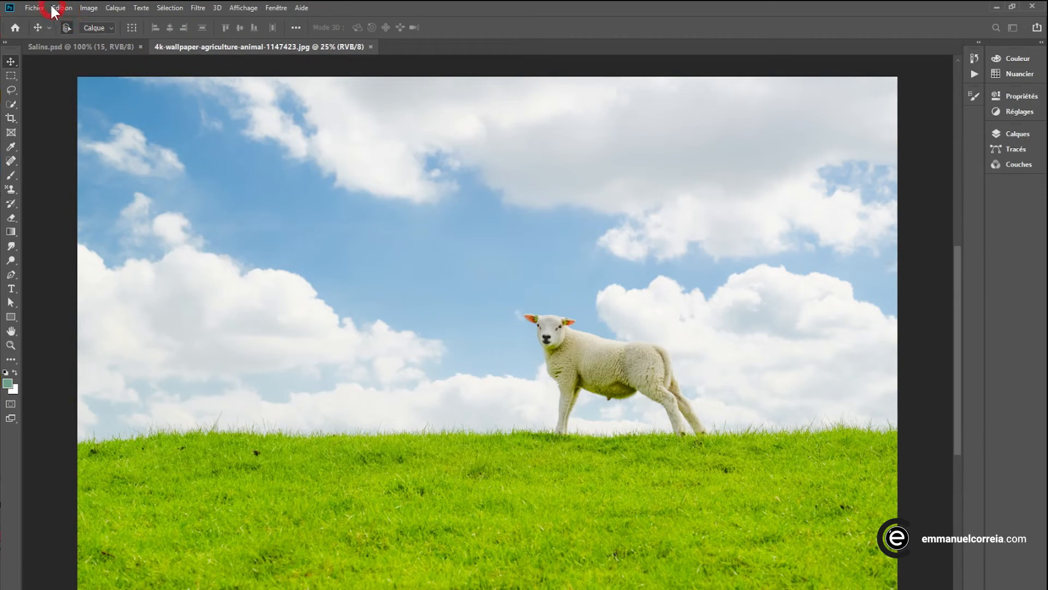
Open __cloud_.jpg in a floating window and turn "Ouvrir les documents dans de nouveaux onglets" back on in the preferences
{"action": "left_click", "coordinate": [35, 8]}
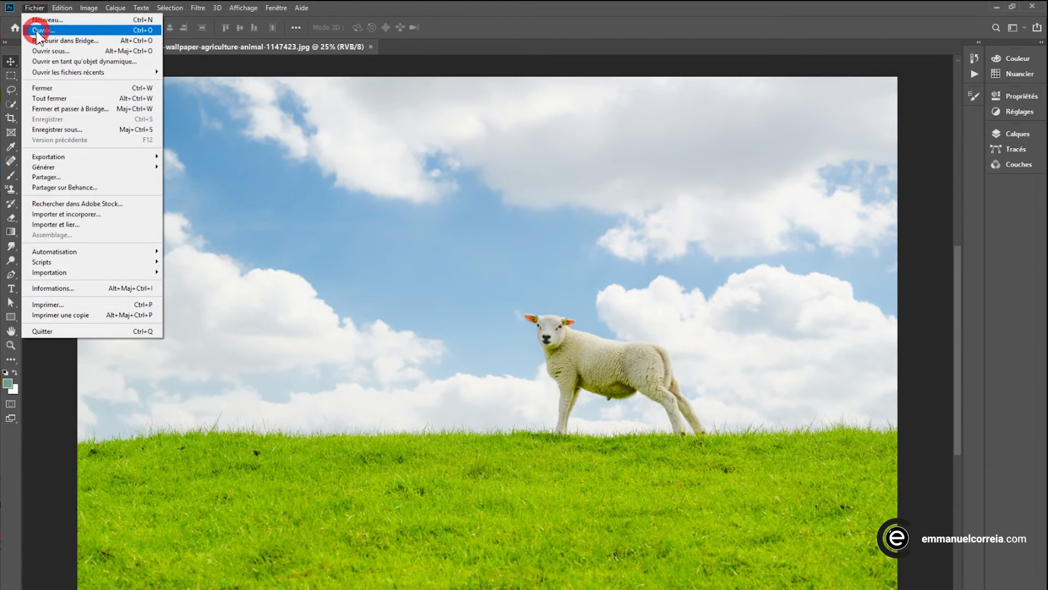
{"action": "left_click", "coordinate": [37, 34]}
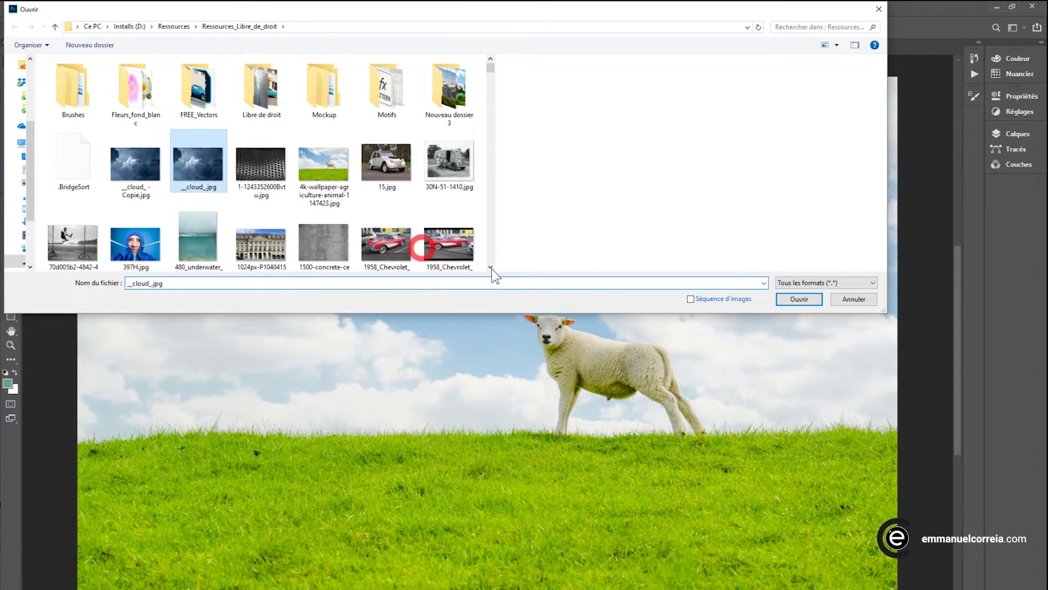
{"action": "key", "text": "Return"}
{"action": "left_click_drag", "start_coordinate": [175, 58], "coordinate": [311, 169]}
{"action": "left_click_drag", "start_coordinate": [108, 160], "coordinate": [225, 103]}
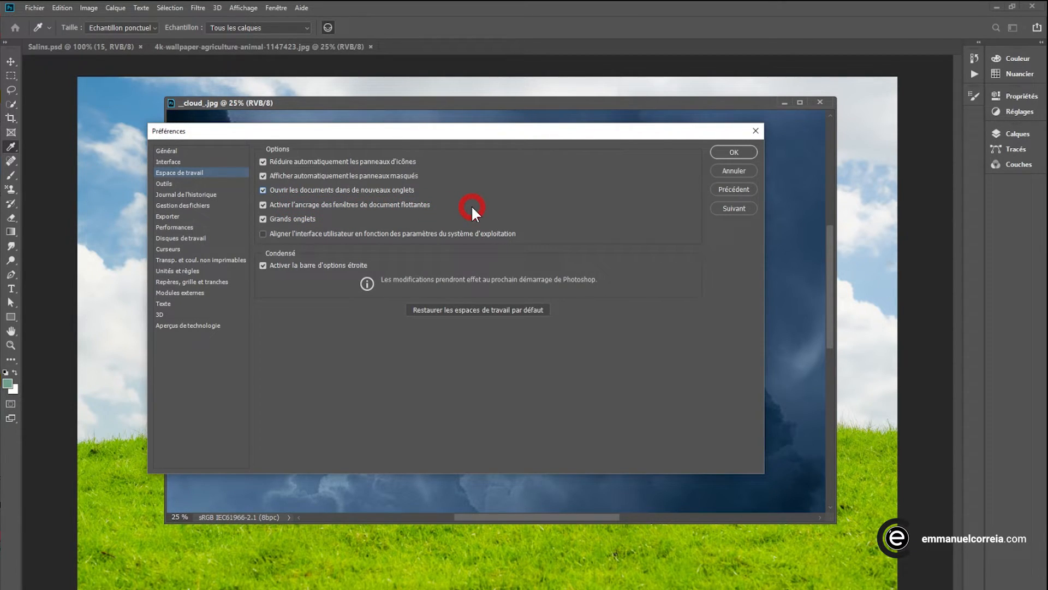
{"action": "left_click", "coordinate": [726, 154]}
Detach the 4k-wallpaper document from the tab bar and dock it with __cloud_.jpg in one floating window
{"action": "mouse_move", "coordinate": [446, 98]}
{"action": "left_mouse_down"}
{"action": "mouse_move", "coordinate": [435, 116]}
{"action": "mouse_move", "coordinate": [442, 109]}
{"action": "left_mouse_up"}
{"action": "left_click_drag", "start_coordinate": [294, 127], "coordinate": [334, 235]}
{"action": "left_click_drag", "start_coordinate": [331, 112], "coordinate": [299, 284]}
{"action": "left_click_drag", "start_coordinate": [327, 237], "coordinate": [314, 292]}
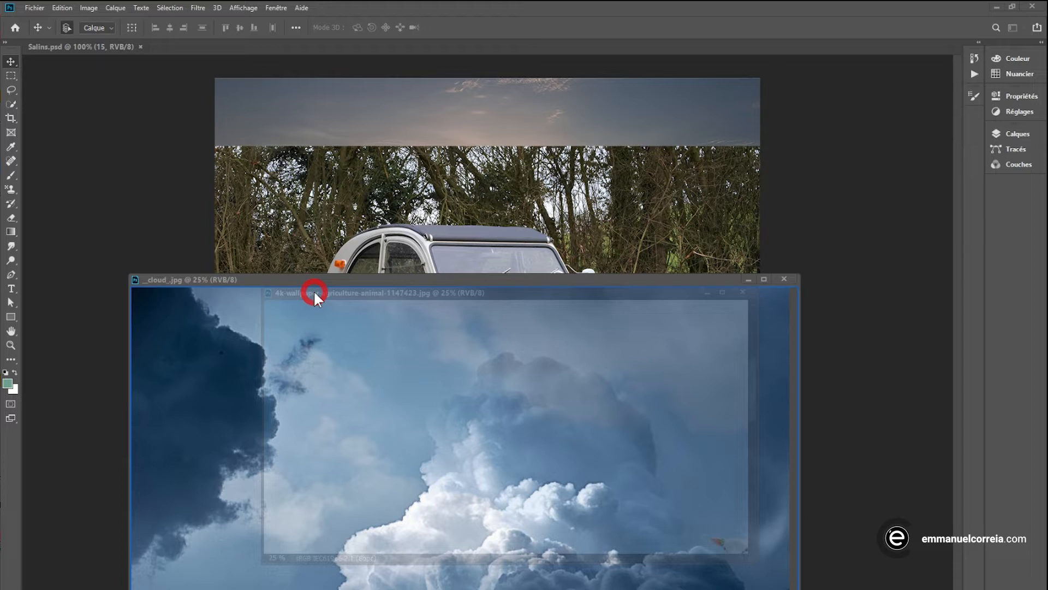
{"action": "left_click_drag", "start_coordinate": [314, 294], "coordinate": [306, 101]}
Switch between the two documents in the floating window and separate the 4k-wallpaper document into its own window
{"action": "left_click", "coordinate": [211, 116]}
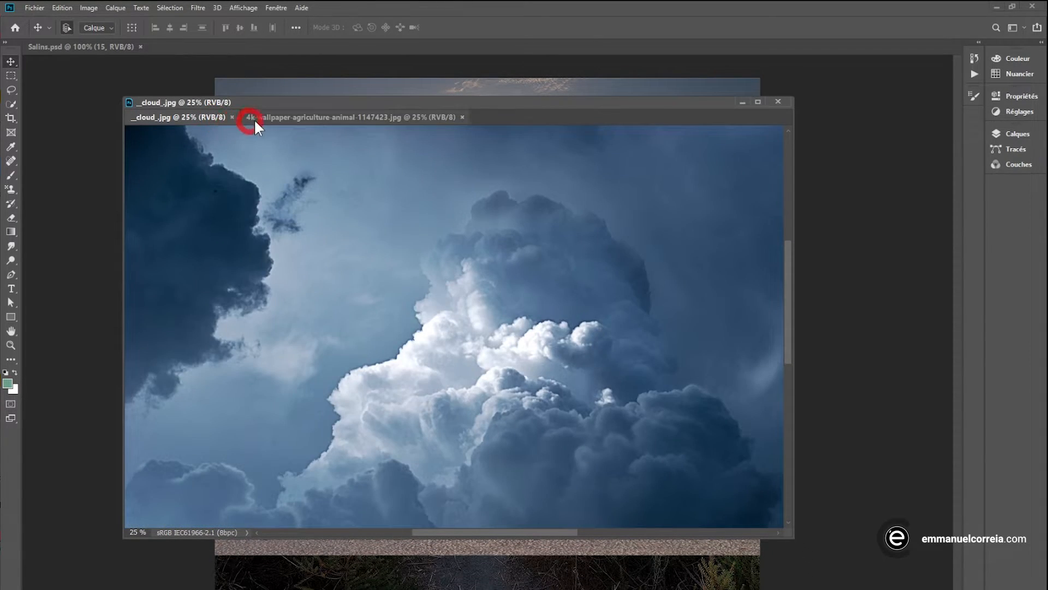
{"action": "left_click", "coordinate": [273, 117]}
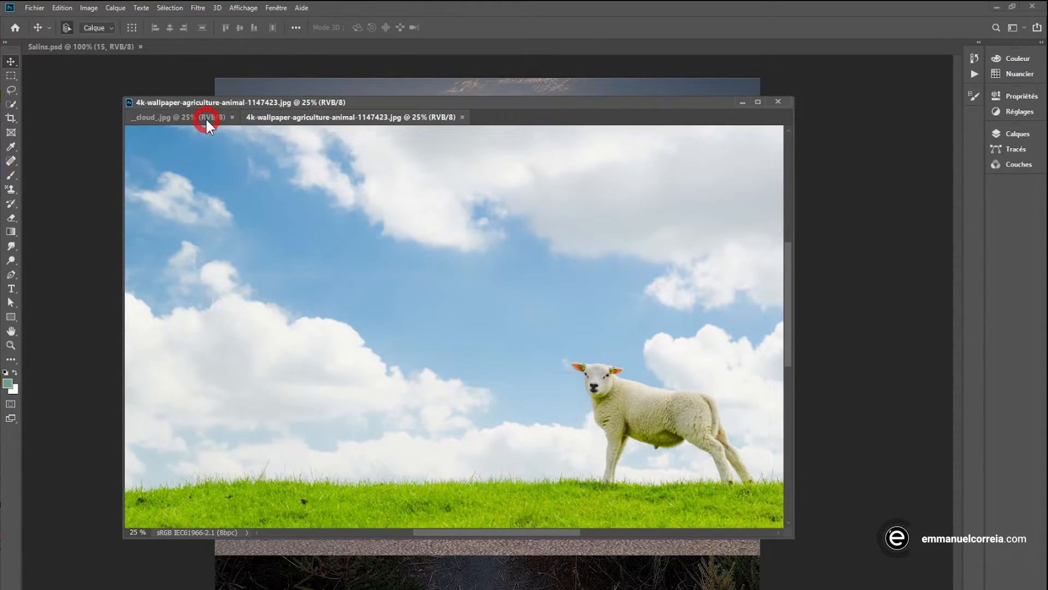
{"action": "left_click_drag", "start_coordinate": [271, 116], "coordinate": [338, 112]}
{"action": "left_click", "coordinate": [261, 115]}
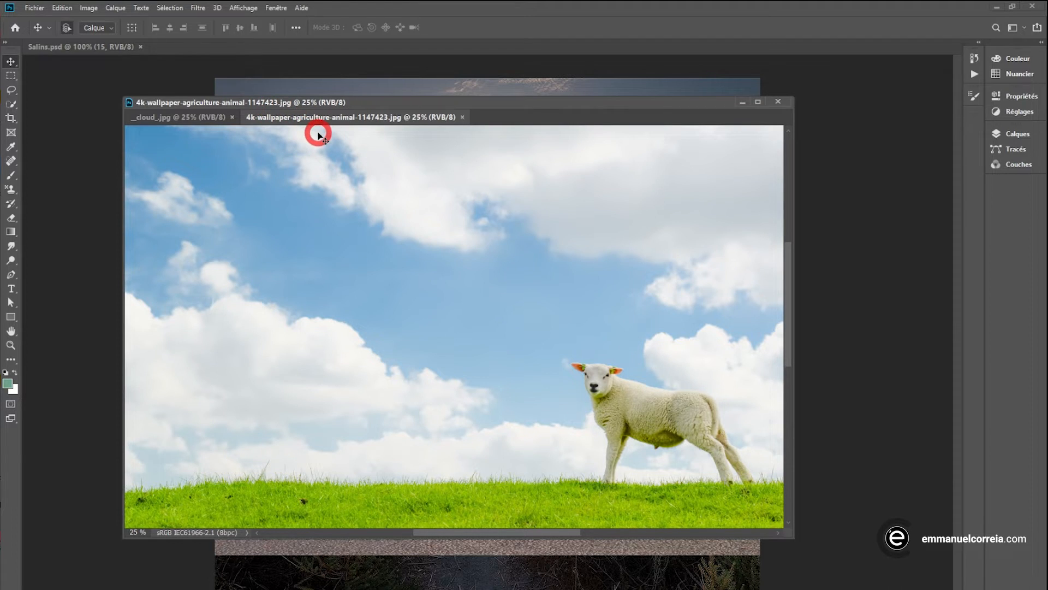
{"action": "left_click_drag", "start_coordinate": [292, 117], "coordinate": [293, 94]}
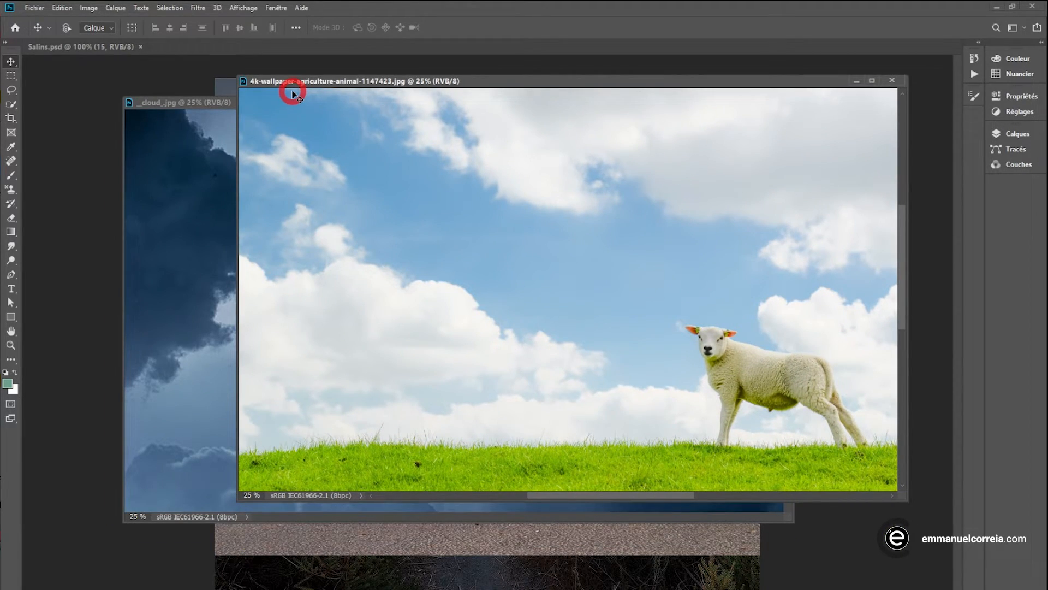
Turn off "Activer l'ancrage des fenêtres de document flottantes" in the Espace de travail preferences and try to dock the 4k-wallpaper window with __cloud_.jpg
{"action": "key", "text": "i"}
{"action": "key", "text": "ctrl+k"}
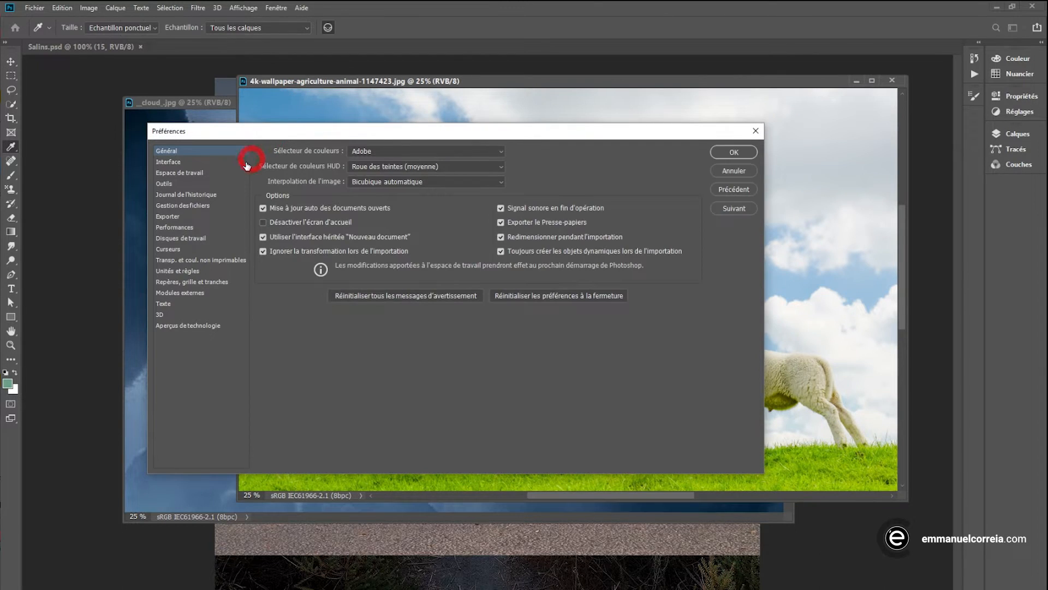
{"action": "left_click", "coordinate": [187, 173]}
{"action": "left_click", "coordinate": [263, 191]}
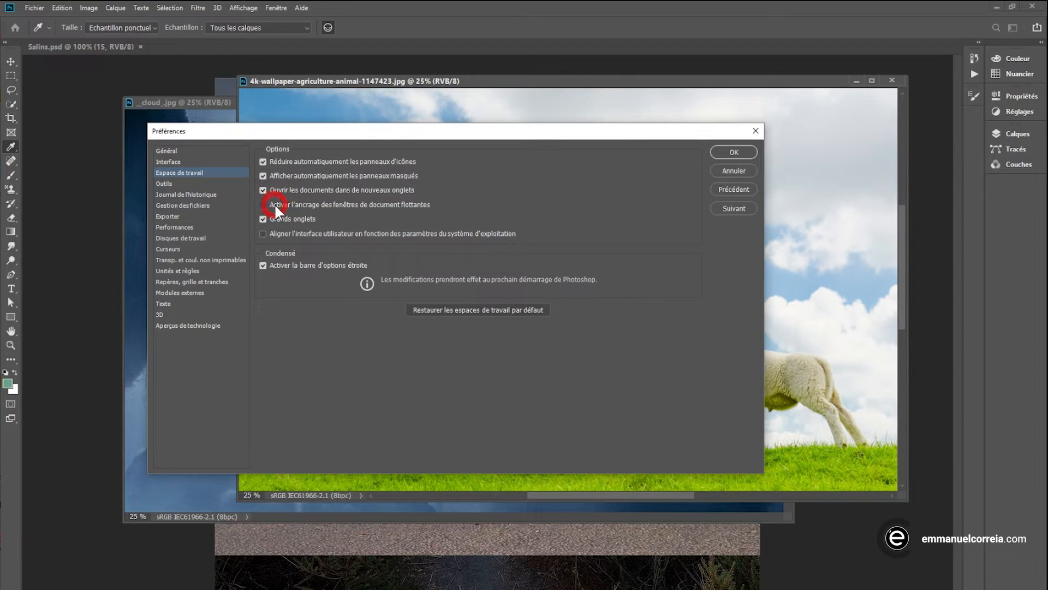
{"action": "left_click", "coordinate": [722, 155]}
{"action": "key", "text": "v"}
{"action": "left_click_drag", "start_coordinate": [395, 82], "coordinate": [290, 133]}
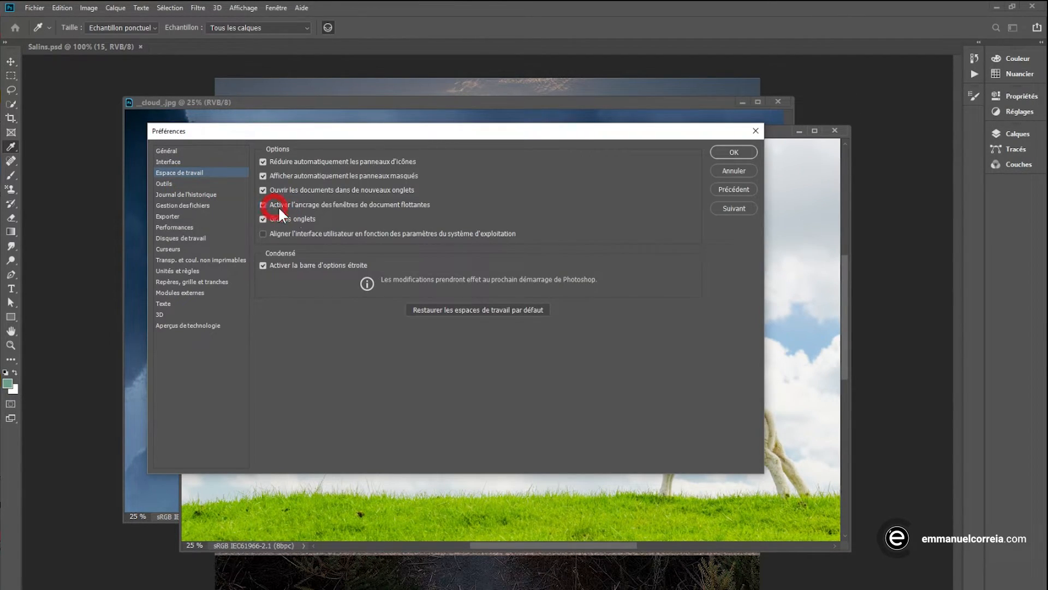
Turn floating-window docking back on and move the 4k-wallpaper window up over the __cloud_.jpg title bar
{"action": "left_click", "coordinate": [708, 163]}
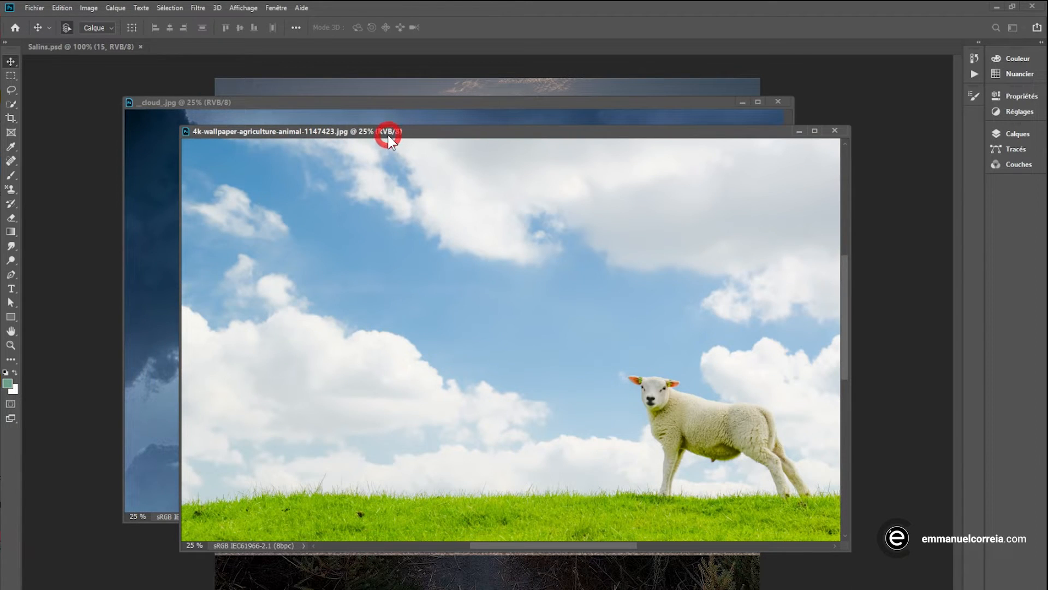
{"action": "left_click_drag", "start_coordinate": [388, 137], "coordinate": [377, 102]}
Turn "Grands onglets" off and back on in the Espace de travail preferences to compare the document tab heights
{"action": "key", "text": "ctrl+k"}
{"action": "left_click", "coordinate": [186, 172]}
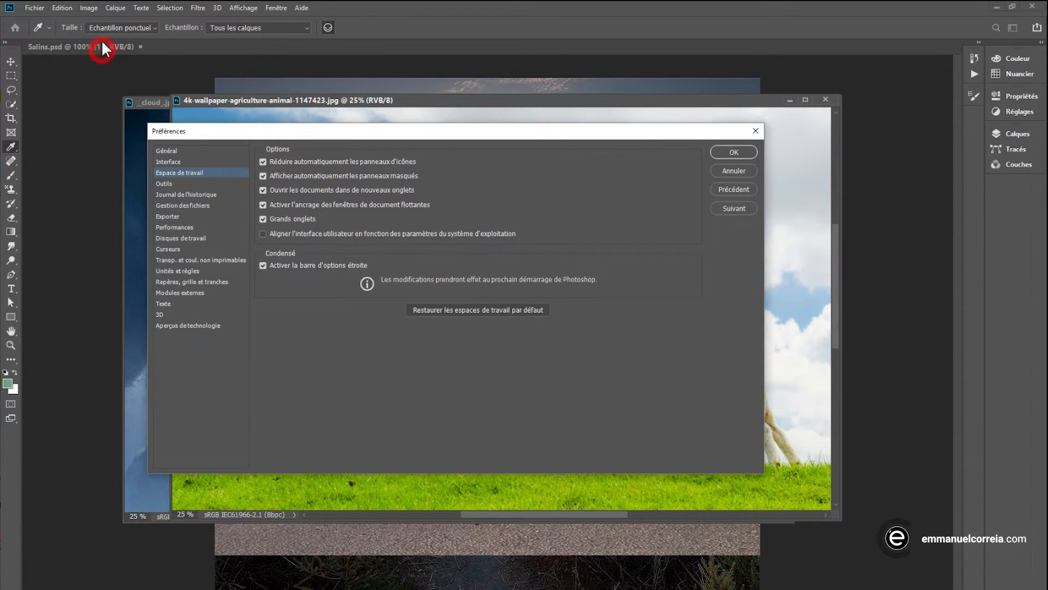
{"action": "left_click", "coordinate": [271, 218]}
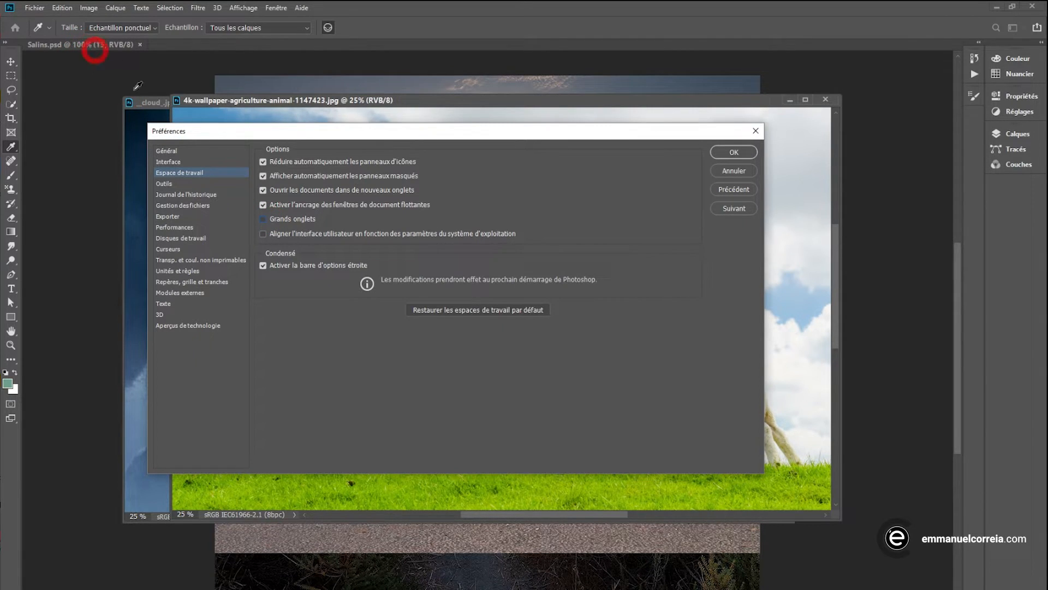
{"action": "left_click", "coordinate": [277, 218]}
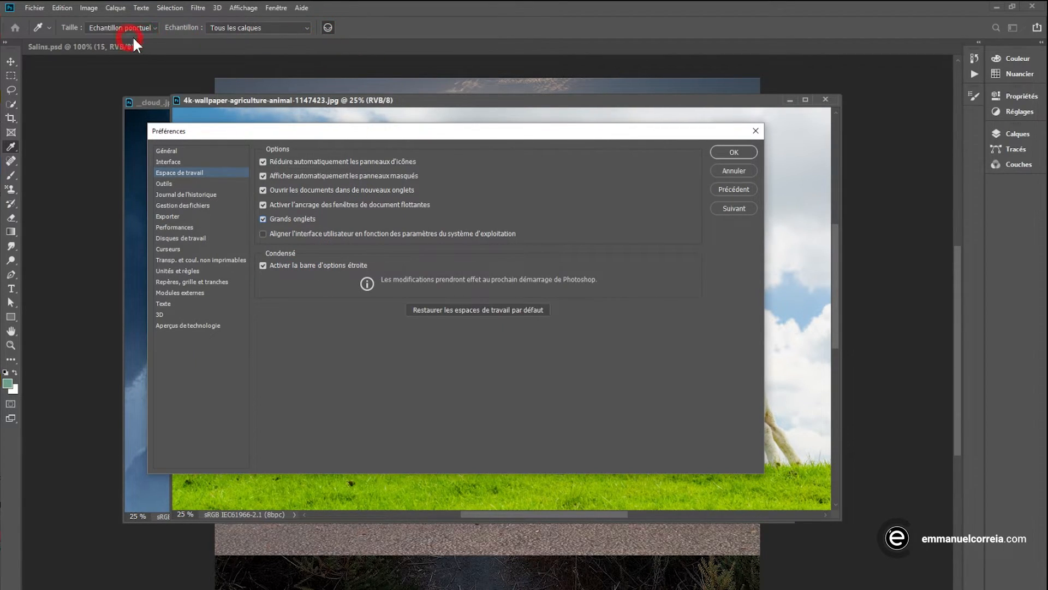
{"action": "left_click", "coordinate": [731, 153]}
{"action": "left_click", "coordinate": [735, 152]}
Close the floating 4k-wallpaper and __cloud_.jpg documents
{"action": "left_click", "coordinate": [825, 100]}
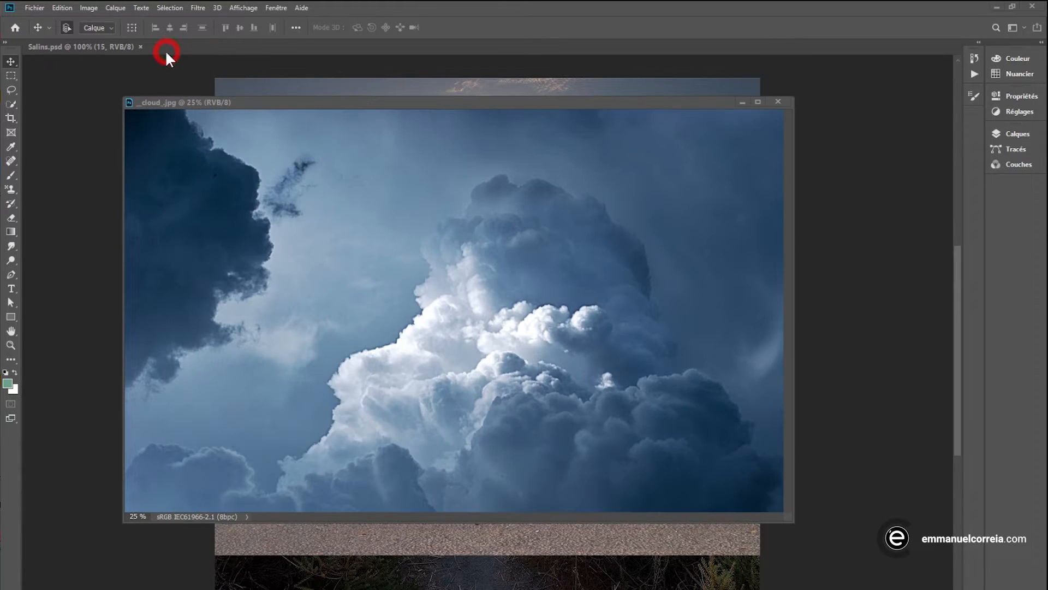
{"action": "left_click", "coordinate": [119, 81]}
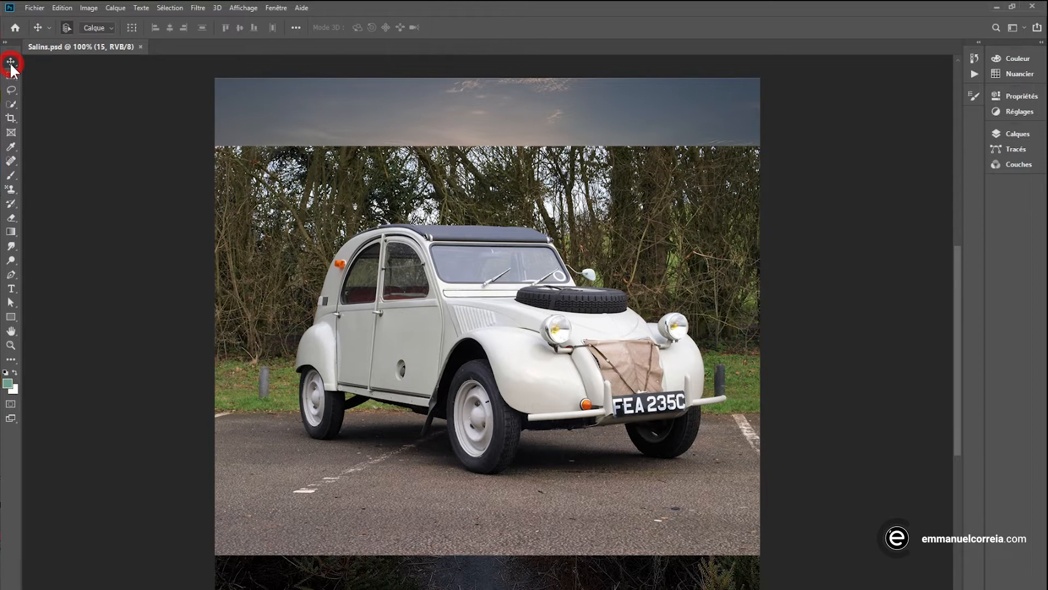
Compare the options bar of the Rectangular Marquee, Lasso and Quick Selection tools by activating each in turn
{"action": "left_click", "coordinate": [71, 29]}
{"action": "left_click", "coordinate": [10, 75]}
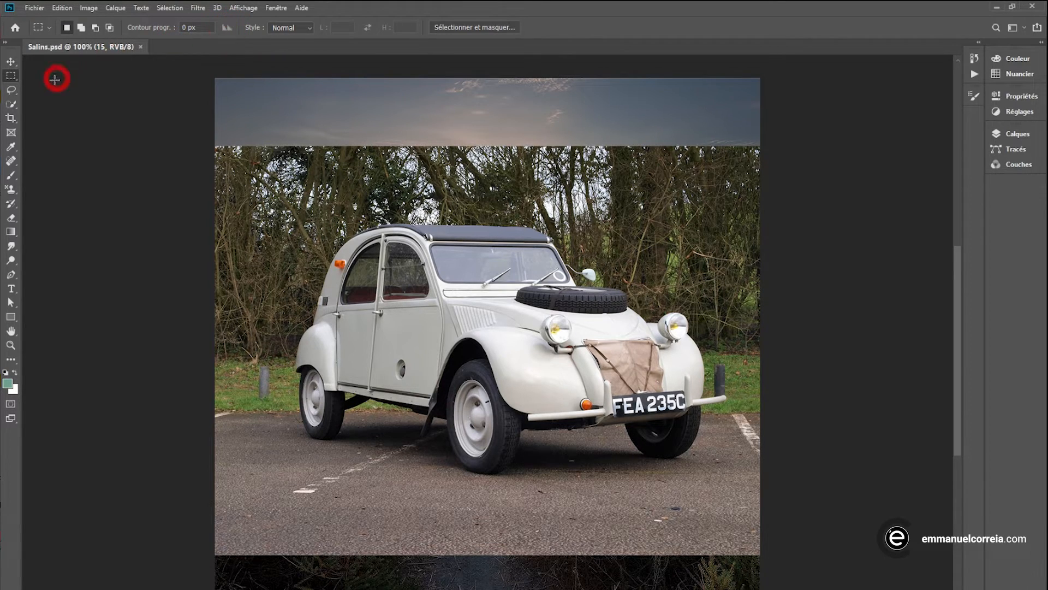
{"action": "left_click", "coordinate": [10, 91]}
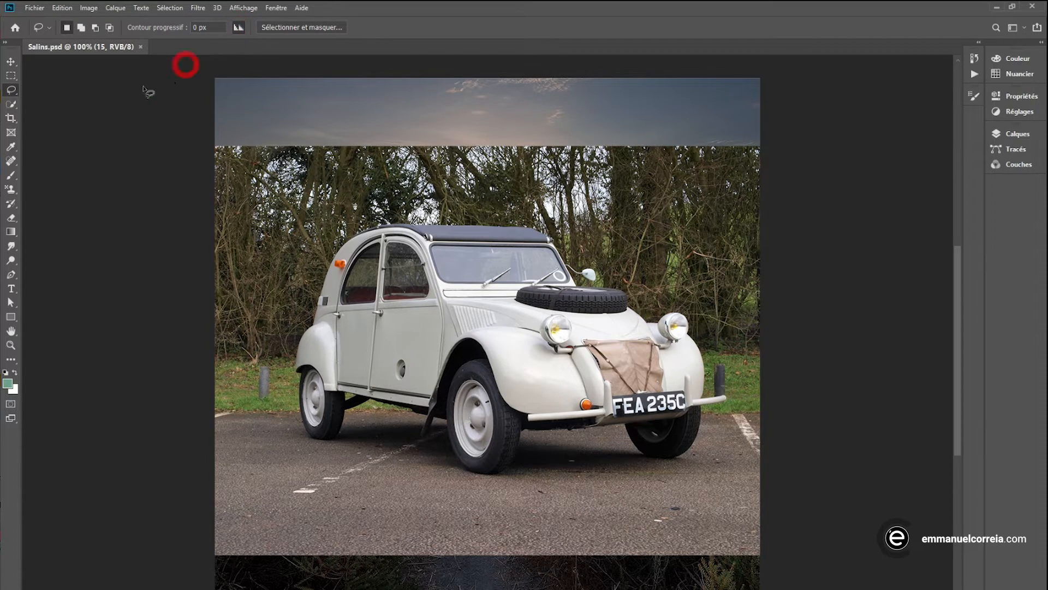
{"action": "left_click", "coordinate": [11, 104]}
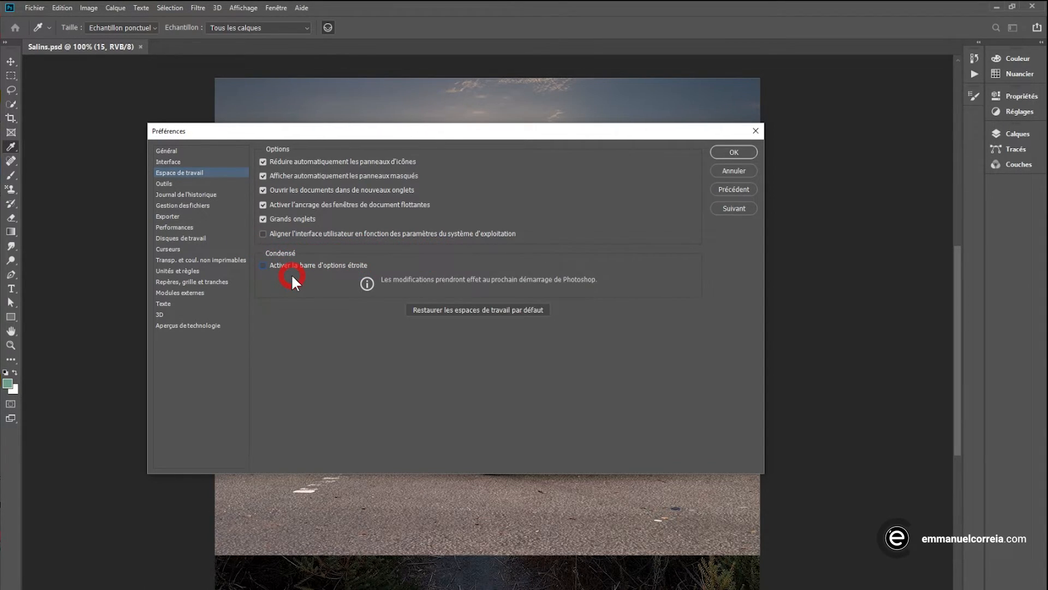
Switch "Afficher les info-bulles" off and on in the Outils preferences and turn on "Utiliser les info-bulles riches"
{"action": "left_click", "coordinate": [183, 184]}
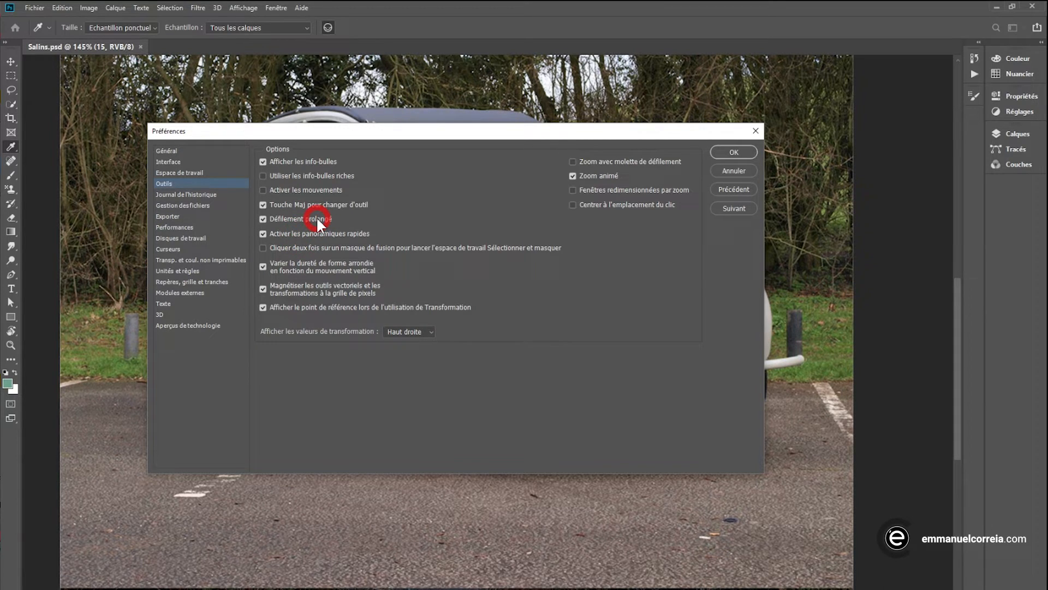
{"action": "mouse_move", "coordinate": [317, 218]}
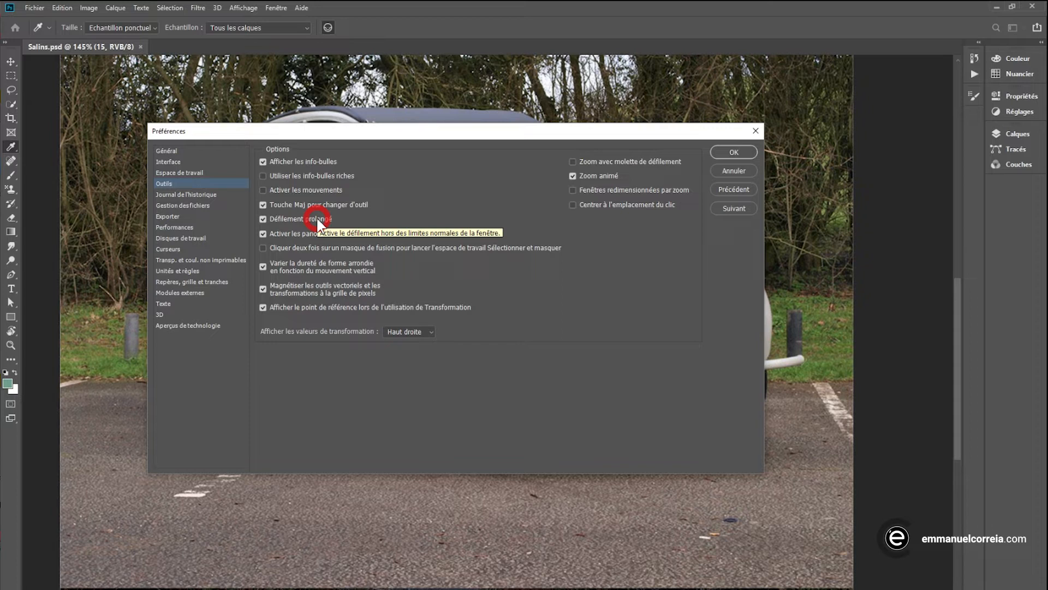
{"action": "left_click", "coordinate": [284, 161]}
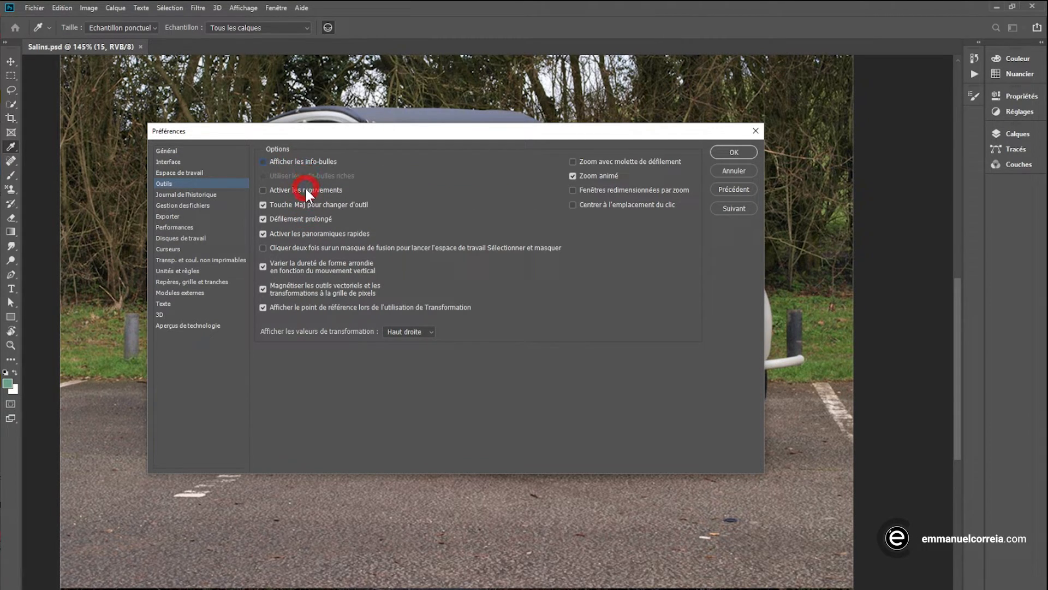
{"action": "left_click", "coordinate": [279, 162]}
{"action": "left_click", "coordinate": [320, 176]}
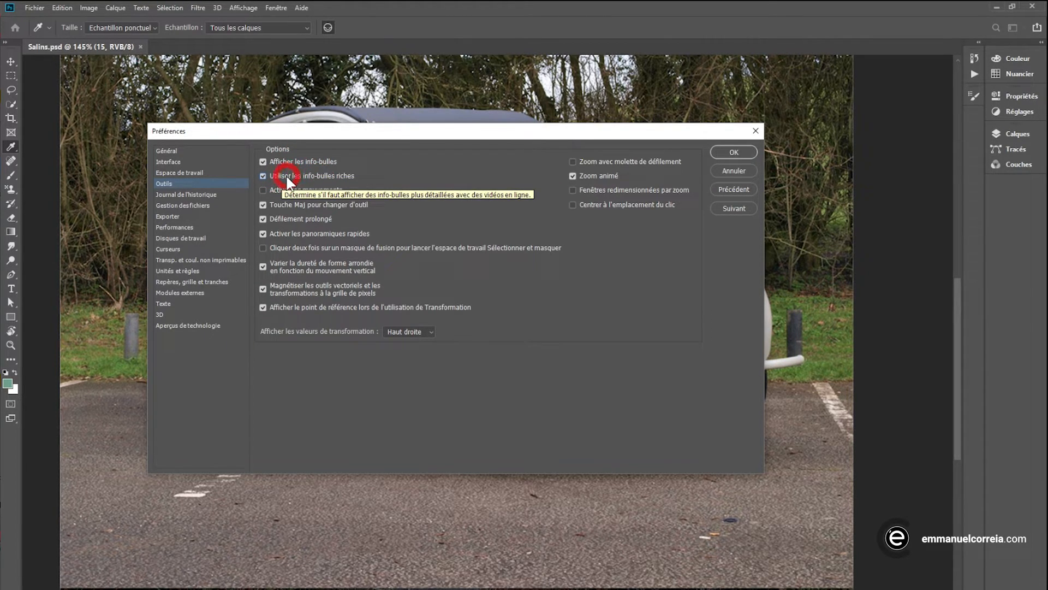
{"action": "left_click", "coordinate": [732, 153]}
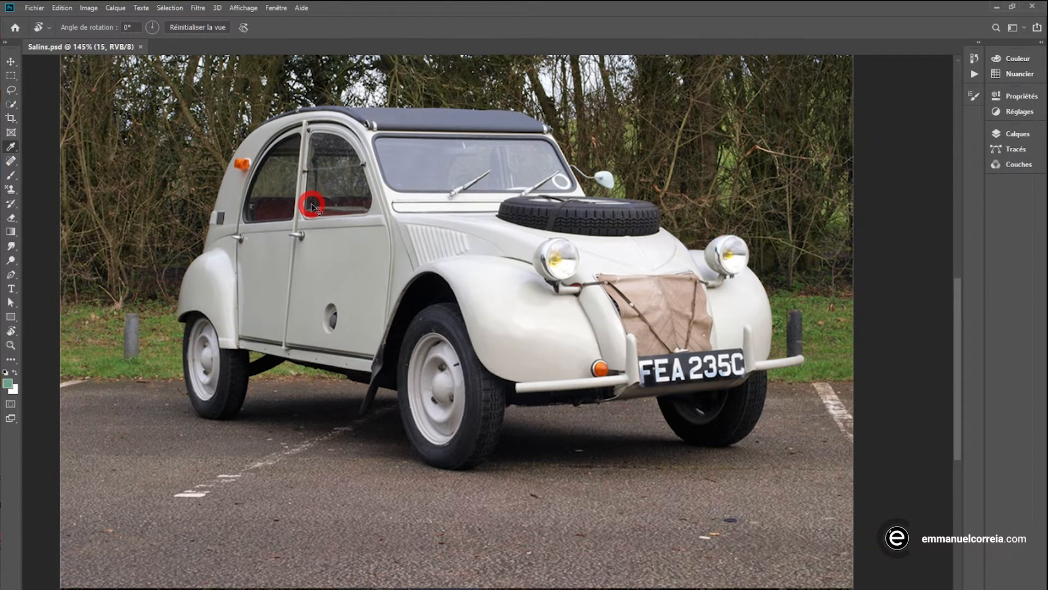
Turn off "Utiliser les info-bulles riches" and turn on "Activer les mouvements" in the Outils preferences
{"action": "key", "text": "ctrl+k"}
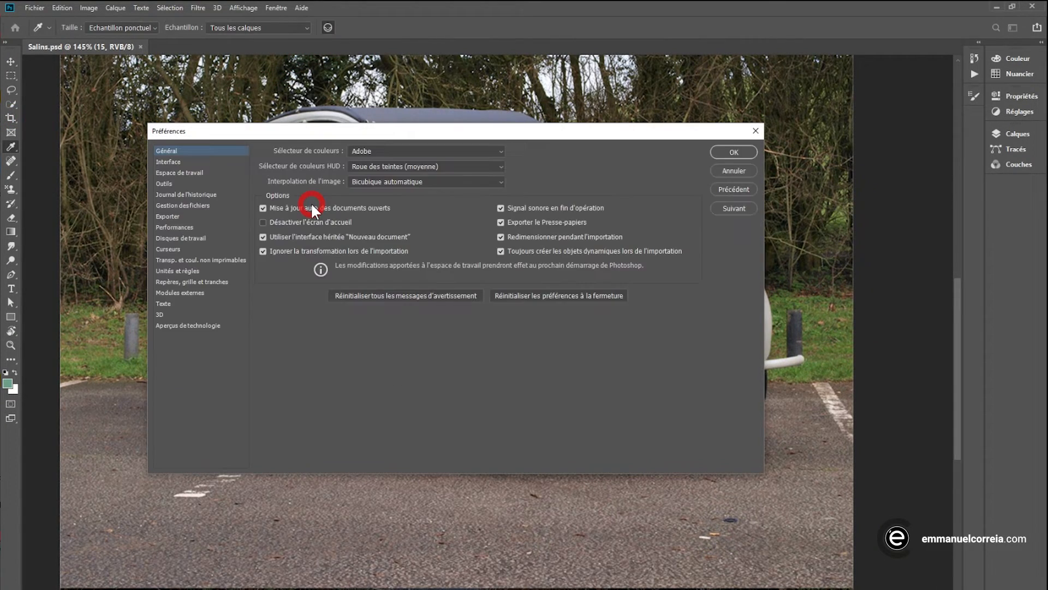
{"action": "left_click", "coordinate": [186, 174]}
{"action": "left_click", "coordinate": [171, 185]}
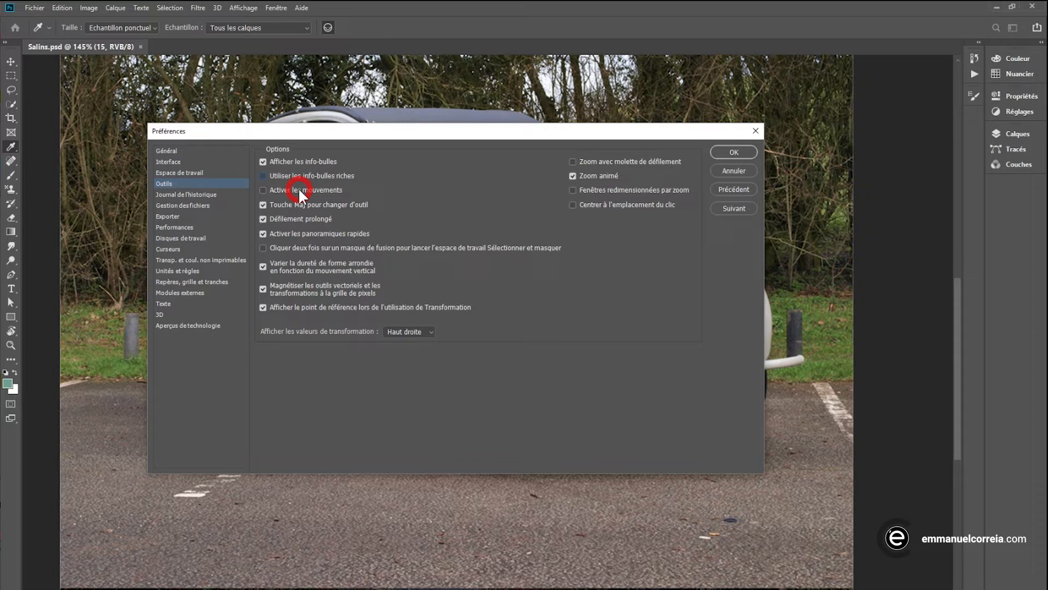
{"action": "left_click", "coordinate": [300, 191]}
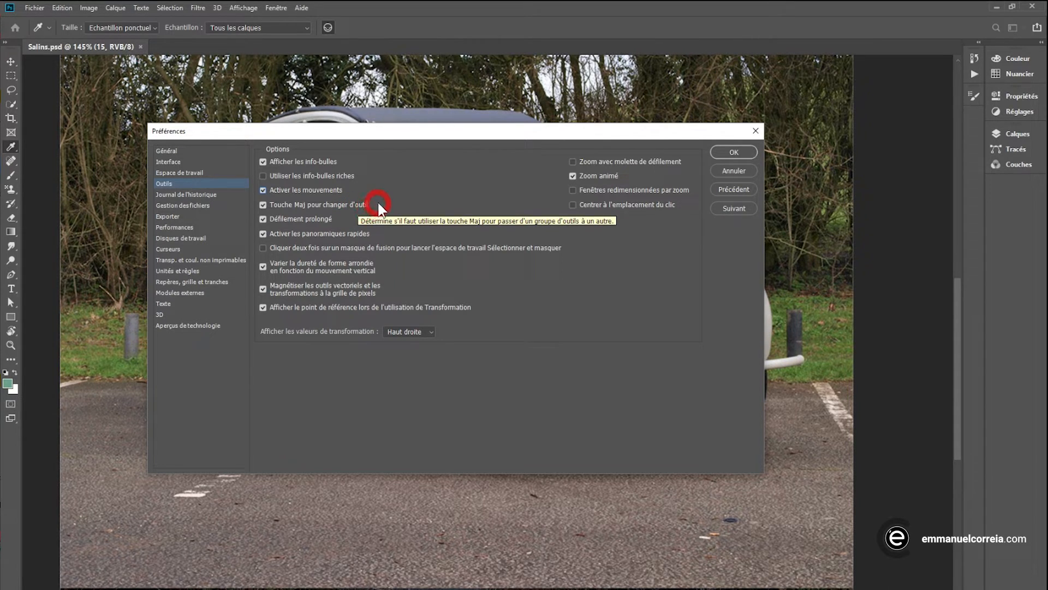
{"action": "left_click", "coordinate": [728, 155]}
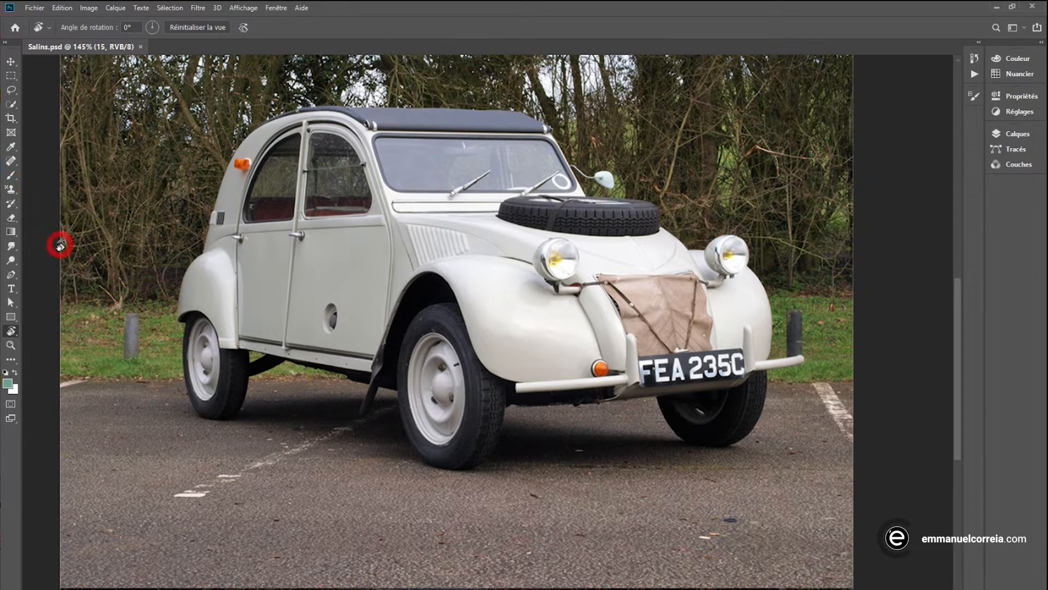
Show the Lasso tool group and cycle repeatedly through the lasso tool variants
{"action": "left_click", "coordinate": [11, 90]}
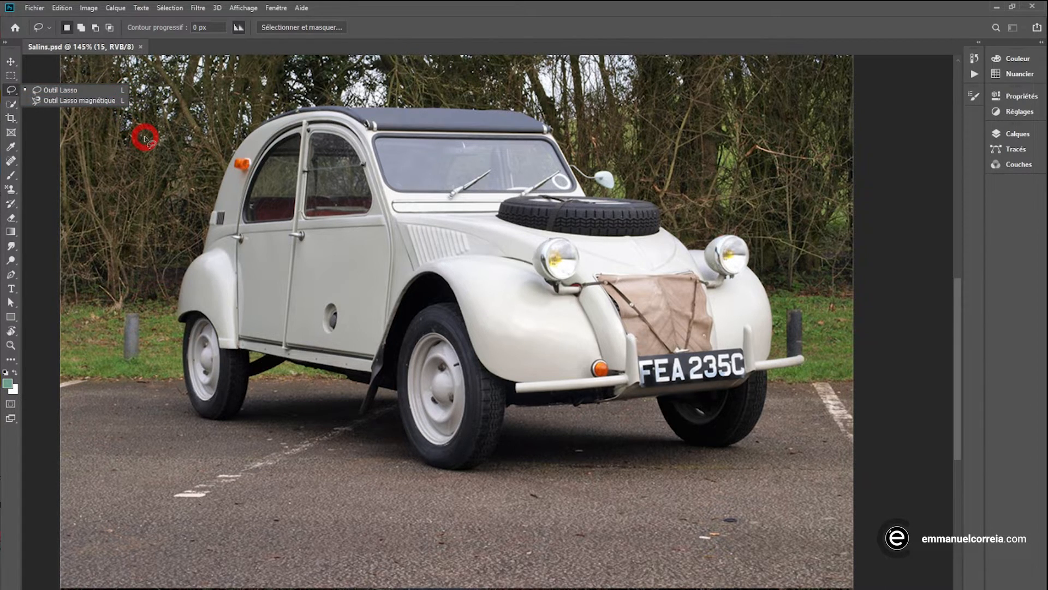
{"action": "left_click", "coordinate": [326, 172]}
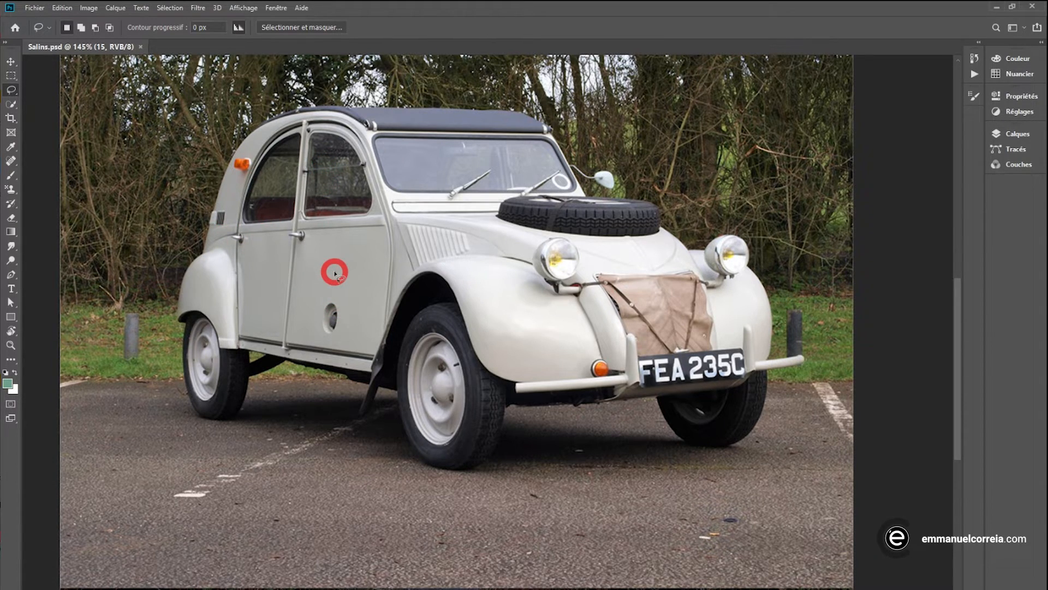
{"action": "key", "text": "shift+l"}
{"action": "key", "text": "shift+l"}
{"action": "key", "text": "shift+l"}
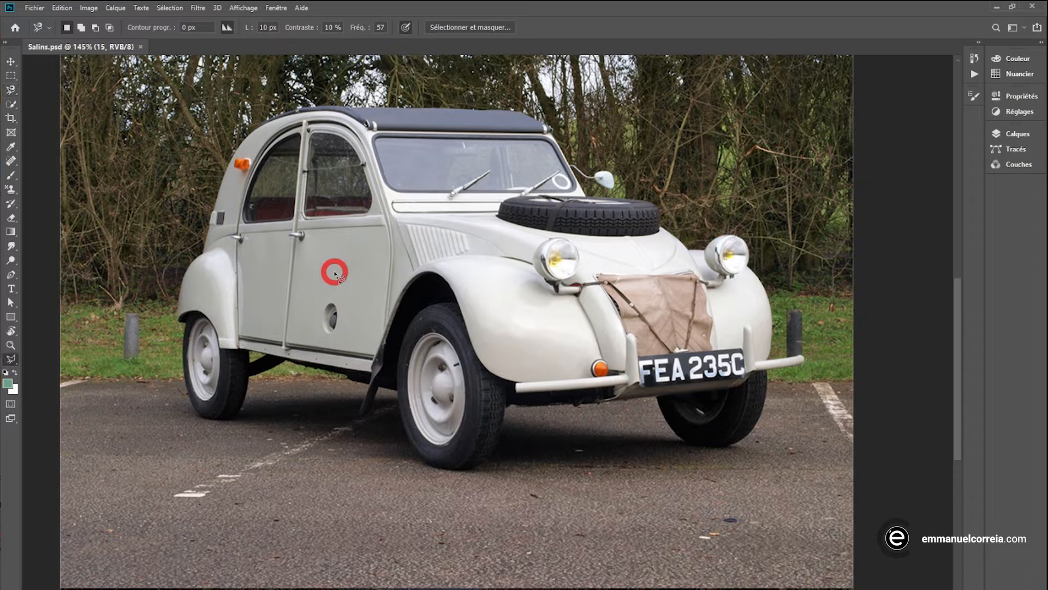
{"action": "key", "text": "shift+l"}
{"action": "key", "text": "shift+l"}
{"action": "key", "text": "shift+l"}
{"action": "key", "text": "shift+l"}
{"action": "key", "text": "shift+l"}
{"action": "key", "text": "shift+l"}
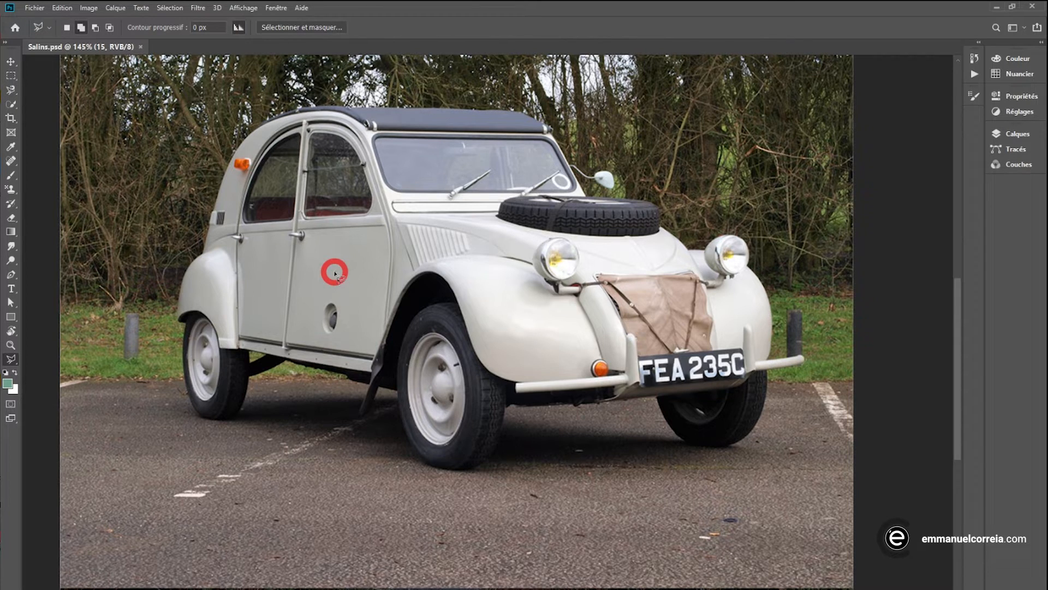
{"action": "key", "text": "shift+l"}
{"action": "key", "text": "shift+l"}
{"action": "key", "text": "shift+l"}
{"action": "key", "text": "shift+l"}
Toggle "Touche Maj pour changer d'outil" and turn off "Défilement prolongé" in the Outils preferences
{"action": "key", "text": "ctrl+k"}
{"action": "left_click", "coordinate": [164, 184]}
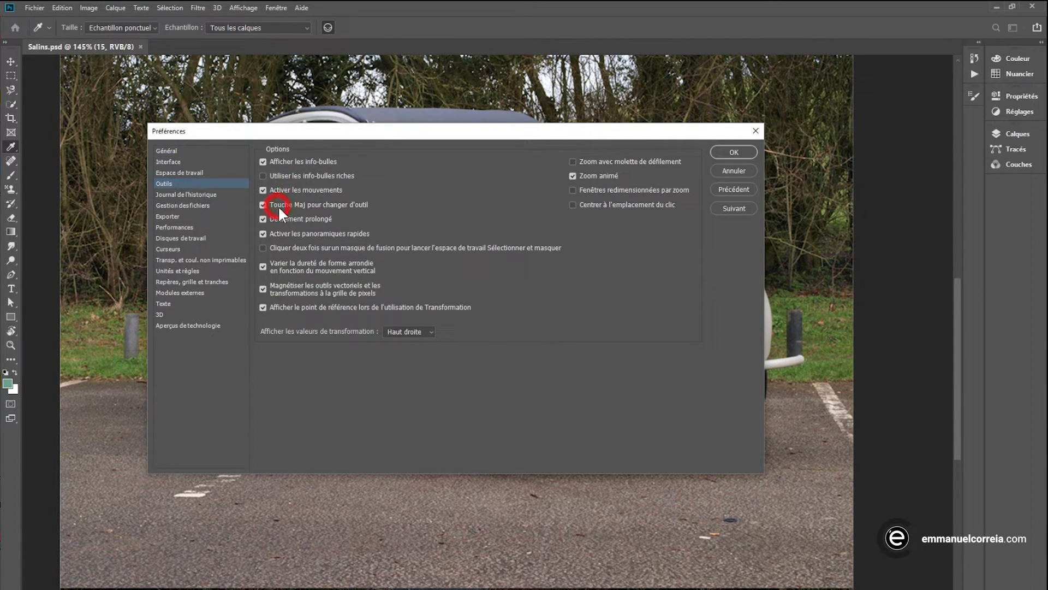
{"action": "left_click", "coordinate": [340, 205]}
{"action": "left_click", "coordinate": [734, 153]}
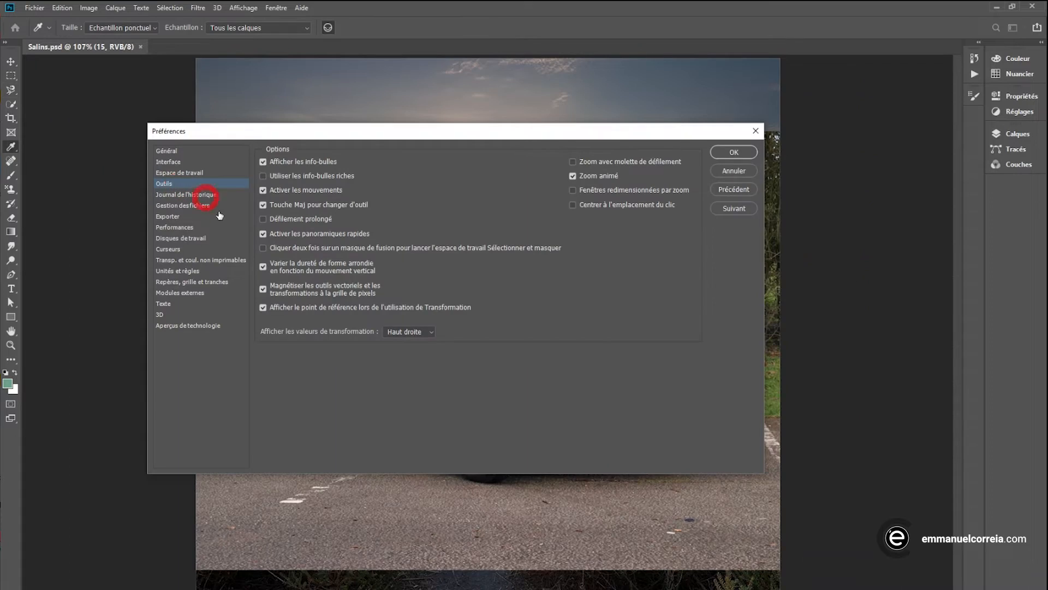
{"action": "left_click", "coordinate": [276, 217]}
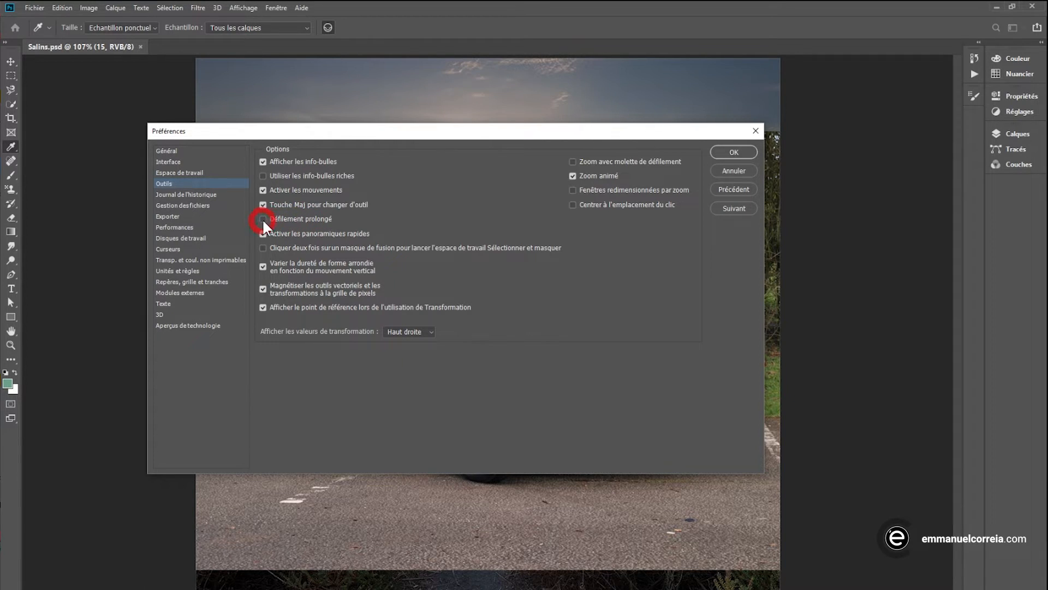
{"action": "left_click", "coordinate": [744, 152]}
Zoom into the car to about 230%, pan it with the Hand tool, and fit the image on screen again
{"action": "key", "text": "h"}
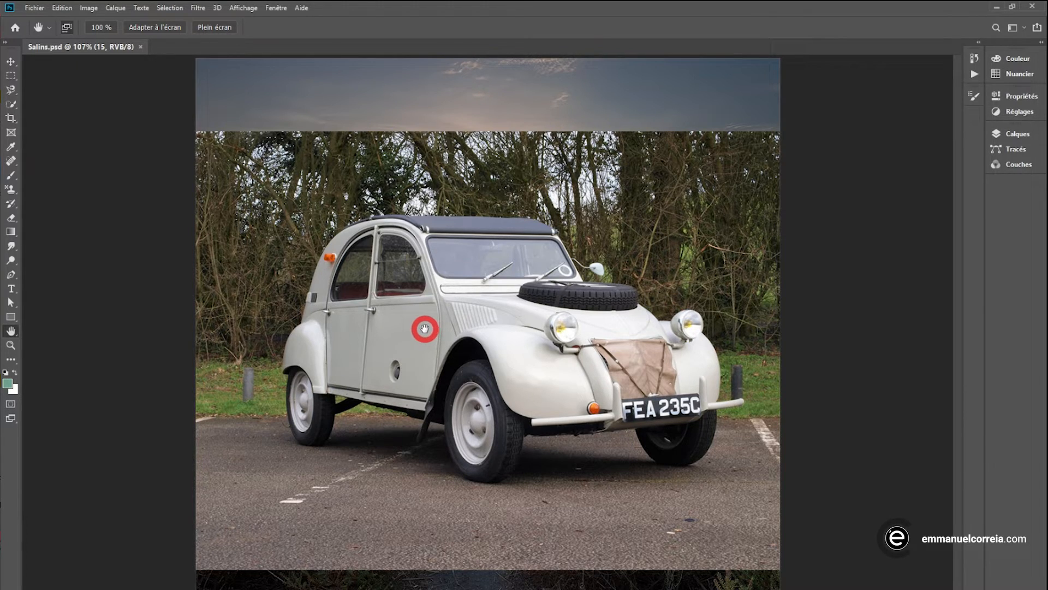
{"action": "scroll", "coordinate": [421, 328], "scroll_direction": "up", "scroll_amount": 5}
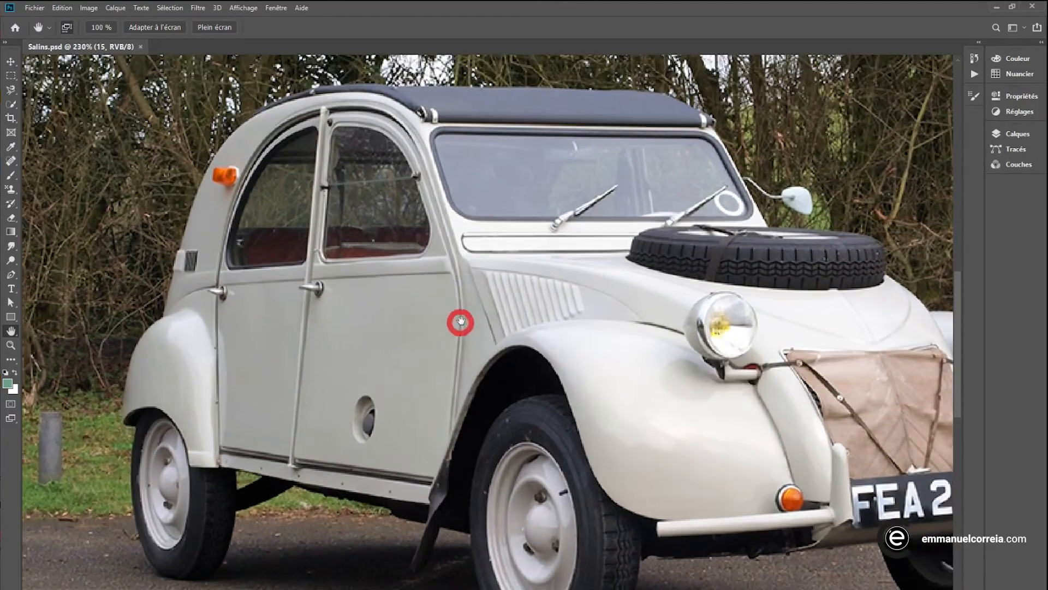
{"action": "left_click_drag", "start_coordinate": [460, 322], "coordinate": [477, 345]}
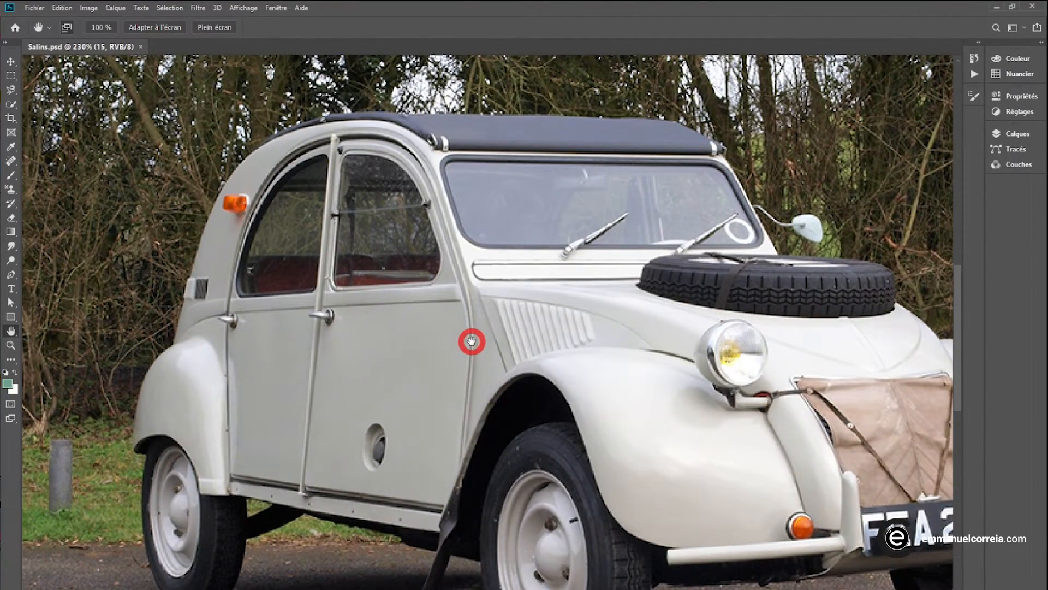
{"action": "double_click", "coordinate": [11, 332]}
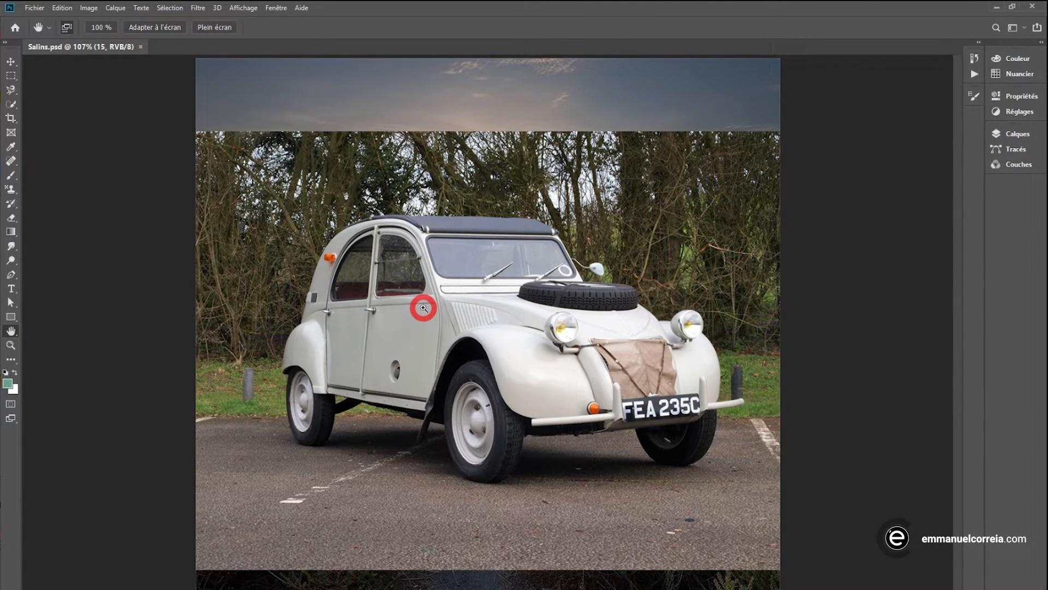
Review the Outils preferences with "Défilement prolongé", close them and pan the image slightly
{"action": "key", "text": "i"}
{"action": "key", "text": "ctrl+k"}
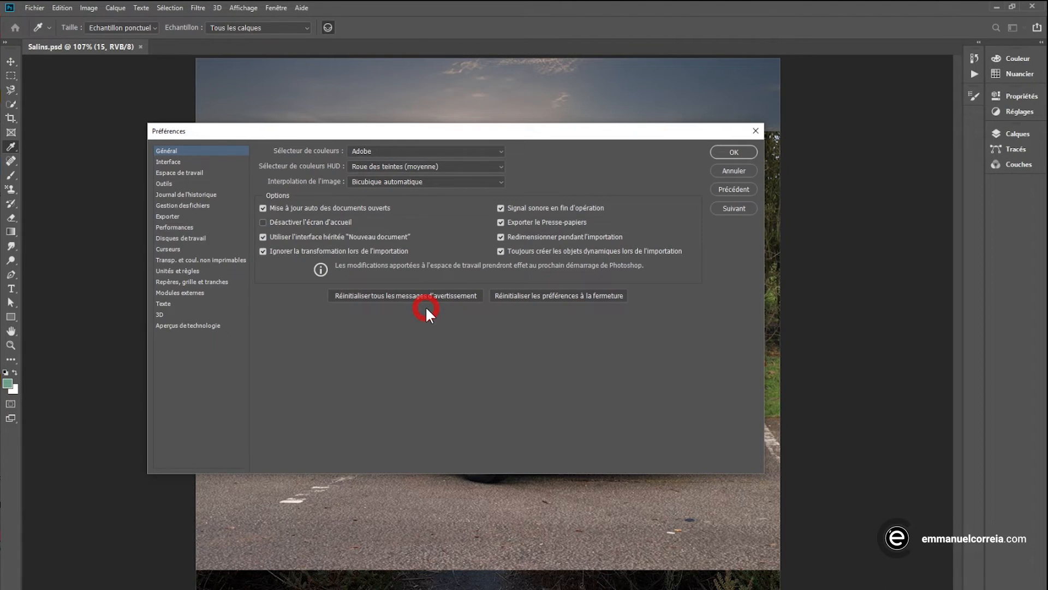
{"action": "left_click", "coordinate": [171, 186]}
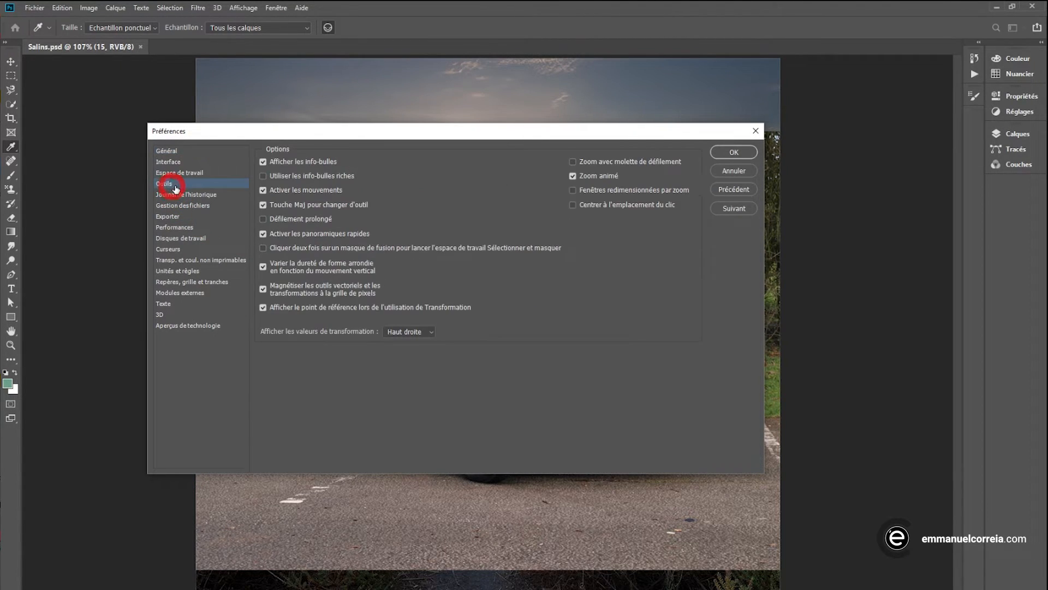
{"action": "left_click", "coordinate": [725, 155]}
{"action": "mouse_move", "coordinate": [642, 208]}
{"action": "left_mouse_down"}
{"action": "mouse_move", "coordinate": [618, 224]}
{"action": "mouse_move", "coordinate": [406, 283]}
{"action": "mouse_move", "coordinate": [715, 245]}
{"action": "mouse_move", "coordinate": [737, 229]}
{"action": "mouse_move", "coordinate": [412, 232]}
{"action": "mouse_move", "coordinate": [758, 185]}
{"action": "mouse_move", "coordinate": [676, 168]}
{"action": "mouse_move", "coordinate": [620, 290]}
{"action": "mouse_move", "coordinate": [609, 208]}
{"action": "mouse_move", "coordinate": [655, 206]}
{"action": "mouse_move", "coordinate": [641, 215]}
{"action": "mouse_move", "coordinate": [637, 204]}
{"action": "left_mouse_up"}
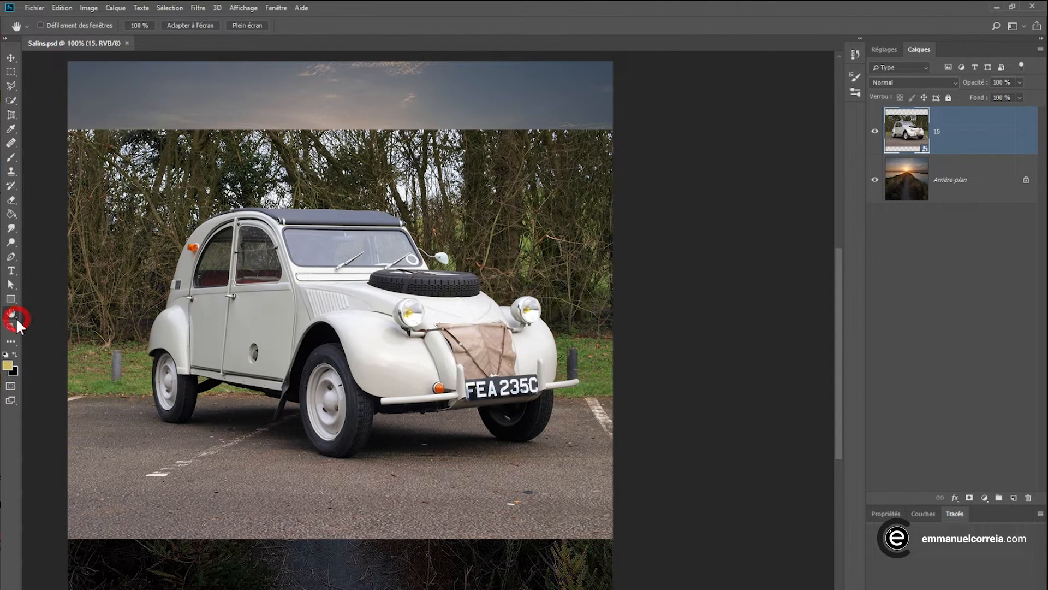
Pan the car image in several directions with the Hand tool, and close the Outils preferences after reviewing "Activer les panoramiques rapides"
{"action": "left_click_drag", "start_coordinate": [213, 322], "coordinate": [351, 337]}
{"action": "left_click_drag", "start_coordinate": [584, 314], "coordinate": [396, 327]}
{"action": "left_click_drag", "start_coordinate": [330, 316], "coordinate": [395, 329]}
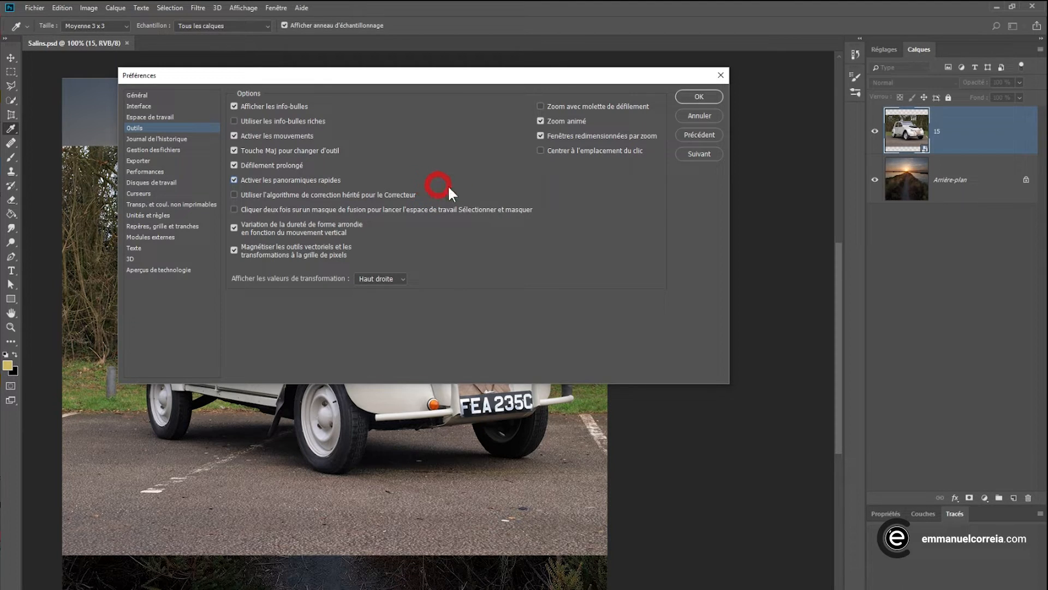
{"action": "left_click", "coordinate": [691, 115]}
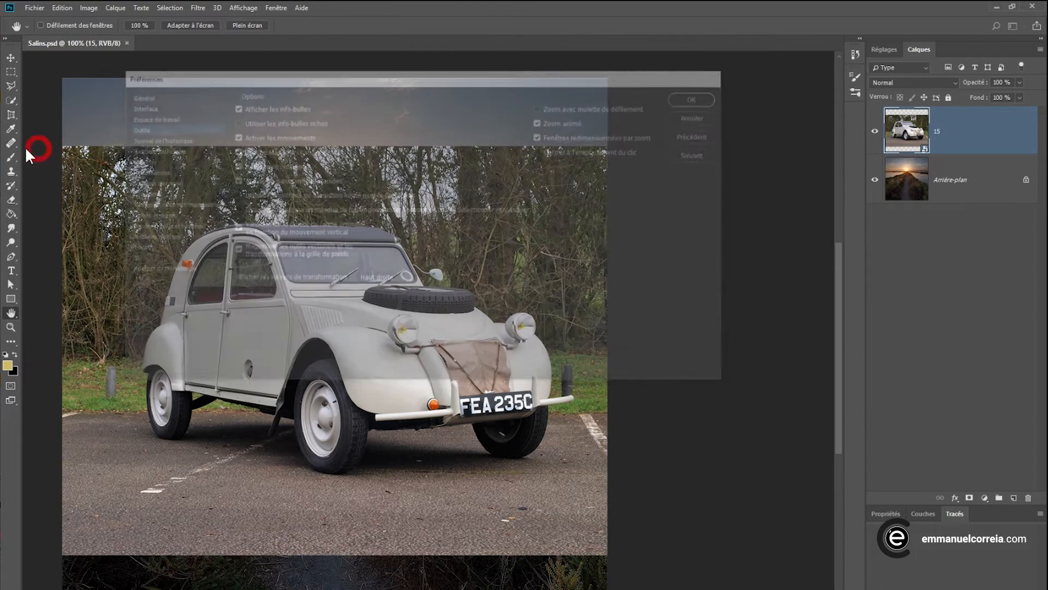
Choose the Healing Brush with sampling set to "Actif et inférieurs" and add an empty layer above layer 15
{"action": "left_click", "coordinate": [12, 143]}
{"action": "left_click", "coordinate": [70, 151]}
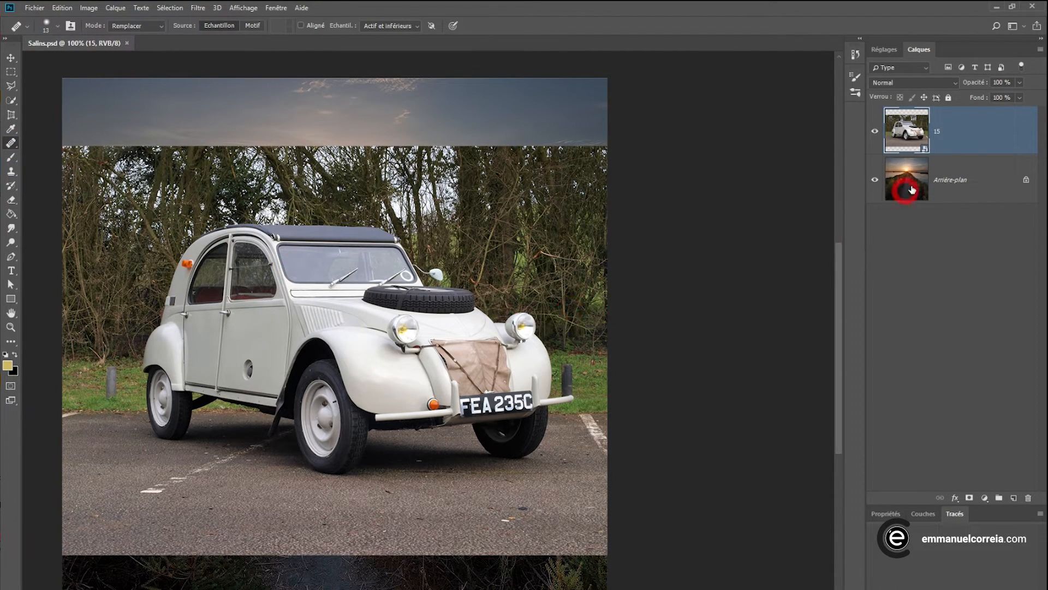
{"action": "left_click", "coordinate": [1014, 498]}
{"action": "left_click", "coordinate": [380, 88], "text": "alt"}
{"action": "left_click", "coordinate": [389, 25]}
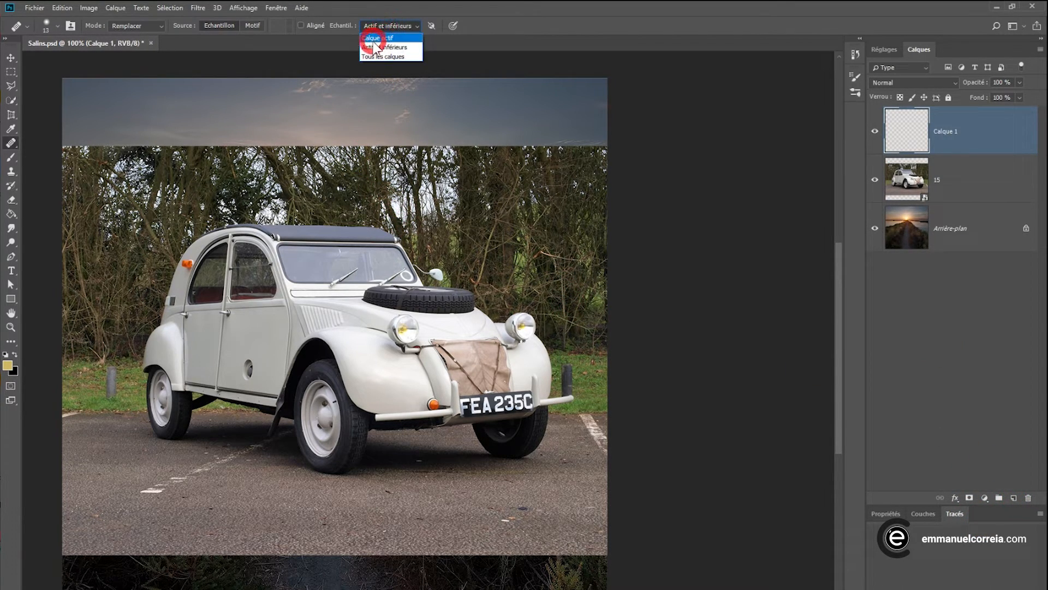
{"action": "left_click", "coordinate": [374, 48]}
Try a 55 px Healing Brush in Normal mode over the car's bonnet and door, and undo the strokes
{"action": "scroll", "coordinate": [316, 297], "scroll_direction": "up", "scroll_amount": 2}
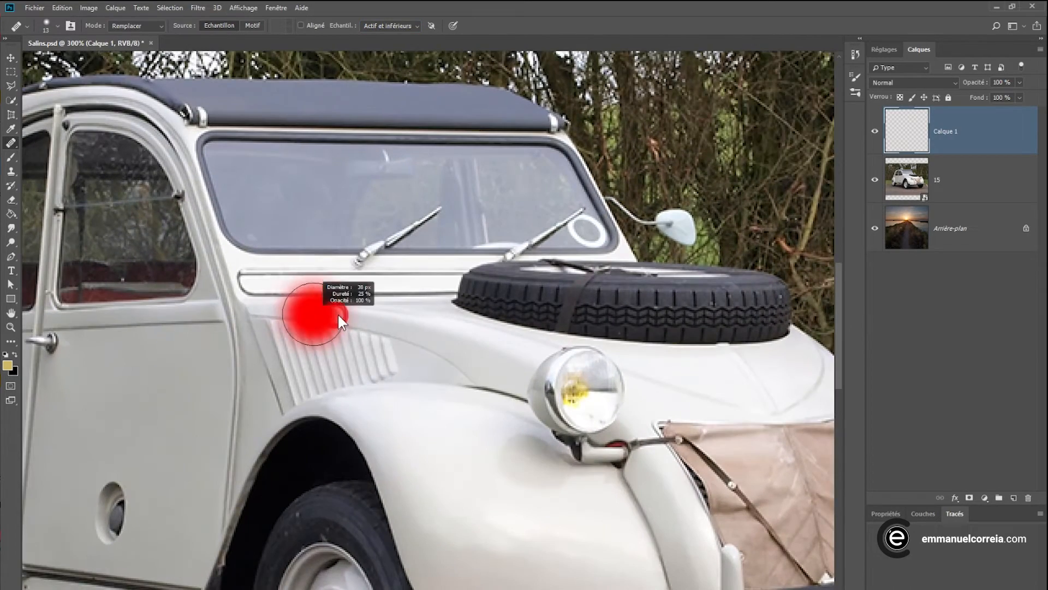
{"action": "mouse_move", "coordinate": [376, 347]}
{"action": "left_mouse_down"}
{"action": "mouse_move", "coordinate": [289, 408]}
{"action": "mouse_move", "coordinate": [295, 339]}
{"action": "mouse_move", "coordinate": [400, 334]}
{"action": "mouse_move", "coordinate": [222, 348]}
{"action": "mouse_move", "coordinate": [339, 382]}
{"action": "mouse_move", "coordinate": [391, 302]}
{"action": "mouse_move", "coordinate": [474, 283]}
{"action": "mouse_move", "coordinate": [424, 379]}
{"action": "mouse_move", "coordinate": [489, 289]}
{"action": "left_mouse_up"}
{"action": "left_click", "coordinate": [332, 342]}
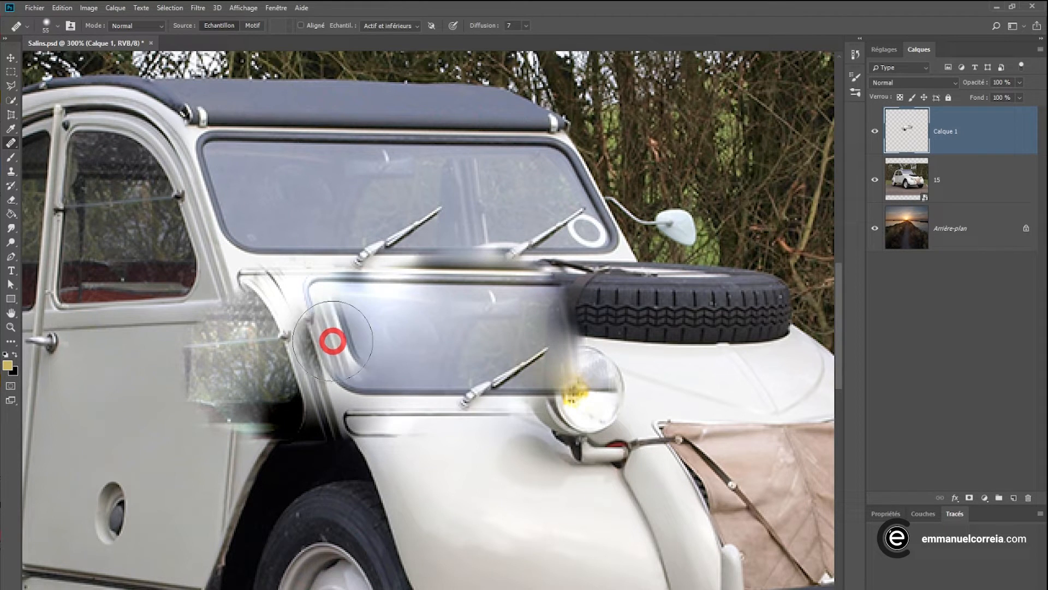
{"action": "key", "text": "ctrl+alt+z"}
{"action": "key", "text": "ctrl+alt+z"}
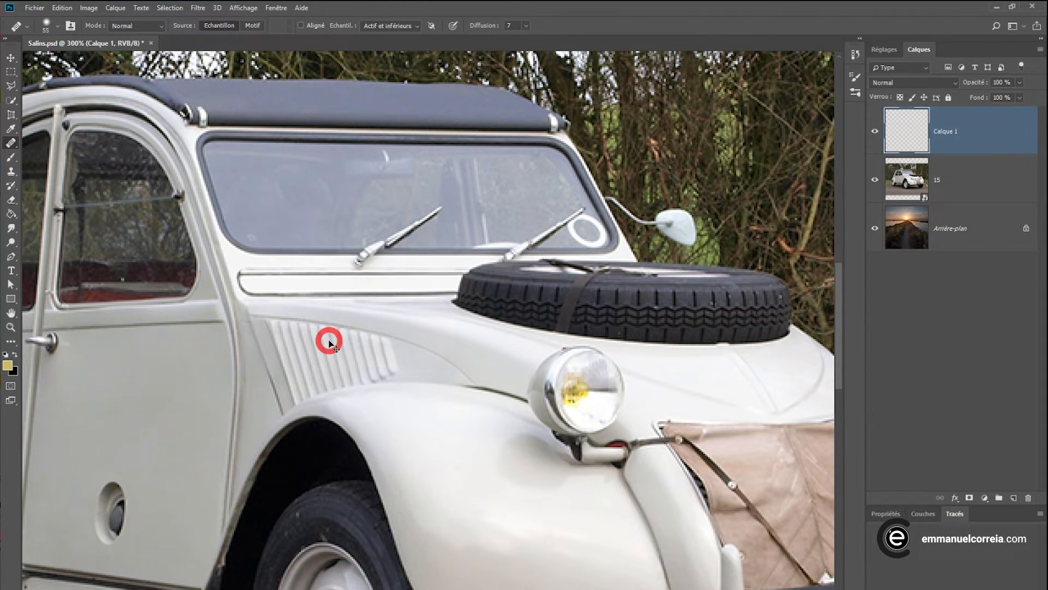
Turn on "Utiliser l'algorithme de correction hérité pour le Correcteur" in the Outils preferences and heal over the area below the windshield
{"action": "key", "text": "i"}
{"action": "key", "text": "ctrl+k"}
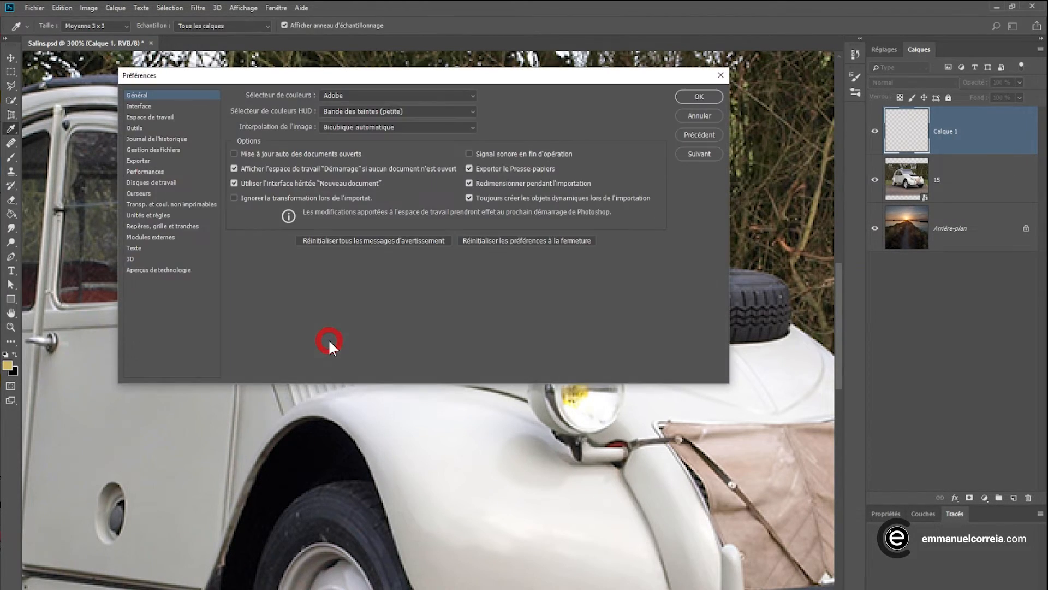
{"action": "left_click", "coordinate": [136, 128]}
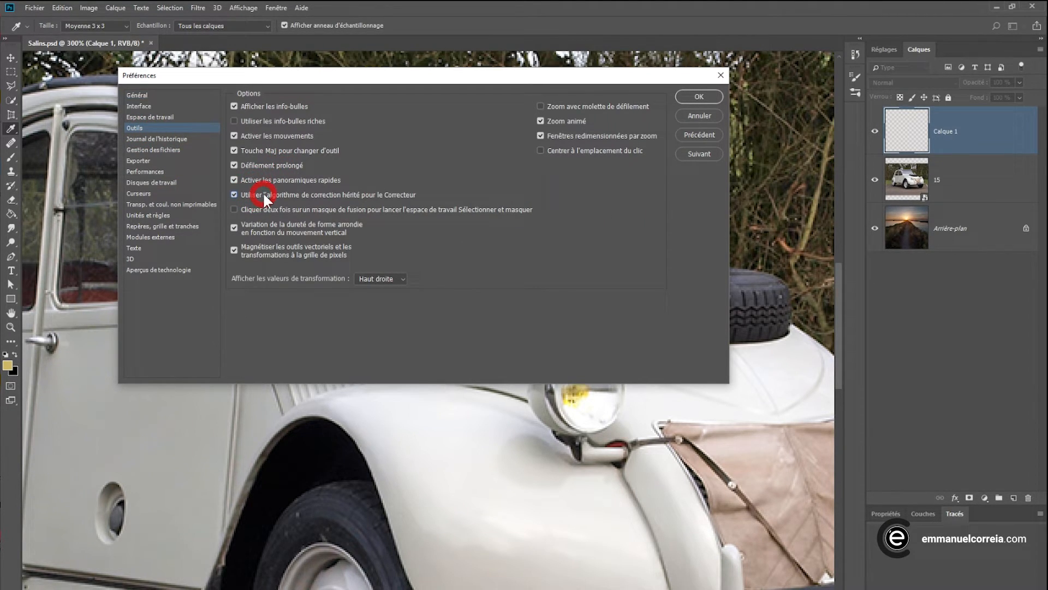
{"action": "left_click", "coordinate": [700, 97]}
{"action": "key", "text": "j"}
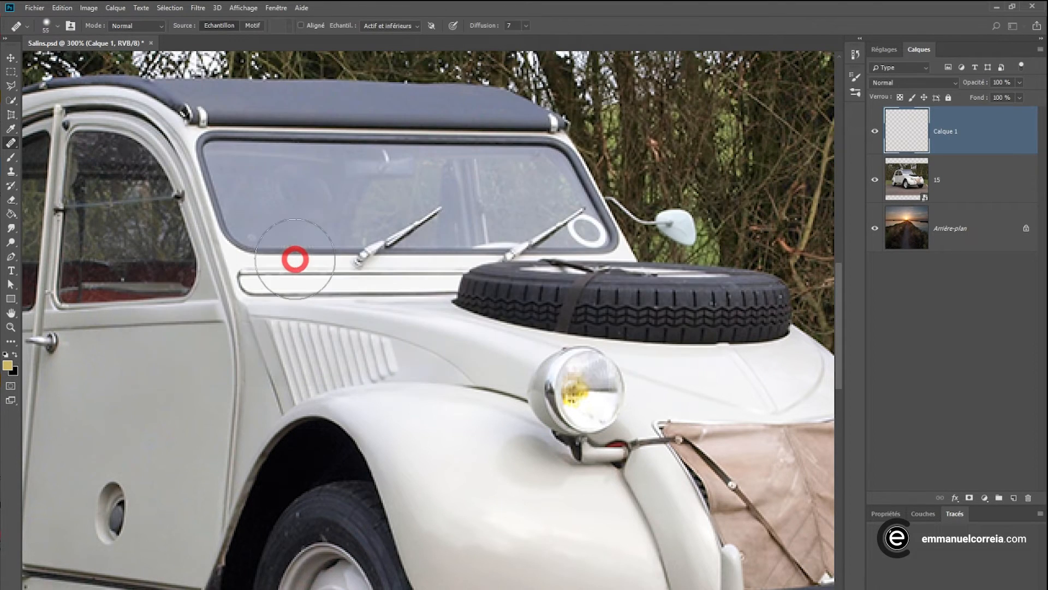
{"action": "mouse_move", "coordinate": [270, 332]}
{"action": "left_mouse_down"}
{"action": "mouse_move", "coordinate": [357, 359]}
{"action": "mouse_move", "coordinate": [410, 350]}
{"action": "mouse_move", "coordinate": [372, 321]}
{"action": "mouse_move", "coordinate": [316, 340]}
{"action": "mouse_move", "coordinate": [373, 381]}
{"action": "mouse_move", "coordinate": [397, 335]}
{"action": "mouse_move", "coordinate": [267, 302]}
{"action": "mouse_move", "coordinate": [223, 328]}
{"action": "mouse_move", "coordinate": [250, 387]}
{"action": "mouse_move", "coordinate": [280, 340]}
{"action": "mouse_move", "coordinate": [229, 350]}
{"action": "mouse_move", "coordinate": [325, 357]}
{"action": "mouse_move", "coordinate": [348, 315]}
{"action": "mouse_move", "coordinate": [258, 291]}
{"action": "mouse_move", "coordinate": [303, 313]}
{"action": "mouse_move", "coordinate": [255, 315]}
{"action": "mouse_move", "coordinate": [303, 328]}
{"action": "mouse_move", "coordinate": [271, 316]}
{"action": "left_mouse_up"}
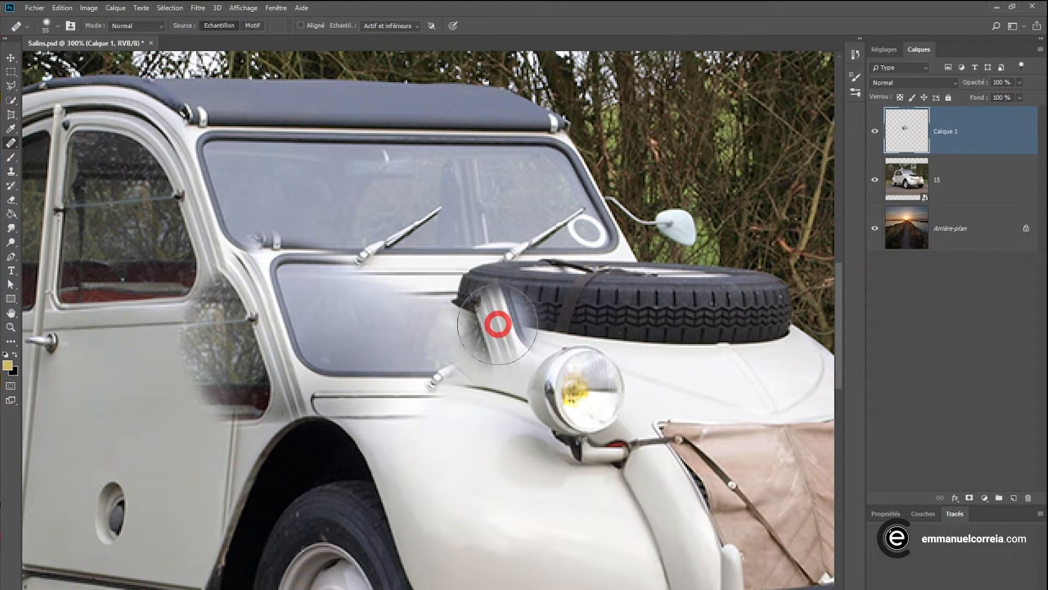
Confirm the Outils preferences with the legacy healing algorithm on, and delete the retouching layer
{"action": "key", "text": "i"}
{"action": "key", "text": "ctrl+k"}
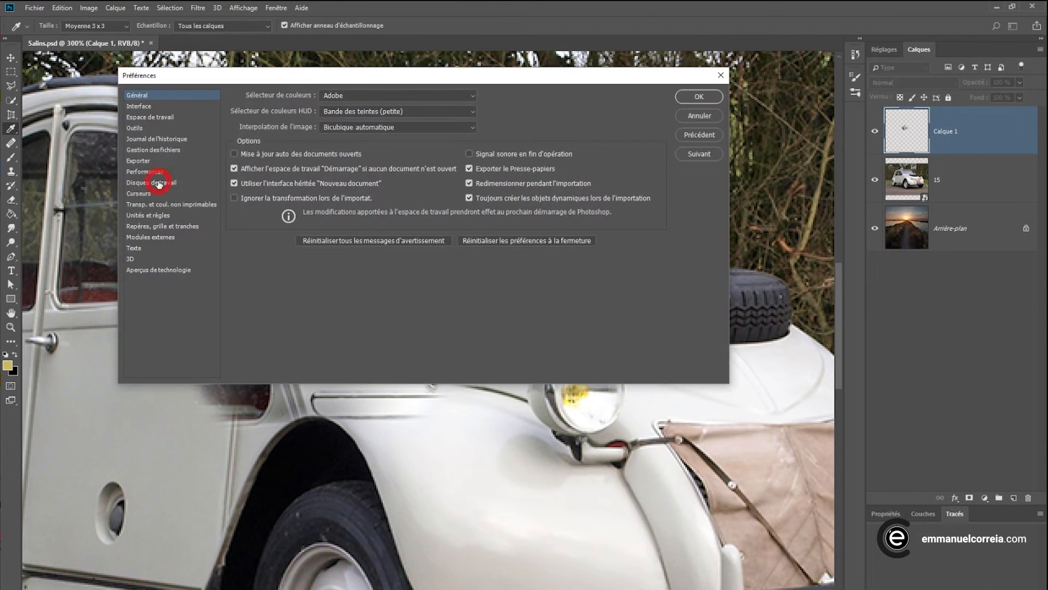
{"action": "left_click", "coordinate": [140, 129]}
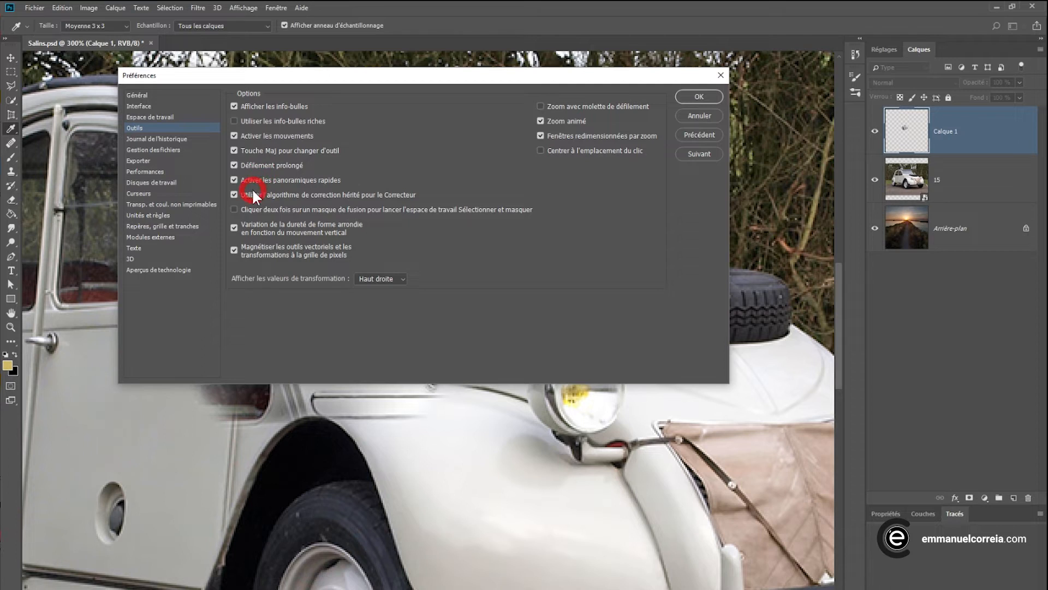
{"action": "left_click", "coordinate": [288, 193]}
{"action": "left_click", "coordinate": [700, 98]}
{"action": "mouse_move", "coordinate": [935, 136]}
{"action": "left_mouse_down"}
{"action": "mouse_move", "coordinate": [1029, 468]}
{"action": "mouse_move", "coordinate": [1028, 498]}
{"action": "left_mouse_up"}
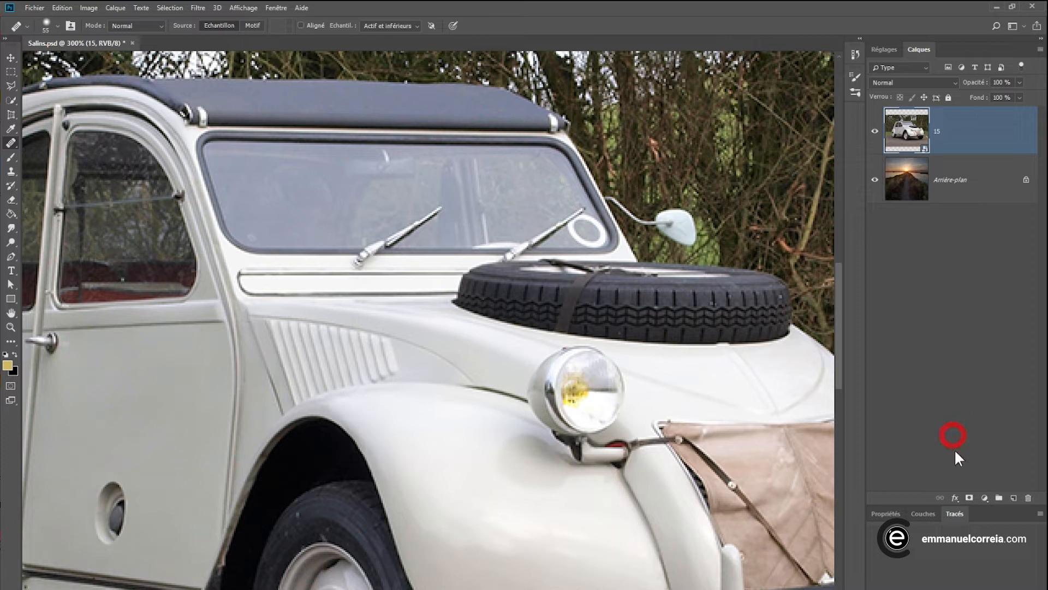
Add a layer mask to layer 15 and float its mask properties over the image
{"action": "left_click", "coordinate": [969, 498]}
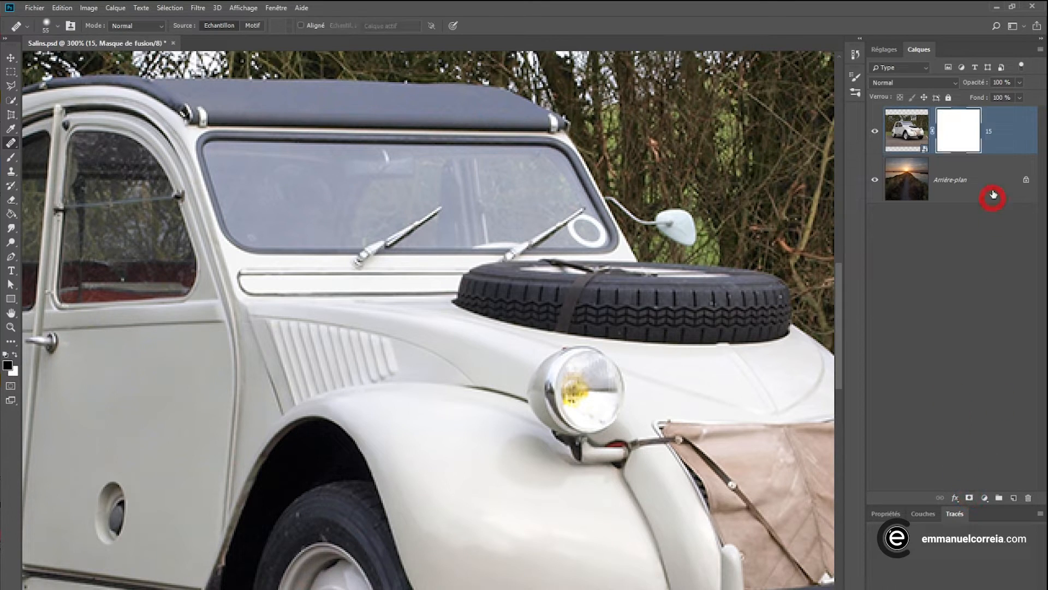
{"action": "double_click", "coordinate": [960, 139]}
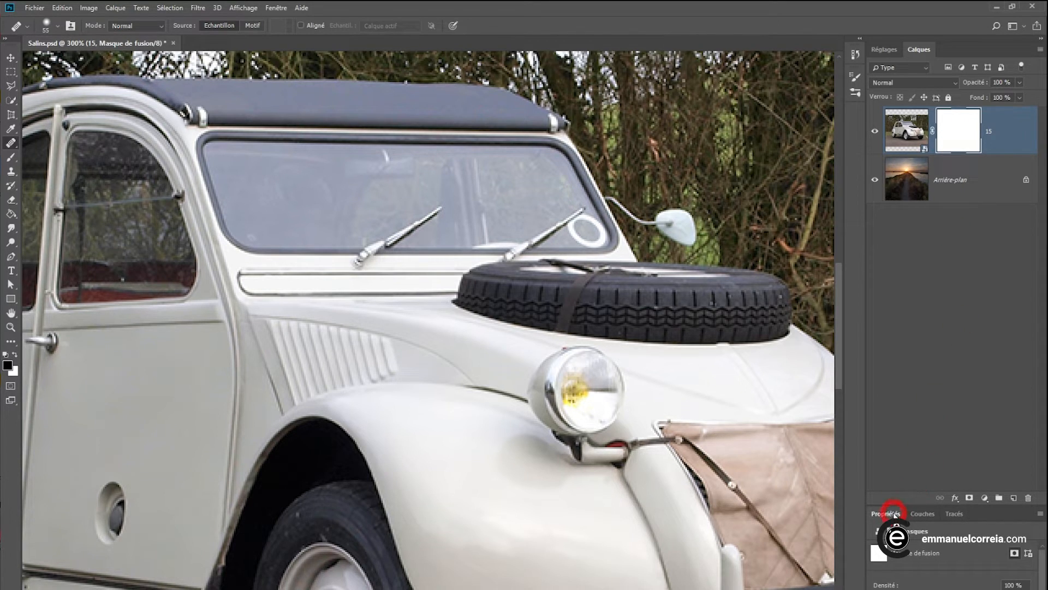
{"action": "left_click_drag", "start_coordinate": [886, 513], "coordinate": [607, 388]}
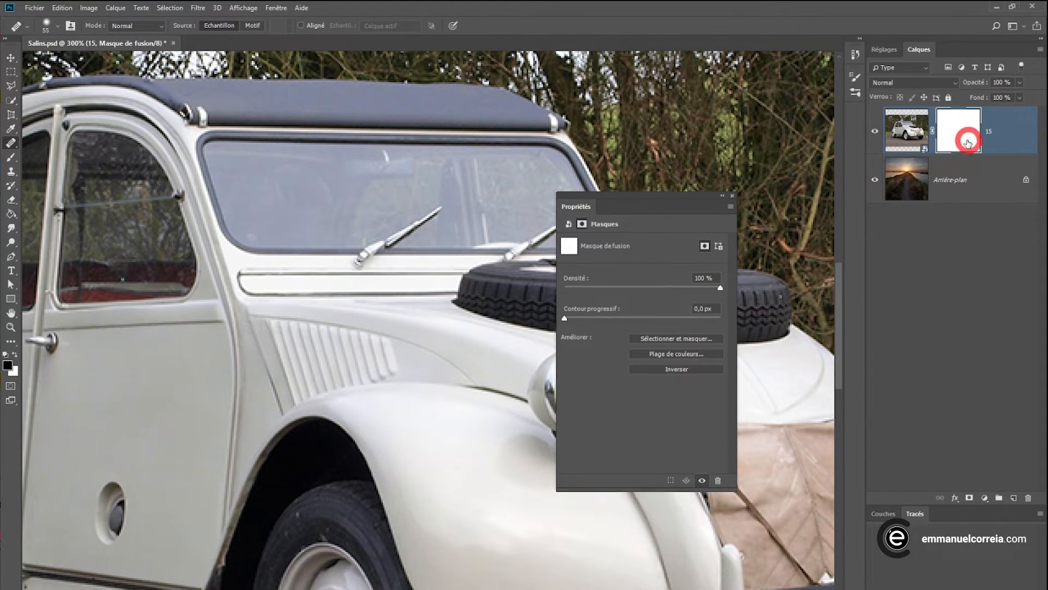
In the Outils preferences, enable launching "Sélectionner et masquer" from a layer mask, and try it on layer 15's mask
{"action": "key", "text": "i"}
{"action": "key", "text": "ctrl+k"}
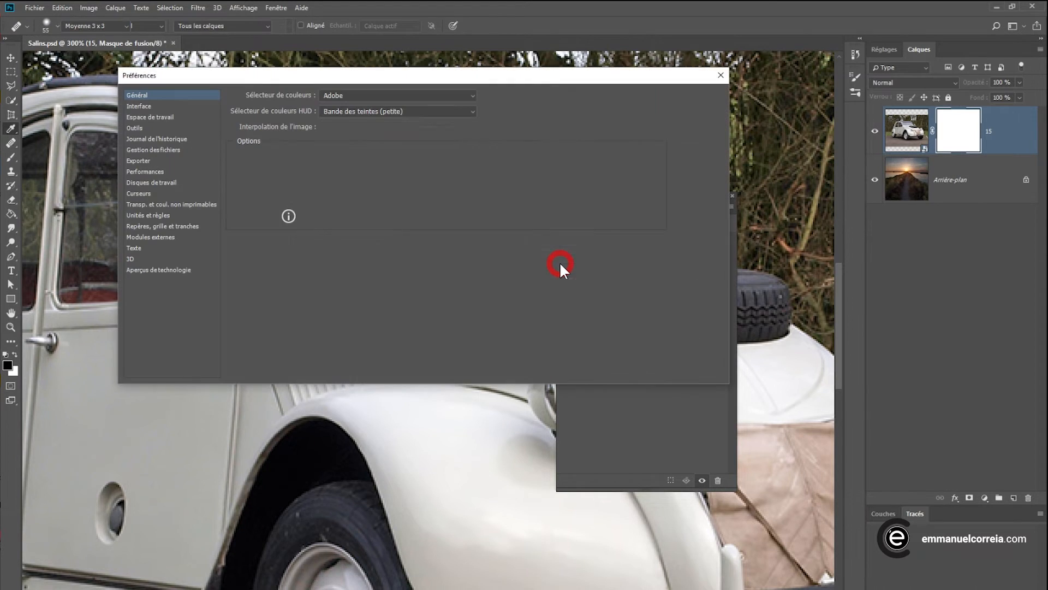
{"action": "left_click", "coordinate": [136, 129]}
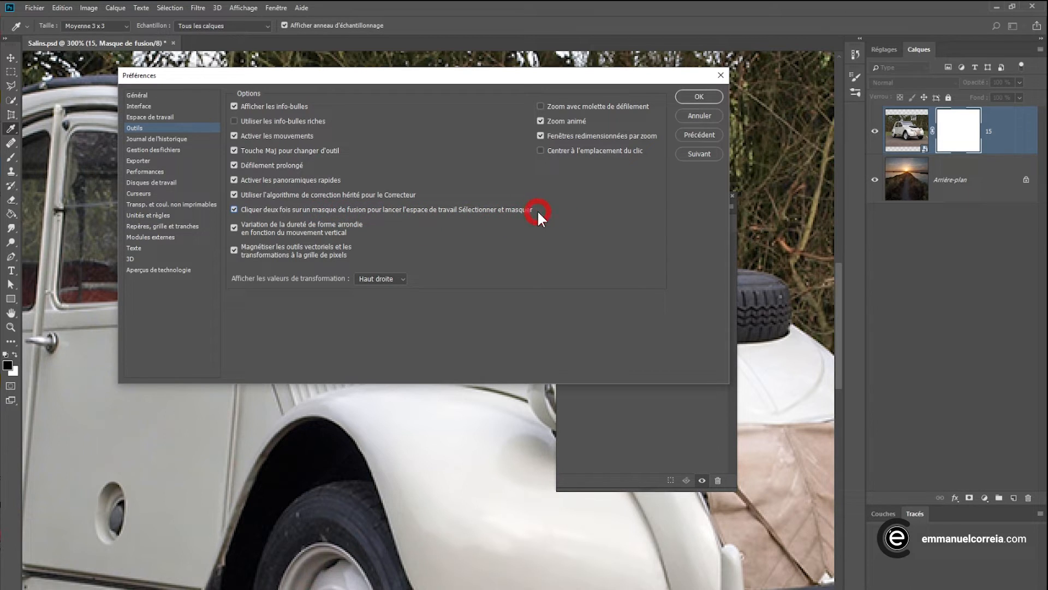
{"action": "left_click", "coordinate": [703, 101]}
{"action": "key", "text": "j"}
{"action": "double_click", "coordinate": [960, 133]}
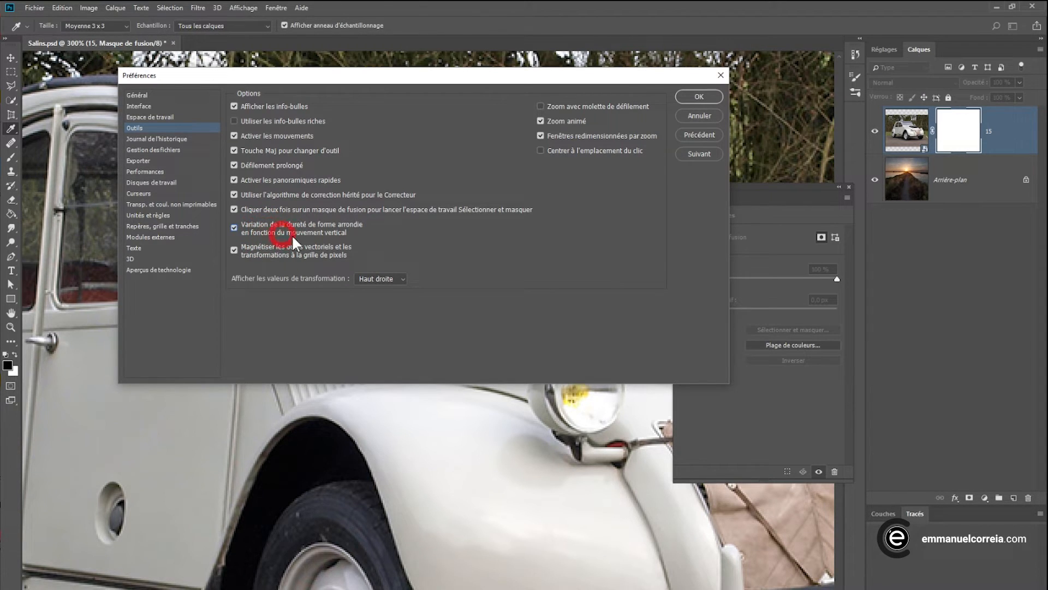
Confirm the Outils preferences, set the Brush to 100% opacity and adjust its size and hardness on the canvas
{"action": "left_click", "coordinate": [699, 97]}
{"action": "key", "text": "b"}
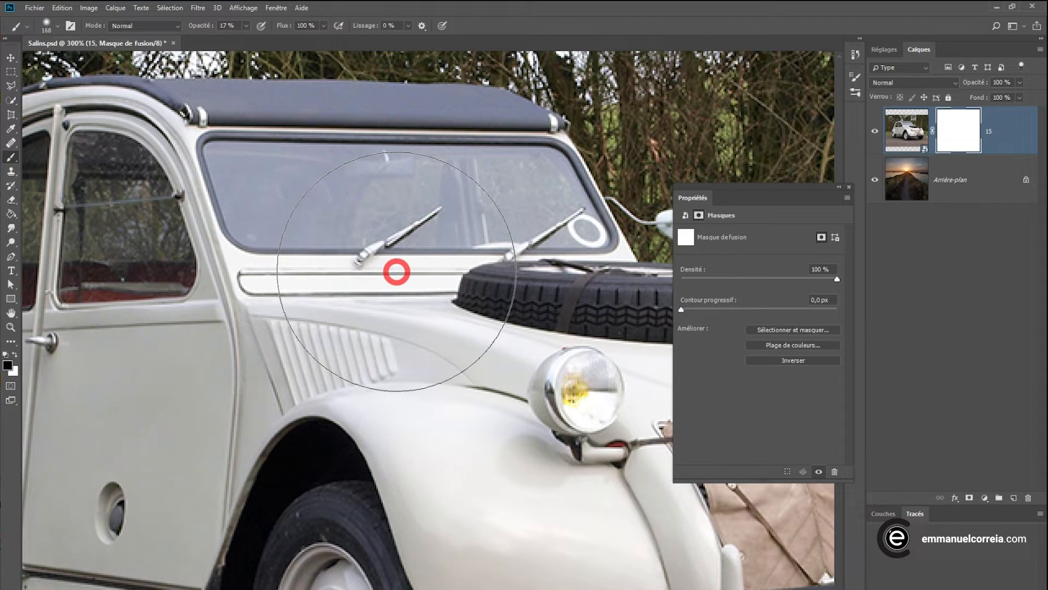
{"action": "key", "text": "alt"}
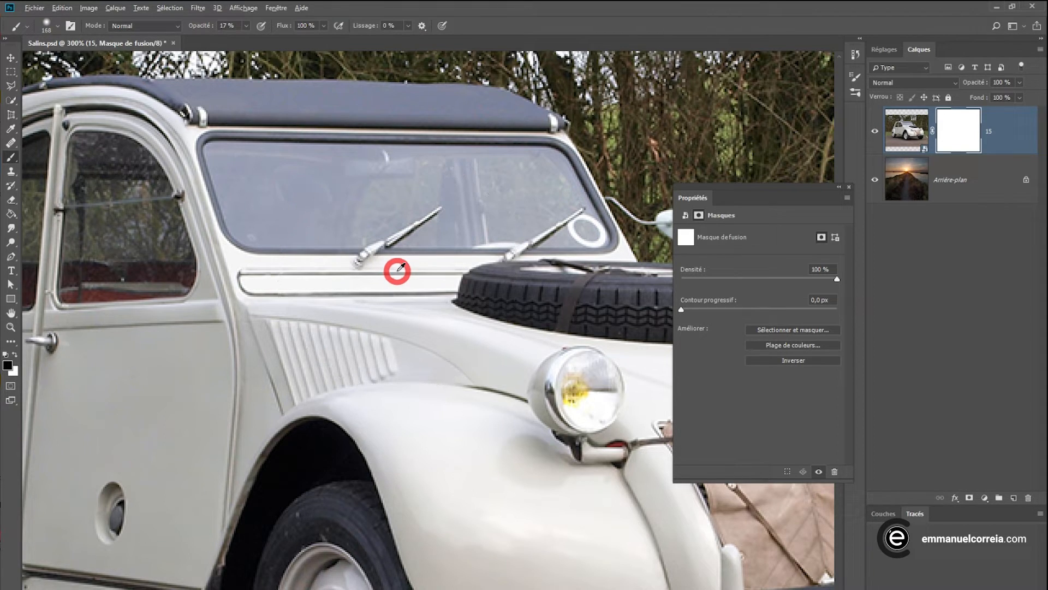
{"action": "key", "text": "0"}
{"action": "mouse_move", "coordinate": [398, 301]}
{"action": "left_mouse_down"}
{"action": "mouse_move", "coordinate": [337, 303]}
{"action": "mouse_move", "coordinate": [451, 275]}
{"action": "mouse_move", "coordinate": [403, 273]}
{"action": "mouse_move", "coordinate": [339, 295]}
{"action": "mouse_move", "coordinate": [343, 311]}
{"action": "mouse_move", "coordinate": [461, 314]}
{"action": "mouse_move", "coordinate": [372, 322]}
{"action": "mouse_move", "coordinate": [444, 327]}
{"action": "mouse_move", "coordinate": [424, 131]}
{"action": "mouse_move", "coordinate": [417, 289]}
{"action": "mouse_move", "coordinate": [435, 393]}
{"action": "mouse_move", "coordinate": [418, 155]}
{"action": "mouse_move", "coordinate": [429, 312]}
{"action": "mouse_move", "coordinate": [409, 154]}
{"action": "mouse_move", "coordinate": [398, 265]}
{"action": "mouse_move", "coordinate": [459, 320]}
{"action": "mouse_move", "coordinate": [448, 319]}
{"action": "left_mouse_up"}
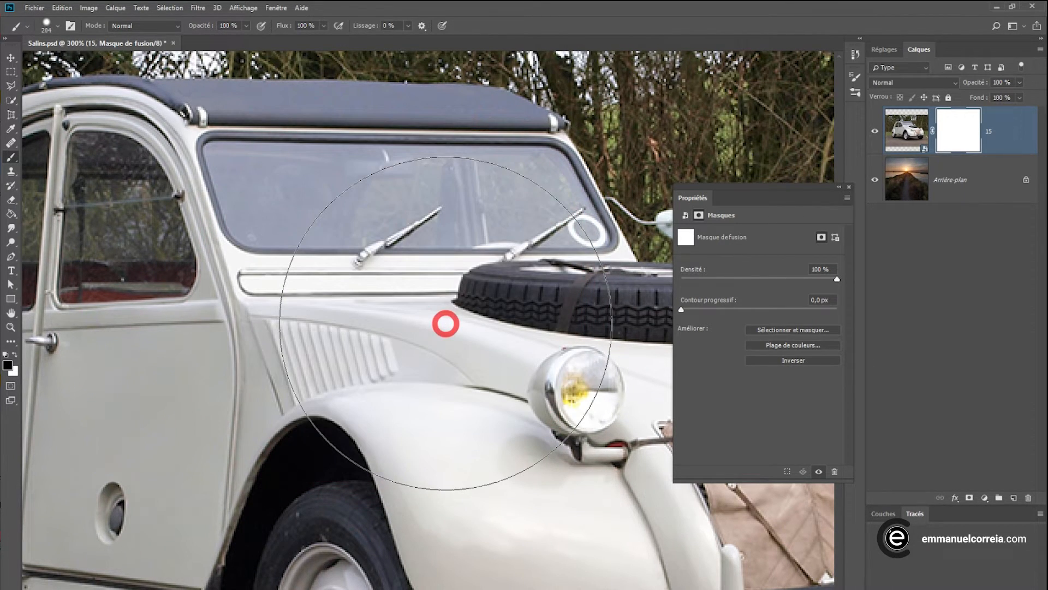
Turn off "Variation de la dureté de forme arrondie en fonction du mouvement vertical" and adjust the brush to 180 px and 77% opacity
{"action": "key", "text": "ctrl+k"}
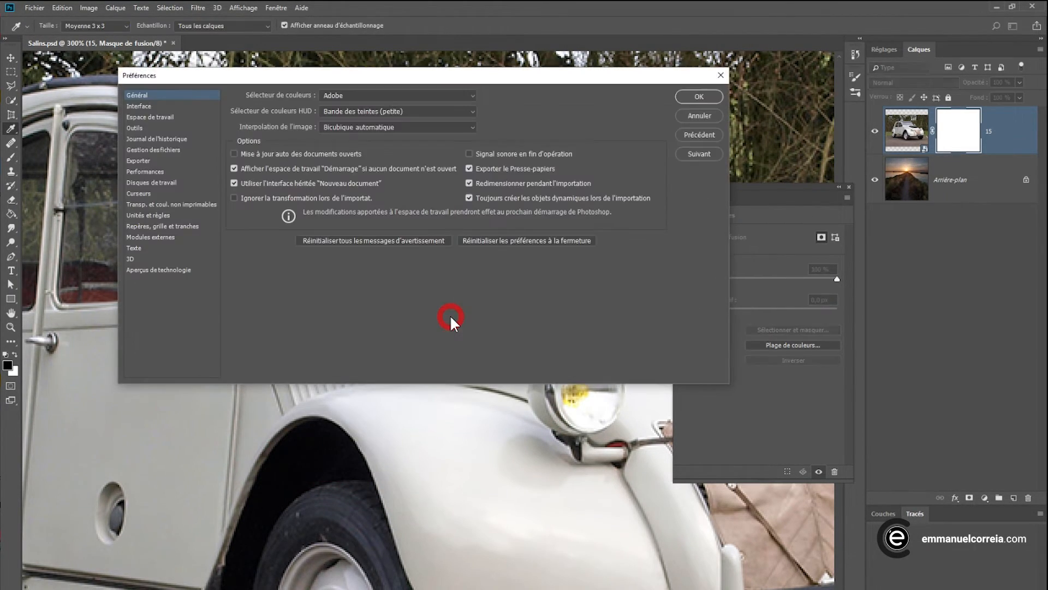
{"action": "left_click", "coordinate": [142, 128]}
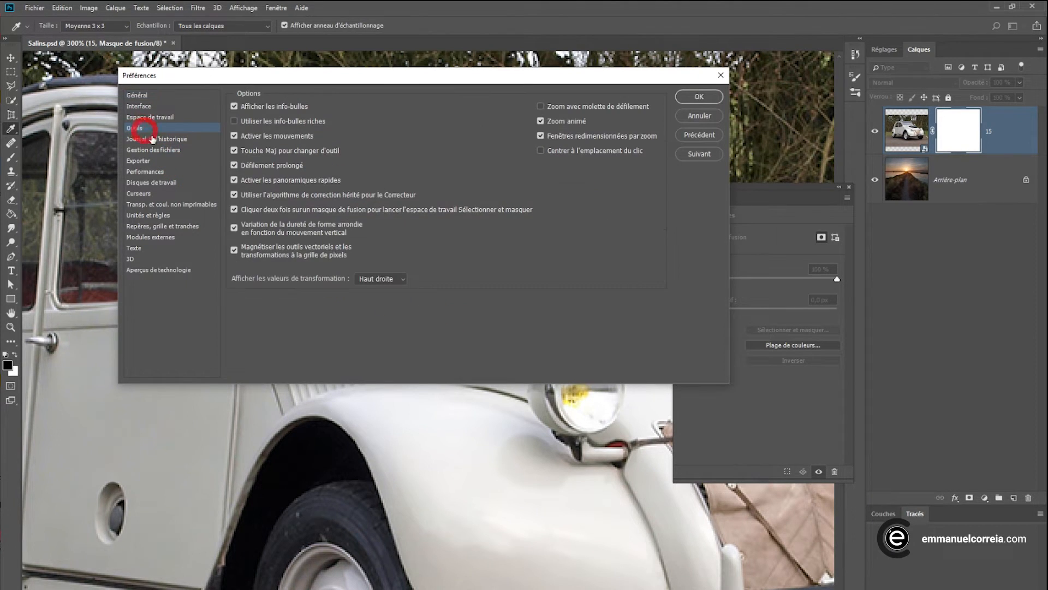
{"action": "left_click", "coordinate": [279, 227]}
{"action": "left_click", "coordinate": [700, 97]}
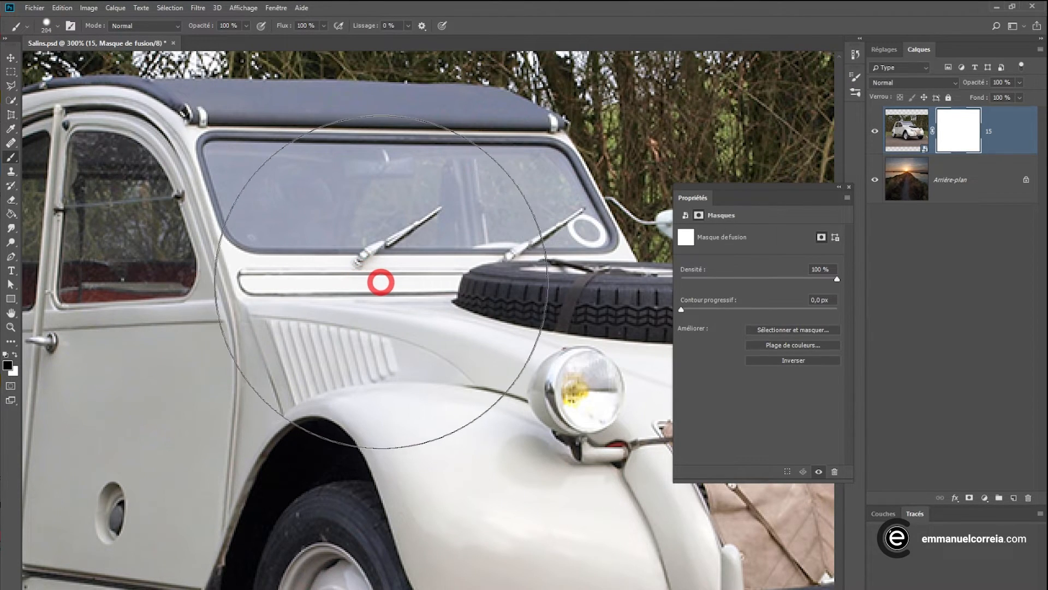
{"action": "mouse_move", "coordinate": [402, 279]}
{"action": "left_mouse_down"}
{"action": "mouse_move", "coordinate": [361, 284]}
{"action": "mouse_move", "coordinate": [312, 266]}
{"action": "mouse_move", "coordinate": [371, 388]}
{"action": "mouse_move", "coordinate": [404, 234]}
{"action": "mouse_move", "coordinate": [395, 339]}
{"action": "mouse_move", "coordinate": [405, 202]}
{"action": "mouse_move", "coordinate": [393, 259]}
{"action": "mouse_move", "coordinate": [402, 305]}
{"action": "mouse_move", "coordinate": [402, 206]}
{"action": "mouse_move", "coordinate": [403, 297]}
{"action": "mouse_move", "coordinate": [445, 345]}
{"action": "left_mouse_up"}
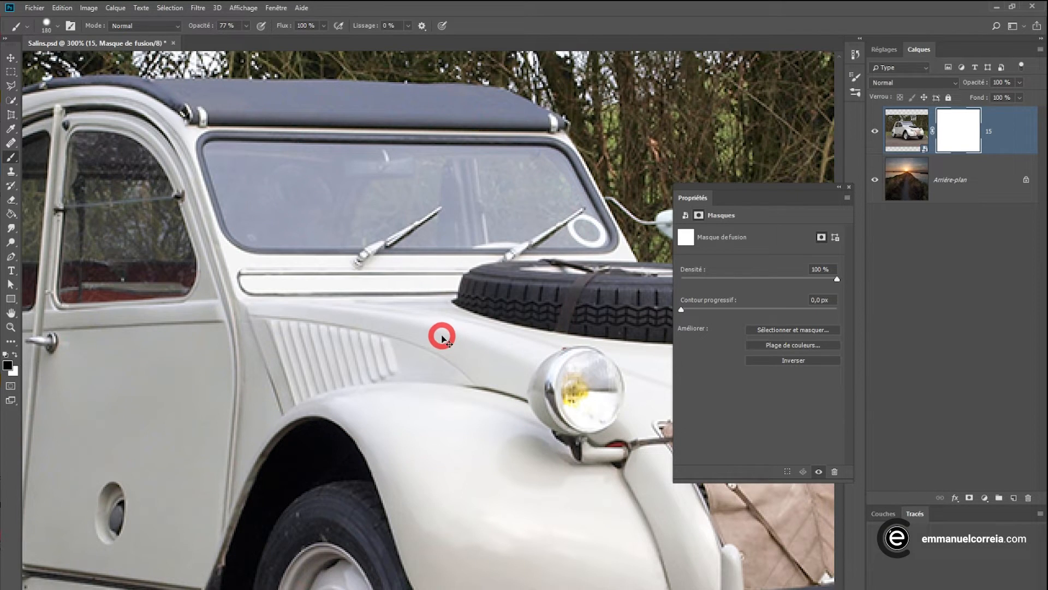
Turn "Variation de la dureté de forme arrondie en fonction du mouvement vertical" back on in the Outils preferences
{"action": "key", "text": "ctrl+k"}
{"action": "left_click", "coordinate": [134, 127]}
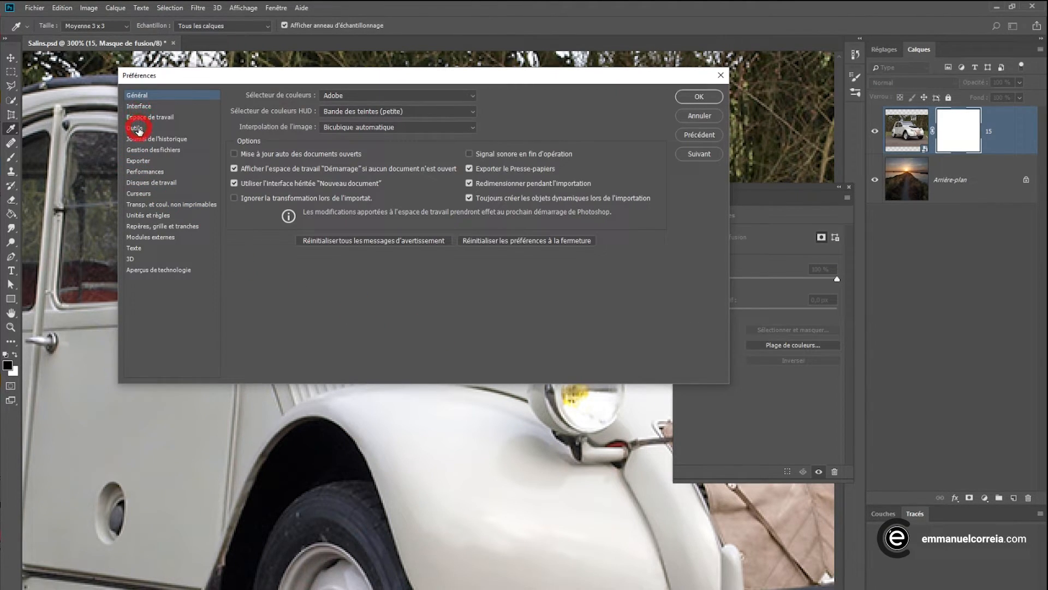
{"action": "left_click", "coordinate": [270, 228]}
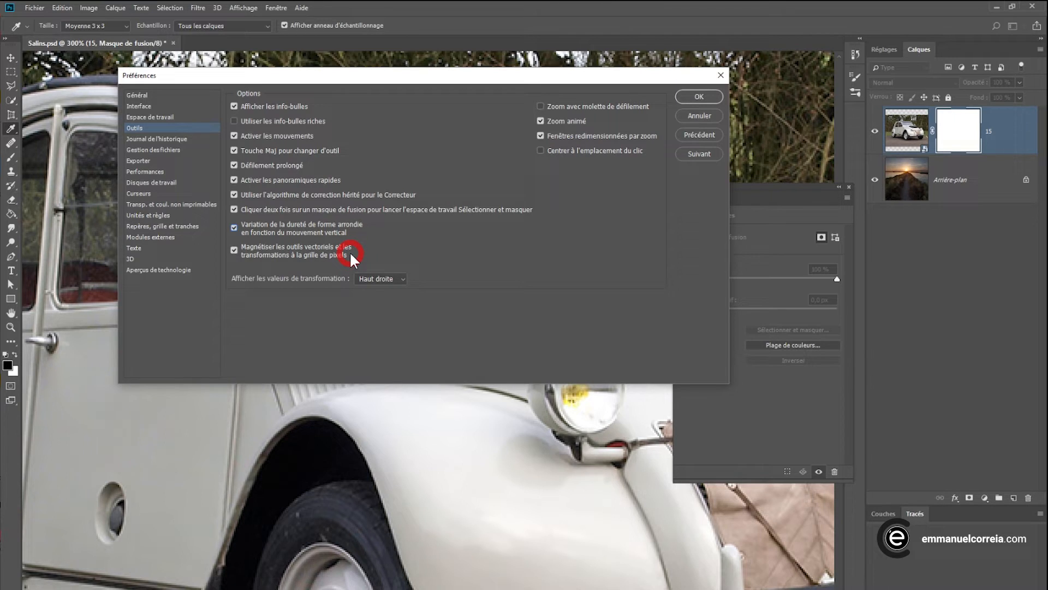
Review the pixel-grid snapping option and the position choices for "Afficher les valeurs de transformation", and close the preferences
{"action": "mouse_move", "coordinate": [350, 257]}
{"action": "left_click", "coordinate": [401, 280]}
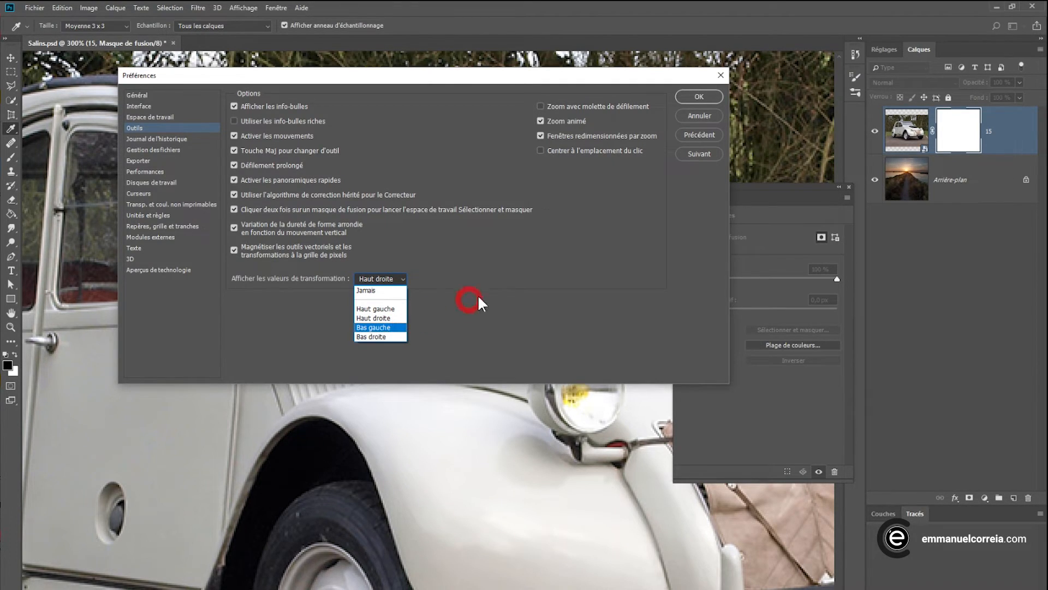
{"action": "left_click", "coordinate": [708, 109]}
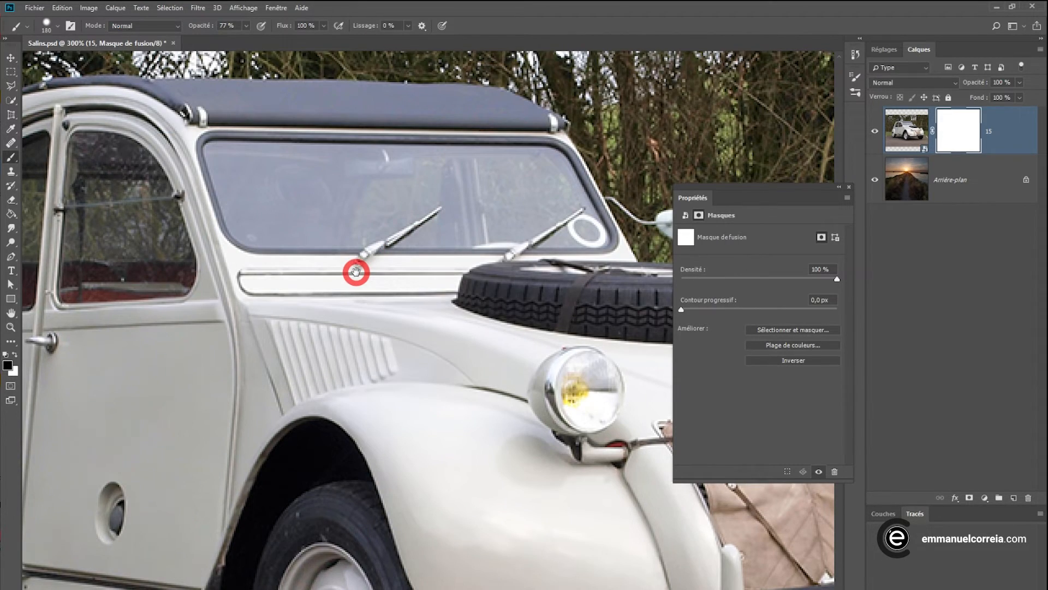
Try scaling layer 15 to about 87% width and 90% height with Free Transform, cancel it and return to the Brush
{"action": "scroll", "coordinate": [356, 271], "scroll_direction": "down", "scroll_amount": 3}
{"action": "left_click_drag", "start_coordinate": [356, 272], "coordinate": [306, 257]}
{"action": "scroll", "coordinate": [306, 259], "scroll_direction": "up", "scroll_amount": 1}
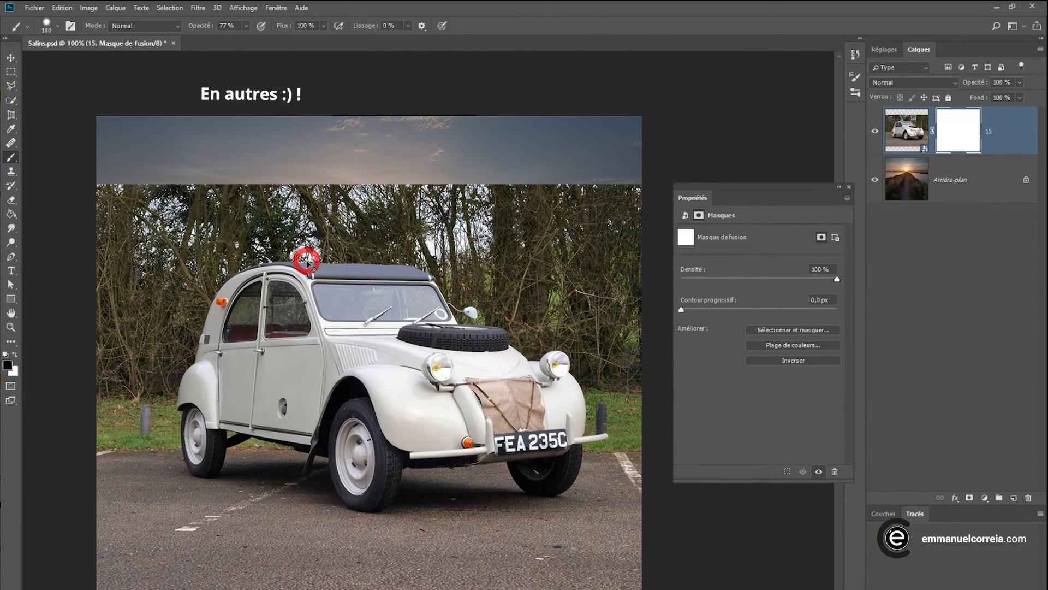
{"action": "key", "text": "ctrl+t"}
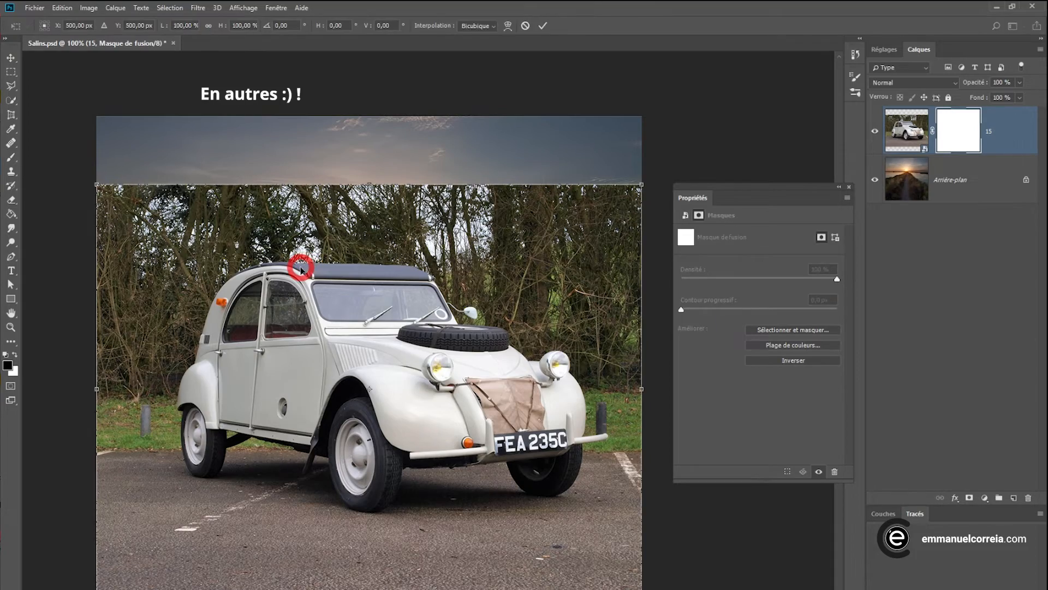
{"action": "left_click_drag", "start_coordinate": [95, 184], "coordinate": [167, 227]}
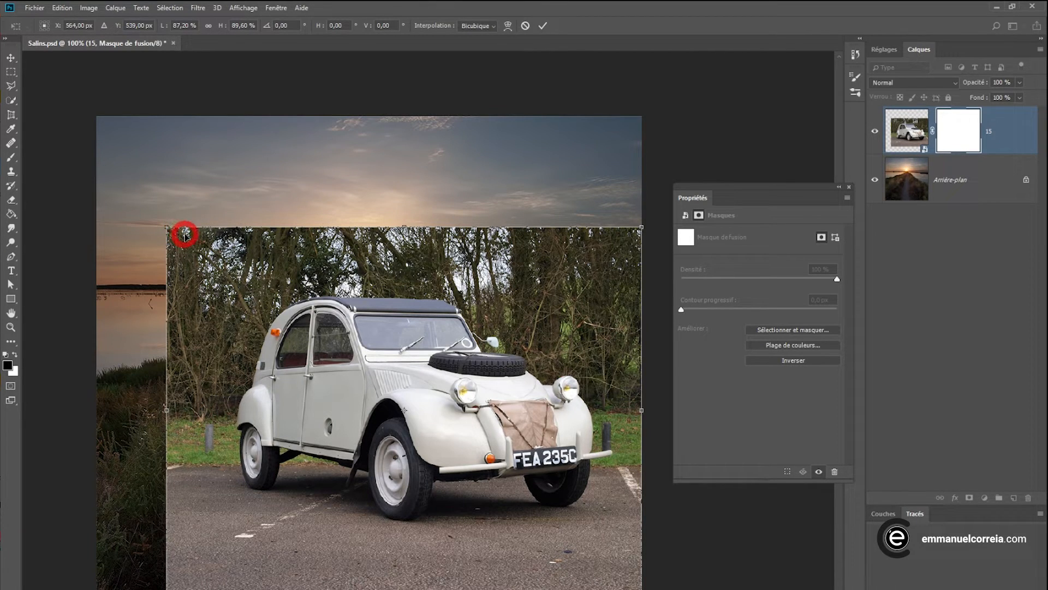
{"action": "left_click", "coordinate": [525, 25]}
{"action": "key", "text": "b"}
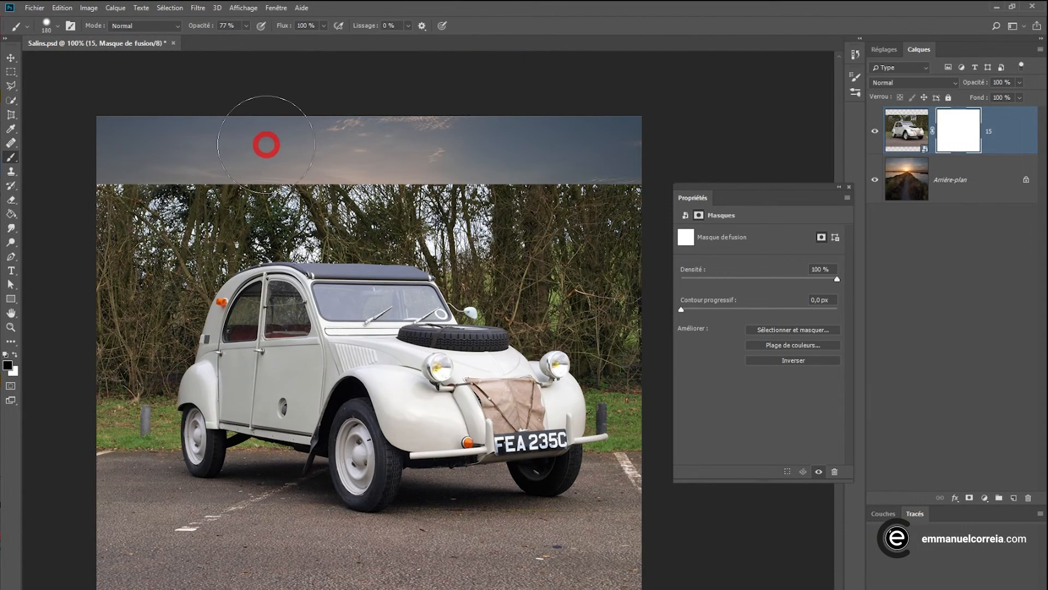
Set "Afficher les valeurs de transformation" to "Jamais" in the Outils preferences, confirm it and return to the Brush
{"action": "key", "text": "i"}
{"action": "key", "text": "ctrl+k"}
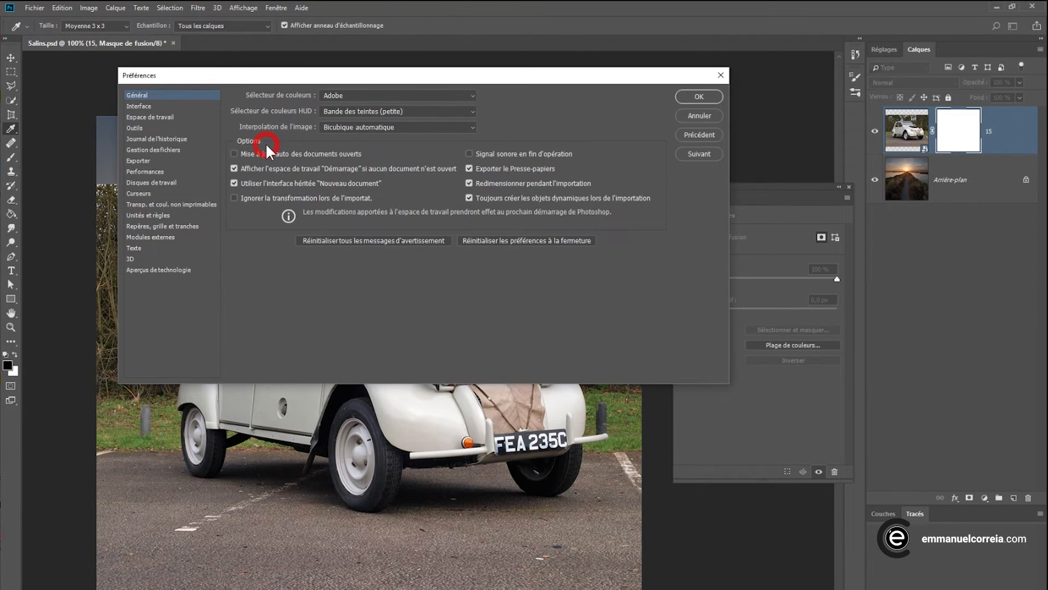
{"action": "left_click", "coordinate": [136, 130]}
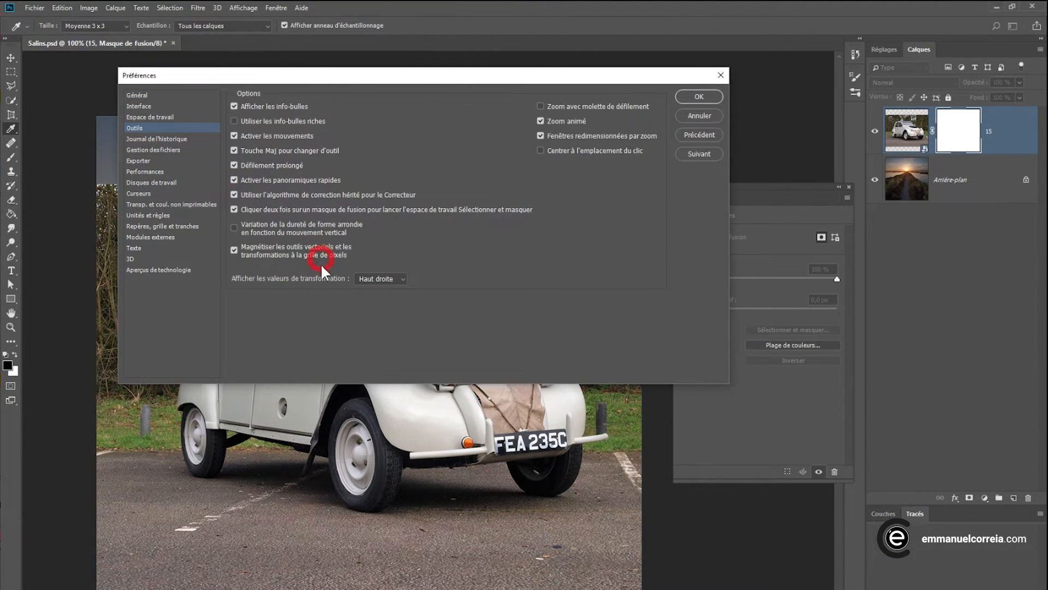
{"action": "left_click", "coordinate": [361, 279]}
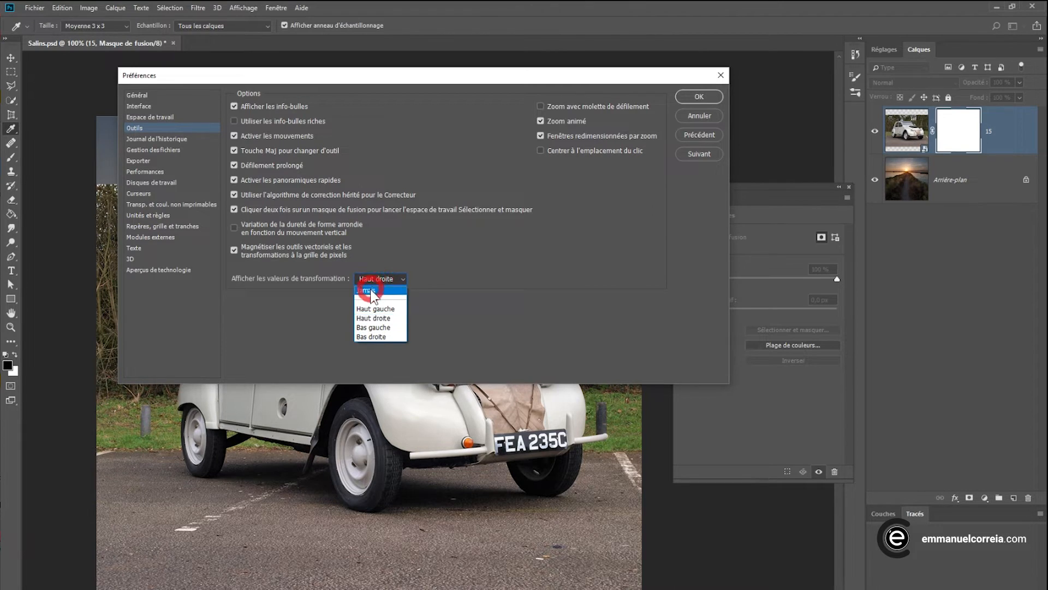
{"action": "left_click", "coordinate": [374, 291]}
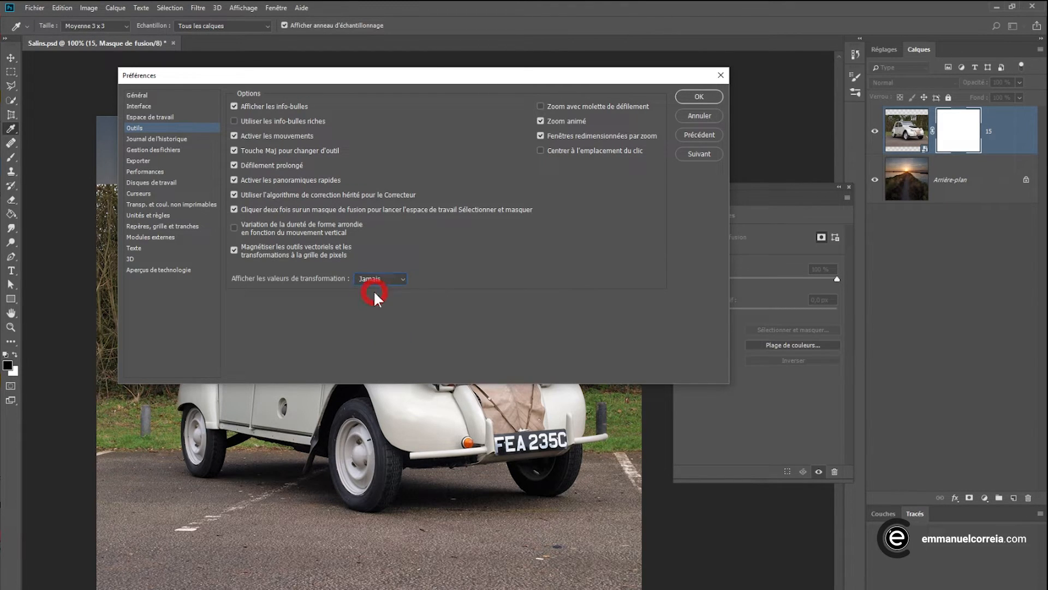
{"action": "left_click", "coordinate": [694, 97]}
{"action": "key", "text": "b"}
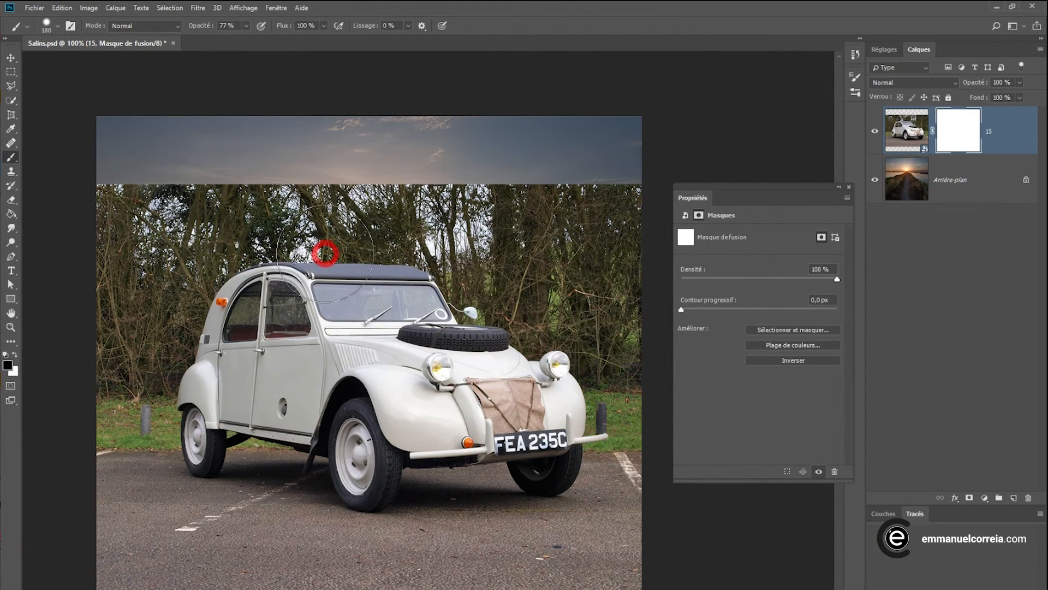
Try scaling layer 15 to about 91.2% with Free Transform and cancel the transformation
{"action": "key", "text": "ctrl+t"}
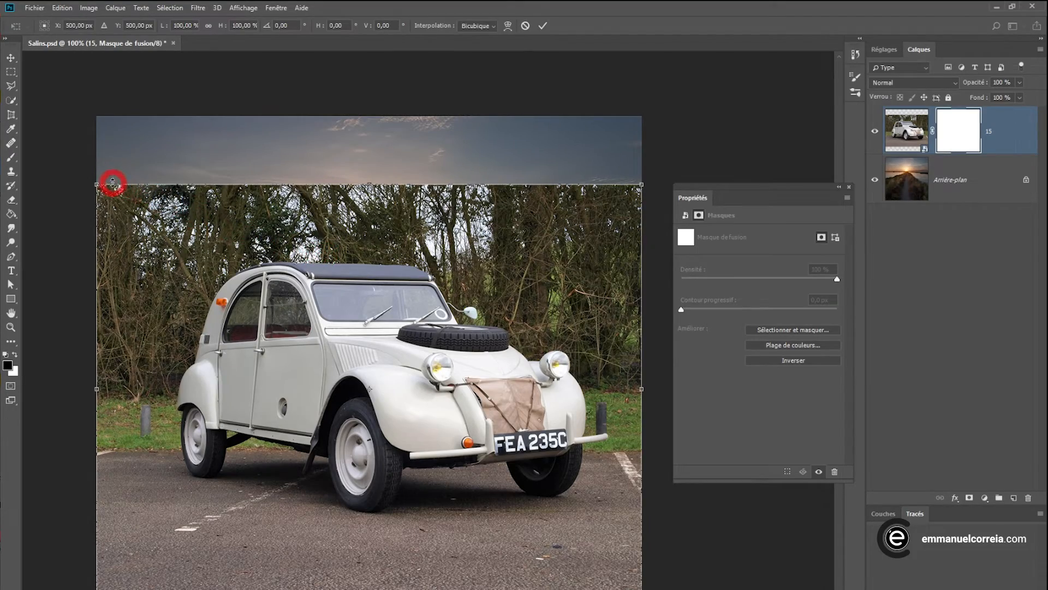
{"action": "left_click_drag", "start_coordinate": [98, 185], "coordinate": [144, 224]}
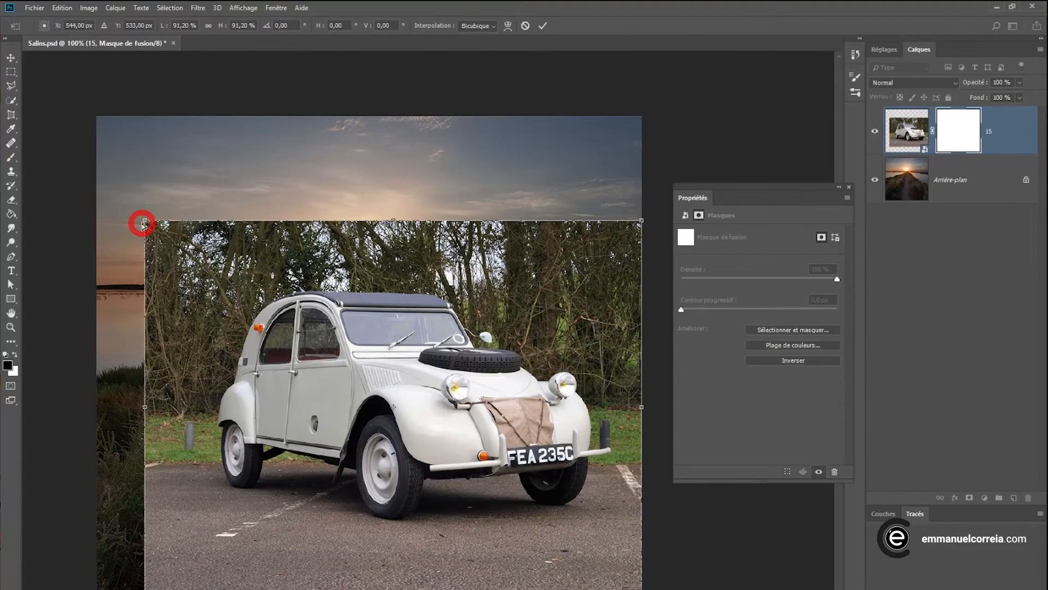
{"action": "left_click", "coordinate": [526, 26]}
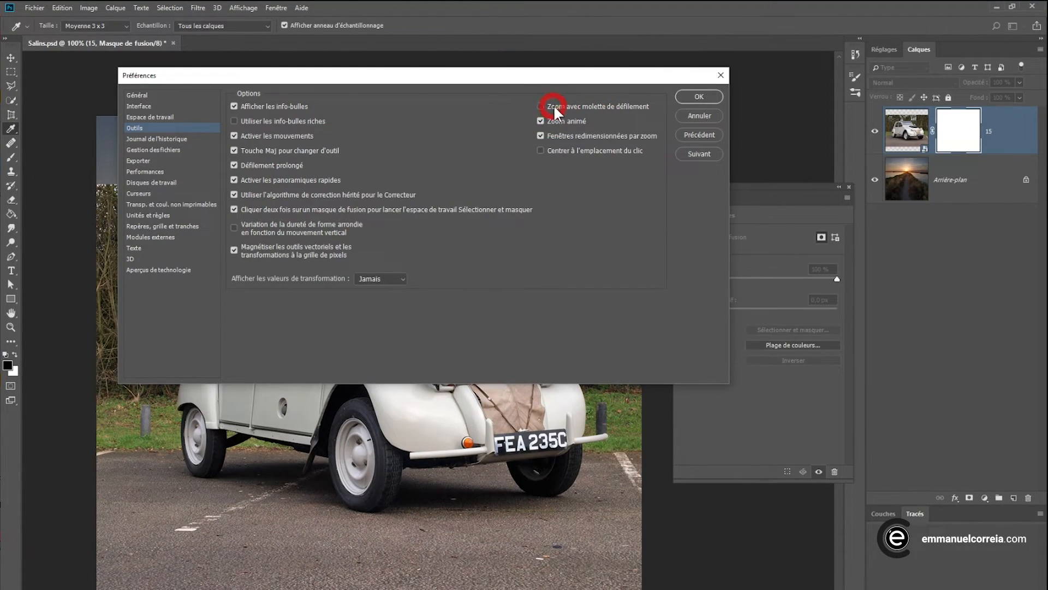
Apply the Outils preferences and try out "Zoom avec molette de défilement" by zooming the car image in and out
{"action": "left_click_drag", "start_coordinate": [564, 83], "coordinate": [471, 103]}
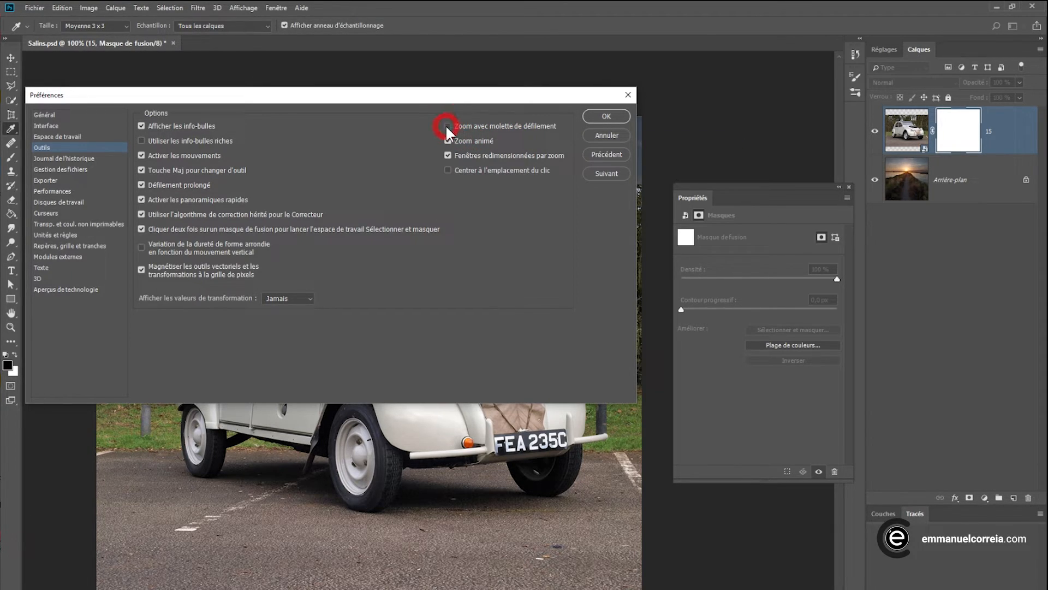
{"action": "left_click", "coordinate": [605, 116]}
{"action": "key", "text": "b"}
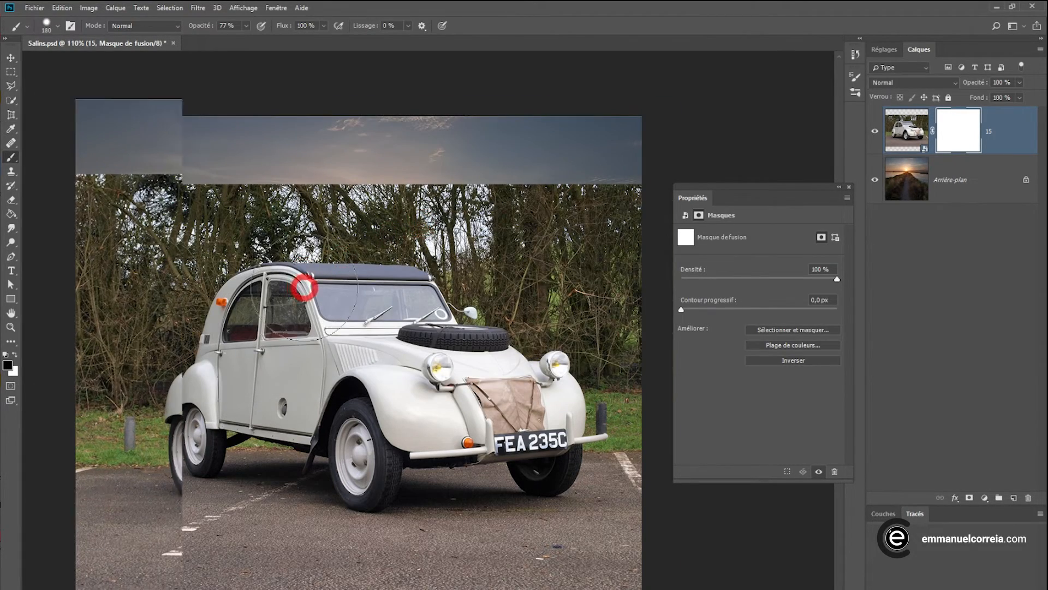
{"action": "scroll", "coordinate": [304, 289], "scroll_direction": "up", "scroll_amount": 3}
{"action": "scroll", "coordinate": [311, 286], "scroll_direction": "down", "scroll_amount": 4}
{"action": "scroll", "coordinate": [321, 285], "scroll_direction": "up", "scroll_amount": 4}
{"action": "scroll", "coordinate": [316, 285], "scroll_direction": "down", "scroll_amount": 4}
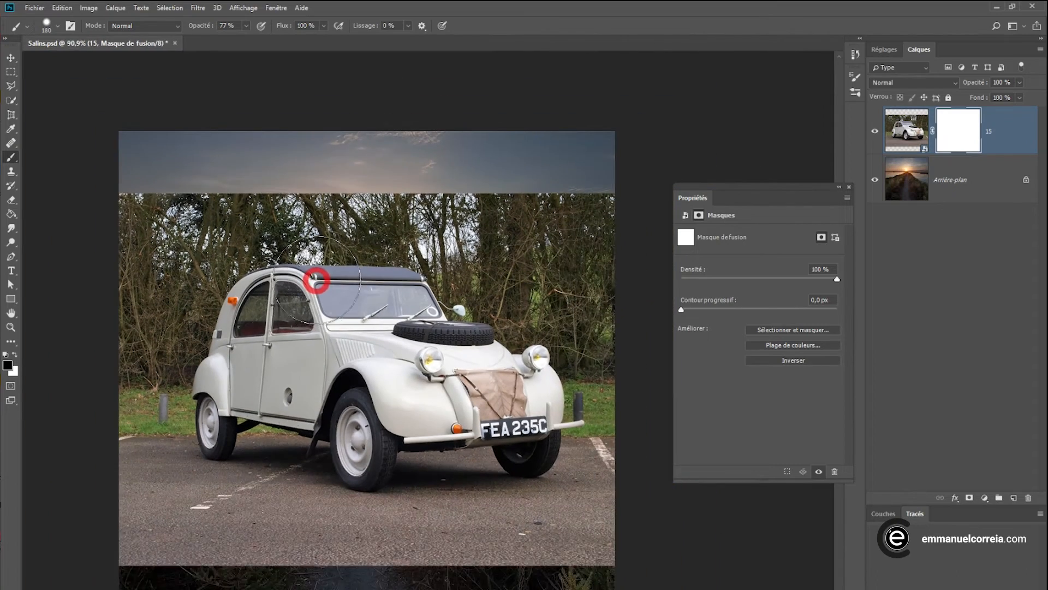
{"action": "scroll", "coordinate": [316, 282], "scroll_direction": "up", "scroll_amount": 2}
{"action": "scroll", "coordinate": [314, 276], "scroll_direction": "down", "scroll_amount": 1}
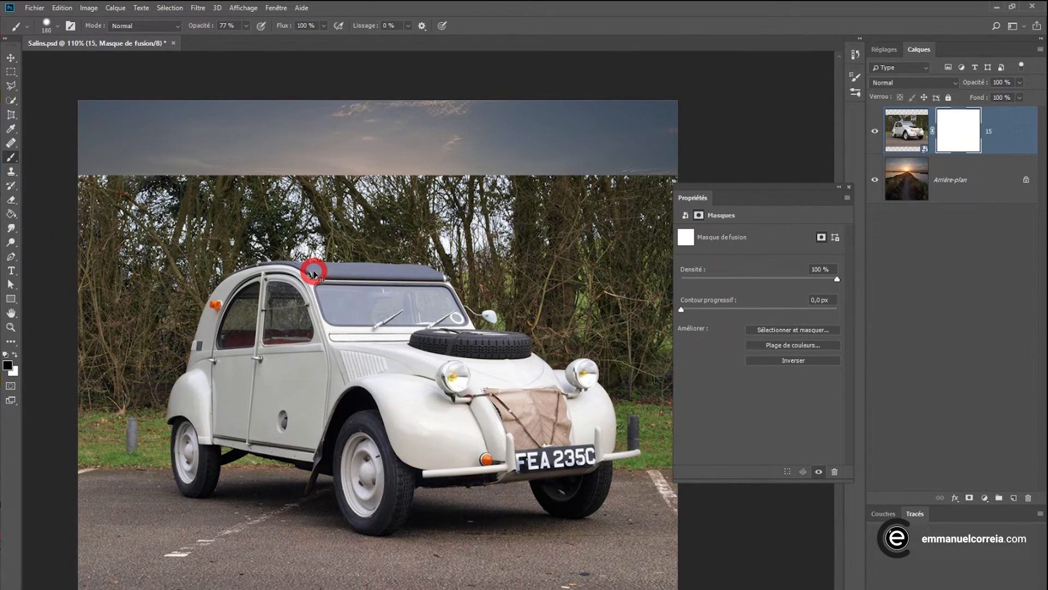
Switch to the Eyedropper and reopen the preferences
{"action": "key", "text": "i"}
{"action": "key", "text": "ctrl+k"}
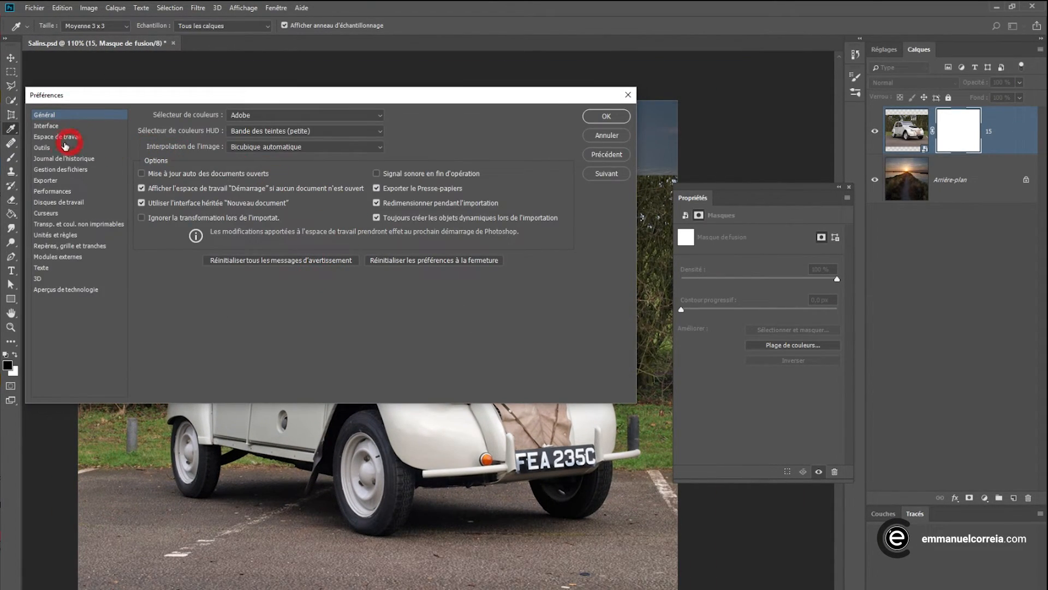
Confirm the tool preferences with "Zoom animé" enabled and test it by zooming in and out on the car
{"action": "left_click", "coordinate": [44, 149]}
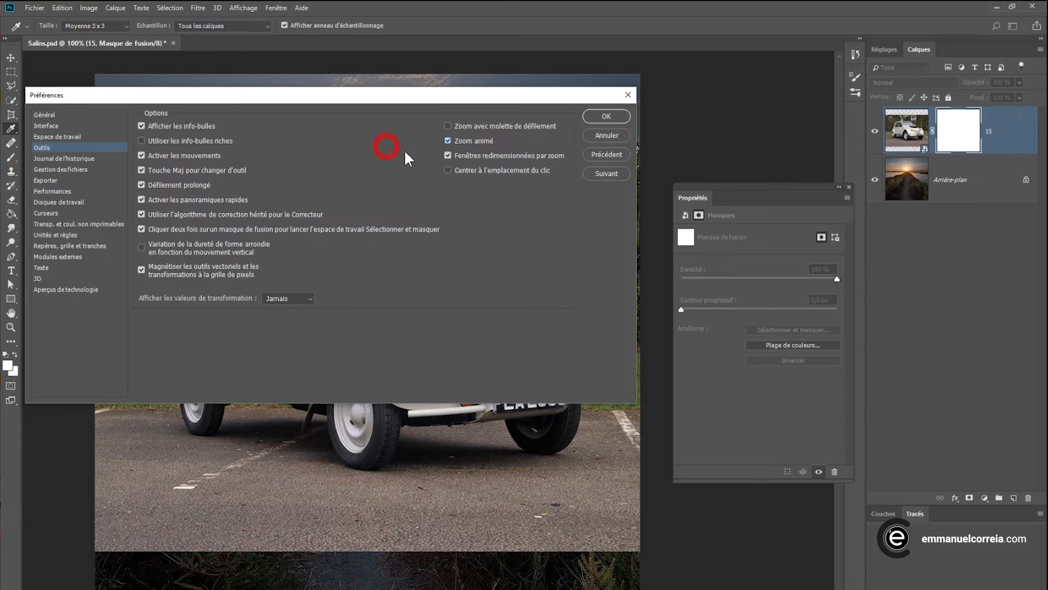
{"action": "left_click", "coordinate": [606, 116]}
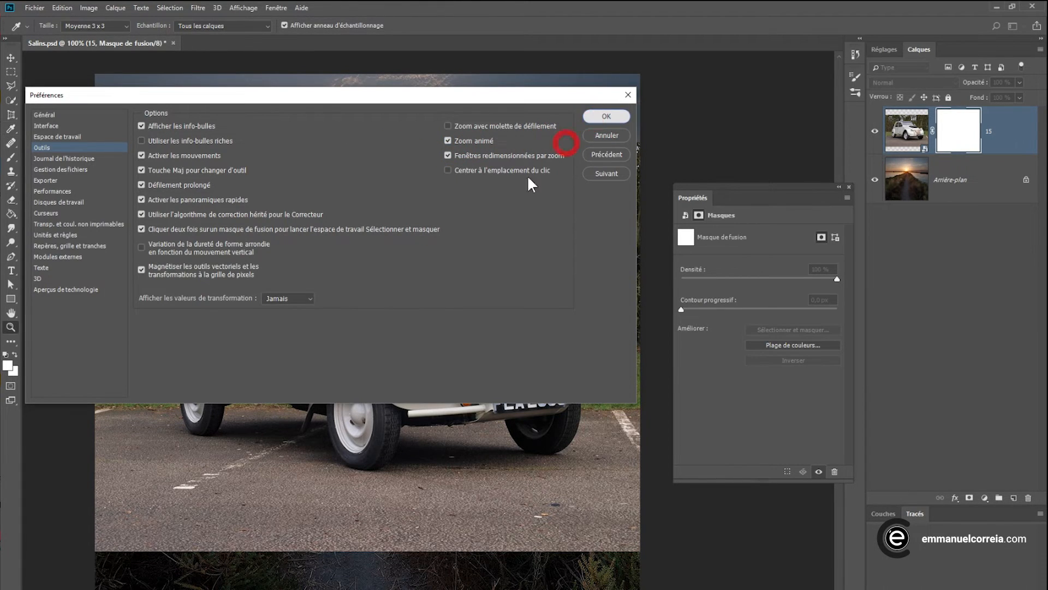
{"action": "key", "text": "z"}
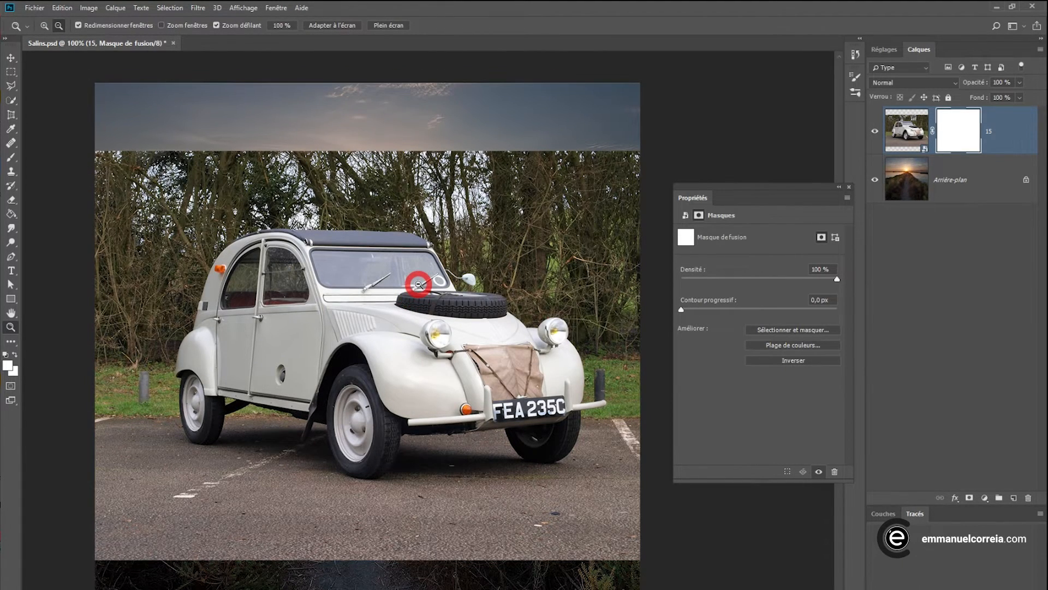
{"action": "left_click", "coordinate": [412, 285]}
{"action": "left_click", "coordinate": [412, 285]}
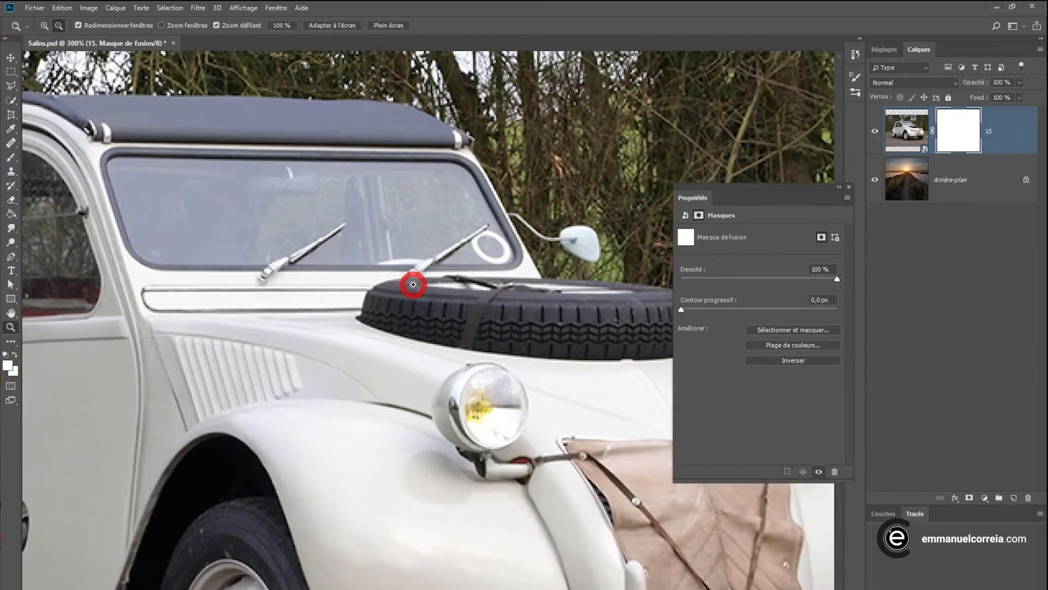
{"action": "left_click", "coordinate": [412, 285], "text": "alt"}
{"action": "left_click", "coordinate": [412, 285], "text": "alt"}
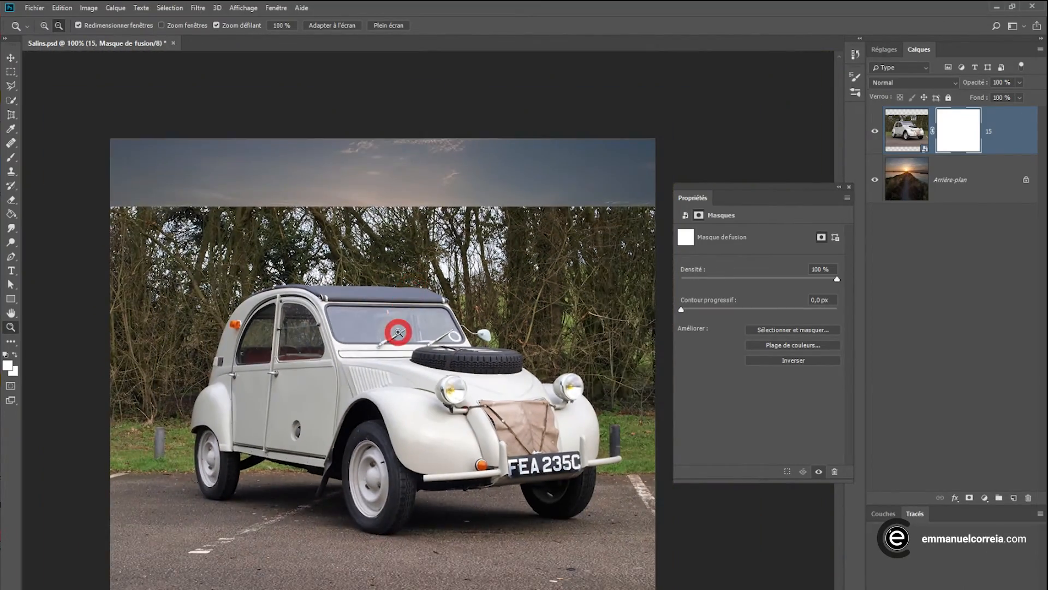
{"action": "left_click", "coordinate": [398, 332]}
{"action": "left_click_drag", "start_coordinate": [409, 392], "coordinate": [408, 314]}
{"action": "left_click", "coordinate": [386, 326], "text": "alt"}
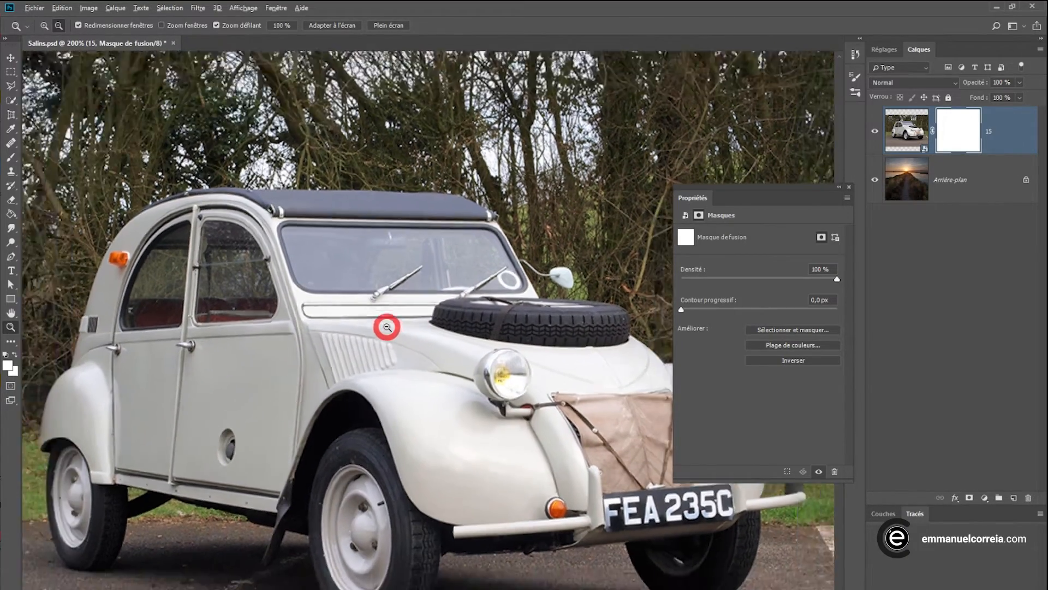
{"action": "left_click", "coordinate": [390, 339]}
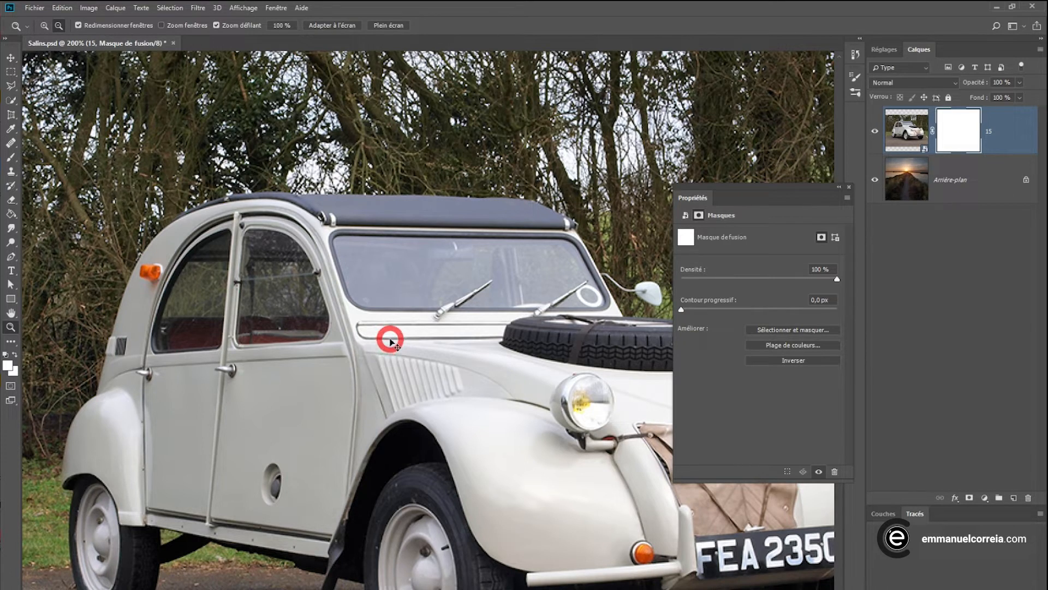
Review the "Fenêtres redimensionnées par zoom" preference and test zooming in and out on the docked image
{"action": "key", "text": "i"}
{"action": "key", "text": "ctrl+k"}
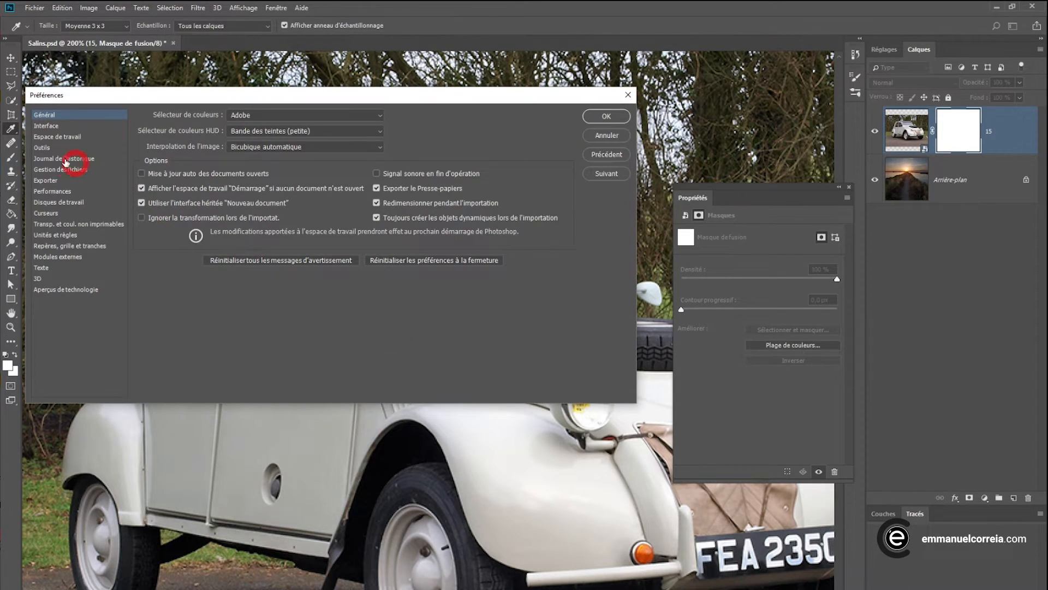
{"action": "left_click", "coordinate": [48, 148]}
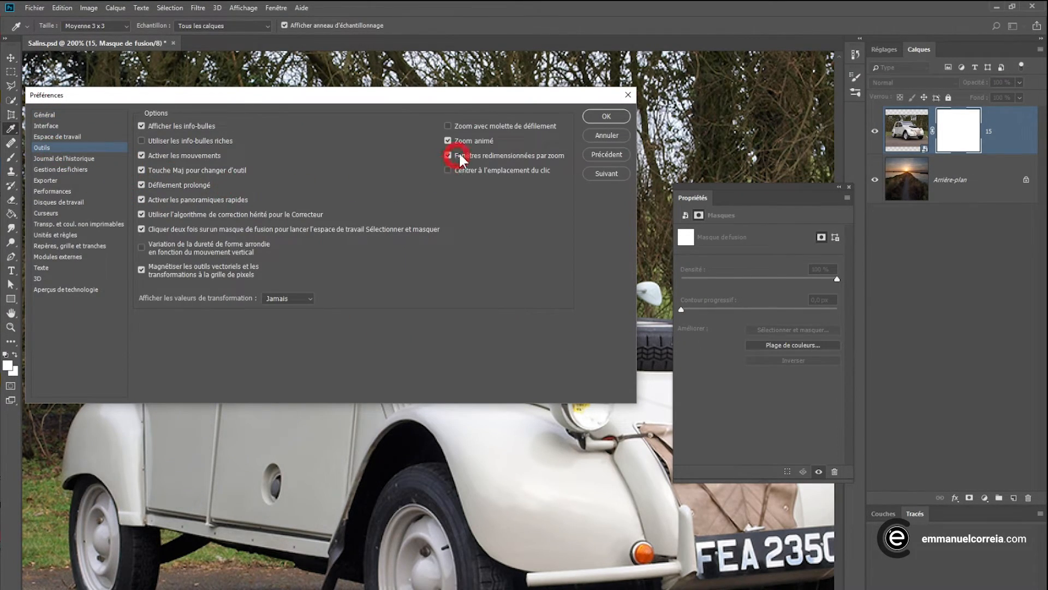
{"action": "left_click", "coordinate": [606, 116]}
{"action": "key", "text": "z"}
{"action": "left_click", "coordinate": [352, 354], "text": "alt"}
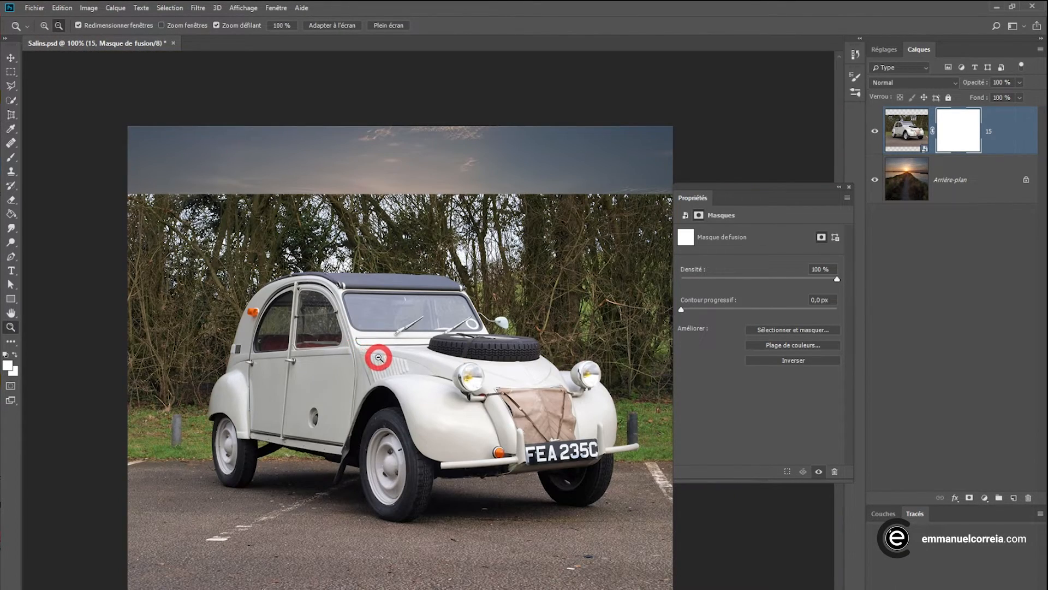
{"action": "left_click", "coordinate": [378, 357]}
{"action": "left_click", "coordinate": [379, 358]}
{"action": "left_click", "coordinate": [379, 358]}
{"action": "left_click", "coordinate": [379, 357], "text": "alt"}
{"action": "left_click", "coordinate": [379, 358], "text": "alt"}
{"action": "left_click", "coordinate": [378, 358], "text": "alt"}
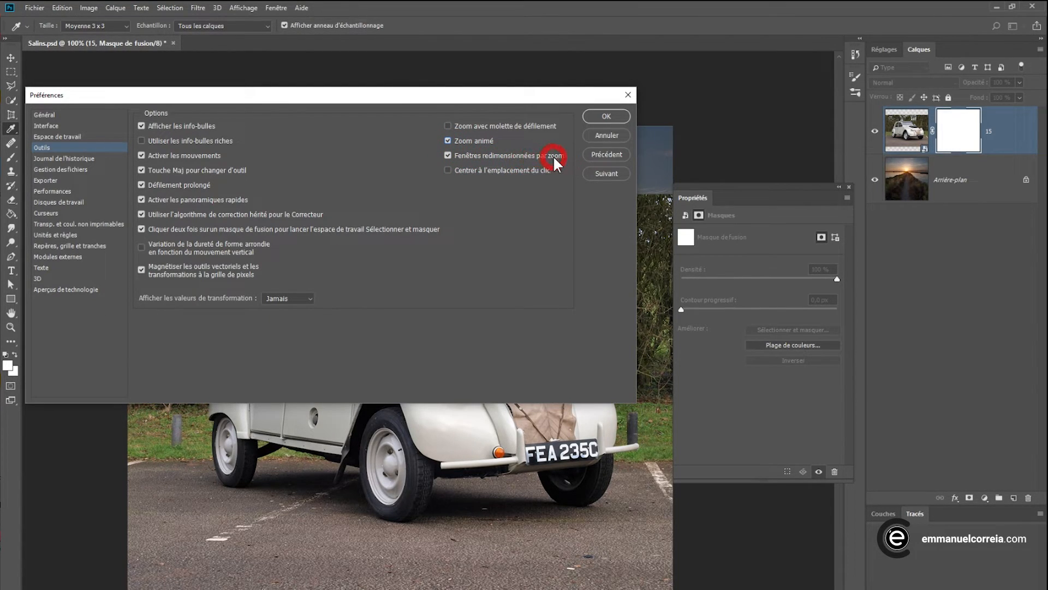
Confirm the preferences and undock the Salins.psd document into a floating window
{"action": "left_click", "coordinate": [587, 119]}
{"action": "left_click", "coordinate": [113, 44]}
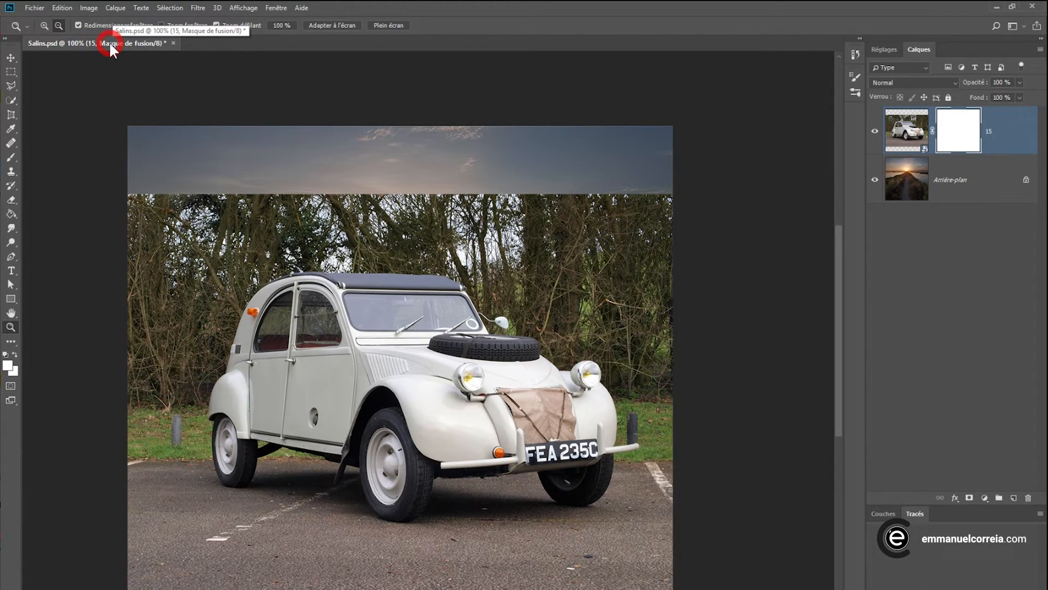
{"action": "left_click_drag", "start_coordinate": [112, 45], "coordinate": [127, 71]}
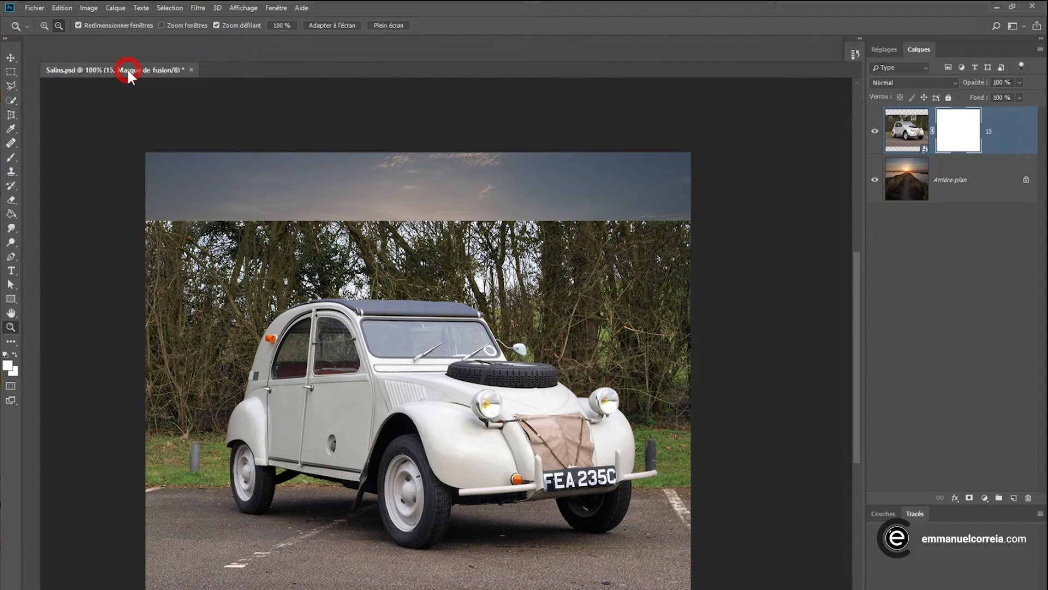
{"action": "left_click_drag", "start_coordinate": [127, 71], "coordinate": [232, 71]}
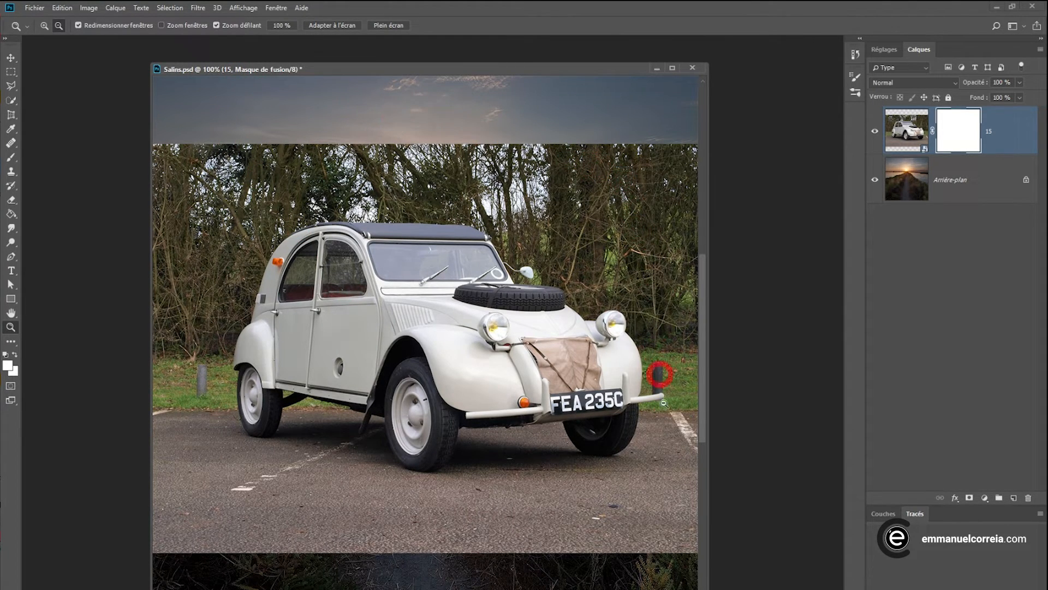
Zoom the floating document out to 33.3% and back in to 100% to check how its window resizes
{"action": "left_click", "coordinate": [406, 297]}
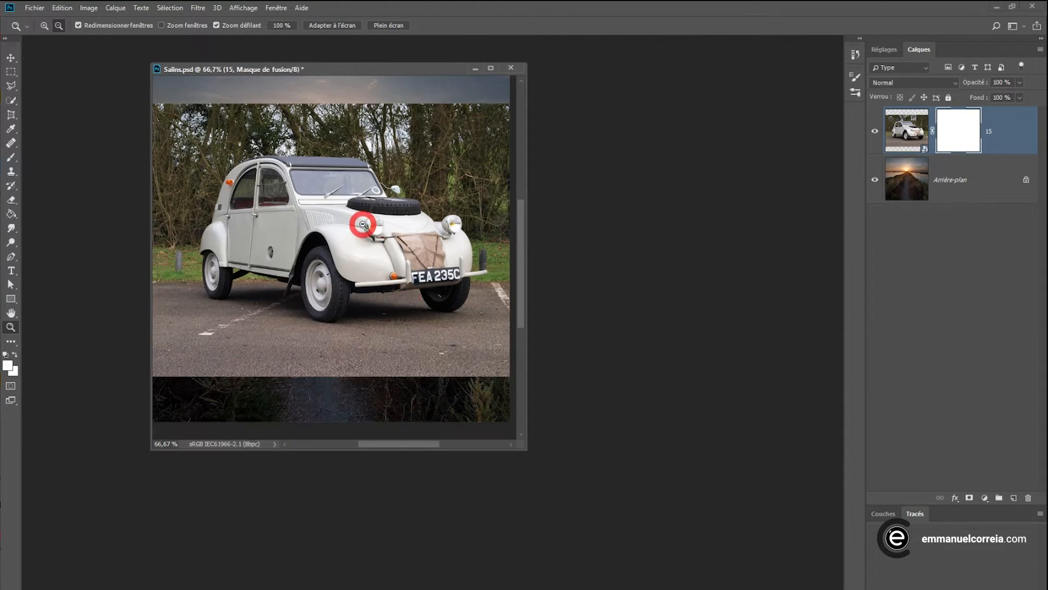
{"action": "left_click", "coordinate": [362, 224]}
{"action": "left_click", "coordinate": [308, 201]}
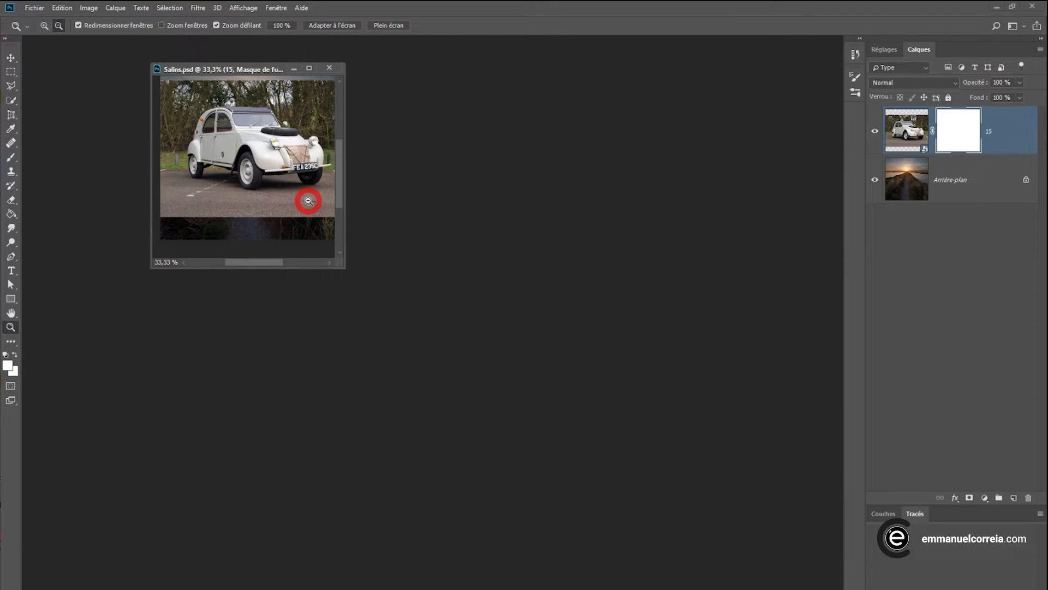
{"action": "left_click", "coordinate": [262, 179]}
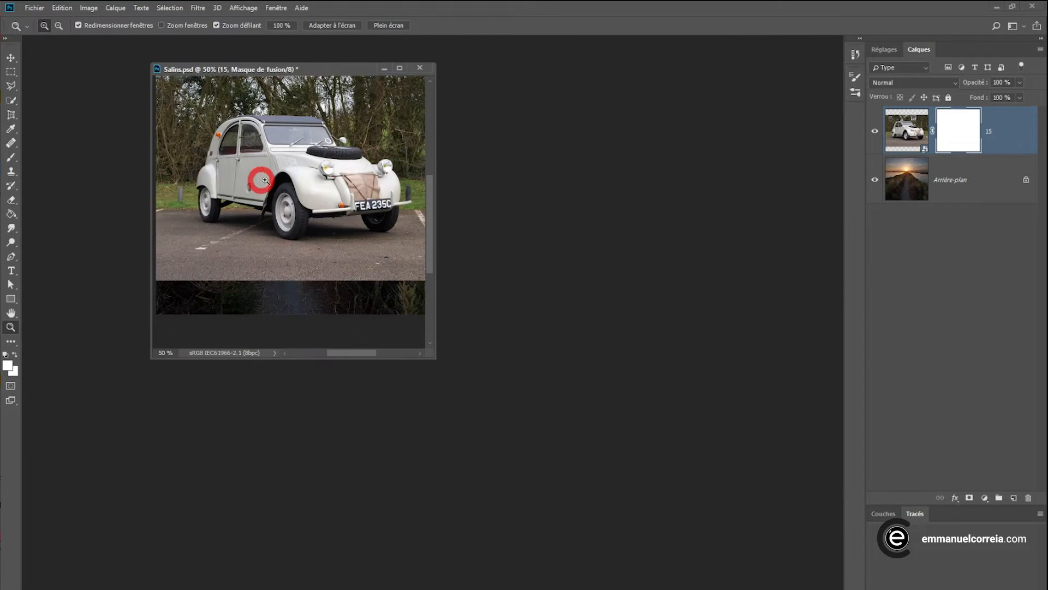
{"action": "left_click", "coordinate": [303, 195]}
{"action": "left_click", "coordinate": [325, 197]}
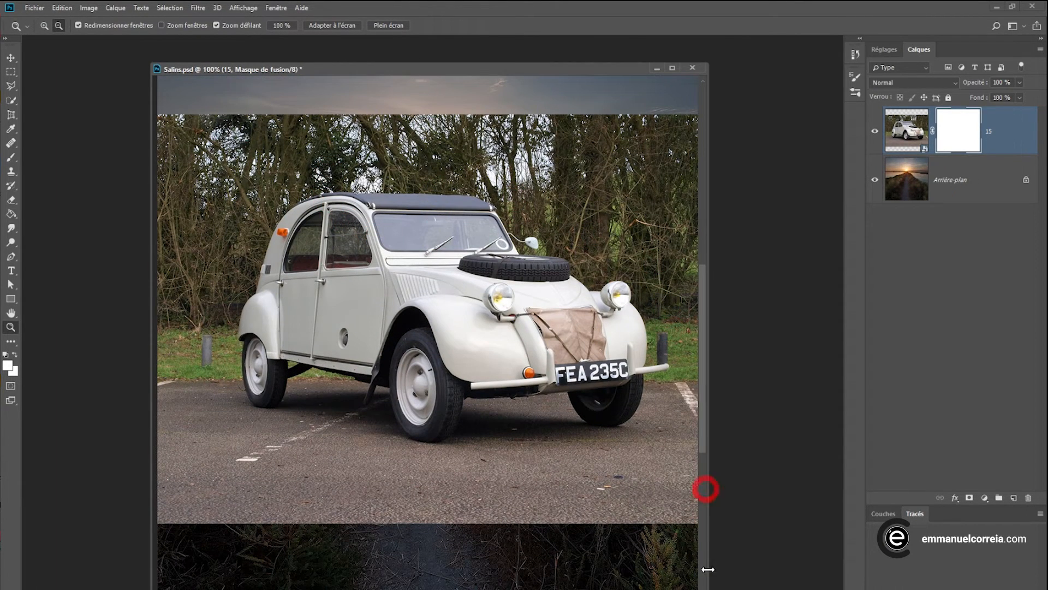
{"action": "left_click", "coordinate": [432, 219]}
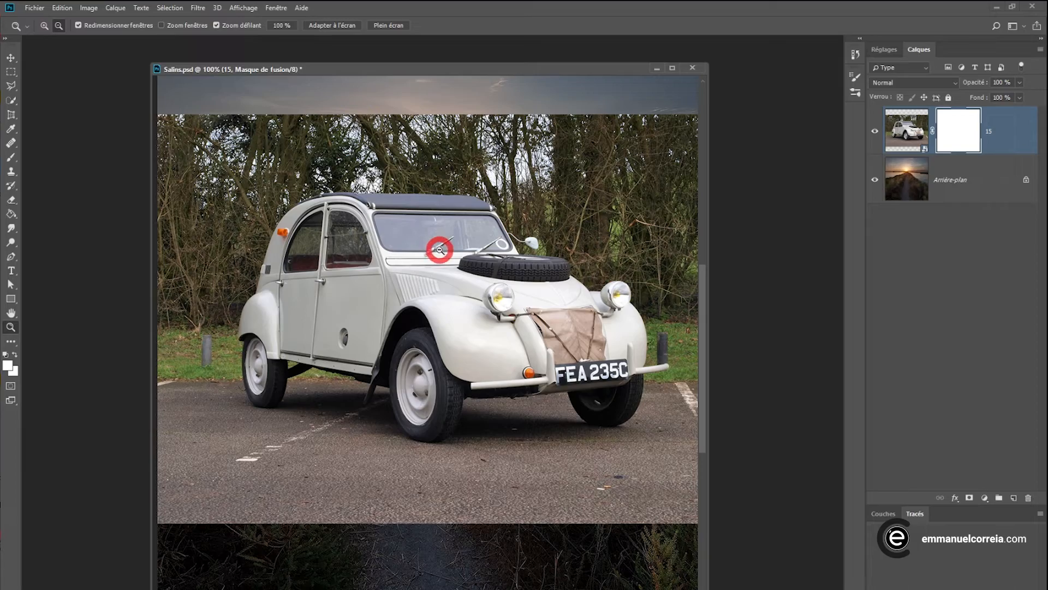
Try scrubby zooming on the car and toggle the "Zoom défilant" option
{"action": "left_click_drag", "start_coordinate": [484, 304], "coordinate": [468, 305]}
{"action": "mouse_move", "coordinate": [491, 302]}
{"action": "left_mouse_down"}
{"action": "mouse_move", "coordinate": [454, 310]}
{"action": "mouse_move", "coordinate": [471, 303]}
{"action": "left_mouse_up"}
{"action": "left_click", "coordinate": [216, 25]}
{"action": "left_click_drag", "start_coordinate": [478, 268], "coordinate": [42, 251]}
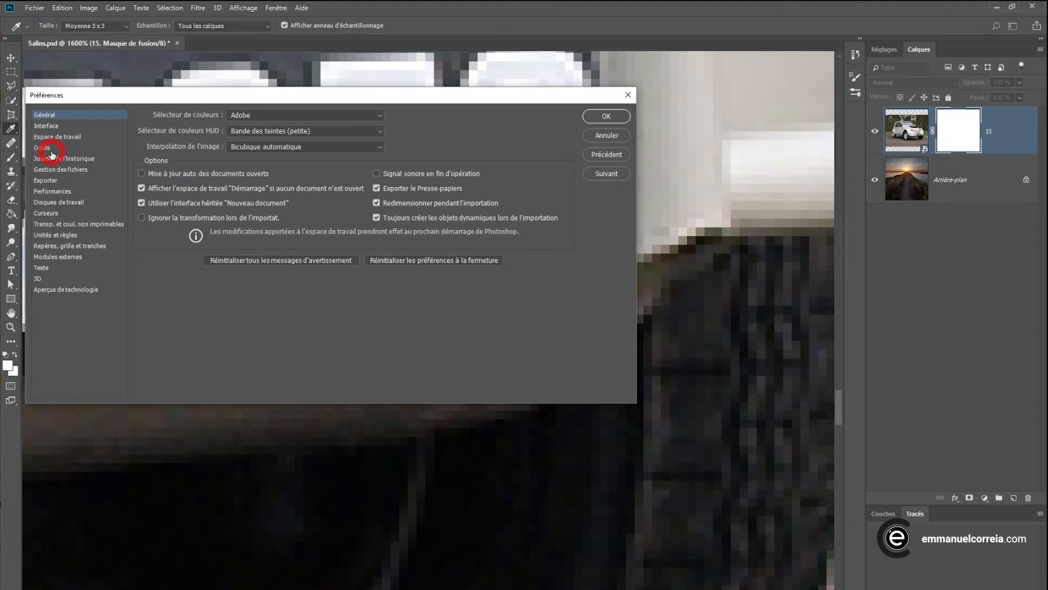
Toggle "Centrer à l'emplacement du clic" in the tool preferences
{"action": "left_click", "coordinate": [47, 149]}
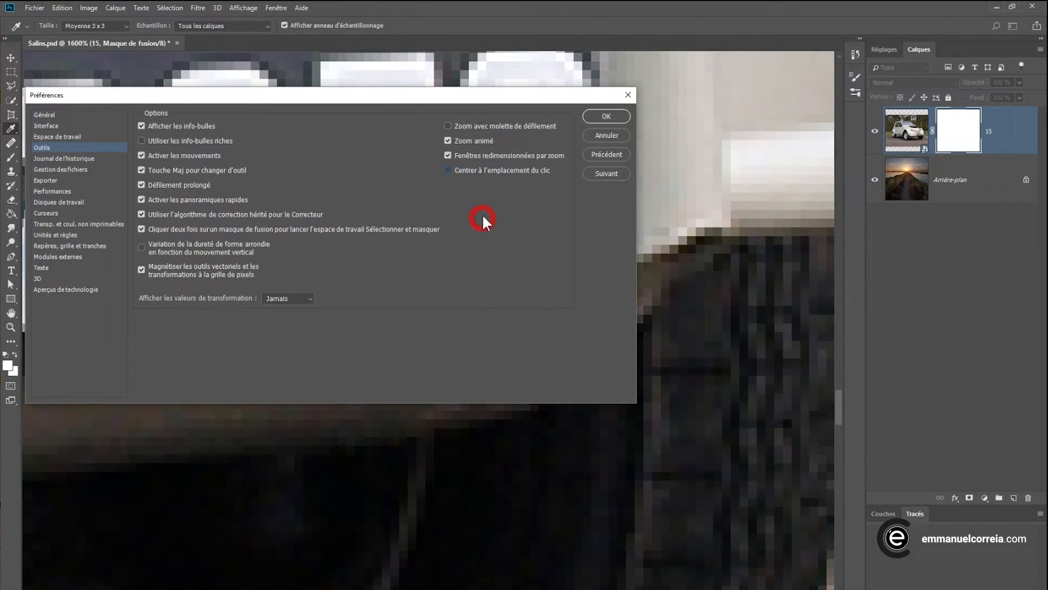
{"action": "left_click", "coordinate": [489, 170]}
Enable the history log in the preferences to review its recording options, and disable it again
{"action": "left_click", "coordinate": [58, 159]}
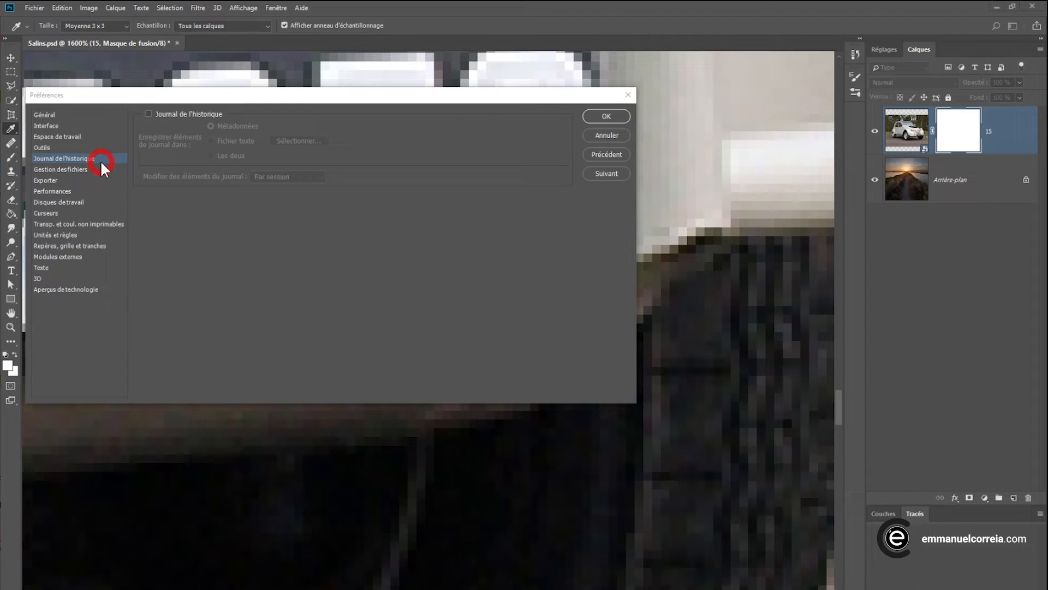
{"action": "left_click", "coordinate": [50, 193]}
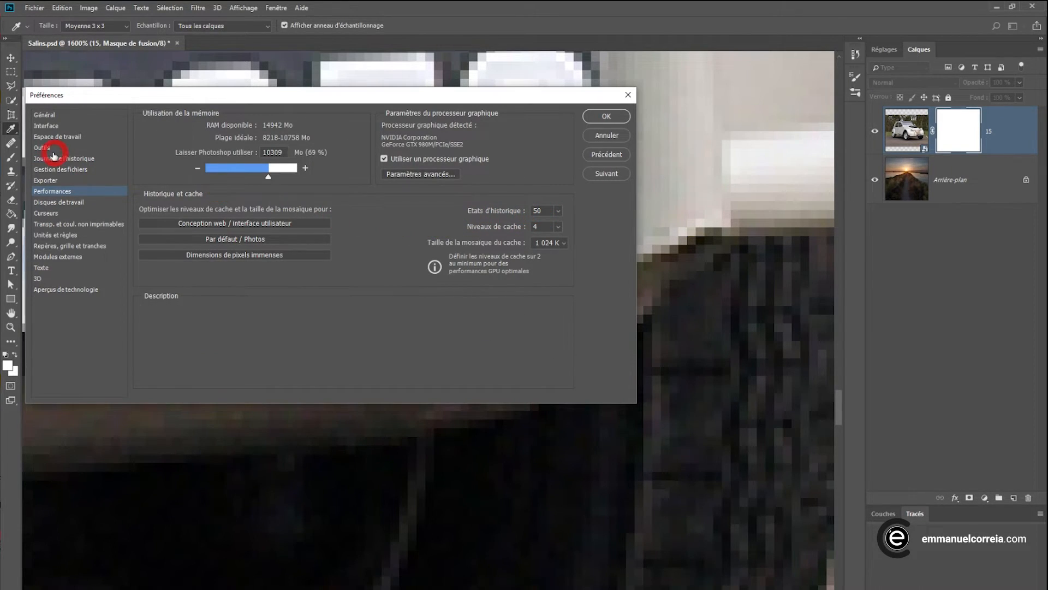
{"action": "left_click", "coordinate": [72, 159]}
{"action": "left_click", "coordinate": [174, 113]}
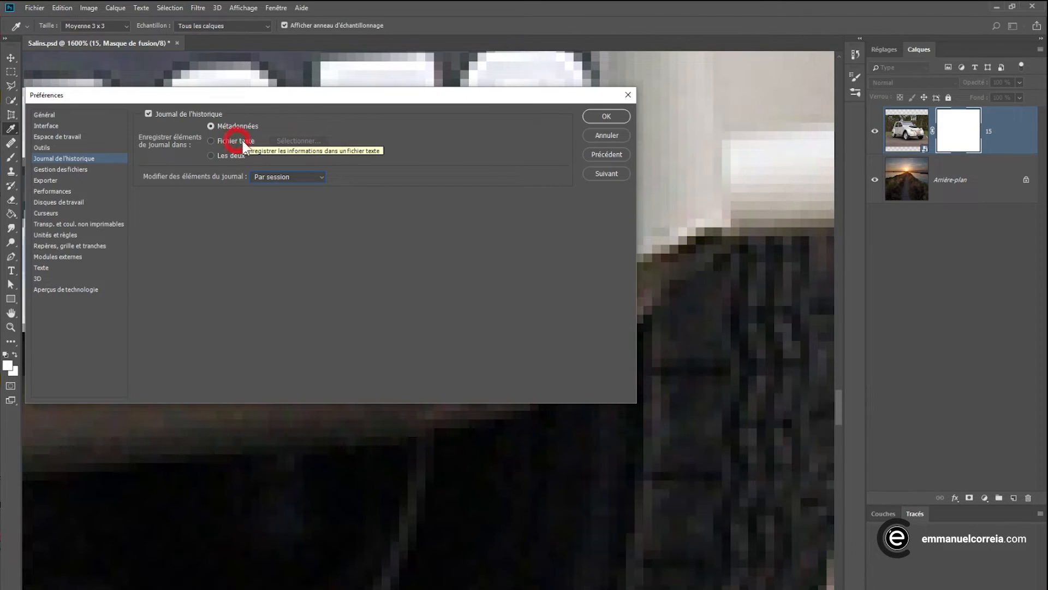
{"action": "left_click_drag", "start_coordinate": [352, 96], "coordinate": [369, 99]}
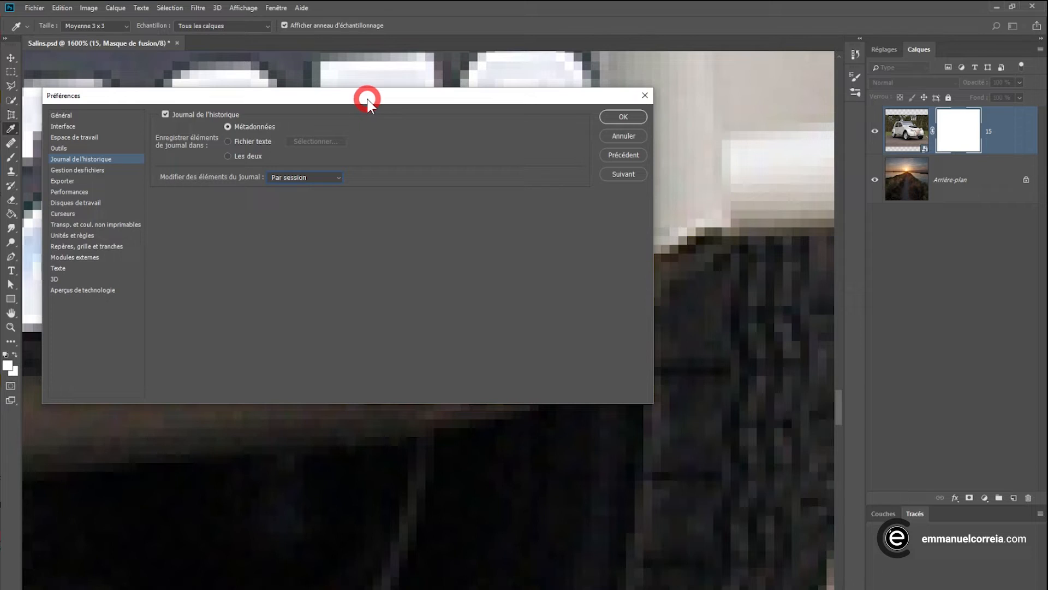
{"action": "left_click_drag", "start_coordinate": [367, 101], "coordinate": [372, 104]}
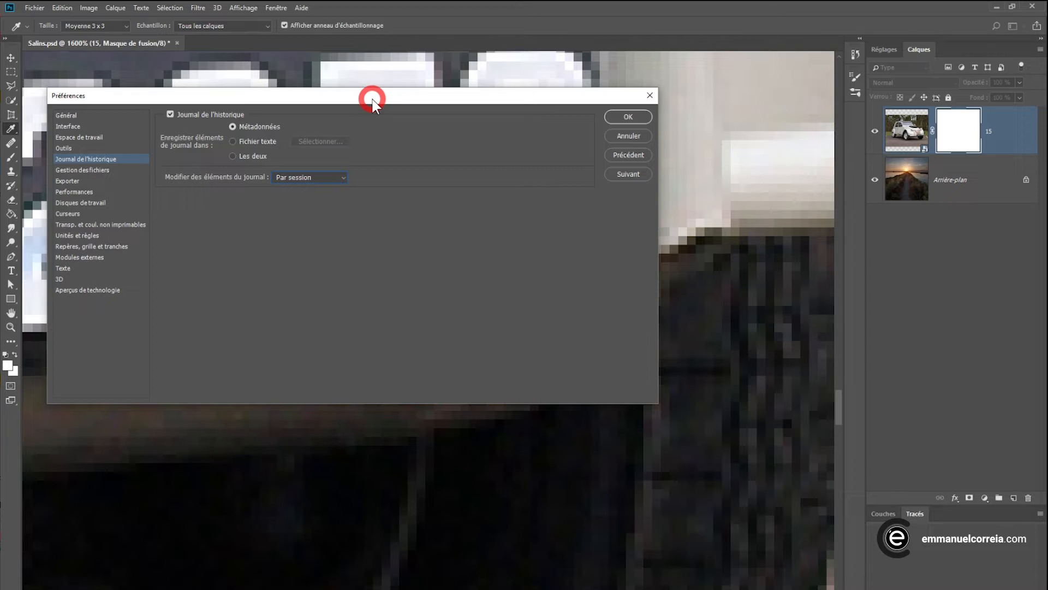
{"action": "left_click", "coordinate": [169, 115]}
Examine the file-handling preferences for image previews, file extension case and the automatic recovery interval
{"action": "left_click", "coordinate": [81, 176]}
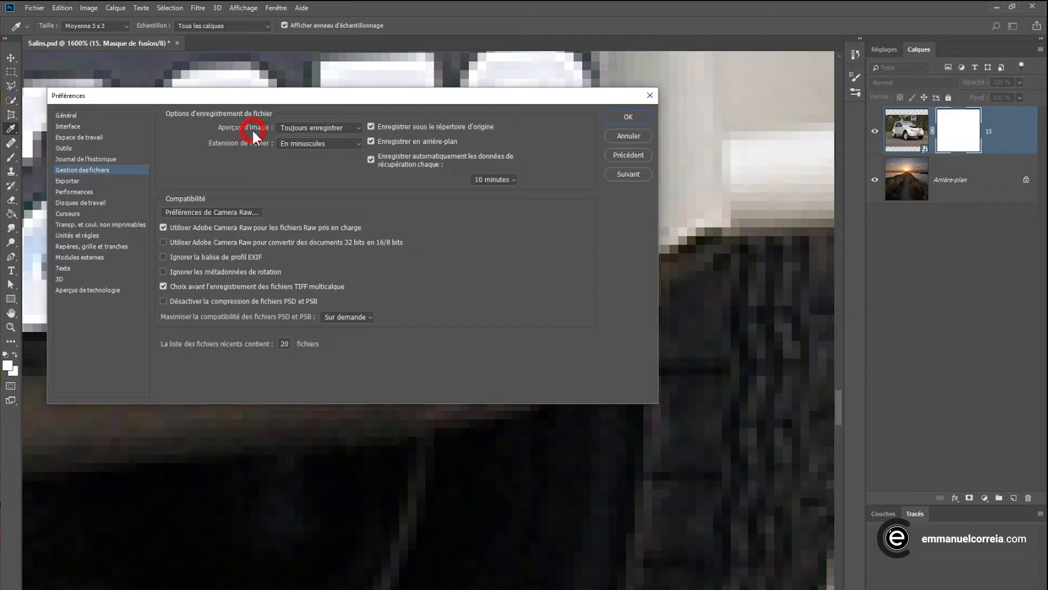
{"action": "left_click", "coordinate": [360, 127]}
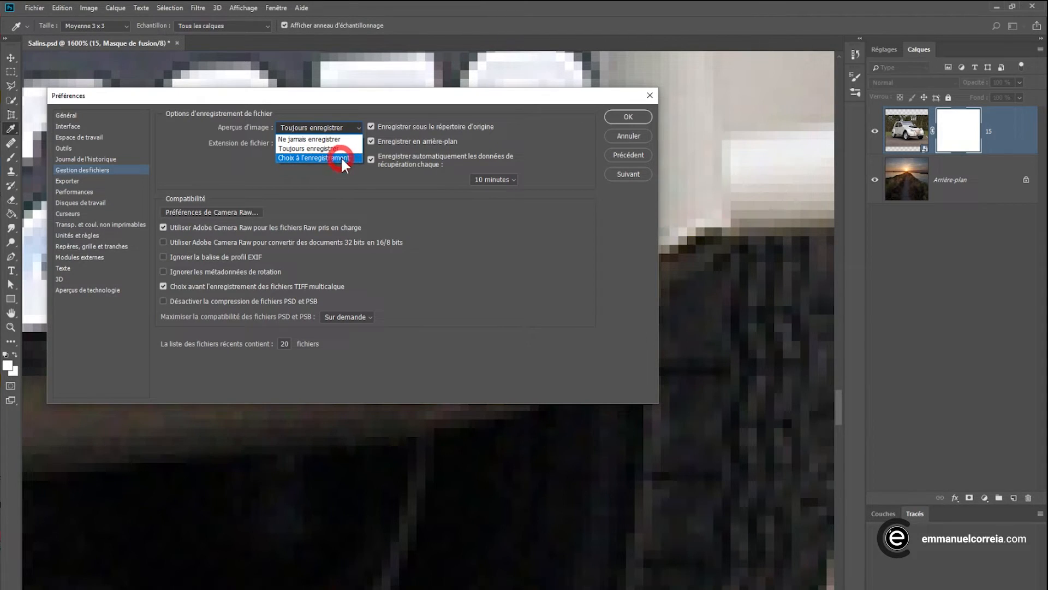
{"action": "left_click", "coordinate": [333, 110]}
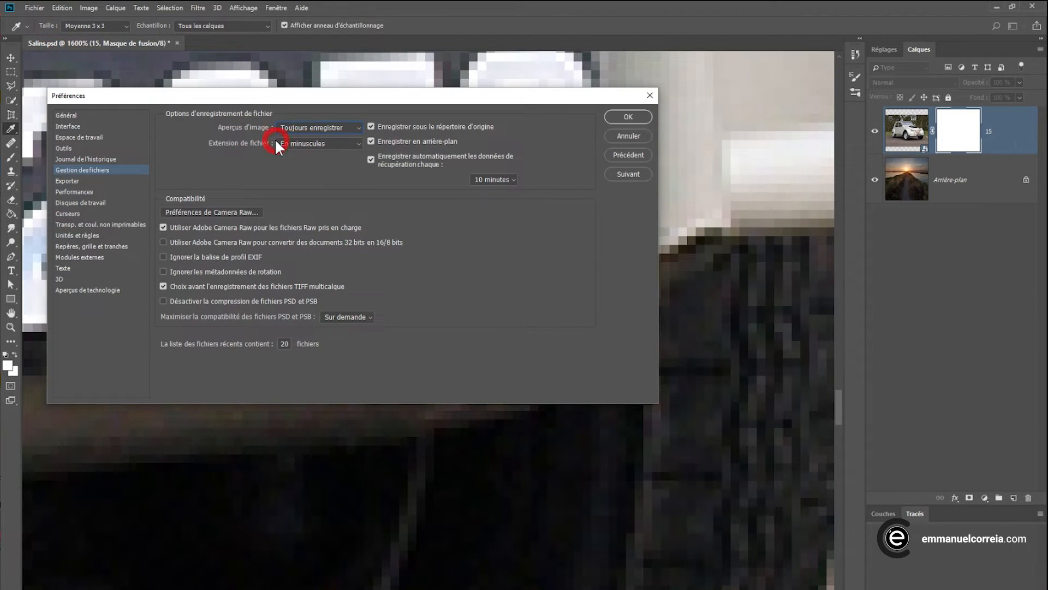
{"action": "left_click", "coordinate": [360, 147]}
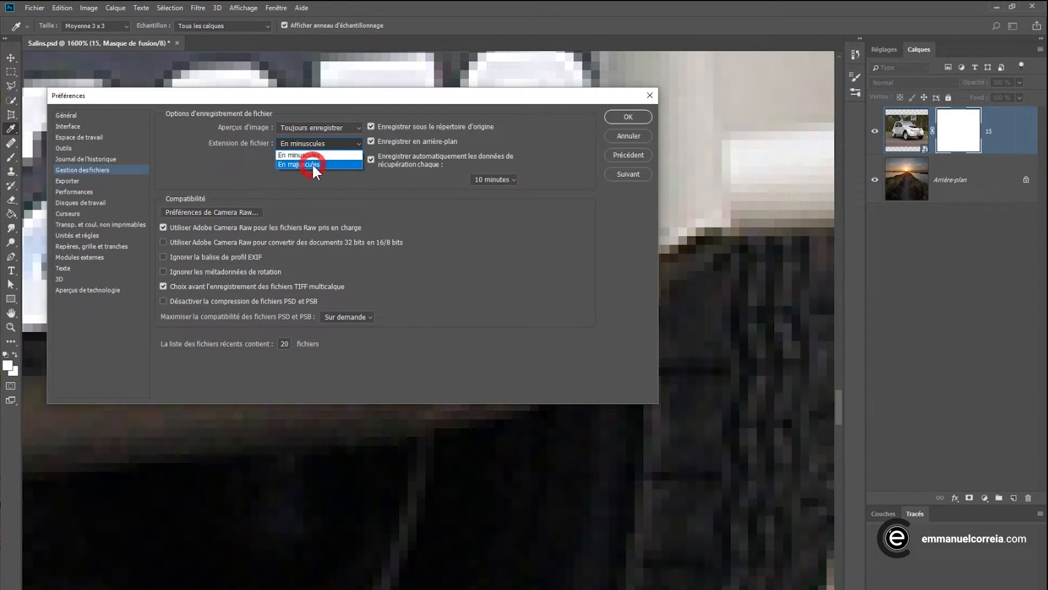
{"action": "left_click", "coordinate": [241, 170]}
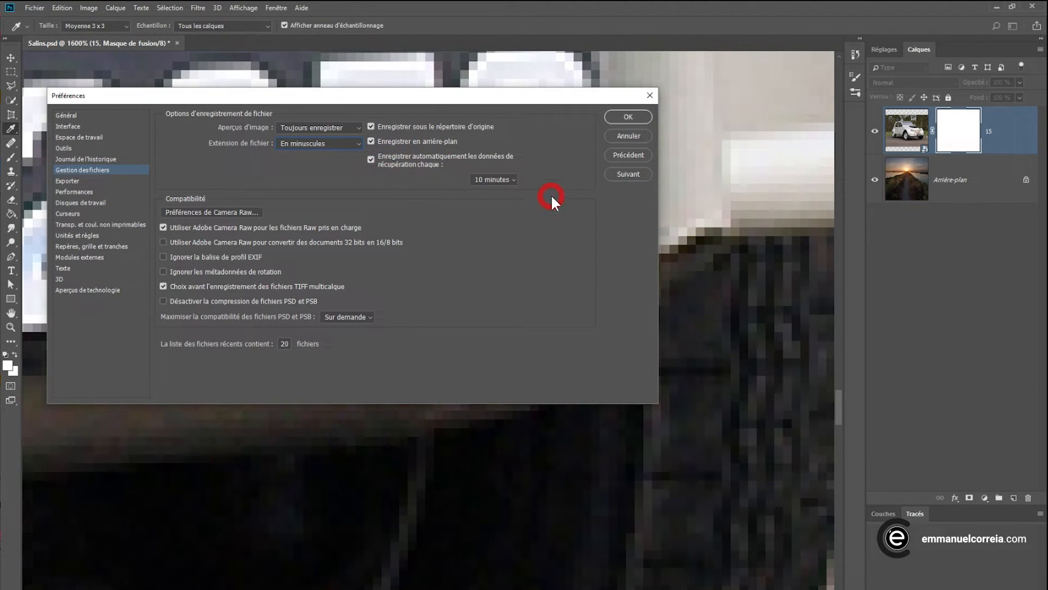
{"action": "left_click", "coordinate": [513, 179]}
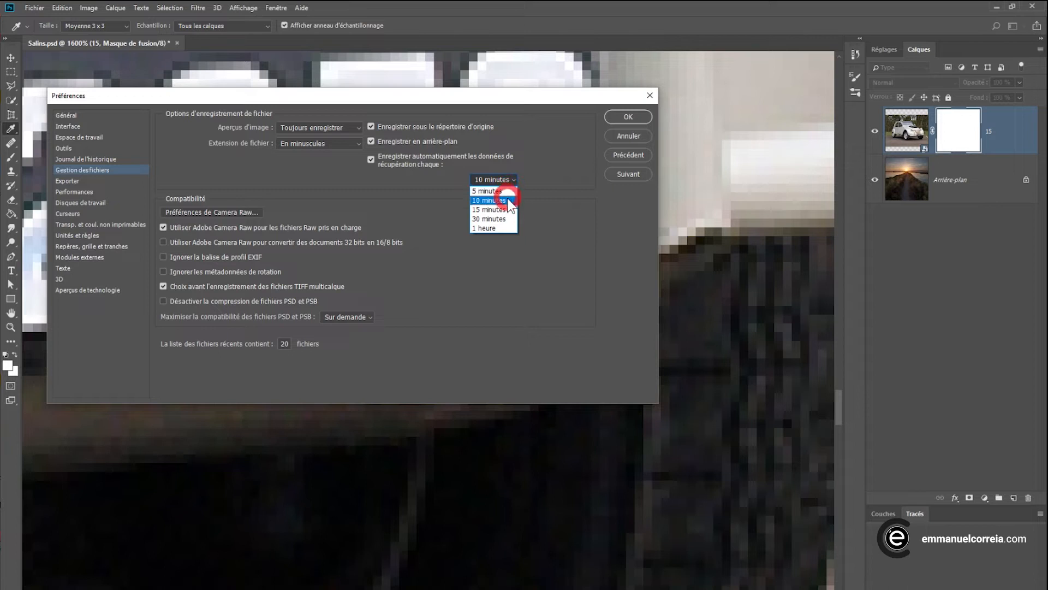
{"action": "left_click", "coordinate": [558, 169]}
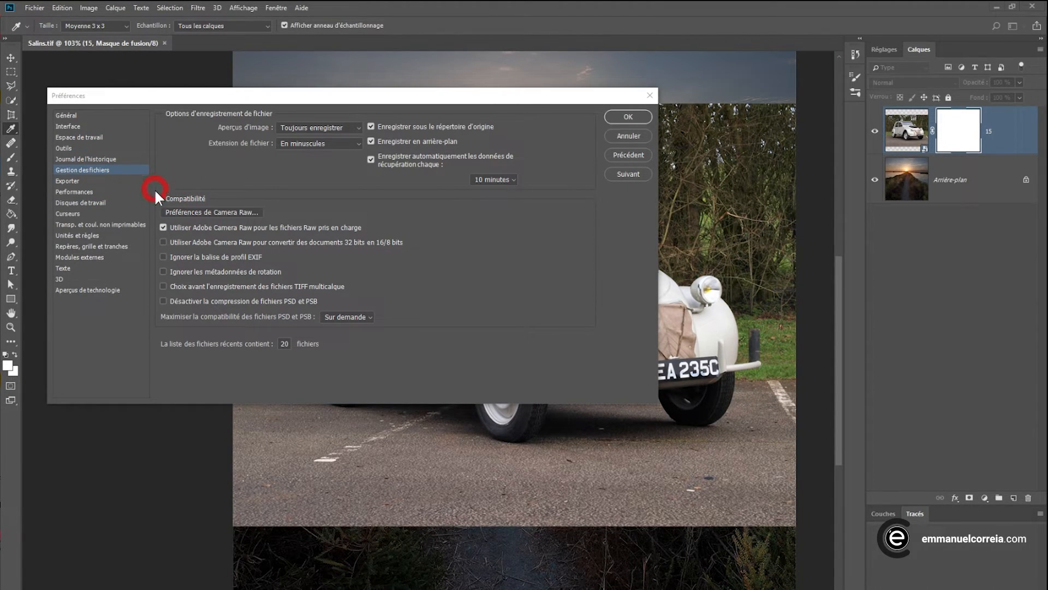
Review the Camera Raw preferences and cancel out of them
{"action": "left_click", "coordinate": [188, 212]}
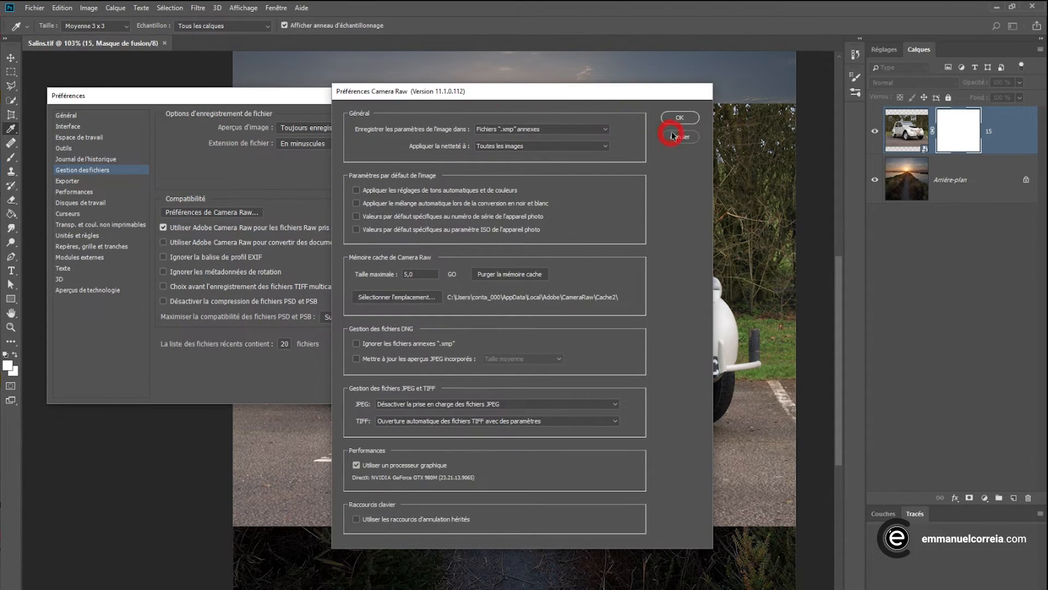
{"action": "left_click", "coordinate": [675, 137]}
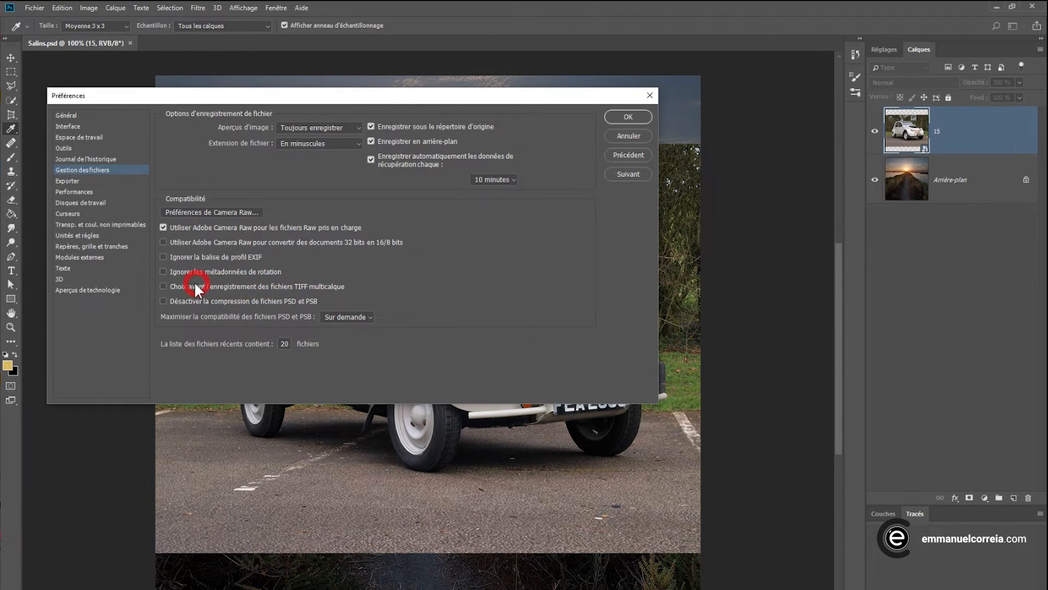
Accept the preferences and start saving Salins with its layers in TIFF format to check the TIFF options and layer prompt, cancelling the save
{"action": "left_click", "coordinate": [613, 114]}
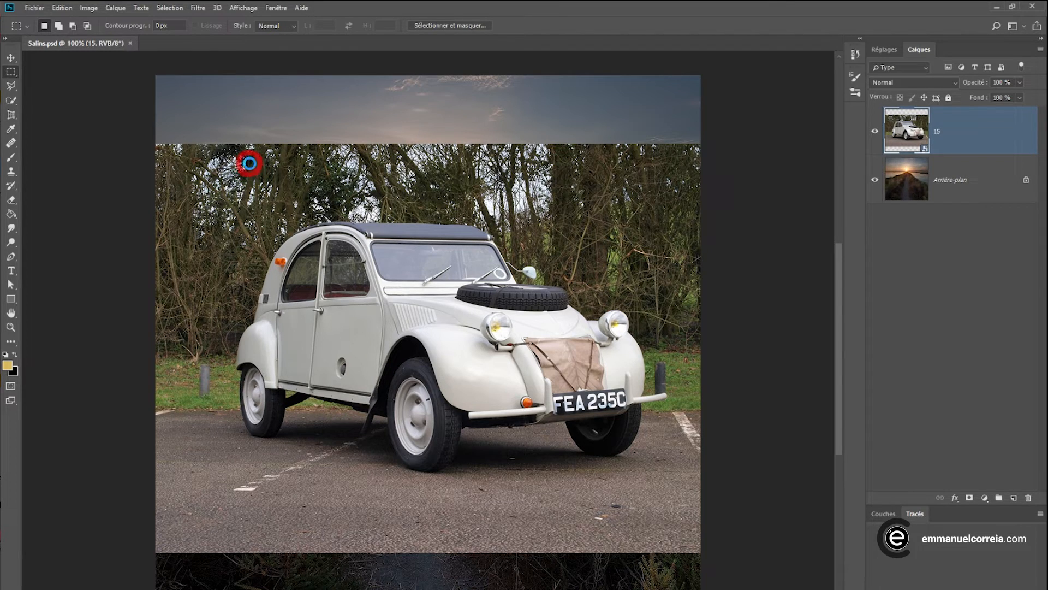
{"action": "key", "text": "ctrl+shift+s"}
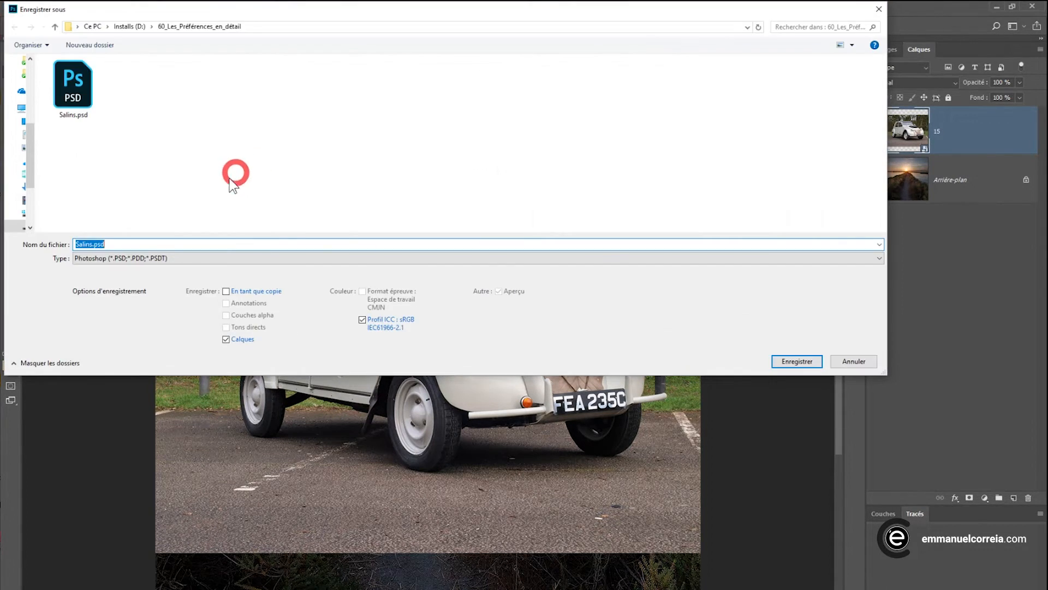
{"action": "left_click", "coordinate": [142, 258]}
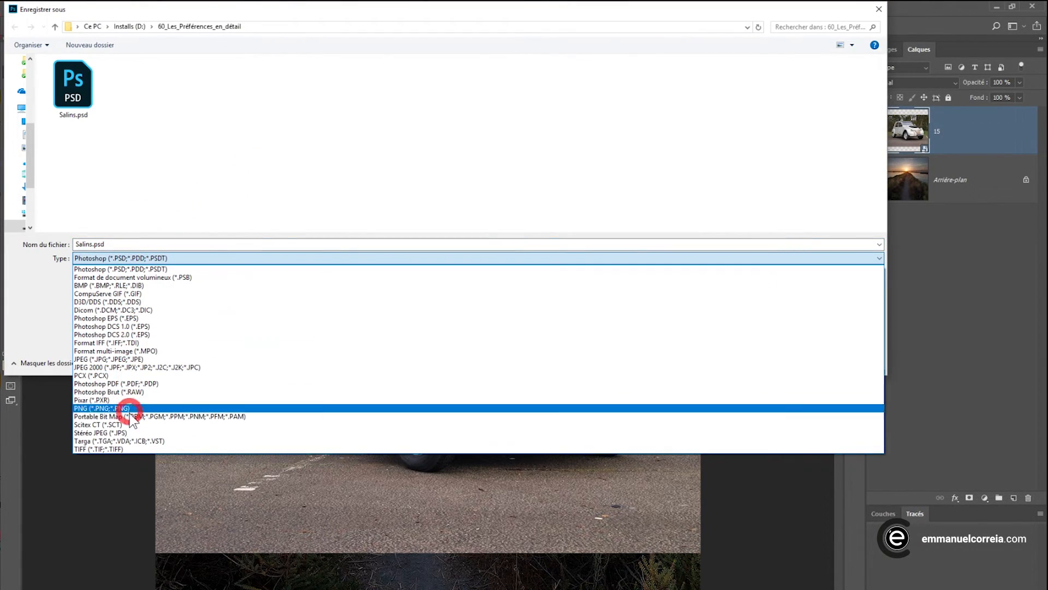
{"action": "left_click", "coordinate": [129, 448]}
{"action": "left_click", "coordinate": [786, 362]}
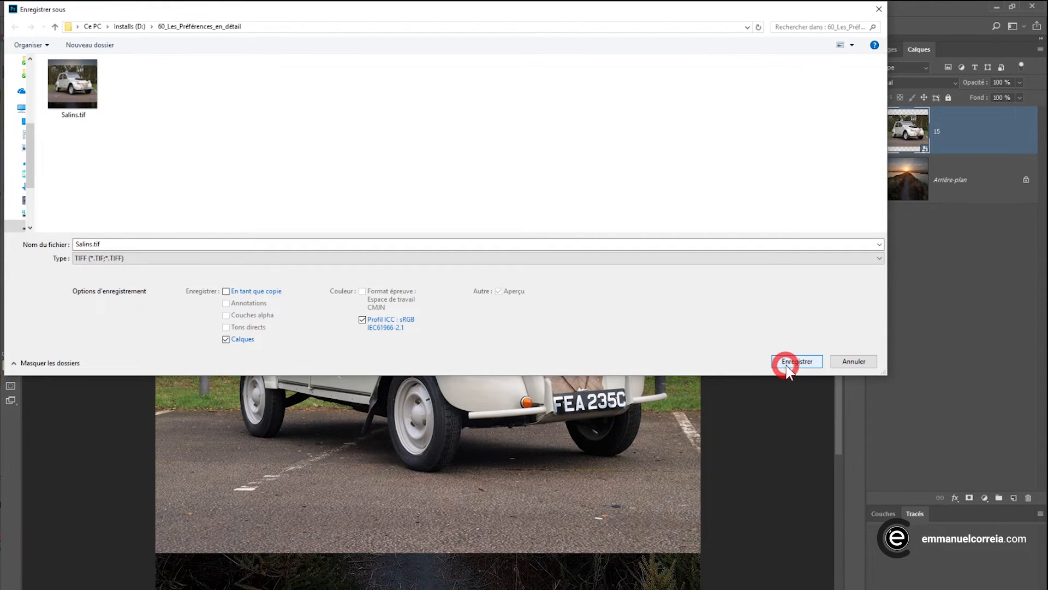
{"action": "left_click", "coordinate": [550, 334]}
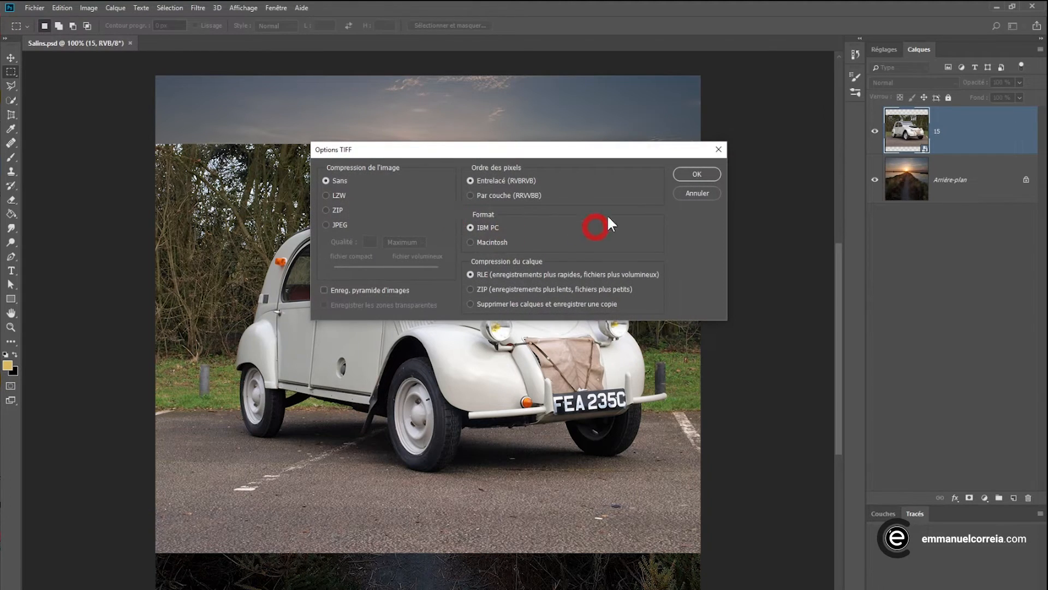
{"action": "left_click", "coordinate": [696, 174]}
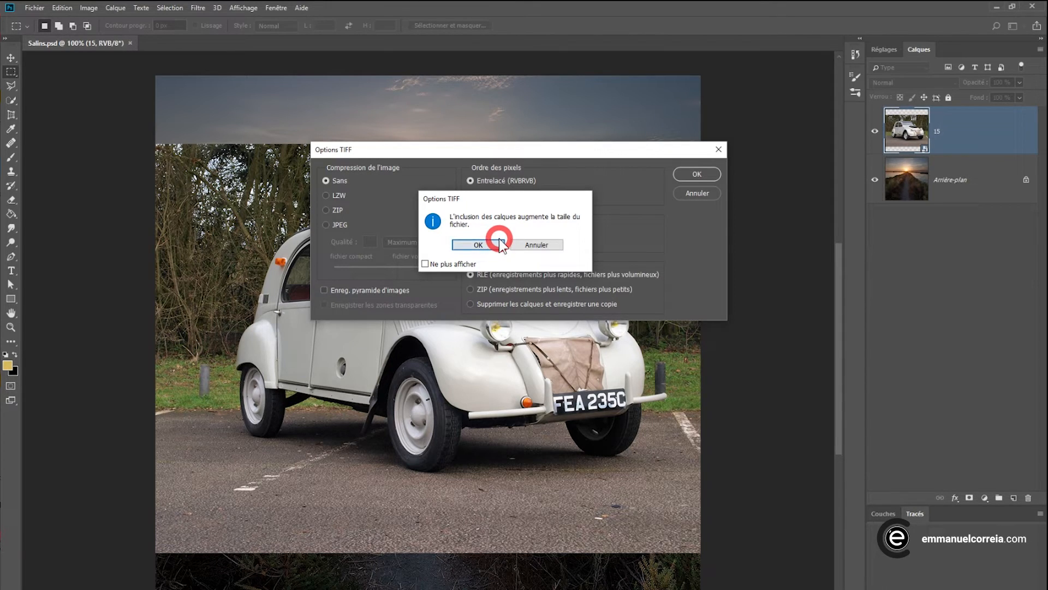
{"action": "left_click", "coordinate": [536, 244]}
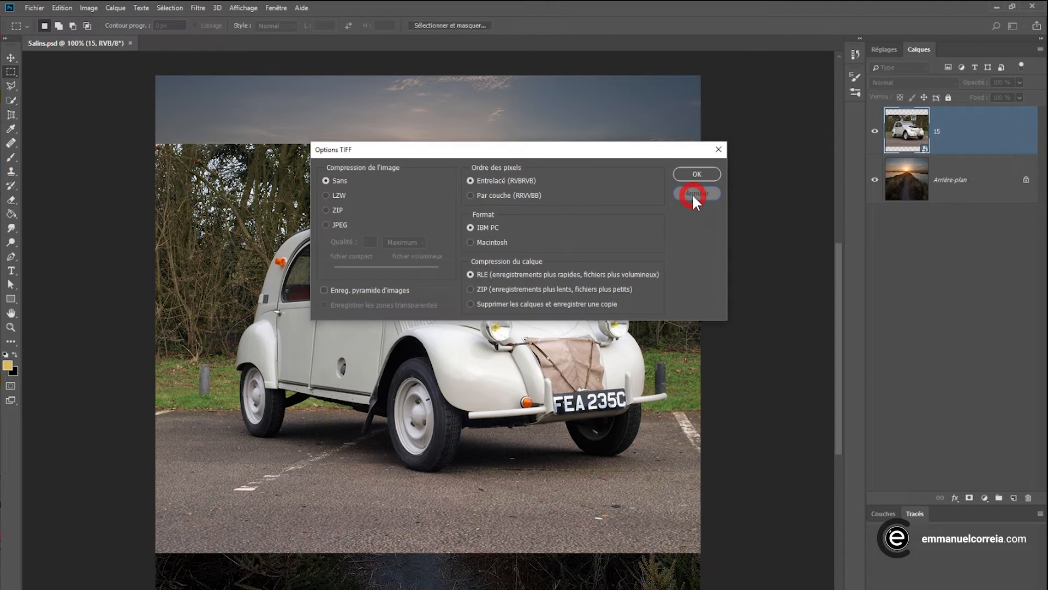
{"action": "left_click", "coordinate": [694, 193]}
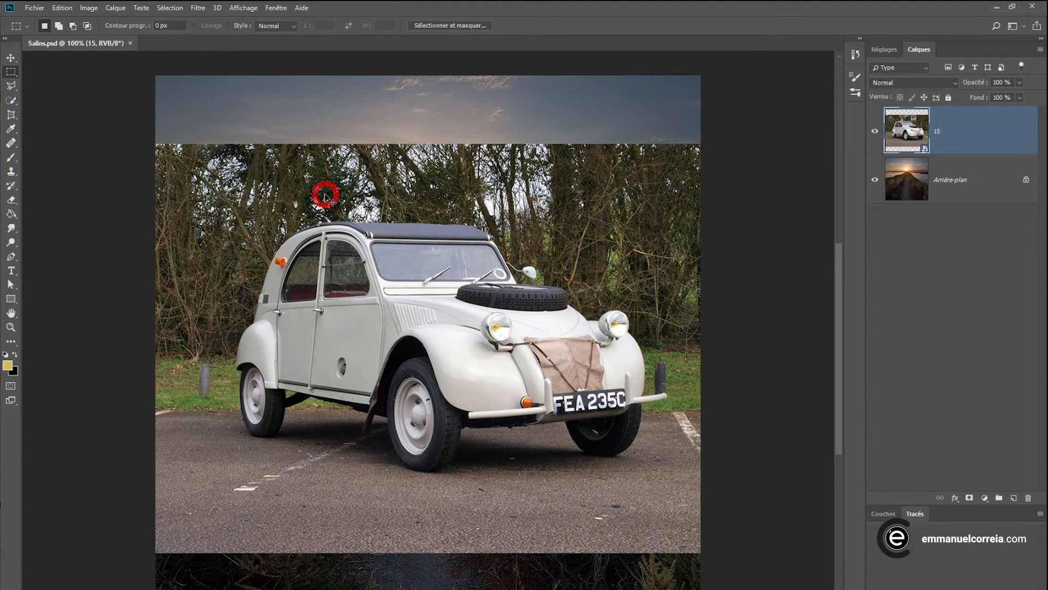
Return to the file-handling preferences and examine the compression and maximum-compatibility options for PSD and PSB files
{"action": "key", "text": "i"}
{"action": "key", "text": "ctrl+k"}
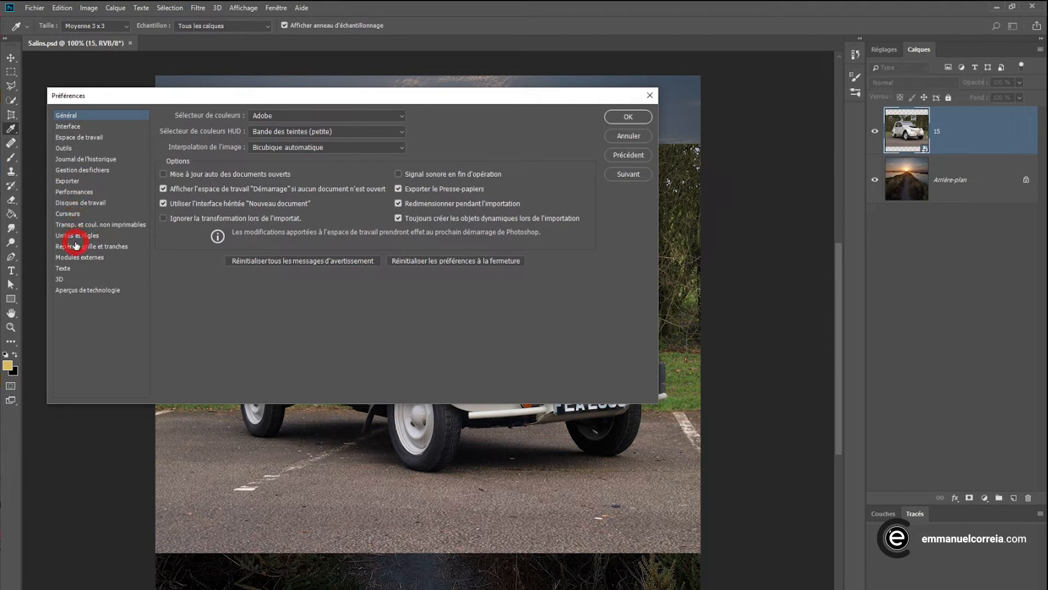
{"action": "left_click", "coordinate": [81, 170]}
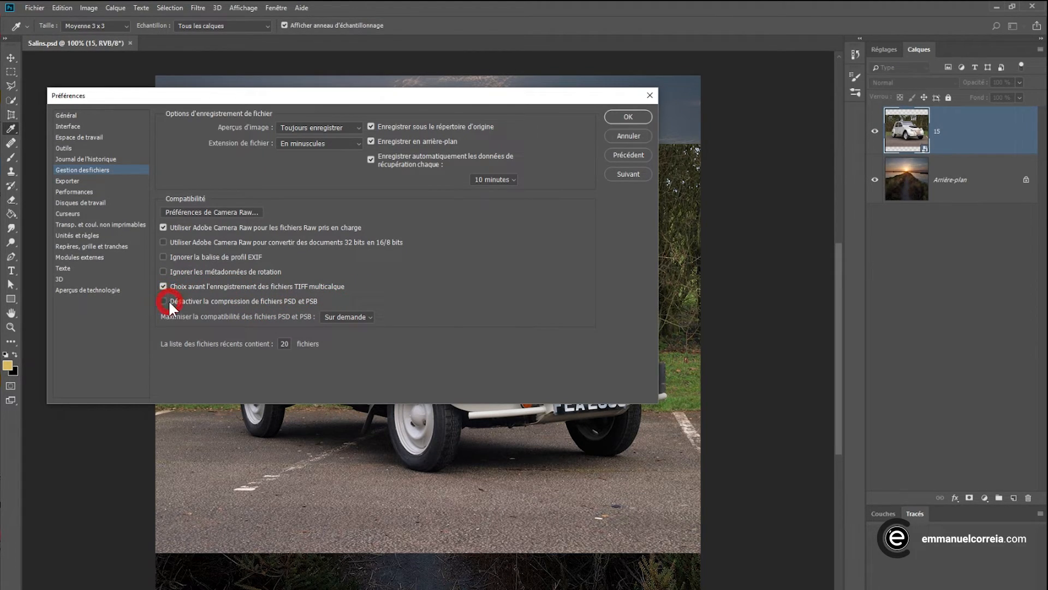
{"action": "left_click", "coordinate": [209, 304]}
{"action": "left_click", "coordinate": [370, 319]}
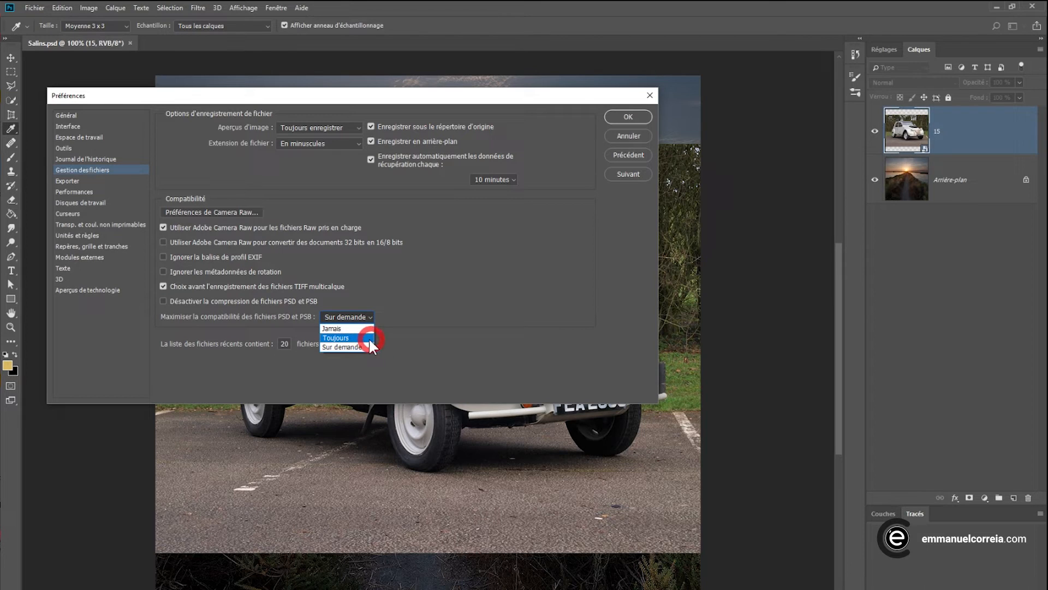
{"action": "left_click", "coordinate": [389, 338]}
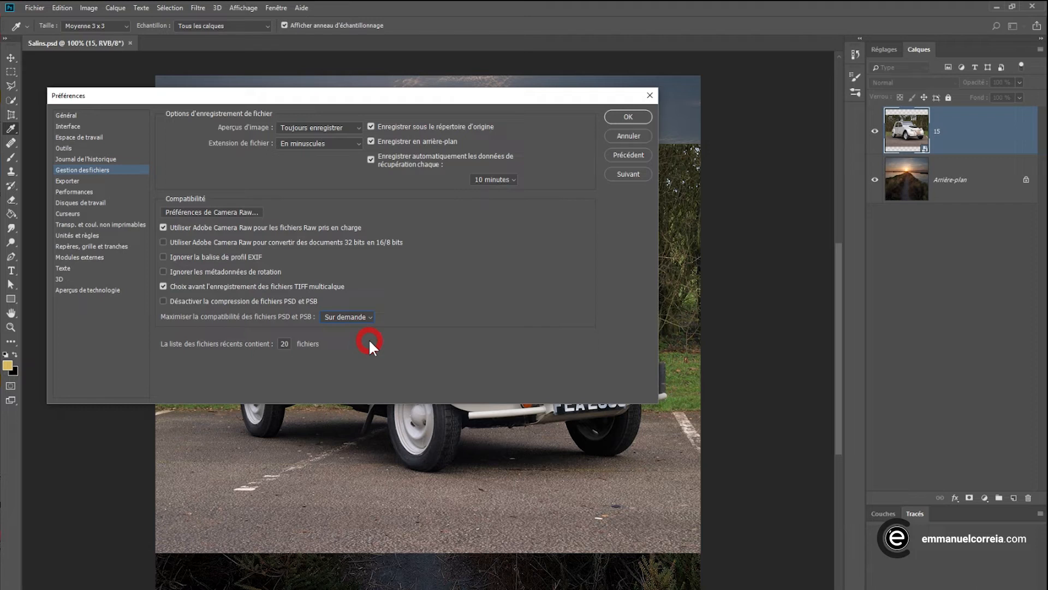
Set the length of the recent files list to 20 files in the file-handling preferences
{"action": "double_click", "coordinate": [287, 344]}
{"action": "type", "text": "00"}
{"action": "key", "text": "Return"}
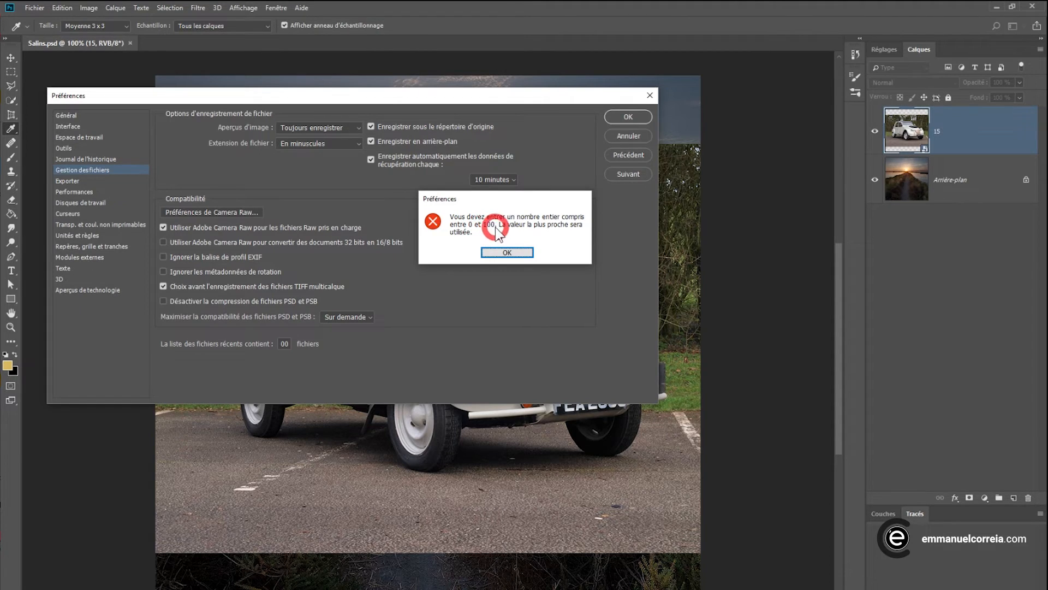
{"action": "left_click", "coordinate": [494, 252]}
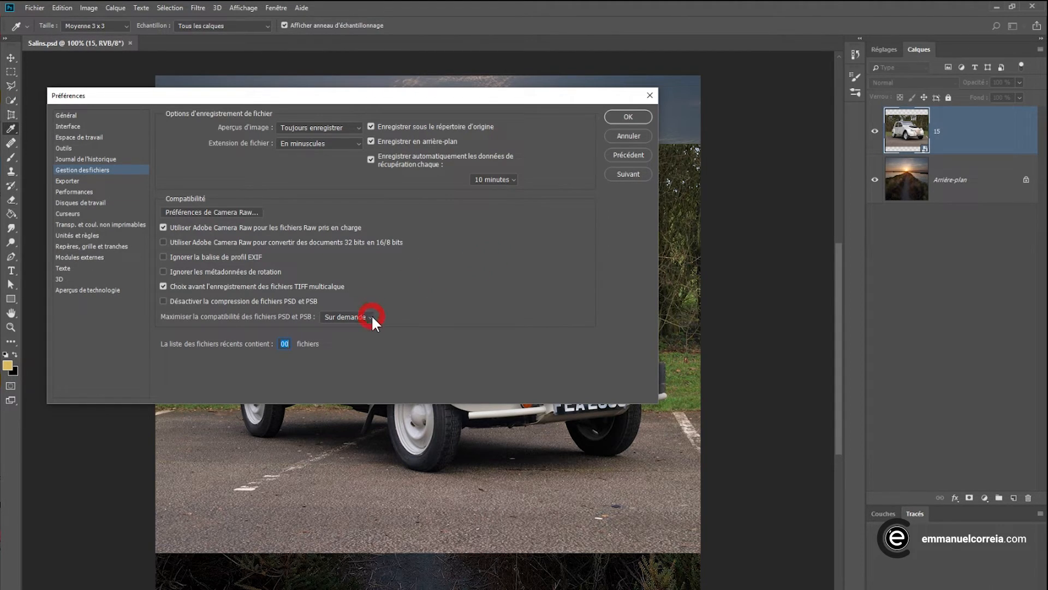
{"action": "type", "text": "20"}
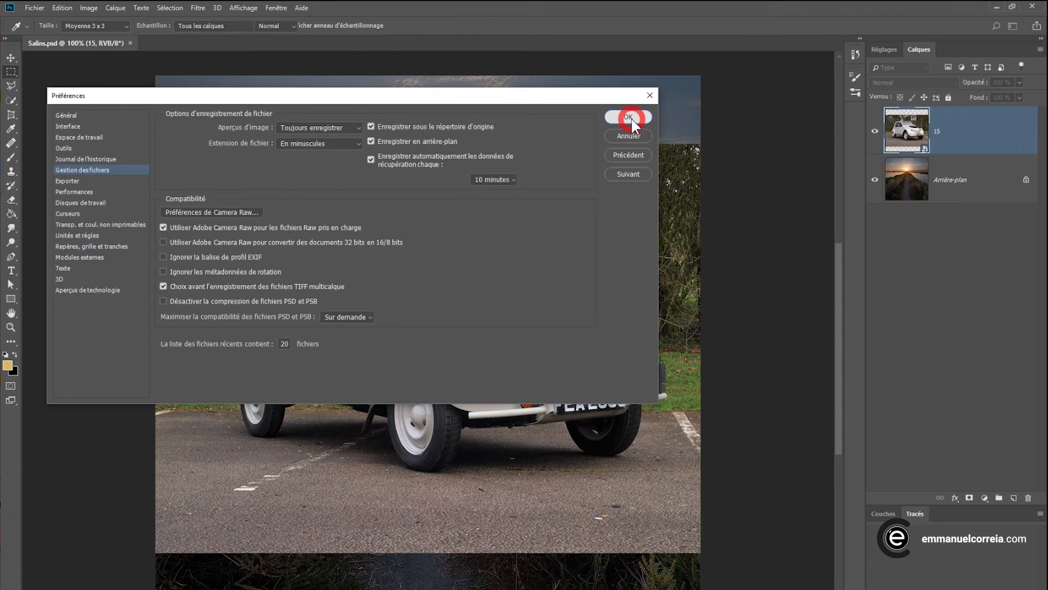
Accept the preferences and view the list of recently opened files
{"action": "left_click", "coordinate": [629, 116]}
{"action": "key", "text": "m"}
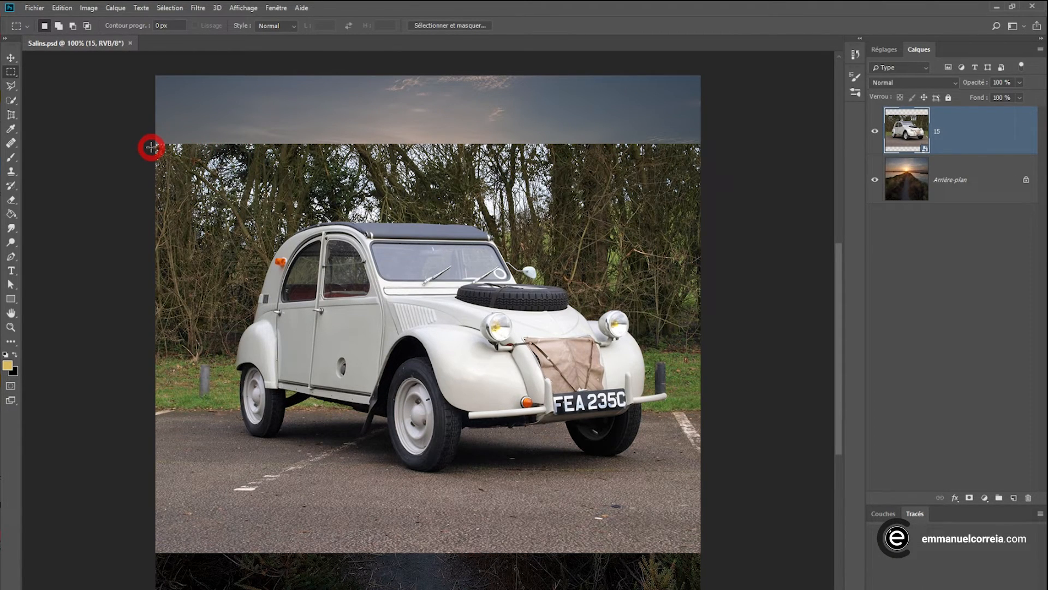
{"action": "left_click", "coordinate": [35, 8]}
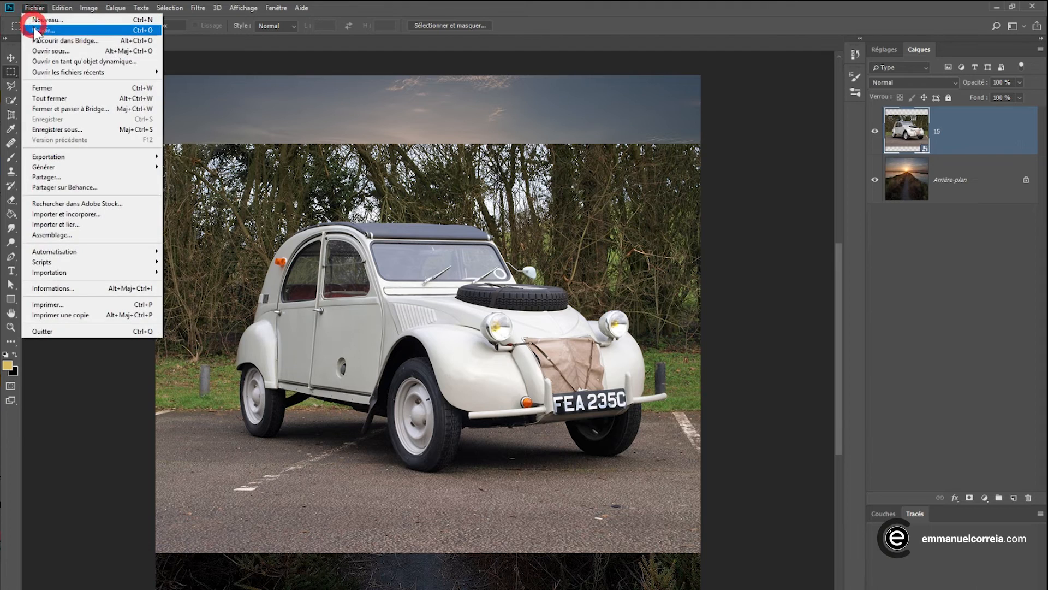
{"action": "left_click", "coordinate": [61, 75]}
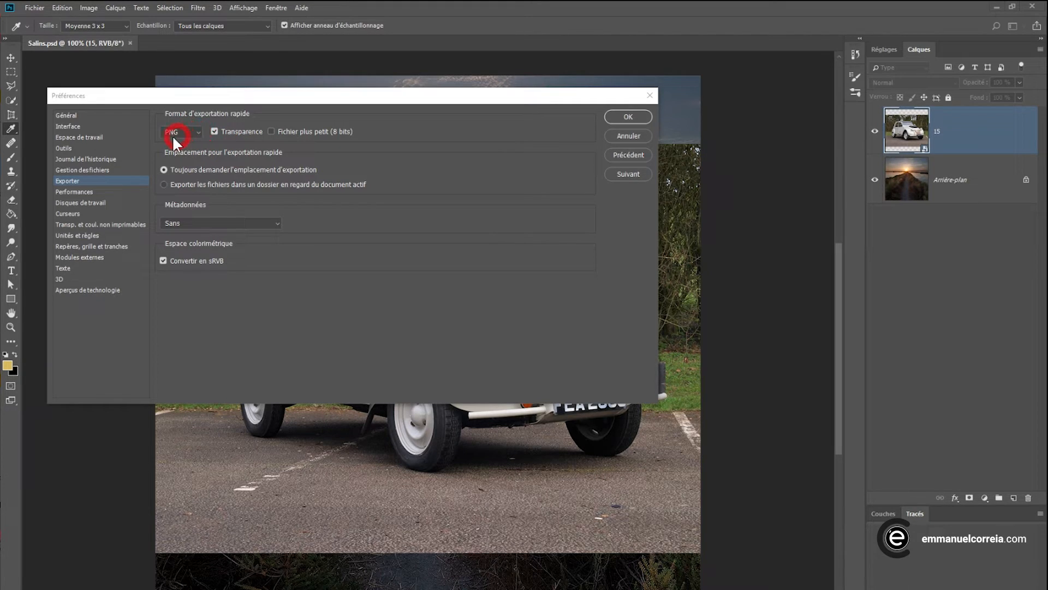
Examine the quick export format and metadata choices in the export preferences, switching the format to JPG and back to PNG
{"action": "left_click", "coordinate": [198, 133]}
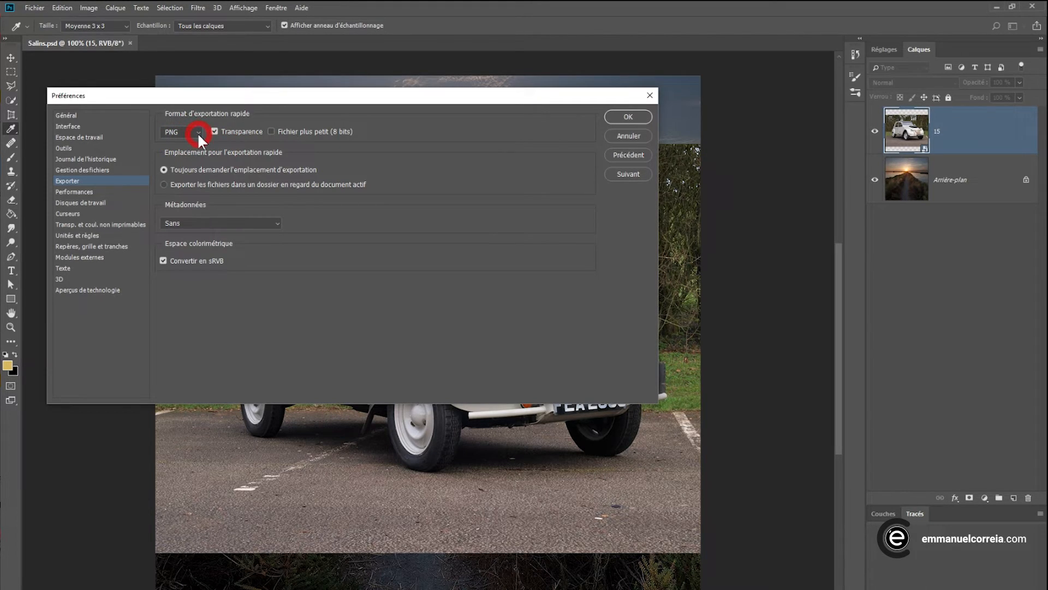
{"action": "left_click", "coordinate": [197, 132]}
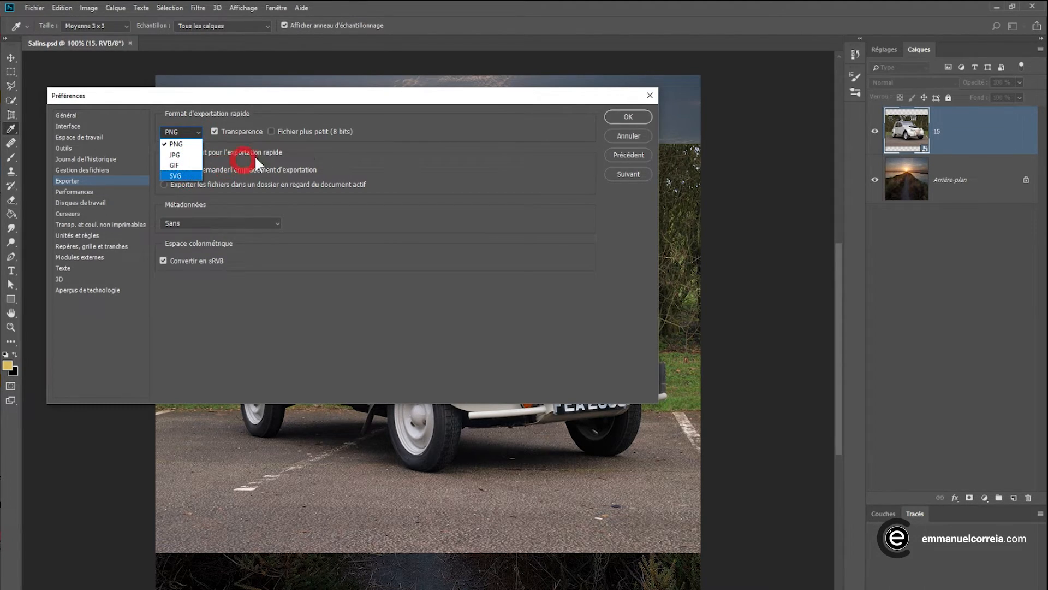
{"action": "left_click", "coordinate": [385, 143]}
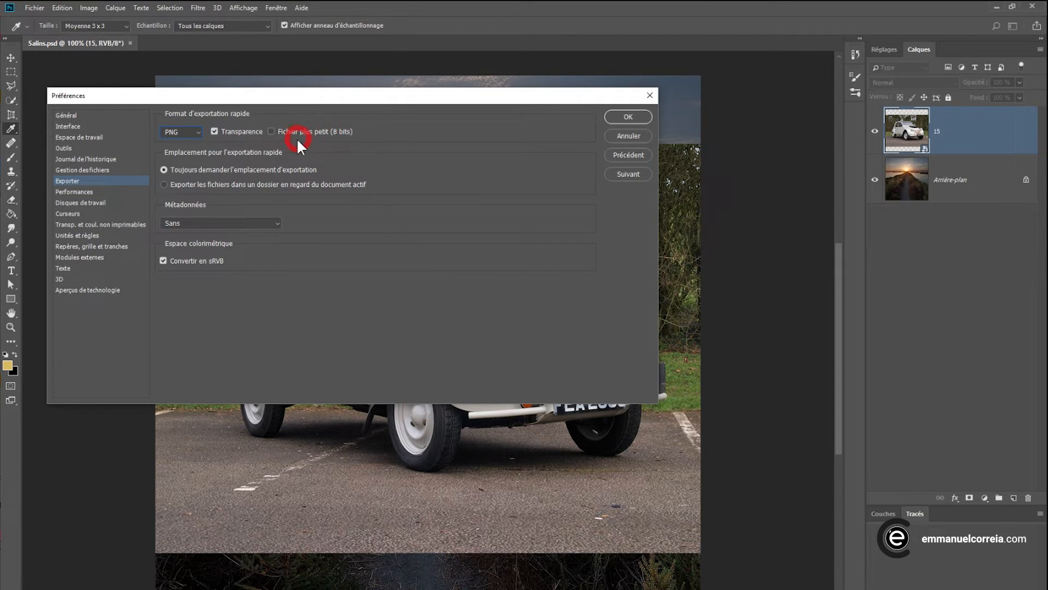
{"action": "left_click", "coordinate": [195, 133]}
{"action": "left_click", "coordinate": [185, 156]}
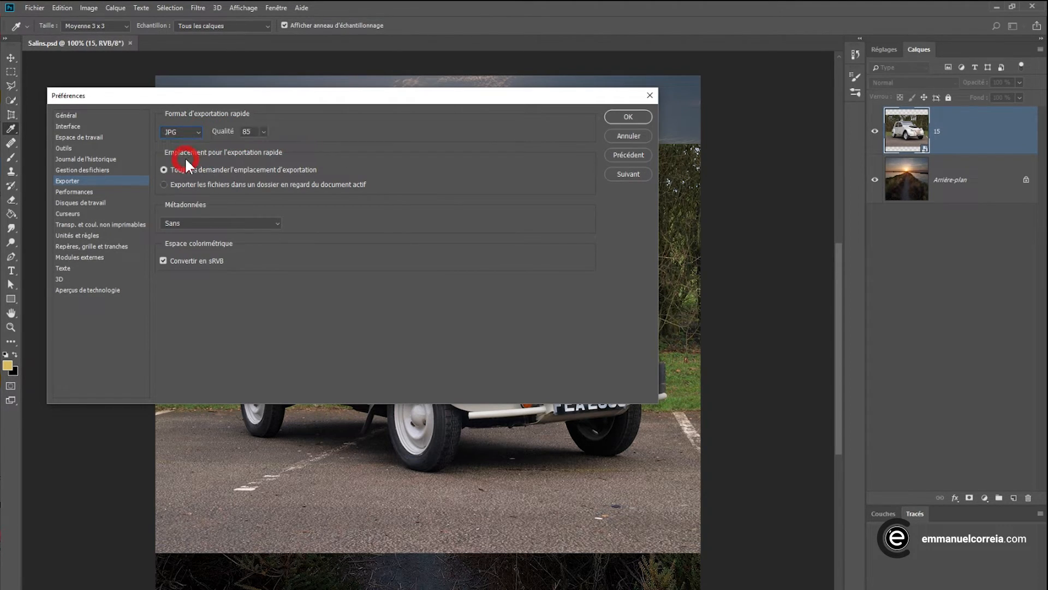
{"action": "left_click", "coordinate": [196, 133]}
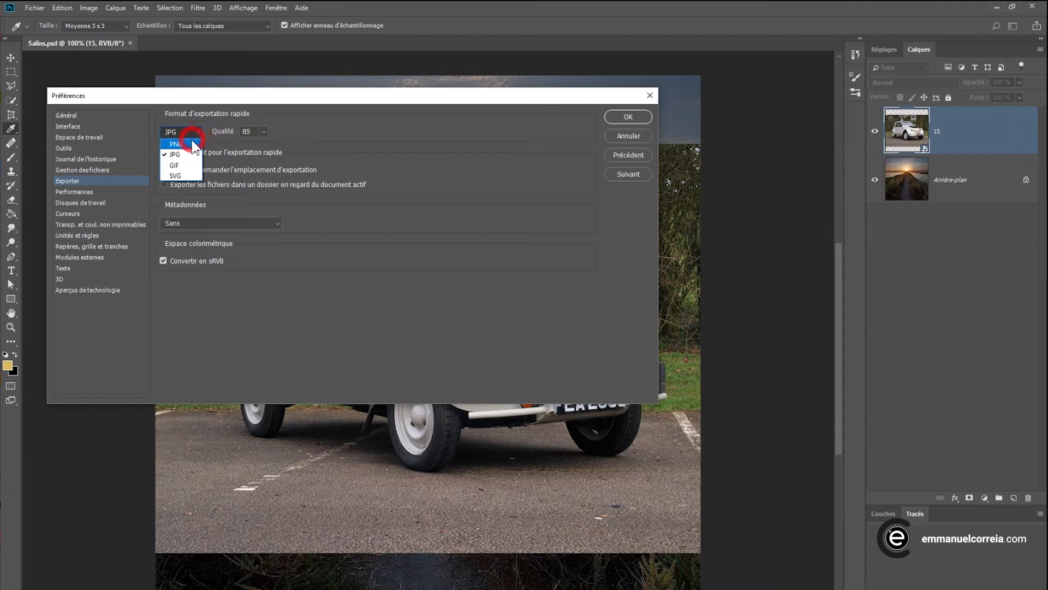
{"action": "left_click", "coordinate": [190, 146]}
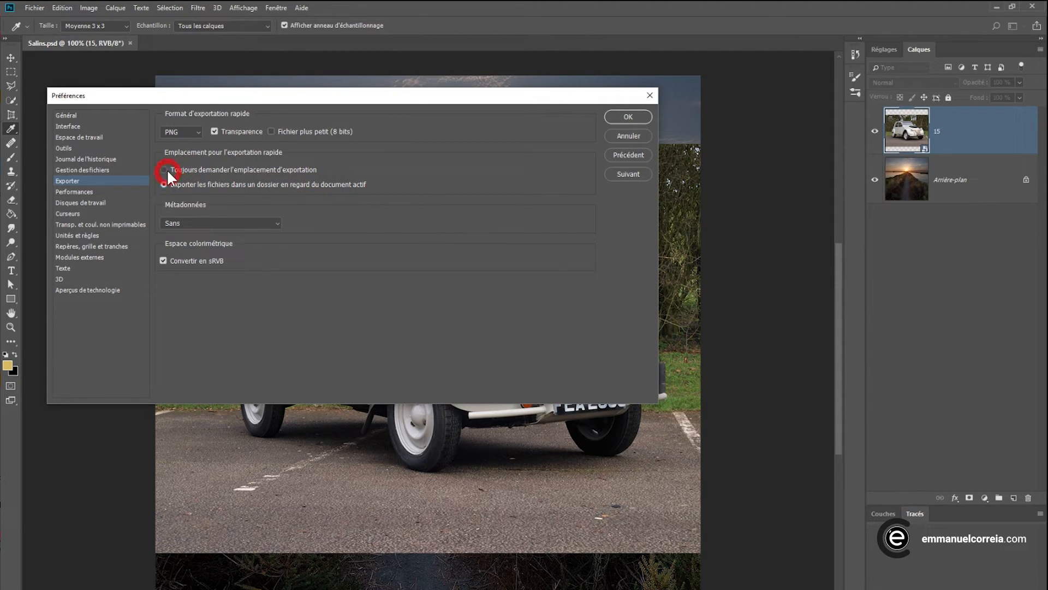
{"action": "left_click", "coordinate": [221, 224]}
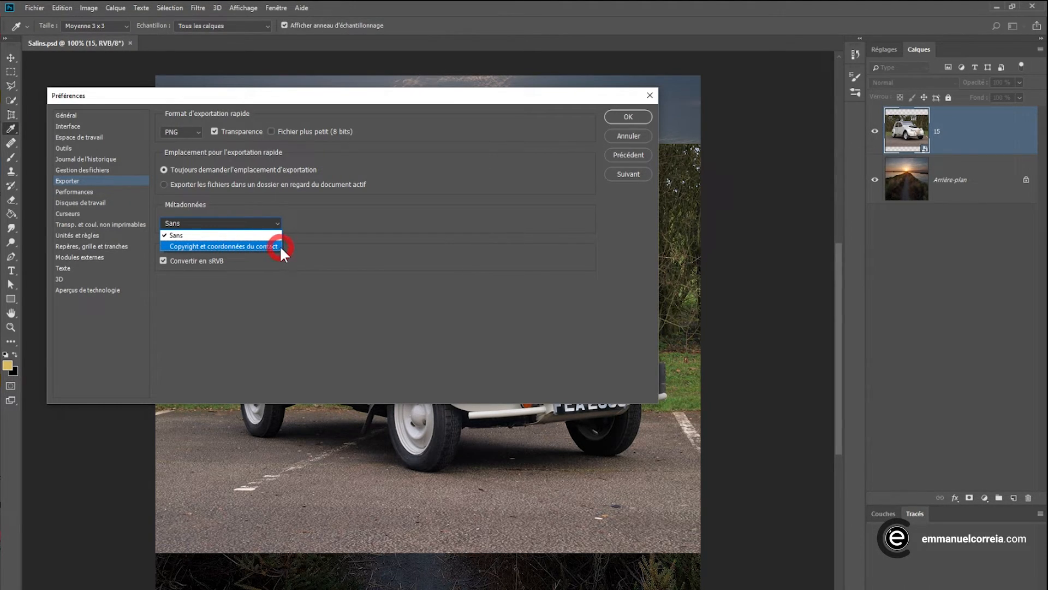
{"action": "left_click", "coordinate": [319, 252]}
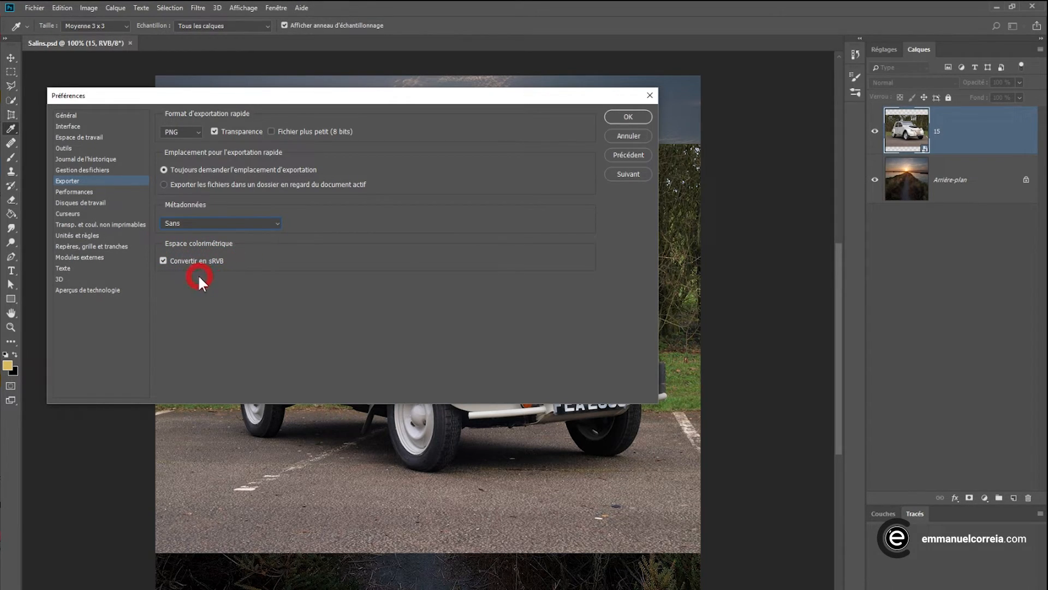
Set the memory Photoshop may use to 70 % (10459 Mo) in the performance preferences
{"action": "left_click", "coordinate": [78, 193]}
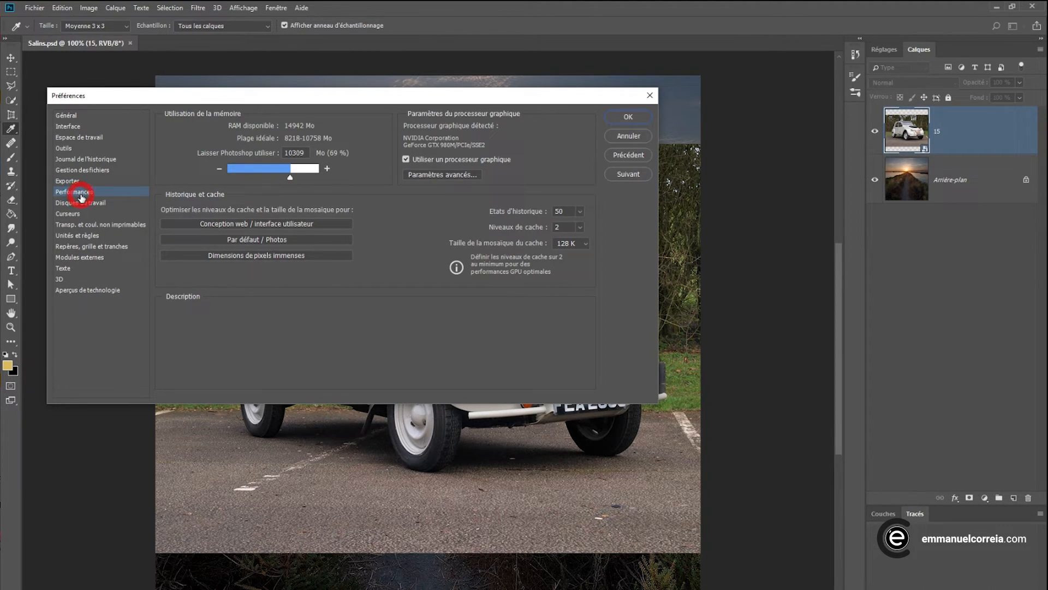
{"action": "left_click", "coordinate": [195, 172]}
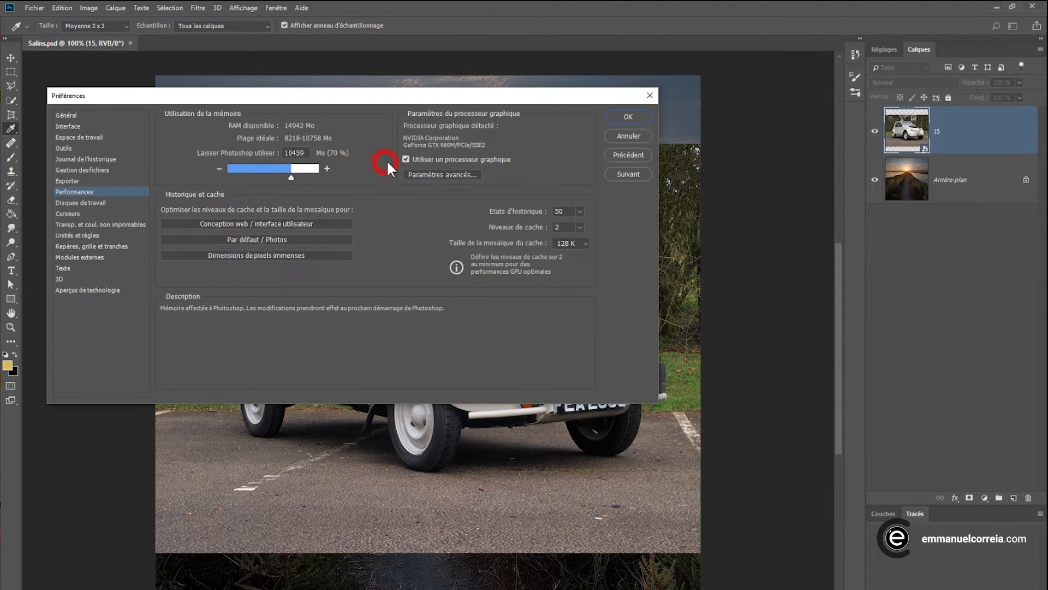
Turn "Utiliser un processeur graphique" off and on again, and review the descriptions of the performance options
{"action": "mouse_move", "coordinate": [441, 145]}
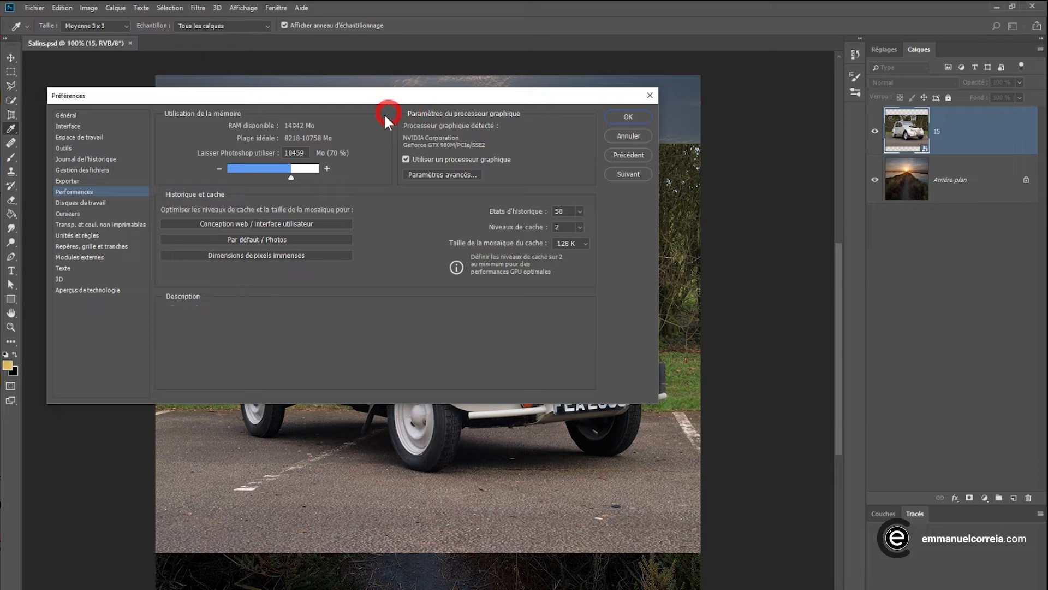
{"action": "mouse_move", "coordinate": [373, 143]}
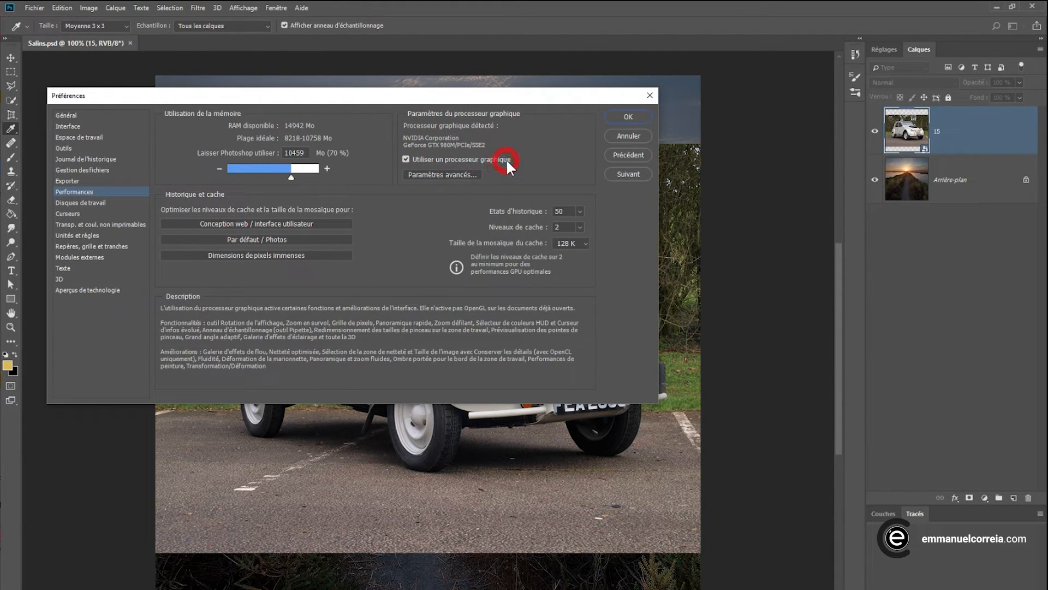
{"action": "left_click", "coordinate": [405, 158]}
{"action": "left_click", "coordinate": [405, 158]}
{"action": "mouse_move", "coordinate": [360, 166]}
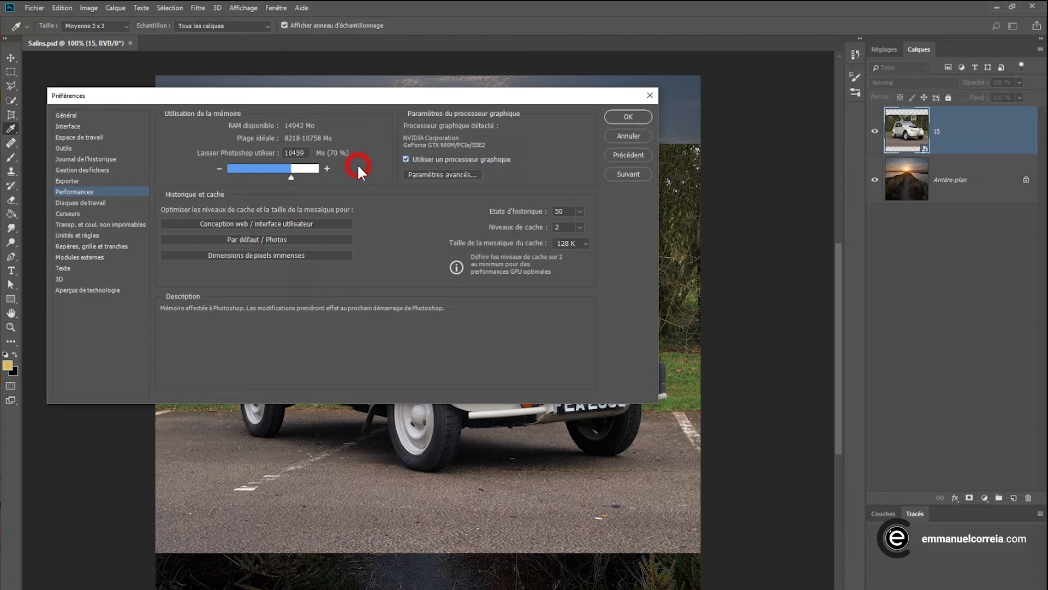
{"action": "mouse_move", "coordinate": [390, 198]}
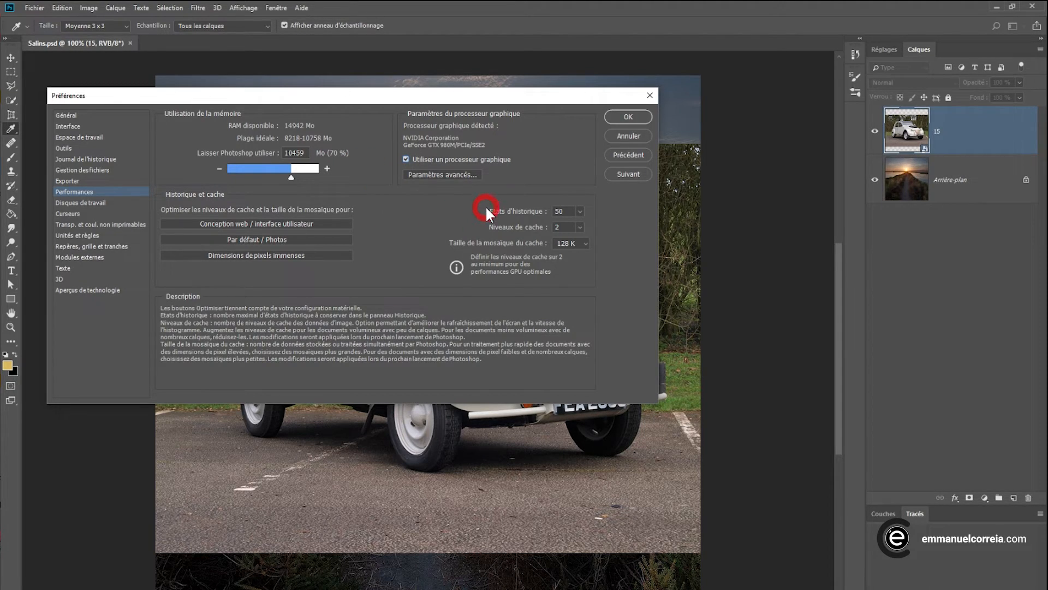
Set the graphics processor's drawing mode to Standard, with OpenCL and 30-bit display enabled, in the advanced graphics settings
{"action": "mouse_move", "coordinate": [501, 177]}
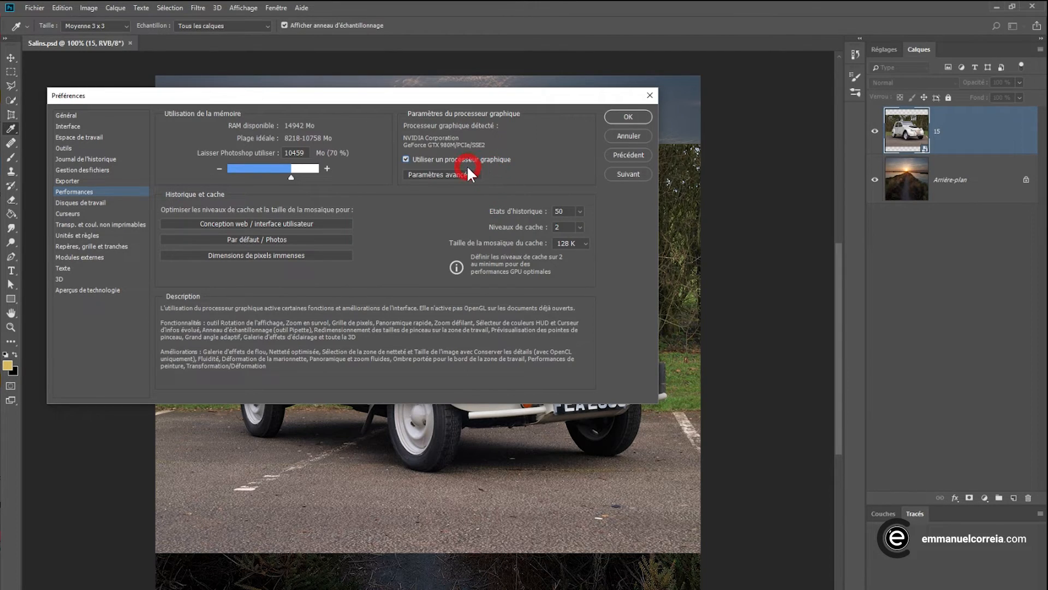
{"action": "left_click", "coordinate": [431, 174]}
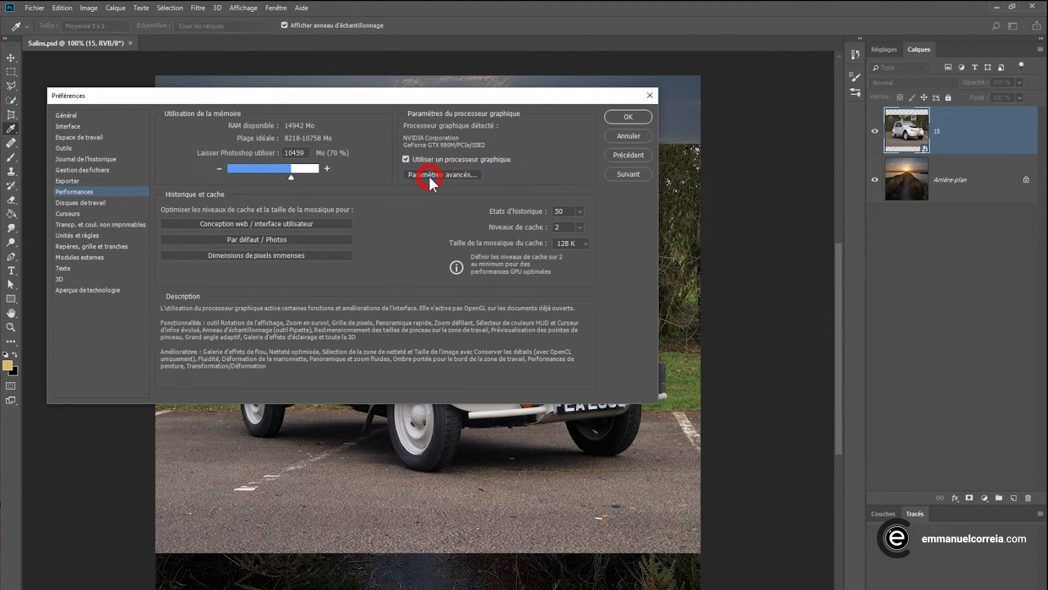
{"action": "left_click_drag", "start_coordinate": [342, 160], "coordinate": [256, 119]}
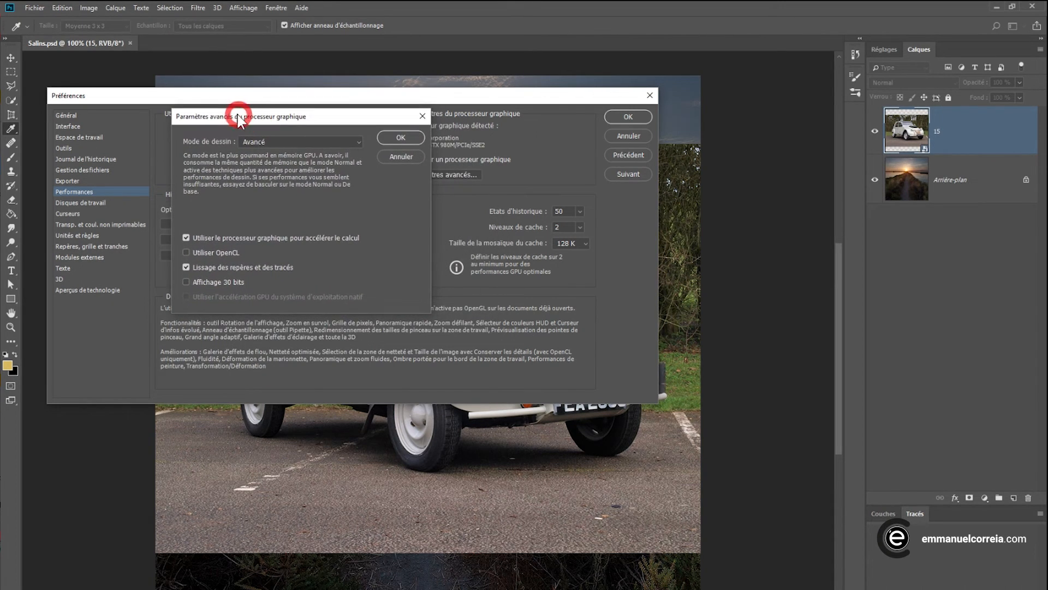
{"action": "left_click", "coordinate": [275, 142]}
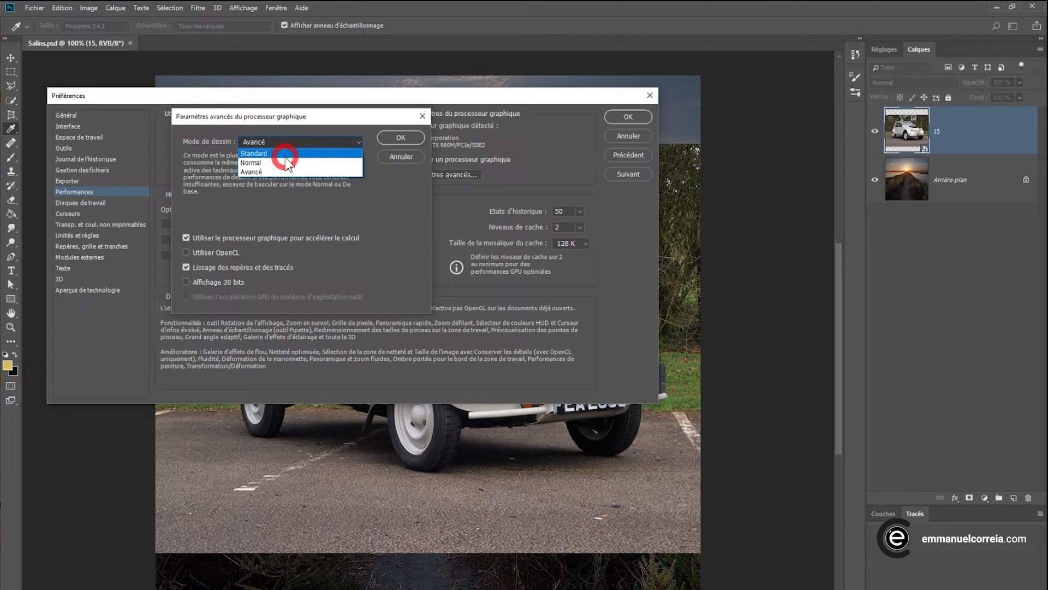
{"action": "left_click", "coordinate": [281, 171]}
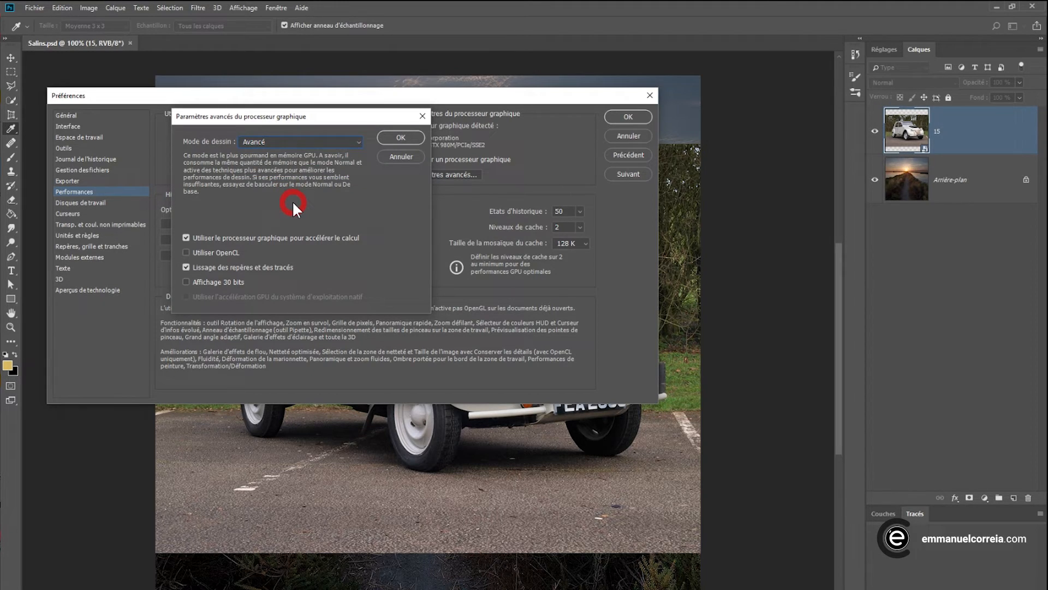
{"action": "left_click", "coordinate": [286, 143]}
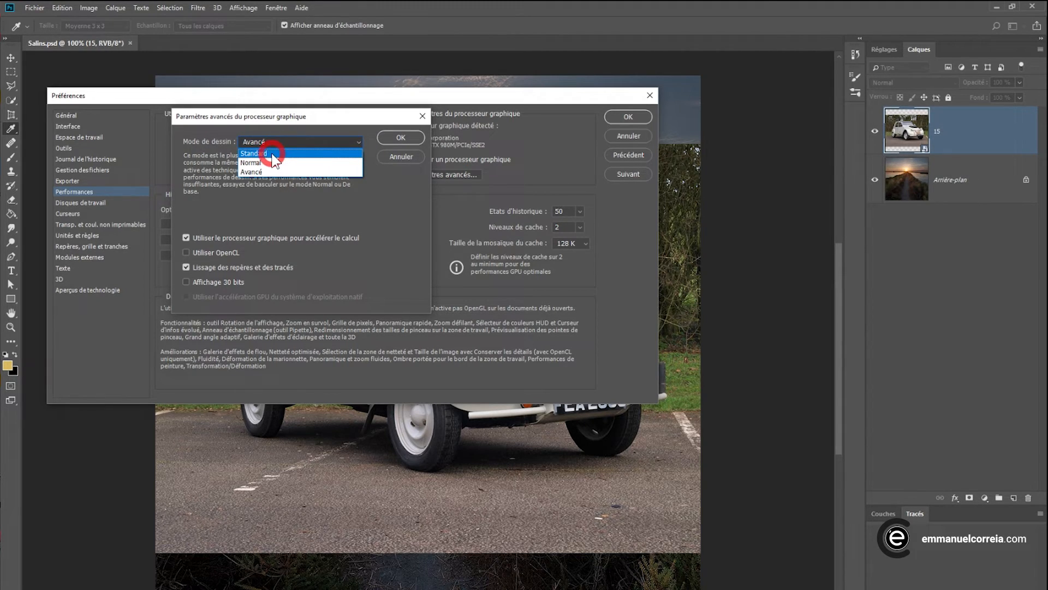
{"action": "left_click", "coordinate": [270, 154]}
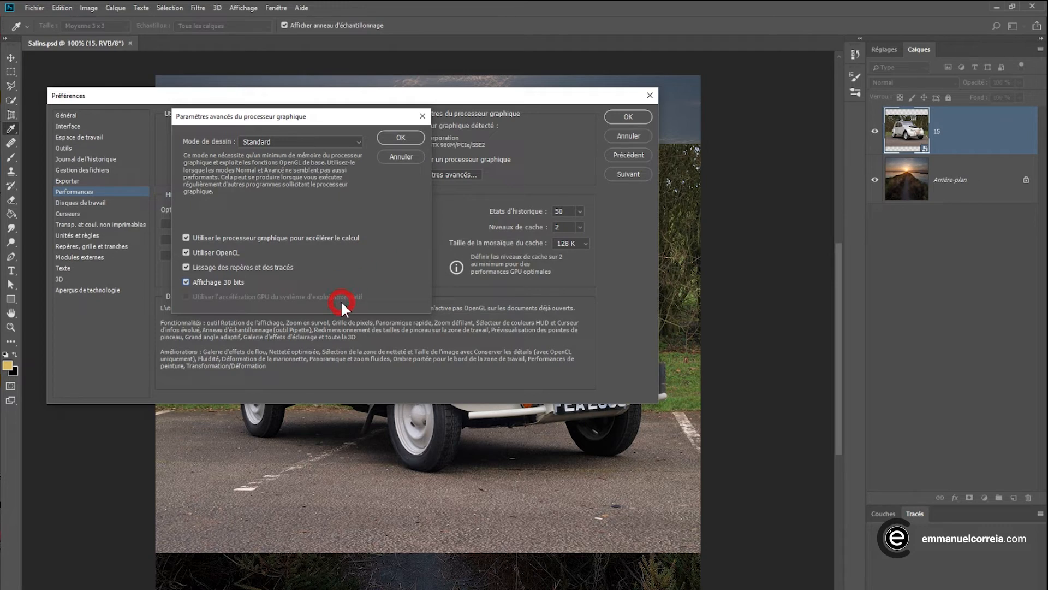
{"action": "left_click", "coordinate": [388, 137]}
Set the number of history states to 200 in the performance preferences
{"action": "left_click", "coordinate": [223, 194]}
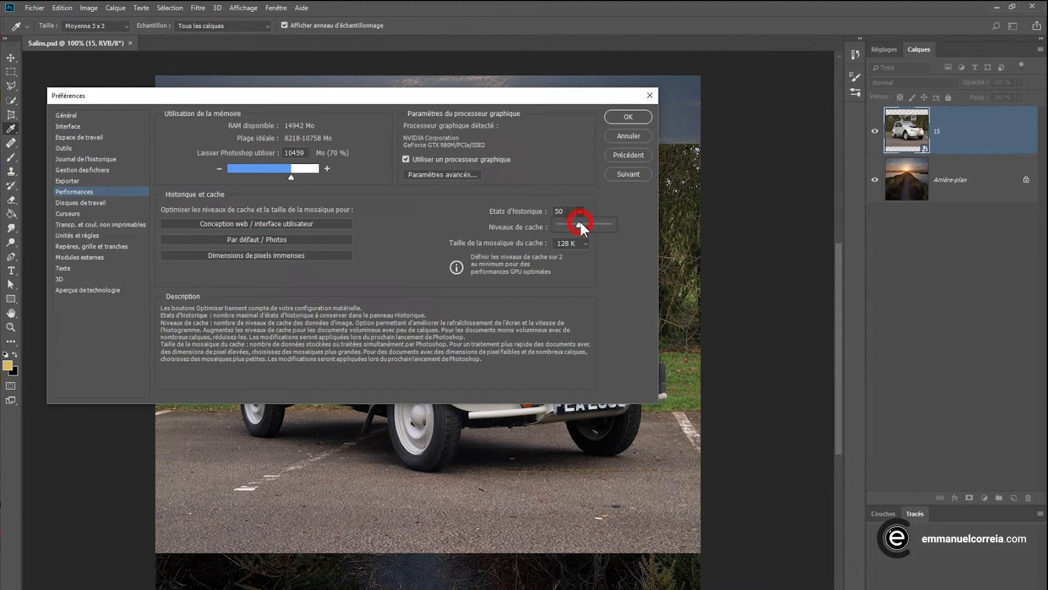
{"action": "mouse_move", "coordinate": [559, 225]}
{"action": "left_mouse_down"}
{"action": "mouse_move", "coordinate": [640, 229]}
{"action": "mouse_move", "coordinate": [543, 213]}
{"action": "left_mouse_up"}
{"action": "type", "text": "200"}
Try the web design and huge pixel dimensions cache presets, and apply the "Par défaut / Photos" preset
{"action": "left_click", "coordinate": [235, 240]}
{"action": "left_click", "coordinate": [324, 227]}
{"action": "left_click", "coordinate": [264, 252]}
{"action": "left_click", "coordinate": [250, 238]}
Review the active scratch disks and their free space in the "Disques de travail" preferences
{"action": "left_click", "coordinate": [98, 204]}
{"action": "left_click", "coordinate": [237, 137]}
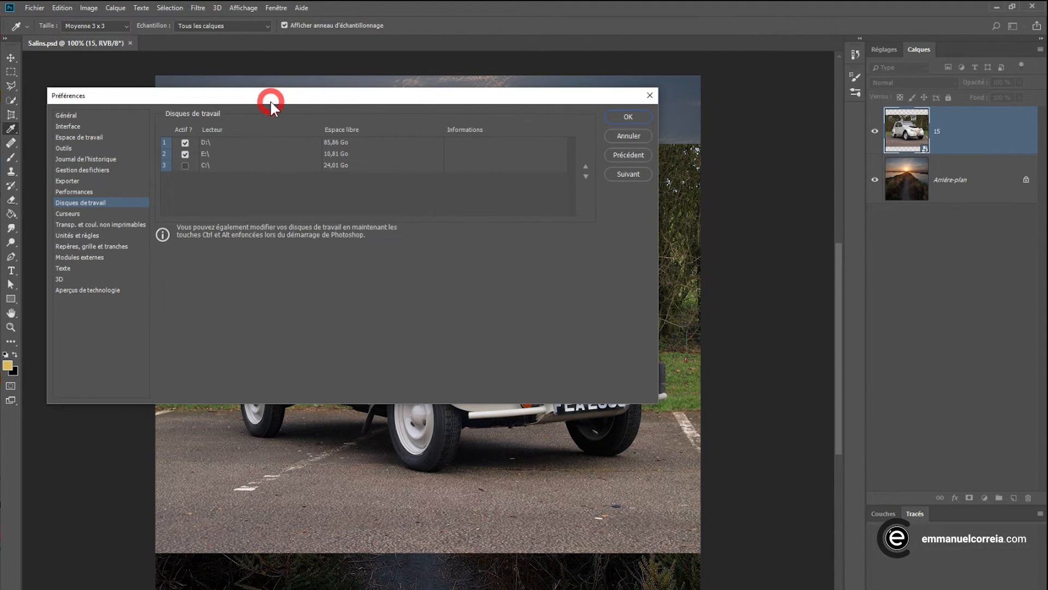
{"action": "left_click_drag", "start_coordinate": [272, 104], "coordinate": [275, 83]}
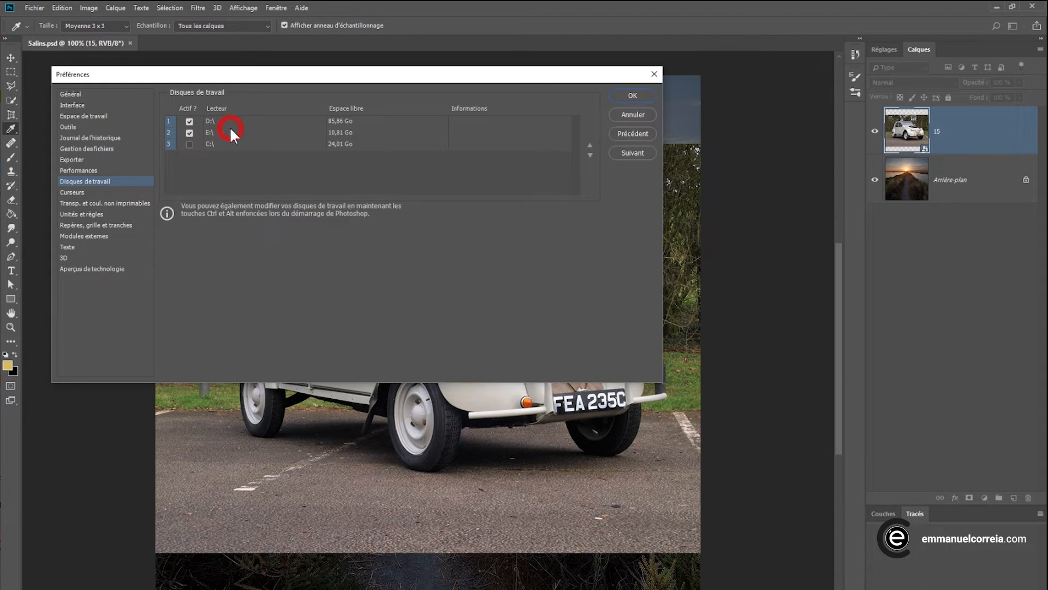
Try the Standard, Précis, Pointe standard and Taille réelle de la pointe painting cursors in the cursor preferences
{"action": "left_click", "coordinate": [71, 193]}
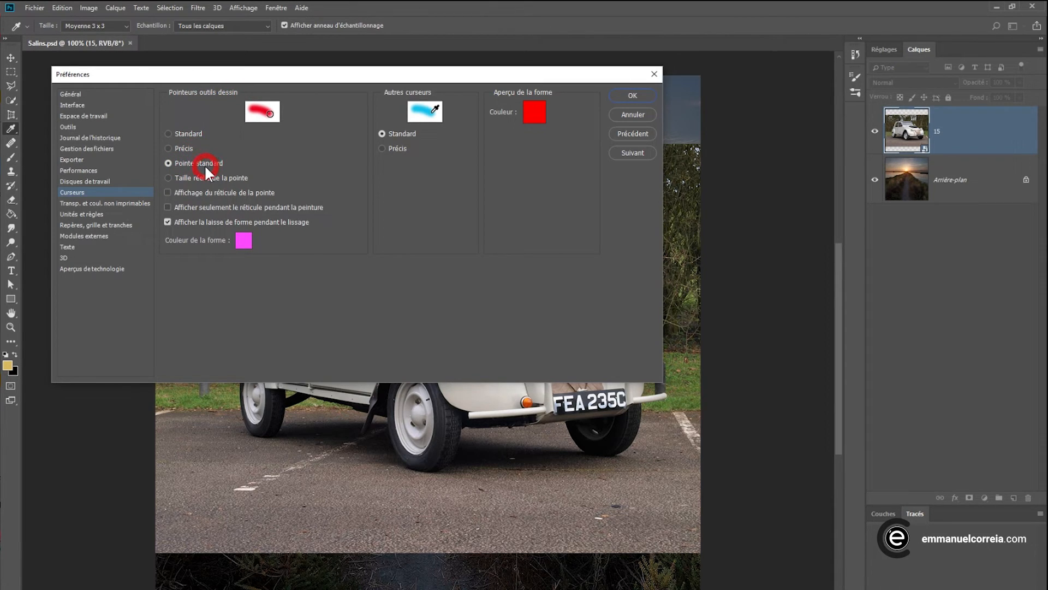
{"action": "left_click", "coordinate": [187, 134]}
{"action": "left_click", "coordinate": [189, 163]}
{"action": "left_click", "coordinate": [170, 133]}
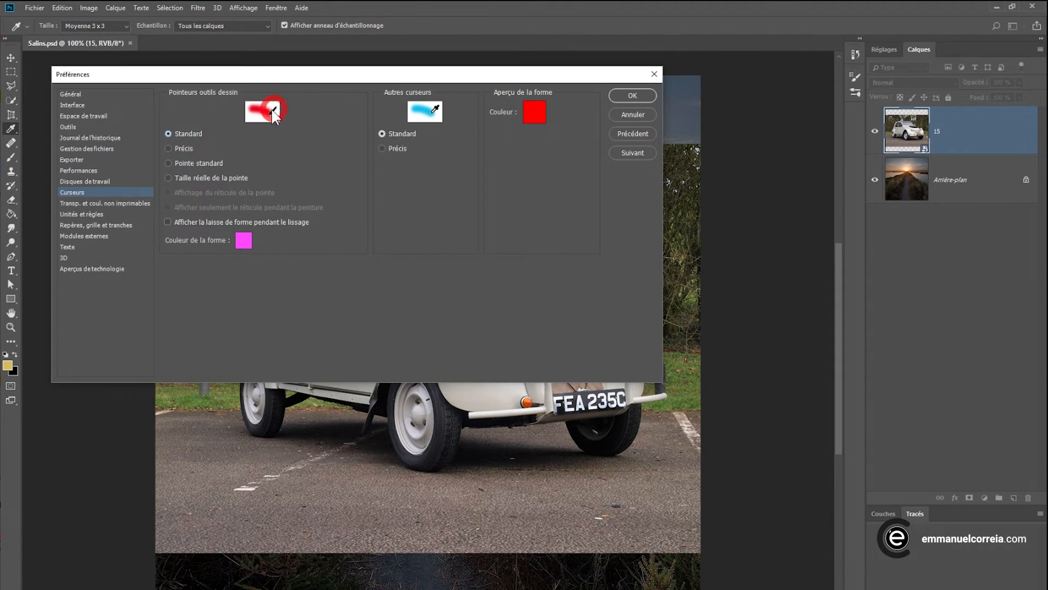
{"action": "left_click", "coordinate": [186, 148]}
{"action": "left_click", "coordinate": [195, 178]}
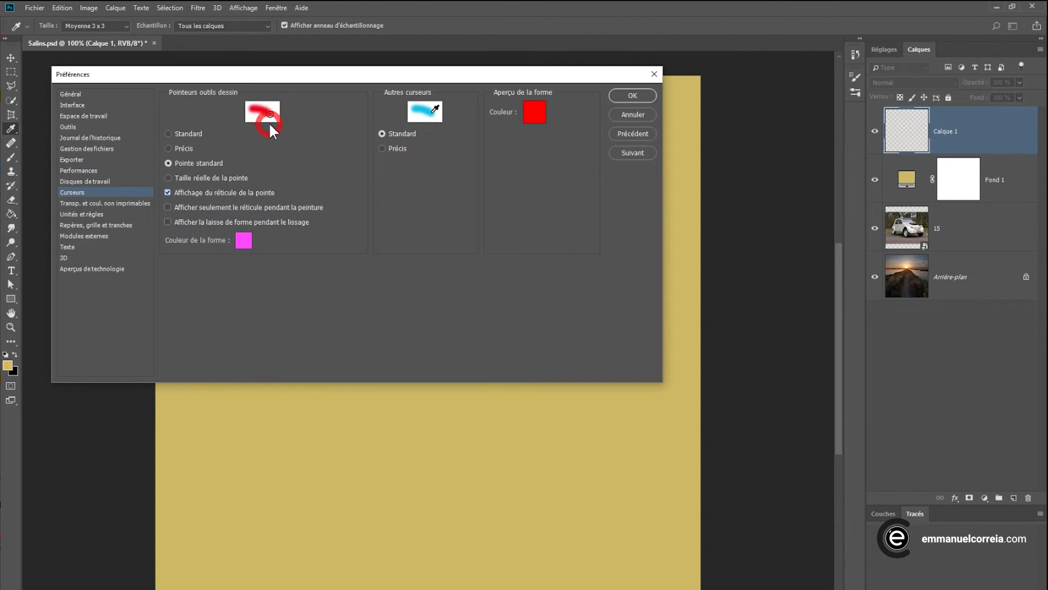
Test the brush-tip crosshair by painting white on Calque 1, first with "Affichage du réticule de la pointe", and with the crosshair-only option added
{"action": "left_click", "coordinate": [632, 96]}
{"action": "key", "text": "b"}
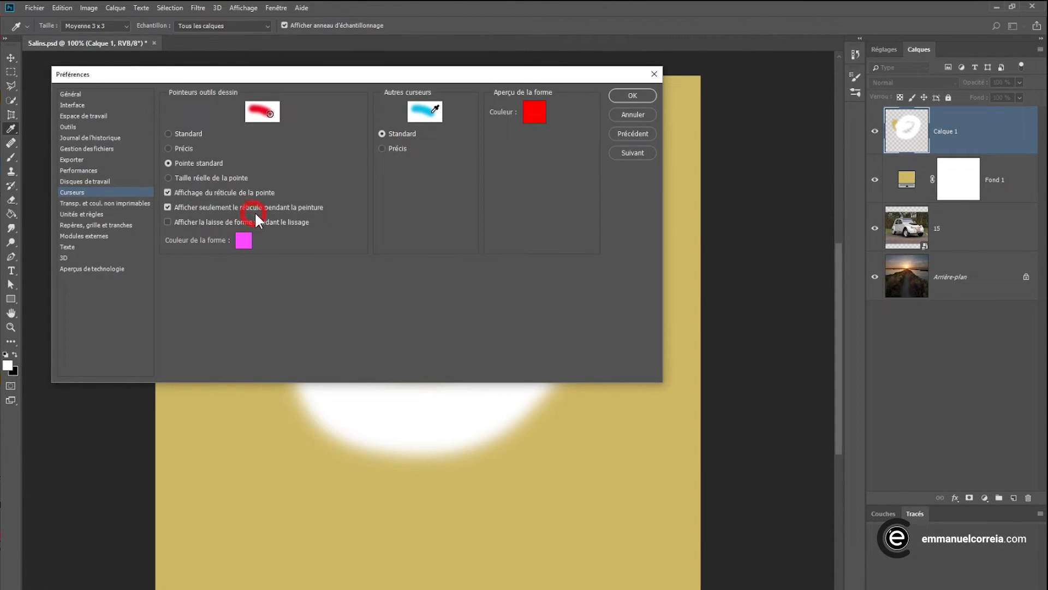
{"action": "left_click", "coordinate": [634, 96]}
{"action": "key", "text": "b"}
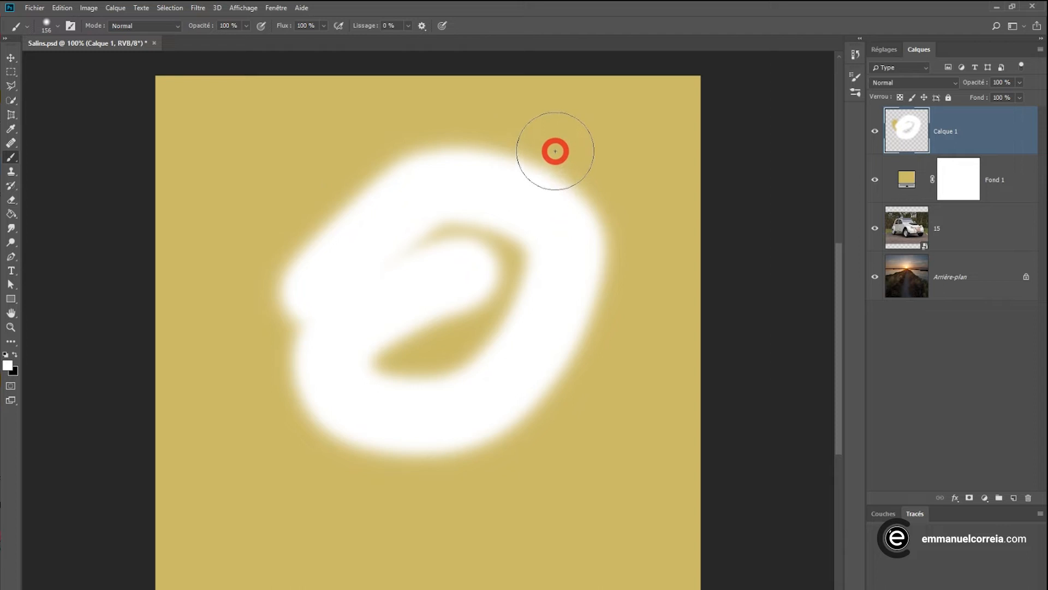
{"action": "mouse_move", "coordinate": [555, 151]}
{"action": "left_mouse_down"}
{"action": "mouse_move", "coordinate": [375, 160]}
{"action": "mouse_move", "coordinate": [303, 185]}
{"action": "mouse_move", "coordinate": [267, 230]}
{"action": "mouse_move", "coordinate": [244, 291]}
{"action": "mouse_move", "coordinate": [241, 362]}
{"action": "mouse_move", "coordinate": [260, 425]}
{"action": "mouse_move", "coordinate": [302, 480]}
{"action": "mouse_move", "coordinate": [392, 505]}
{"action": "mouse_move", "coordinate": [480, 498]}
{"action": "mouse_move", "coordinate": [549, 465]}
{"action": "mouse_move", "coordinate": [604, 416]}
{"action": "mouse_move", "coordinate": [635, 351]}
{"action": "mouse_move", "coordinate": [638, 208]}
{"action": "mouse_move", "coordinate": [572, 185]}
{"action": "mouse_move", "coordinate": [456, 253]}
{"action": "mouse_move", "coordinate": [305, 451]}
{"action": "mouse_move", "coordinate": [367, 449]}
{"action": "mouse_move", "coordinate": [448, 364]}
{"action": "mouse_move", "coordinate": [529, 239]}
{"action": "mouse_move", "coordinate": [399, 317]}
{"action": "mouse_move", "coordinate": [362, 379]}
{"action": "mouse_move", "coordinate": [303, 253]}
{"action": "mouse_move", "coordinate": [308, 383]}
{"action": "mouse_move", "coordinate": [342, 259]}
{"action": "mouse_move", "coordinate": [389, 218]}
{"action": "mouse_move", "coordinate": [459, 301]}
{"action": "mouse_move", "coordinate": [387, 476]}
{"action": "mouse_move", "coordinate": [571, 303]}
{"action": "mouse_move", "coordinate": [593, 222]}
{"action": "mouse_move", "coordinate": [542, 389]}
{"action": "mouse_move", "coordinate": [393, 283]}
{"action": "left_mouse_up"}
Turn off "Afficher seulement le réticule pendant la peinture" and paint more white strokes on Calque 1
{"action": "key", "text": "i"}
{"action": "key", "text": "ctrl+k"}
{"action": "left_click", "coordinate": [72, 192]}
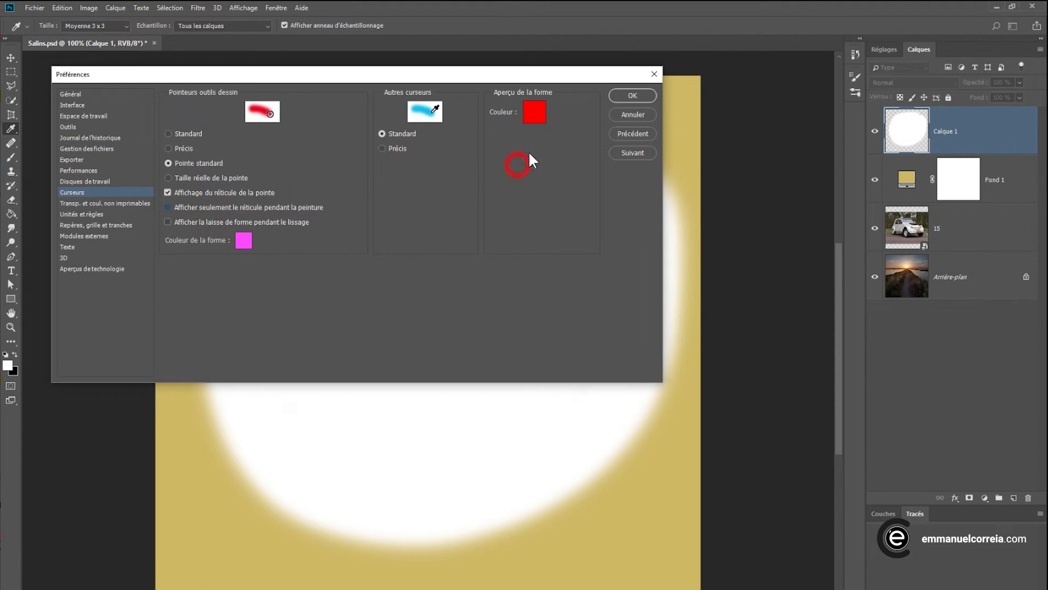
{"action": "left_click", "coordinate": [628, 96]}
{"action": "key", "text": "b"}
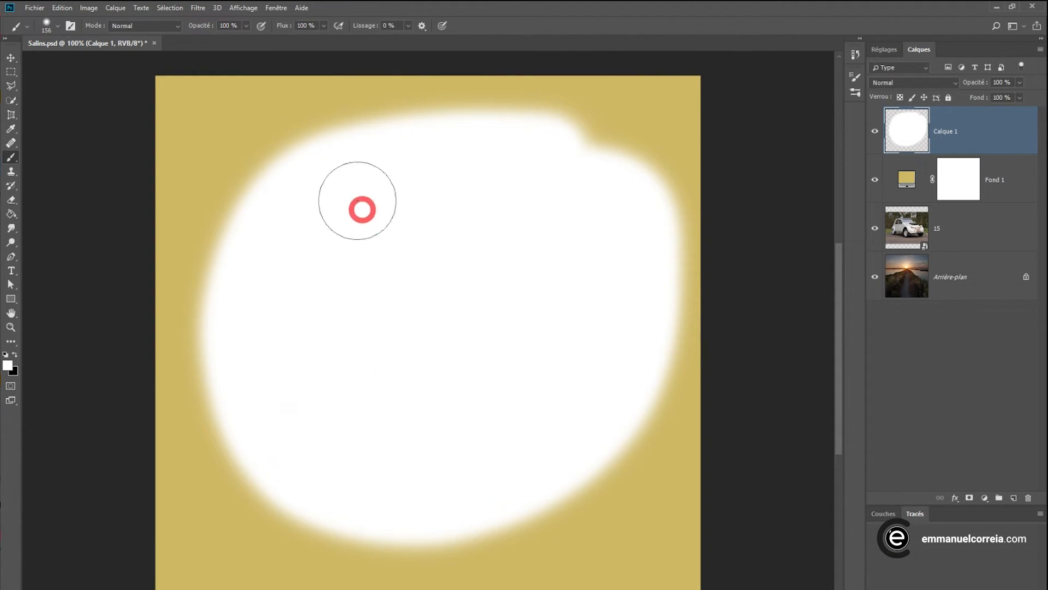
{"action": "mouse_move", "coordinate": [362, 213]}
{"action": "left_mouse_down"}
{"action": "mouse_move", "coordinate": [279, 181]}
{"action": "mouse_move", "coordinate": [270, 312]}
{"action": "left_mouse_up"}
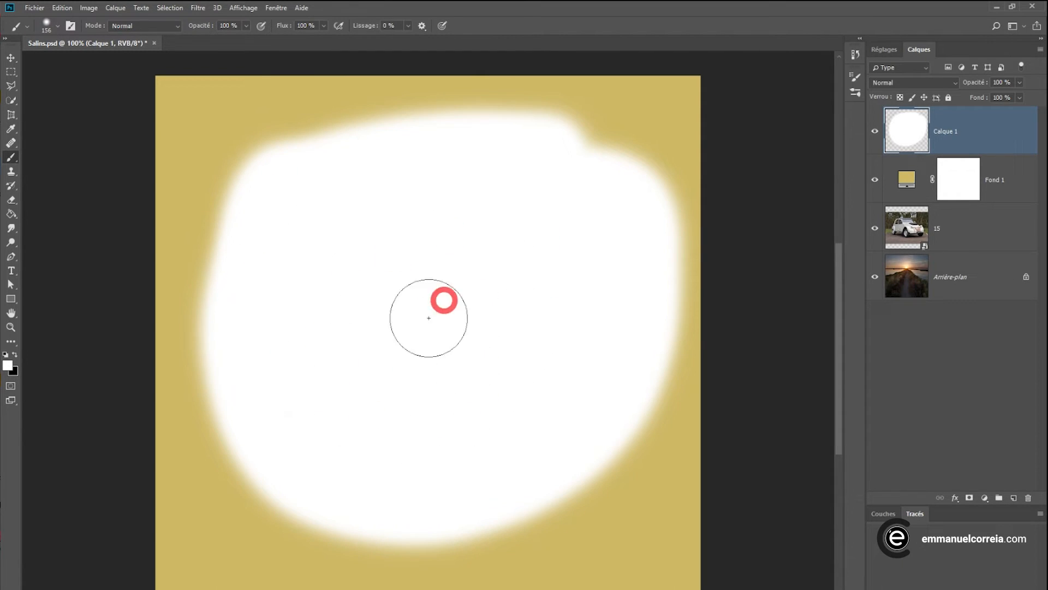
{"action": "mouse_move", "coordinate": [538, 146]}
{"action": "left_mouse_down"}
{"action": "mouse_move", "coordinate": [310, 130]}
{"action": "mouse_move", "coordinate": [233, 151]}
{"action": "mouse_move", "coordinate": [218, 338]}
{"action": "mouse_move", "coordinate": [227, 472]}
{"action": "mouse_move", "coordinate": [257, 532]}
{"action": "left_mouse_up"}
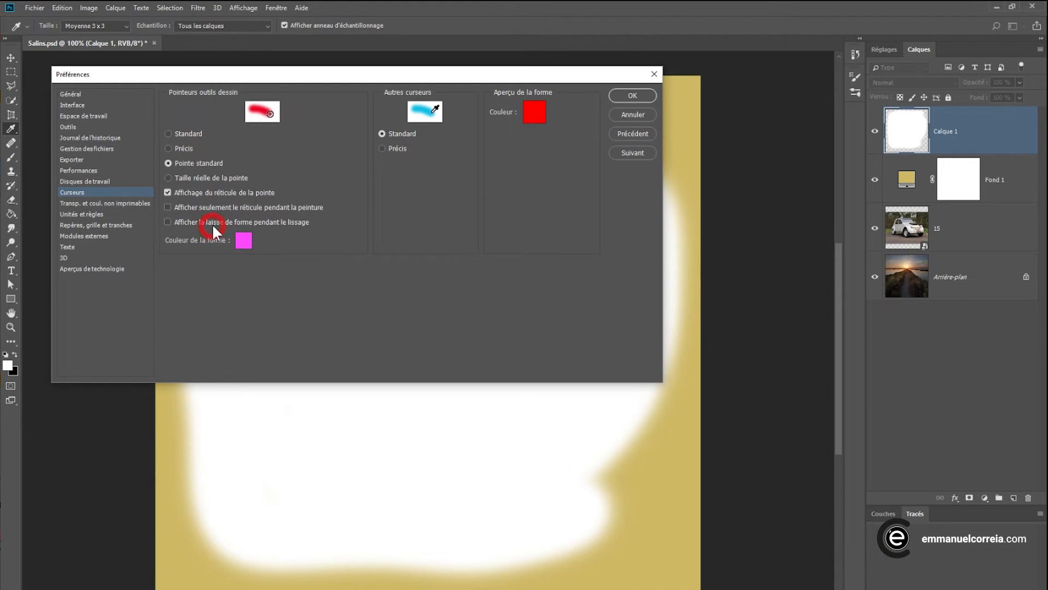
Enable "Afficher la laisse de forme pendant le lissage" and reduce the brush size to 94
{"action": "left_click", "coordinate": [268, 225]}
{"action": "left_click", "coordinate": [609, 98]}
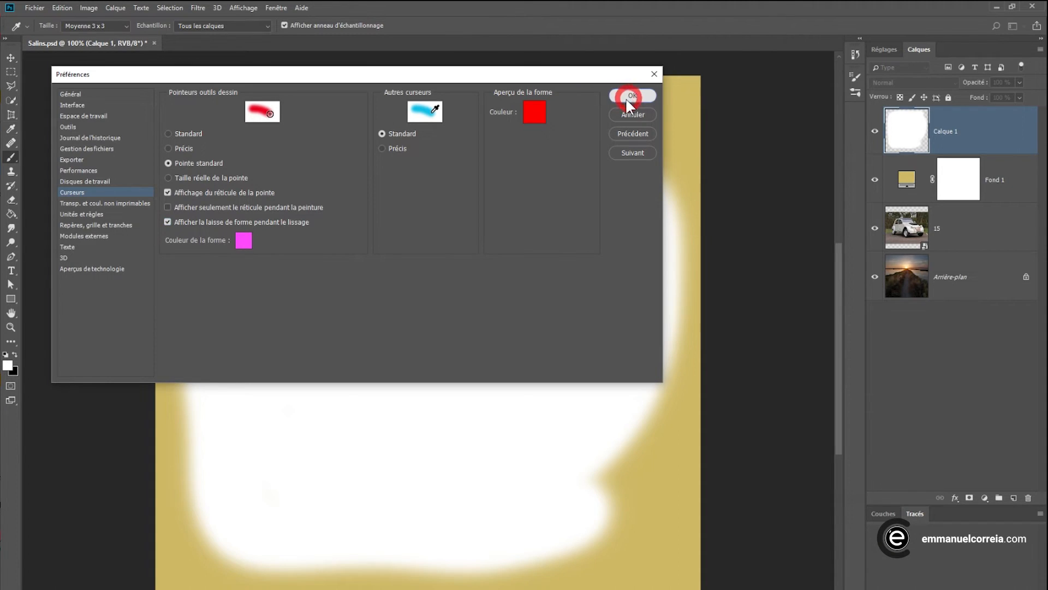
{"action": "left_click", "coordinate": [11, 157]}
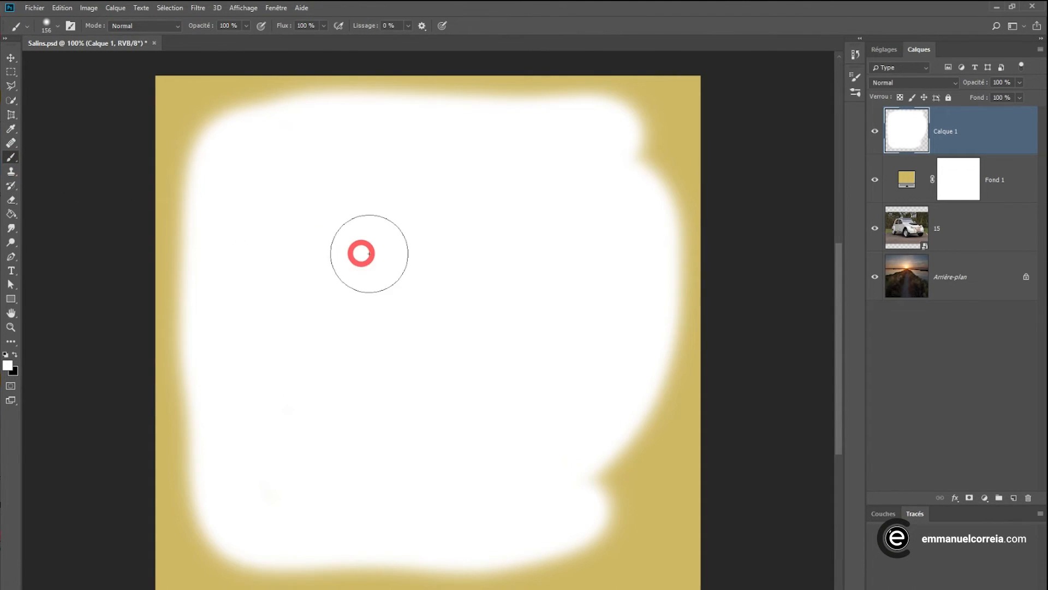
{"action": "left_click_drag", "start_coordinate": [403, 247], "coordinate": [388, 248]}
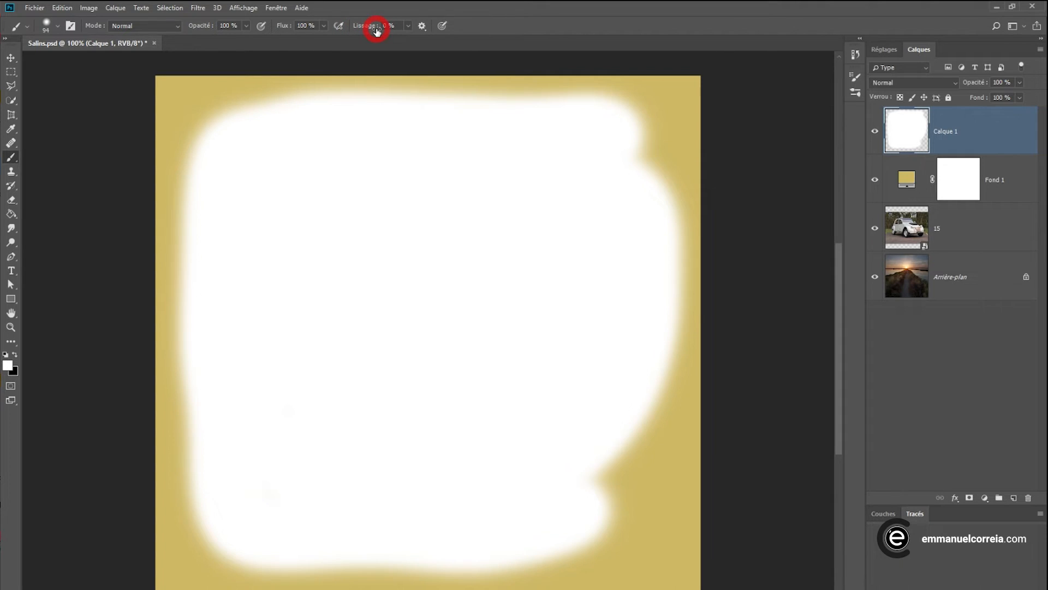
Paint black strokes over the white area of Calque 1 and set the brush smoothing to 100 %
{"action": "mouse_move", "coordinate": [511, 208]}
{"action": "left_mouse_down"}
{"action": "mouse_move", "coordinate": [433, 207]}
{"action": "mouse_move", "coordinate": [402, 219]}
{"action": "mouse_move", "coordinate": [353, 290]}
{"action": "left_mouse_up"}
{"action": "left_click", "coordinate": [15, 354]}
{"action": "mouse_move", "coordinate": [519, 218]}
{"action": "left_mouse_down"}
{"action": "mouse_move", "coordinate": [500, 191]}
{"action": "mouse_move", "coordinate": [452, 198]}
{"action": "mouse_move", "coordinate": [409, 213]}
{"action": "mouse_move", "coordinate": [391, 241]}
{"action": "mouse_move", "coordinate": [392, 282]}
{"action": "mouse_move", "coordinate": [418, 317]}
{"action": "mouse_move", "coordinate": [475, 342]}
{"action": "mouse_move", "coordinate": [536, 336]}
{"action": "mouse_move", "coordinate": [584, 296]}
{"action": "mouse_move", "coordinate": [620, 240]}
{"action": "mouse_move", "coordinate": [617, 196]}
{"action": "mouse_move", "coordinate": [562, 153]}
{"action": "mouse_move", "coordinate": [478, 138]}
{"action": "mouse_move", "coordinate": [393, 156]}
{"action": "mouse_move", "coordinate": [352, 178]}
{"action": "mouse_move", "coordinate": [306, 249]}
{"action": "mouse_move", "coordinate": [321, 375]}
{"action": "mouse_move", "coordinate": [370, 416]}
{"action": "mouse_move", "coordinate": [449, 431]}
{"action": "mouse_move", "coordinate": [519, 414]}
{"action": "mouse_move", "coordinate": [602, 332]}
{"action": "left_mouse_up"}
{"action": "left_click", "coordinate": [408, 26]}
Turn off the stroke leash display, test it with another black stroke, and duplicate Calque 1
{"action": "left_click", "coordinate": [206, 221]}
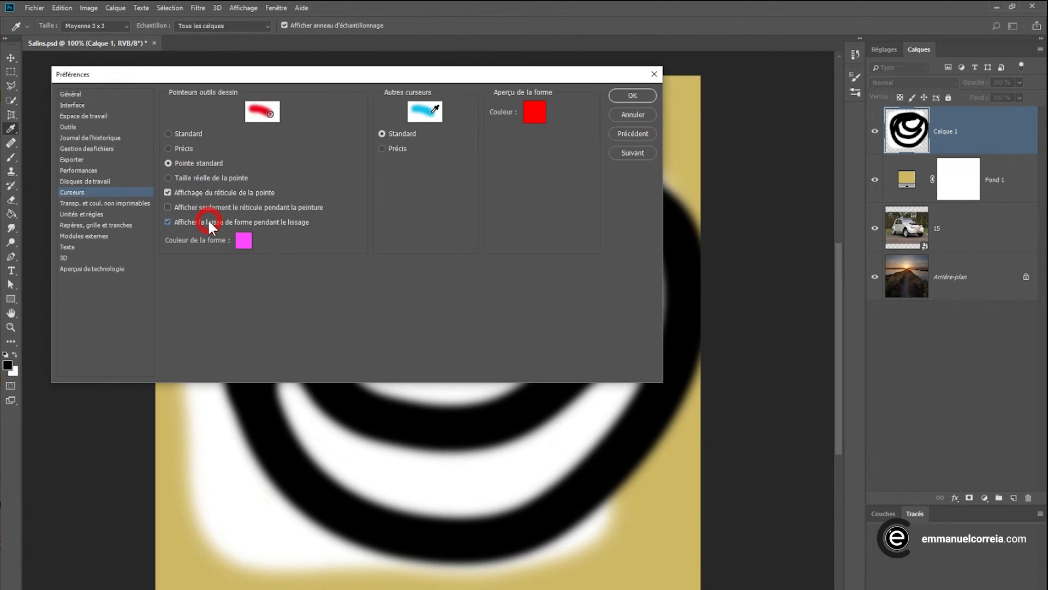
{"action": "left_click", "coordinate": [625, 98]}
{"action": "mouse_move", "coordinate": [596, 129]}
{"action": "left_mouse_down"}
{"action": "mouse_move", "coordinate": [480, 106]}
{"action": "mouse_move", "coordinate": [276, 156]}
{"action": "mouse_move", "coordinate": [441, 418]}
{"action": "mouse_move", "coordinate": [358, 567]}
{"action": "mouse_move", "coordinate": [271, 503]}
{"action": "left_mouse_up"}
{"action": "key", "text": "ctrl+j"}
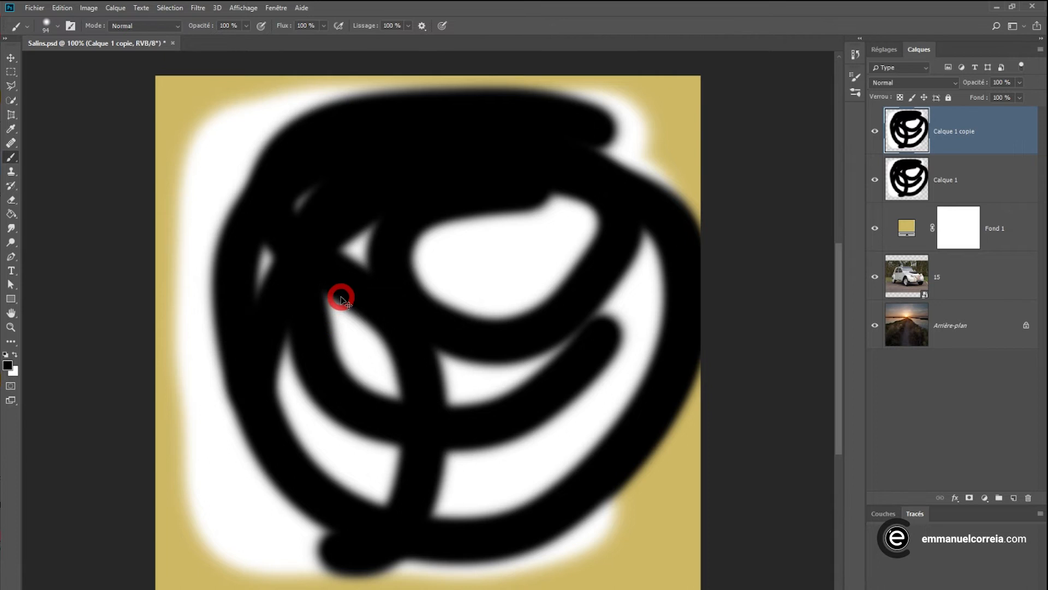
Try the stroke leash option and the Précis and Standard choices for other cursors, and discard the changes
{"action": "key", "text": "i"}
{"action": "key", "text": "ctrl+k"}
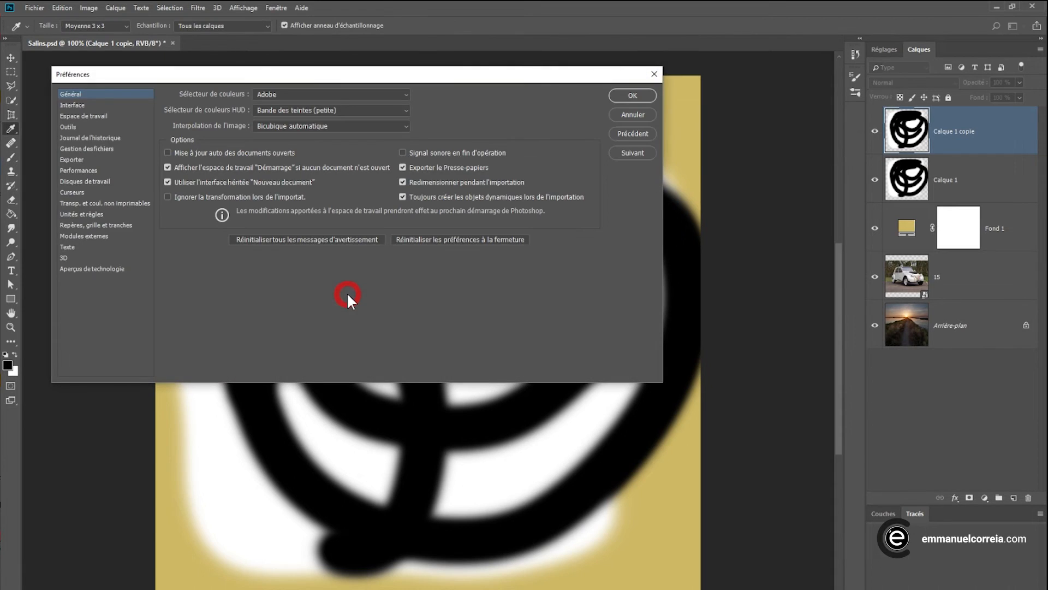
{"action": "left_click", "coordinate": [80, 193]}
{"action": "left_click", "coordinate": [215, 225]}
{"action": "left_click", "coordinate": [215, 225]}
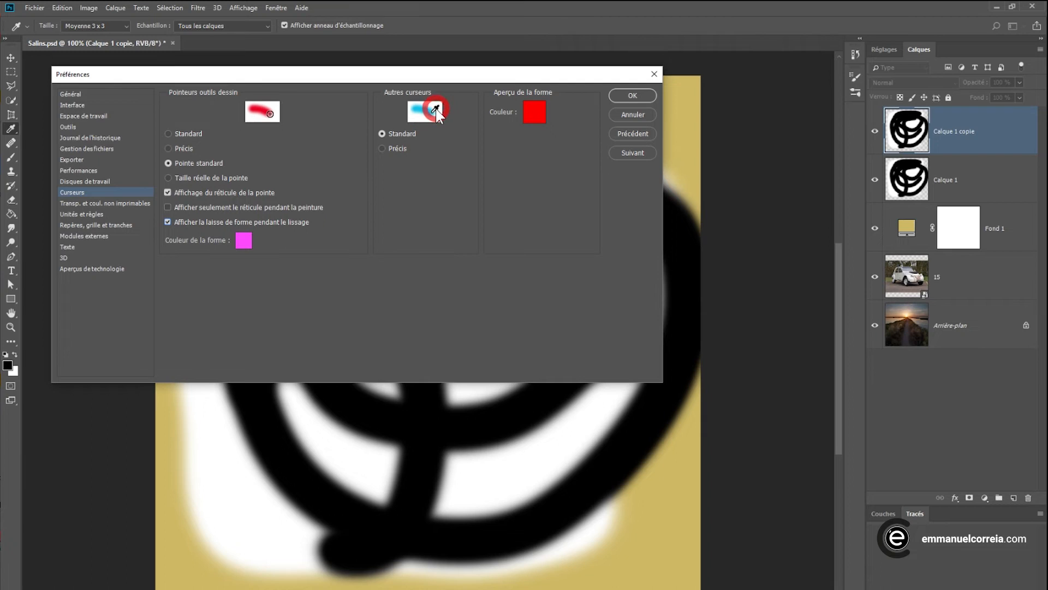
{"action": "left_click", "coordinate": [395, 147]}
{"action": "left_click", "coordinate": [401, 135]}
{"action": "left_click", "coordinate": [617, 115]}
Enlarge the brush on the canvas to a size of 258 while checking its shape preview
{"action": "key", "text": "b"}
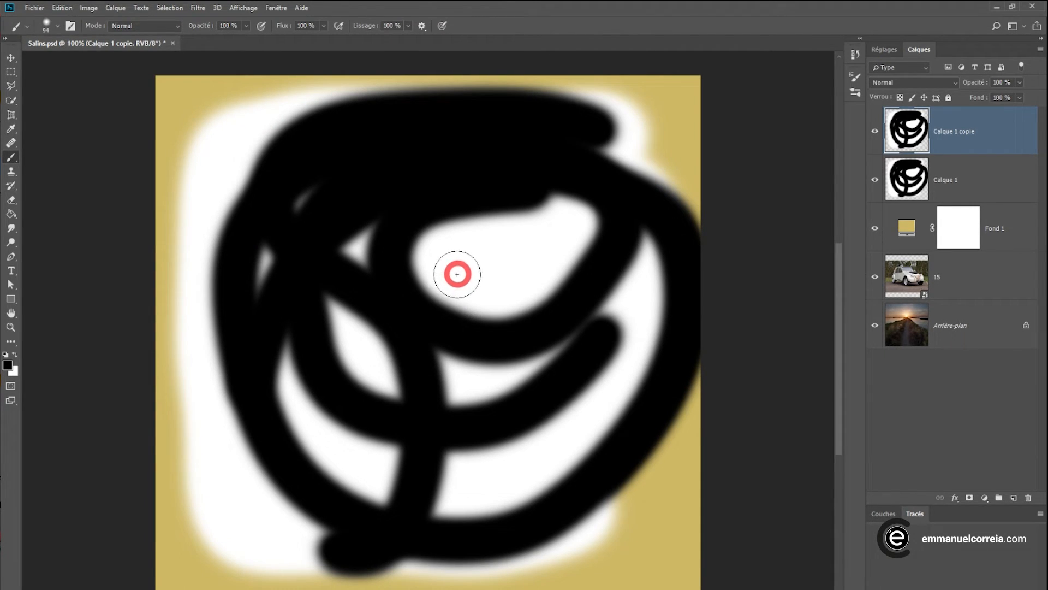
{"action": "mouse_move", "coordinate": [454, 274]}
{"action": "left_mouse_down"}
{"action": "mouse_move", "coordinate": [478, 274]}
{"action": "mouse_move", "coordinate": [460, 279]}
{"action": "mouse_move", "coordinate": [478, 286]}
{"action": "left_mouse_up"}
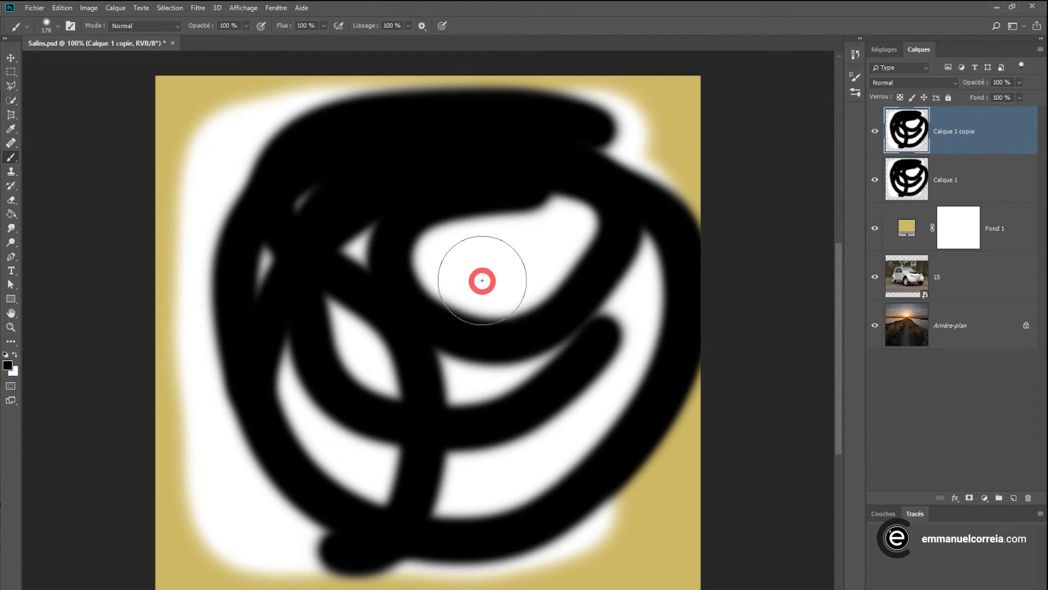
{"action": "mouse_move", "coordinate": [435, 274]}
{"action": "left_mouse_down"}
{"action": "mouse_move", "coordinate": [480, 290]}
{"action": "mouse_move", "coordinate": [463, 294]}
{"action": "left_mouse_up"}
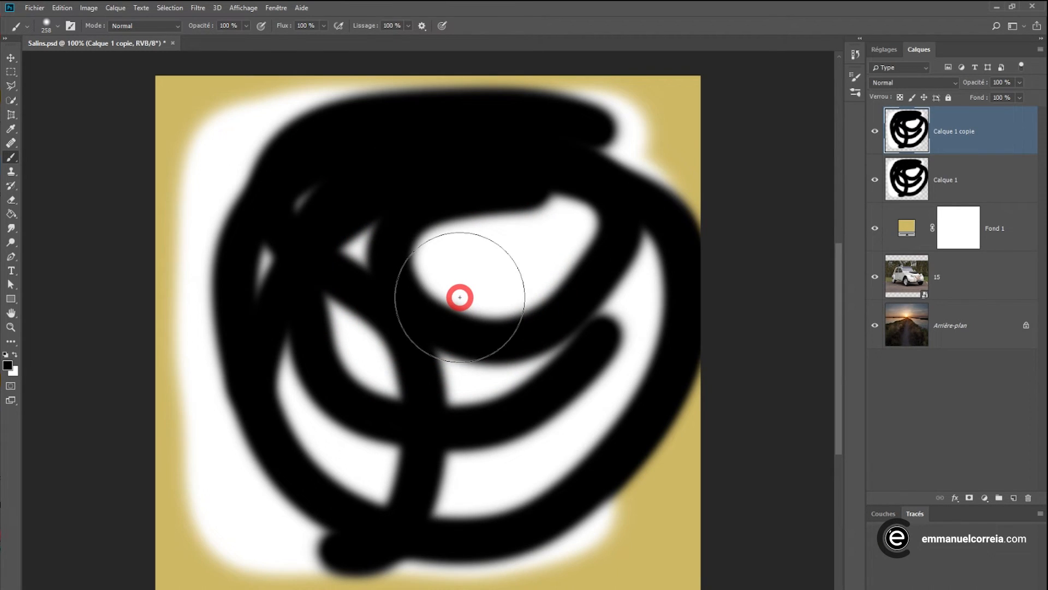
Set the brush shape preview colour to blue 1963dd and test it by resizing the brush on the canvas
{"action": "key", "text": "ctrl+k"}
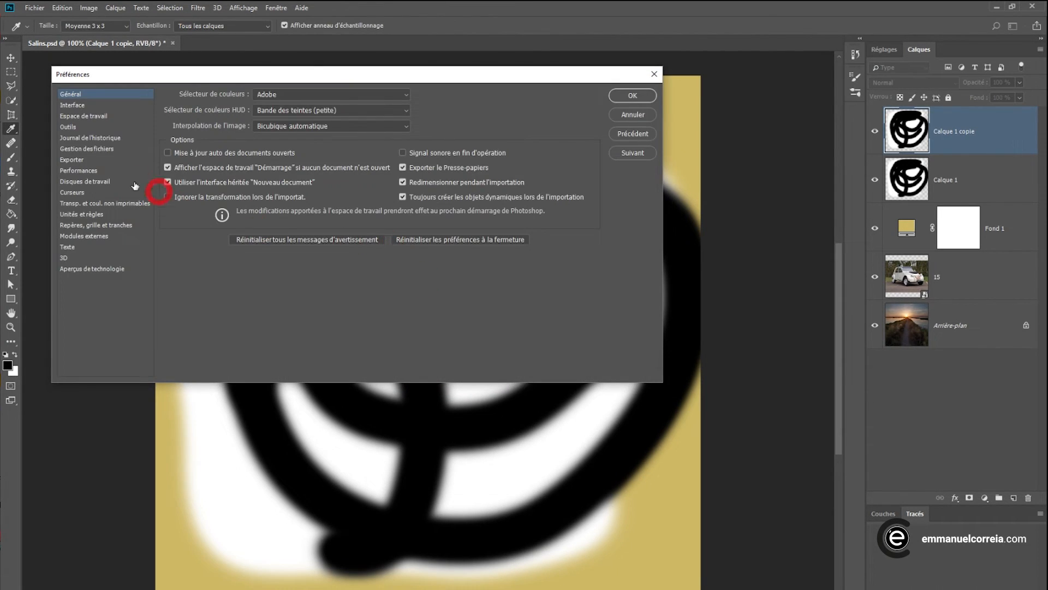
{"action": "left_click", "coordinate": [81, 193]}
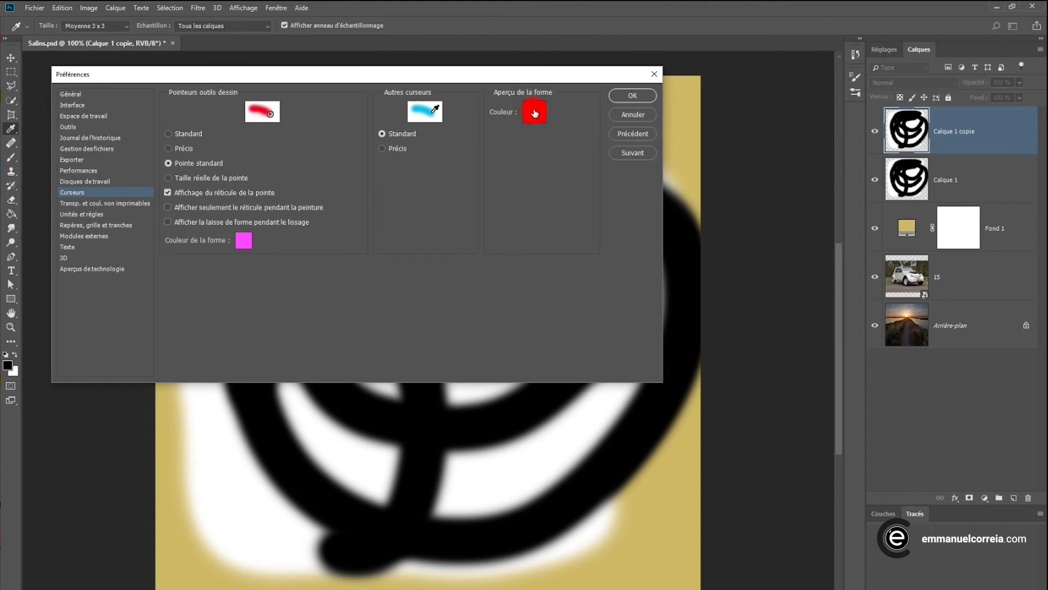
{"action": "left_click", "coordinate": [533, 113]}
{"action": "mouse_move", "coordinate": [442, 312]}
{"action": "left_mouse_down"}
{"action": "mouse_move", "coordinate": [453, 248]}
{"action": "mouse_move", "coordinate": [417, 211]}
{"action": "left_mouse_up"}
{"action": "left_click", "coordinate": [572, 187]}
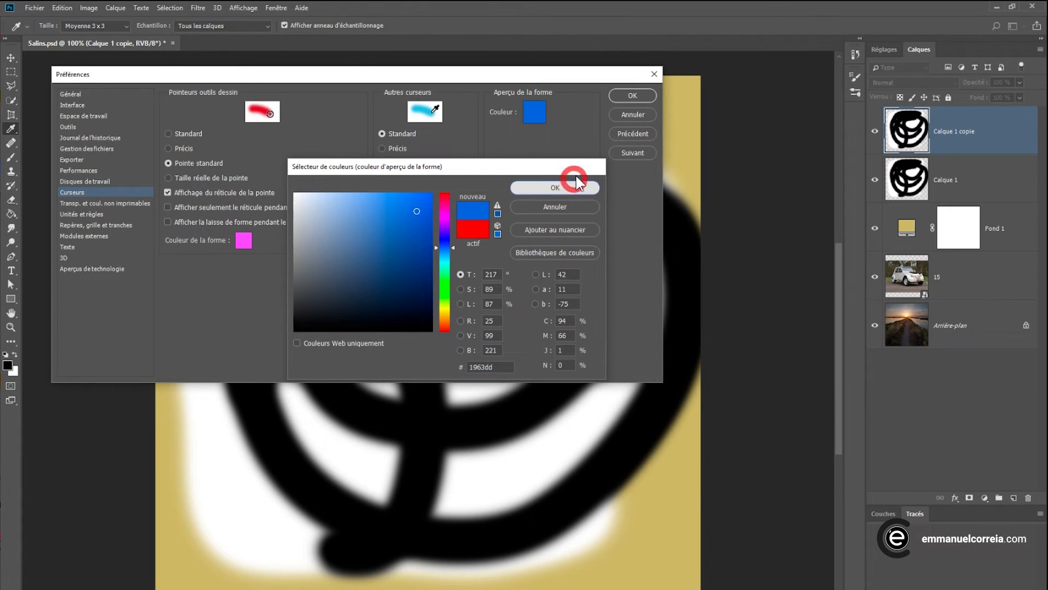
{"action": "left_click", "coordinate": [627, 95]}
{"action": "key", "text": "b"}
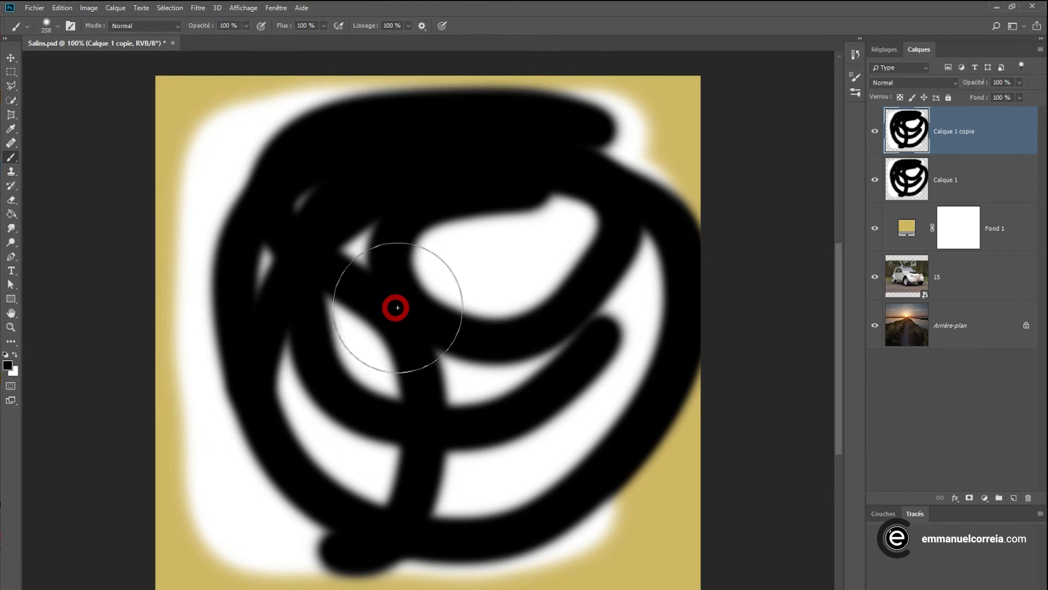
{"action": "mouse_move", "coordinate": [418, 326]}
{"action": "left_mouse_down"}
{"action": "mouse_move", "coordinate": [461, 323]}
{"action": "mouse_move", "coordinate": [420, 340]}
{"action": "mouse_move", "coordinate": [494, 362]}
{"action": "mouse_move", "coordinate": [453, 354]}
{"action": "mouse_move", "coordinate": [483, 358]}
{"action": "mouse_move", "coordinate": [447, 384]}
{"action": "left_mouse_up"}
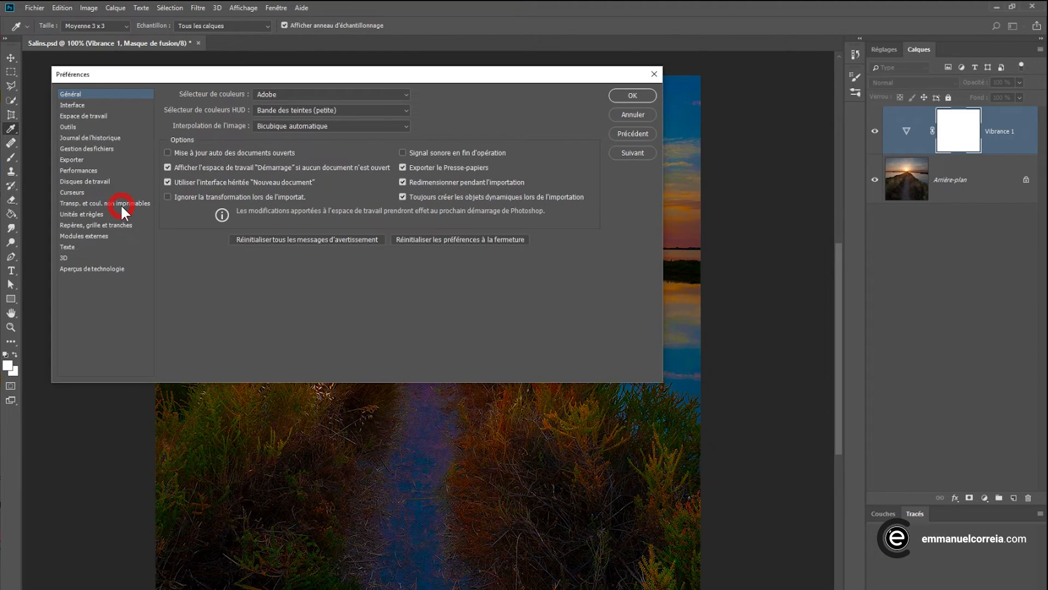
Try the Sans, Dense and Espacée transparency grid sizes, and return the grid to Moyenne
{"action": "left_click", "coordinate": [122, 209]}
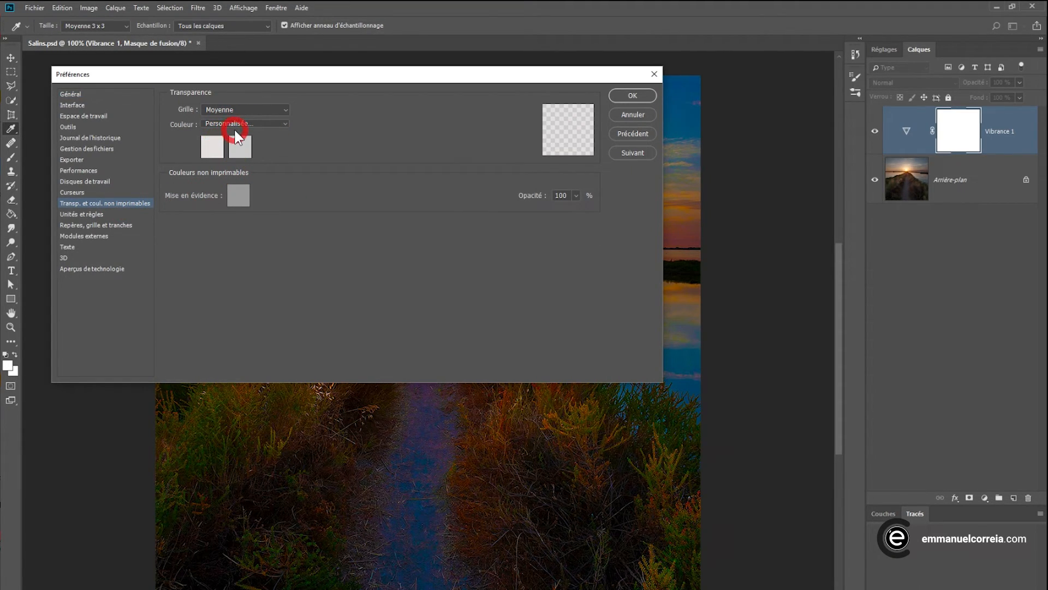
{"action": "left_click", "coordinate": [284, 111]}
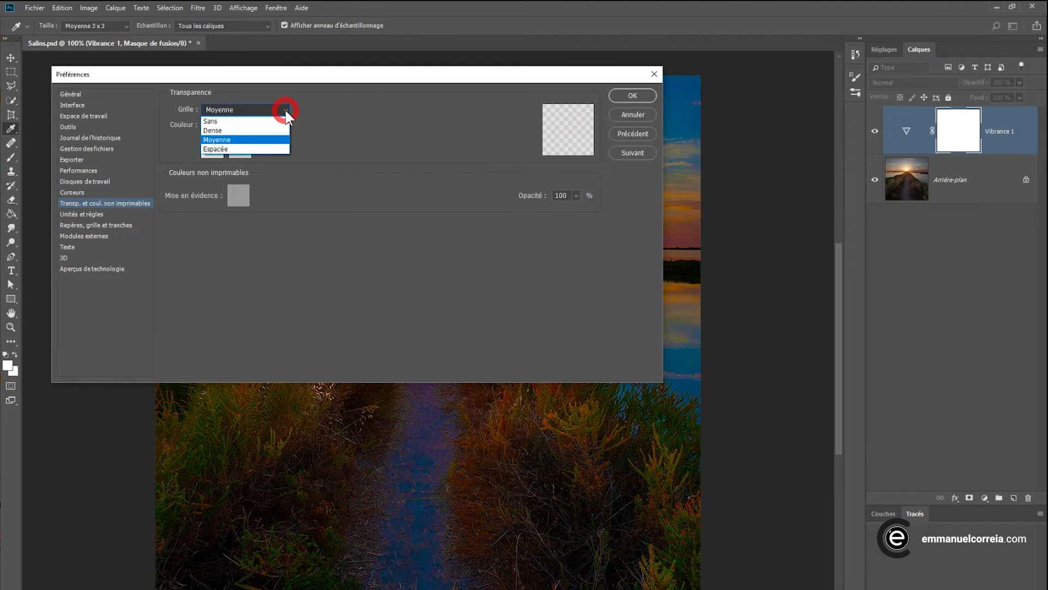
{"action": "left_click", "coordinate": [244, 124]}
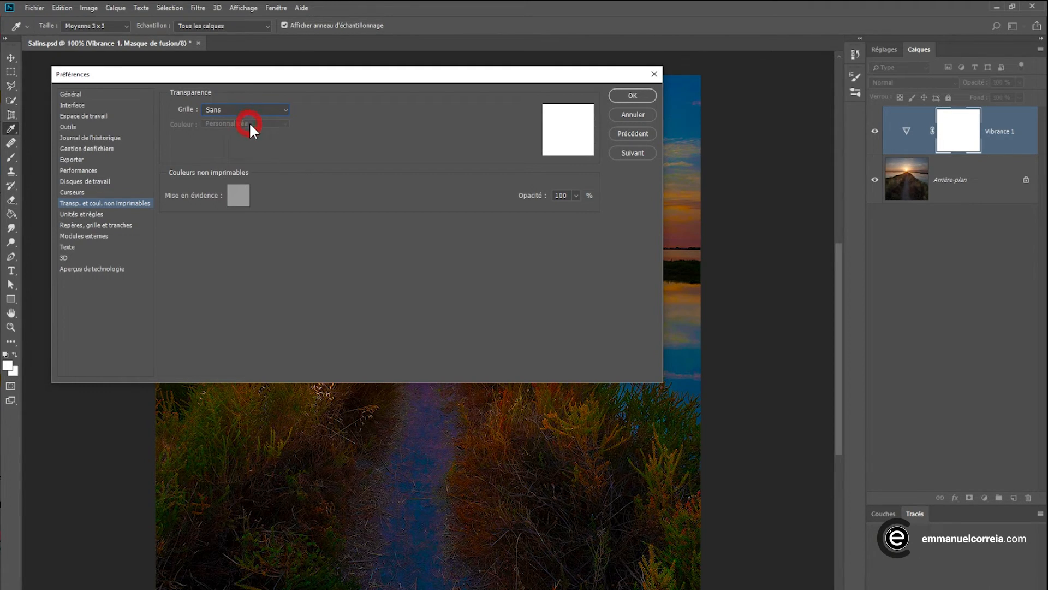
{"action": "left_click", "coordinate": [285, 109]}
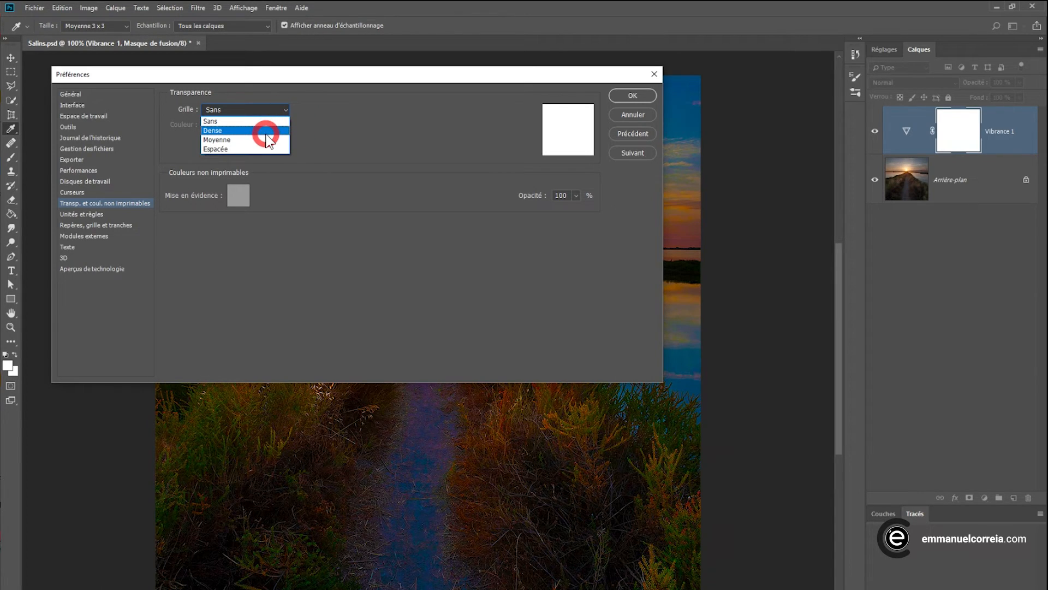
{"action": "left_click", "coordinate": [267, 131]}
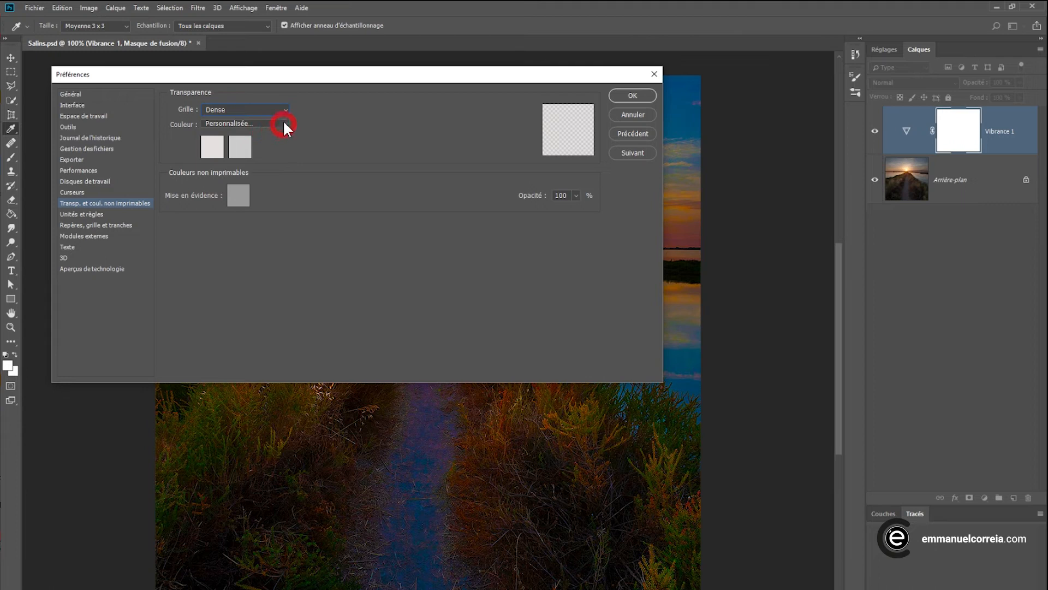
{"action": "left_click", "coordinate": [286, 111]}
{"action": "left_click", "coordinate": [250, 148]}
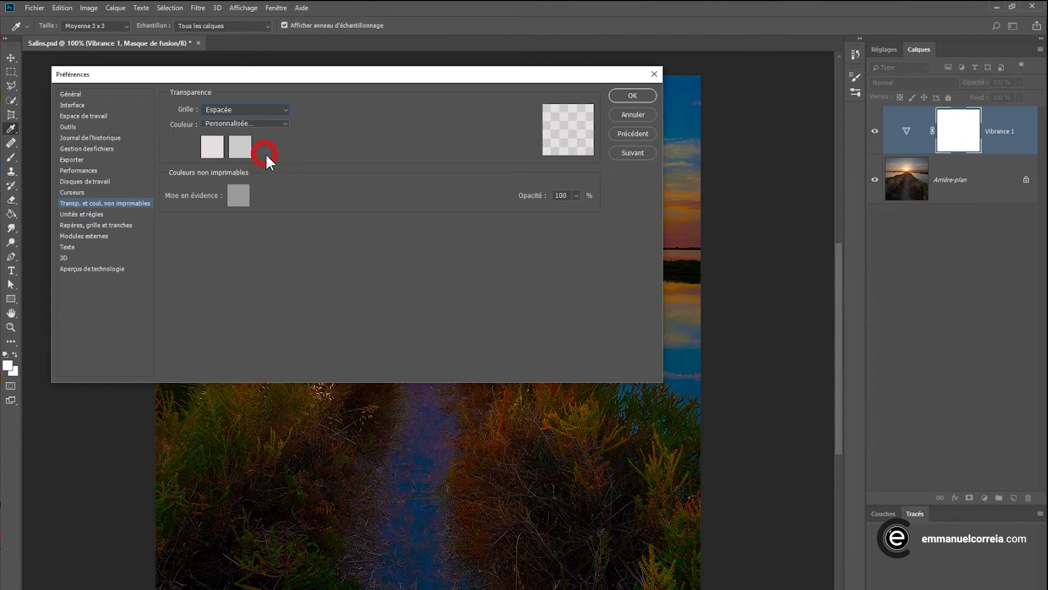
{"action": "left_click", "coordinate": [286, 109]}
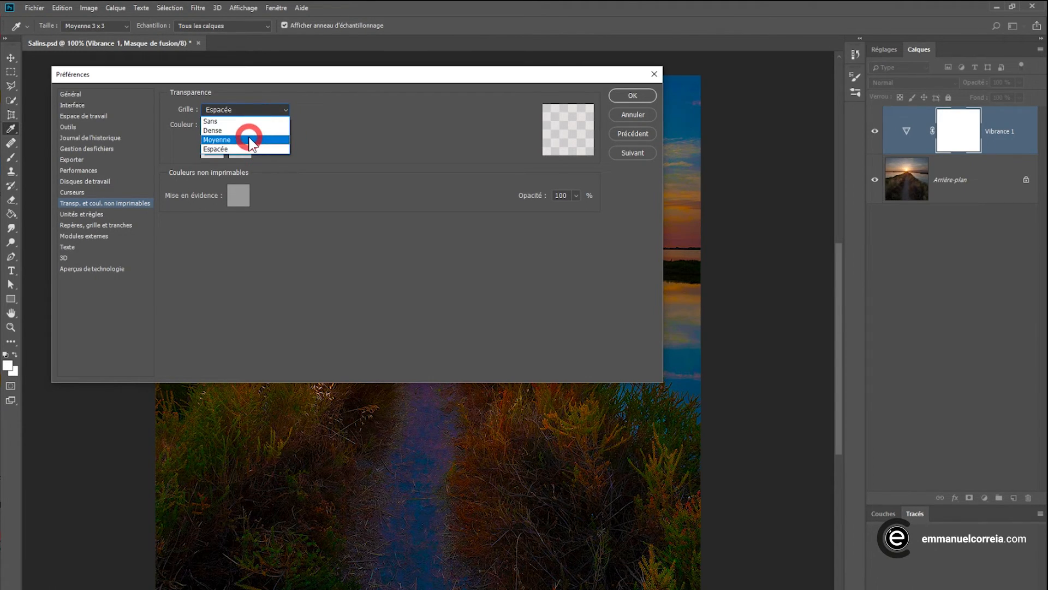
{"action": "left_click", "coordinate": [268, 139]}
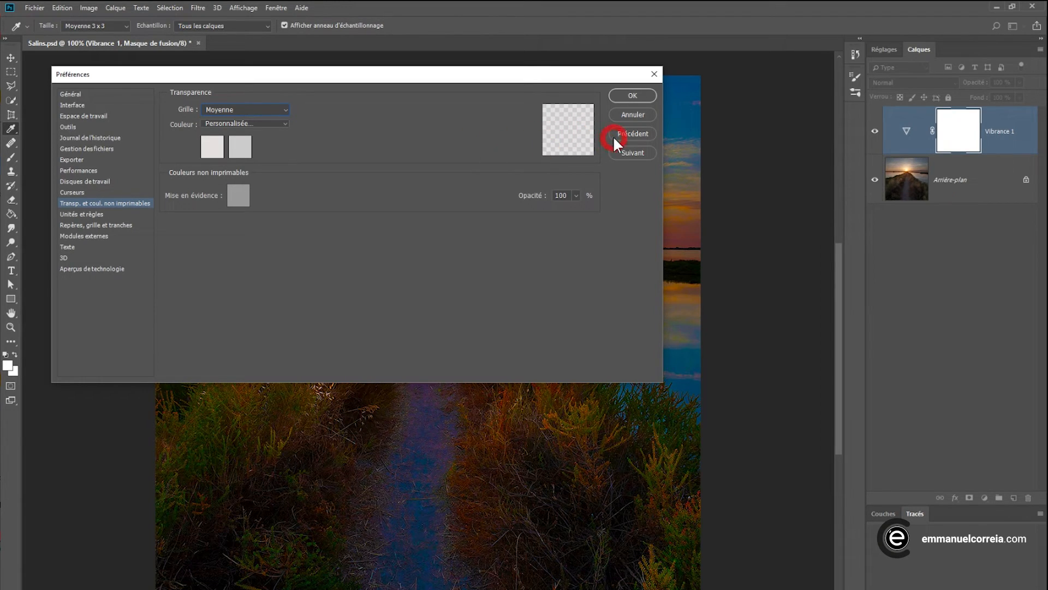
Change the two transparency grid colours to a light red and a darker red, and apply the preferences
{"action": "left_click", "coordinate": [212, 146]}
{"action": "left_click_drag", "start_coordinate": [362, 241], "coordinate": [357, 264]}
{"action": "left_click", "coordinate": [239, 146]}
{"action": "left_click", "coordinate": [566, 184]}
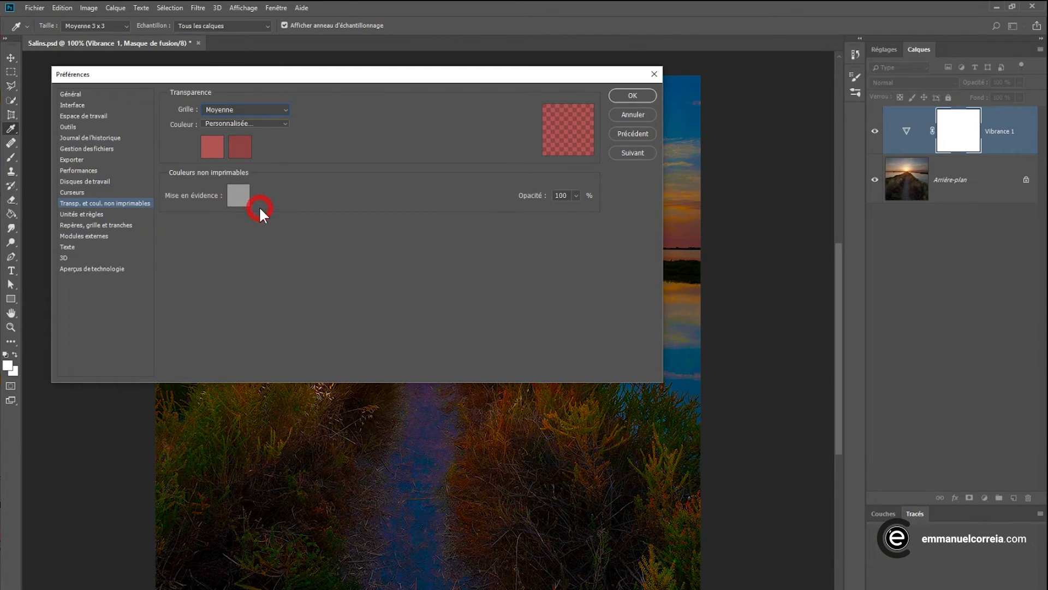
{"action": "left_click", "coordinate": [644, 95]}
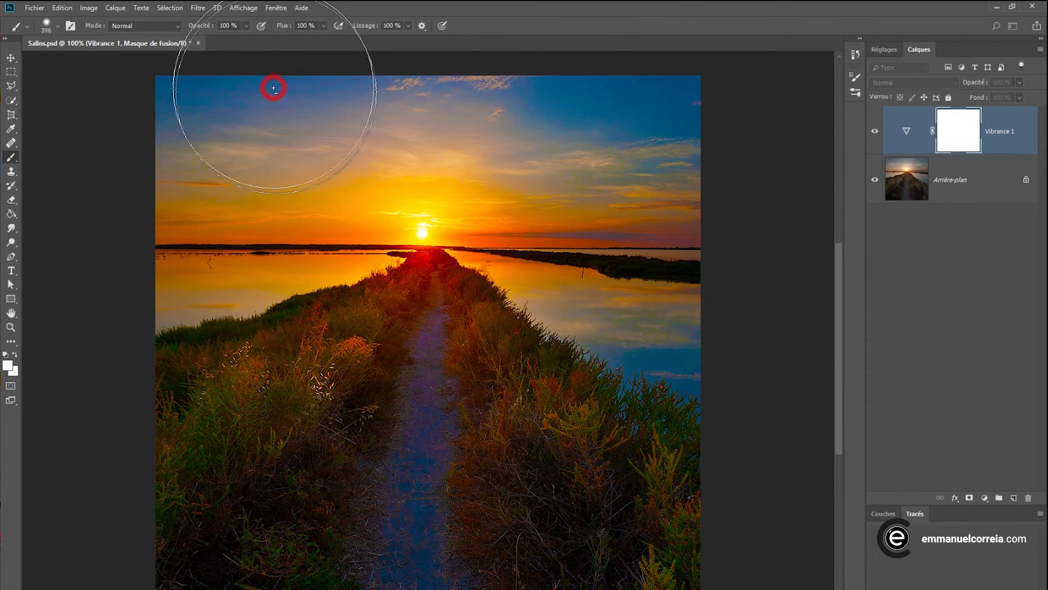
Turn on the out-of-gamut colour display and set its highlight colour to a vivid blue in the preferences
{"action": "left_click", "coordinate": [244, 9]}
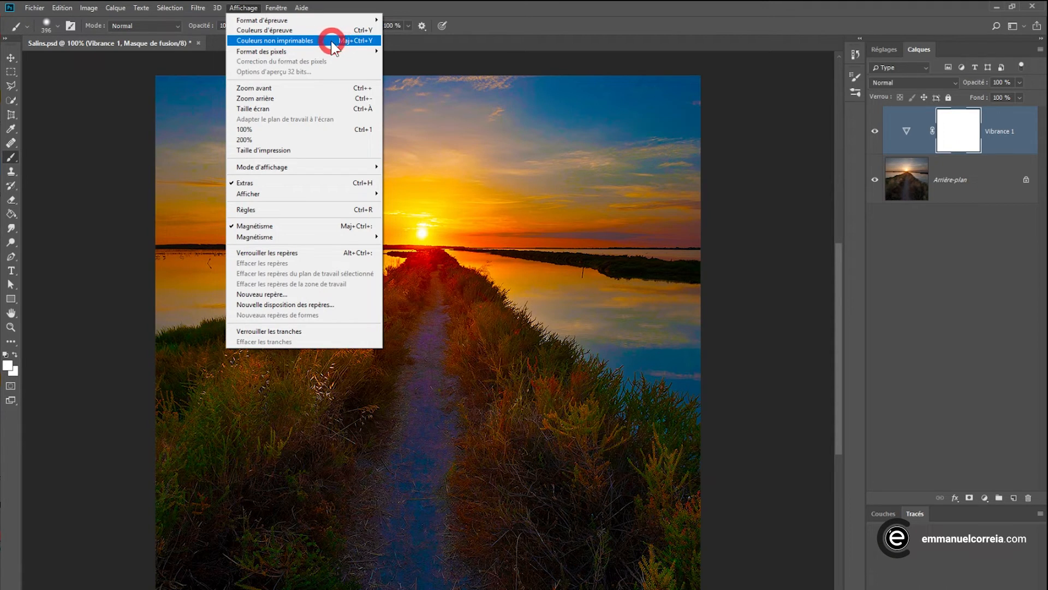
{"action": "left_click", "coordinate": [351, 42]}
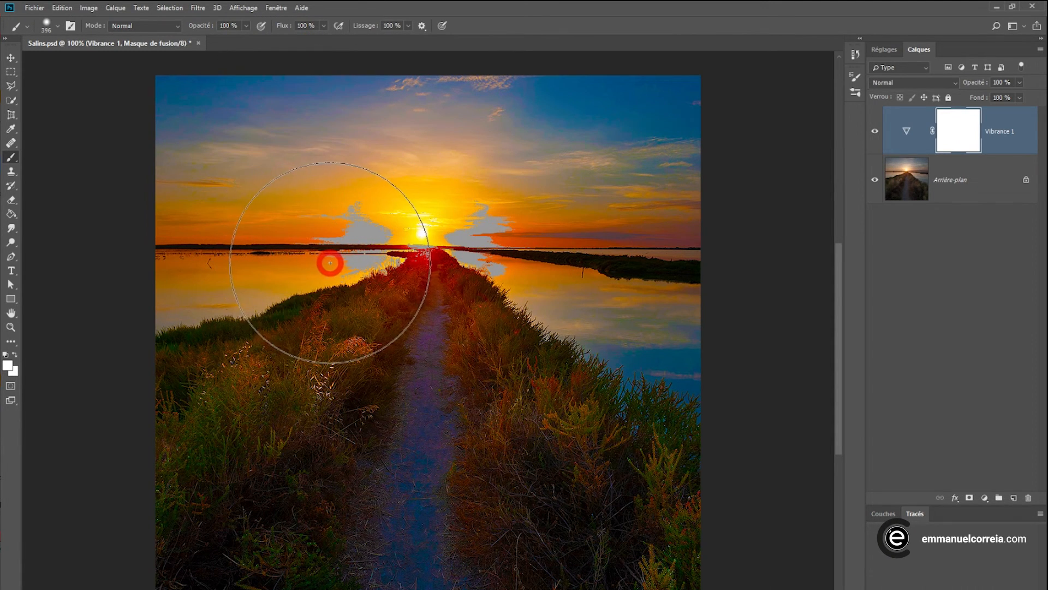
{"action": "key", "text": "ctrl+k"}
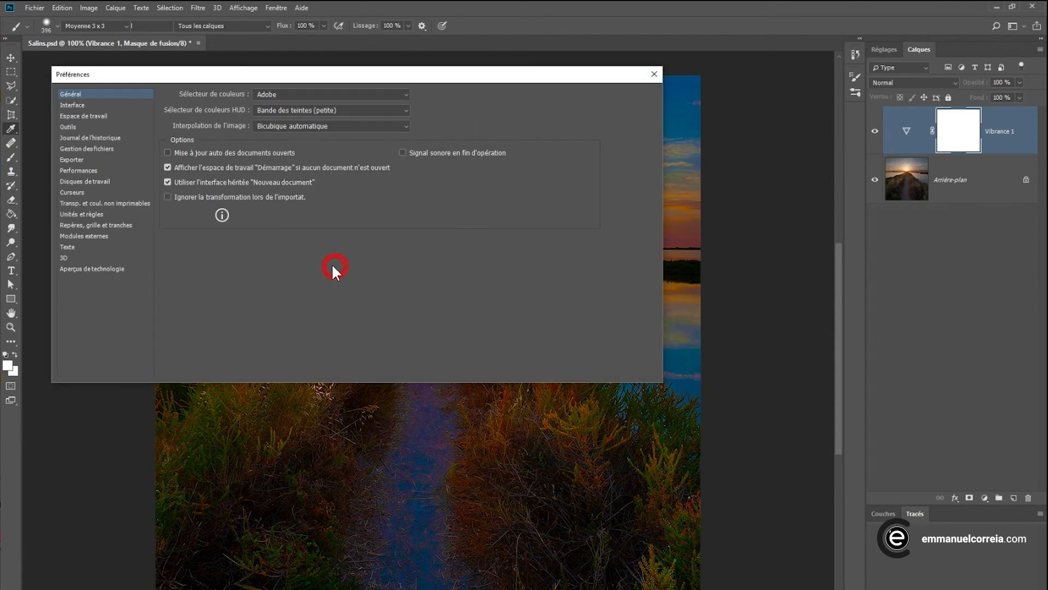
{"action": "left_click", "coordinate": [82, 204]}
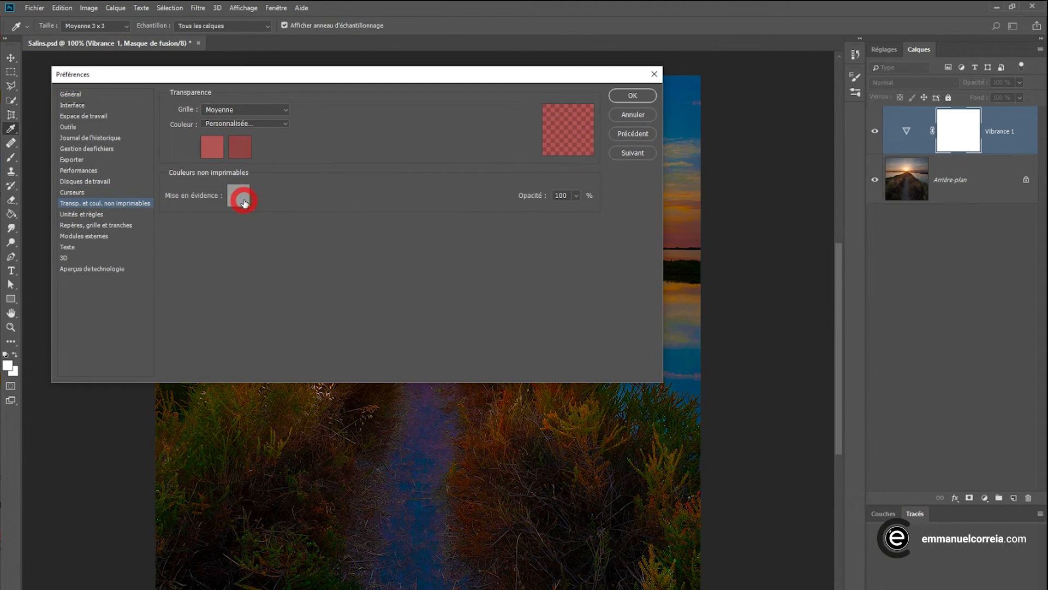
{"action": "left_click", "coordinate": [238, 196]}
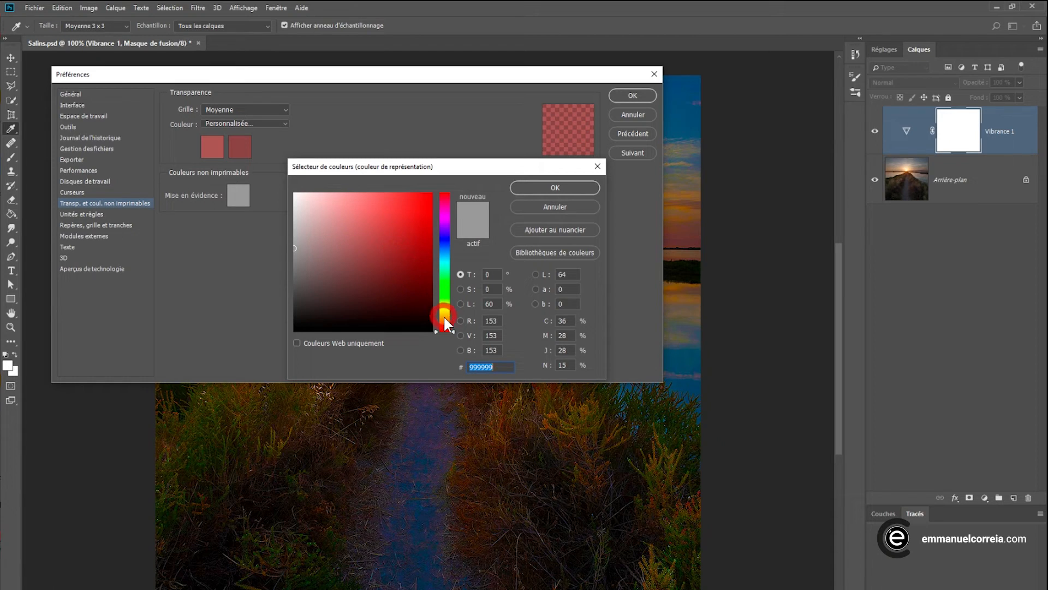
{"action": "left_click", "coordinate": [444, 276]}
{"action": "left_click_drag", "start_coordinate": [449, 265], "coordinate": [446, 234]}
{"action": "left_click", "coordinate": [431, 193]}
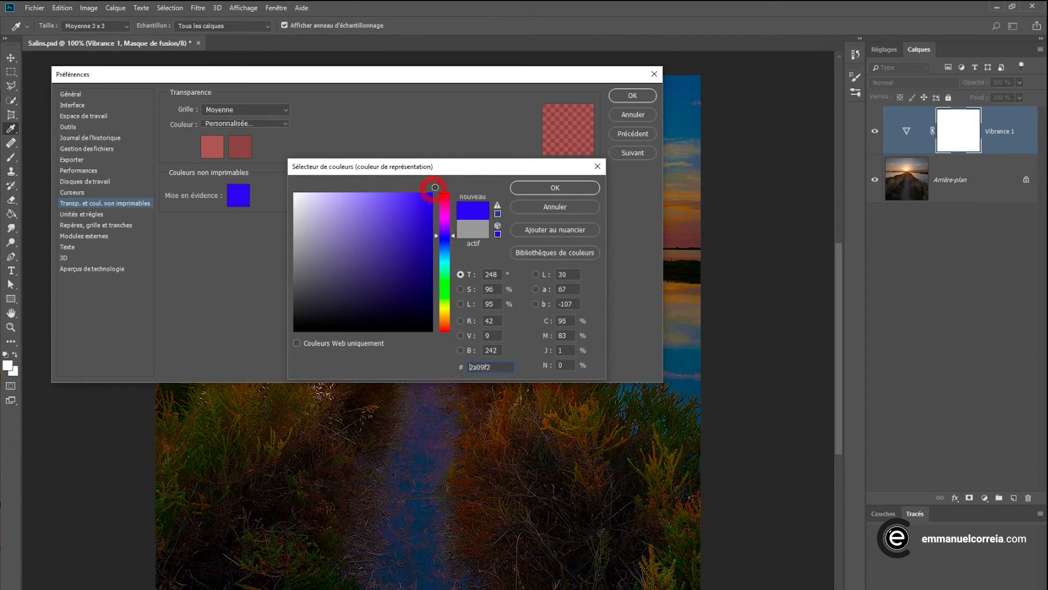
{"action": "left_click", "coordinate": [555, 187]}
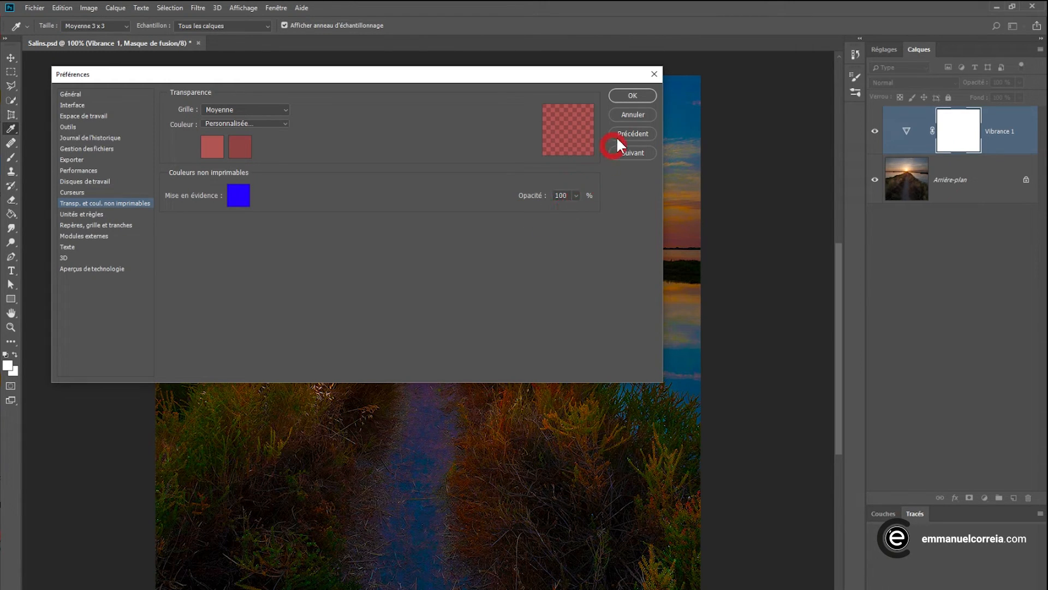
{"action": "left_click", "coordinate": [628, 95]}
{"action": "key", "text": "b"}
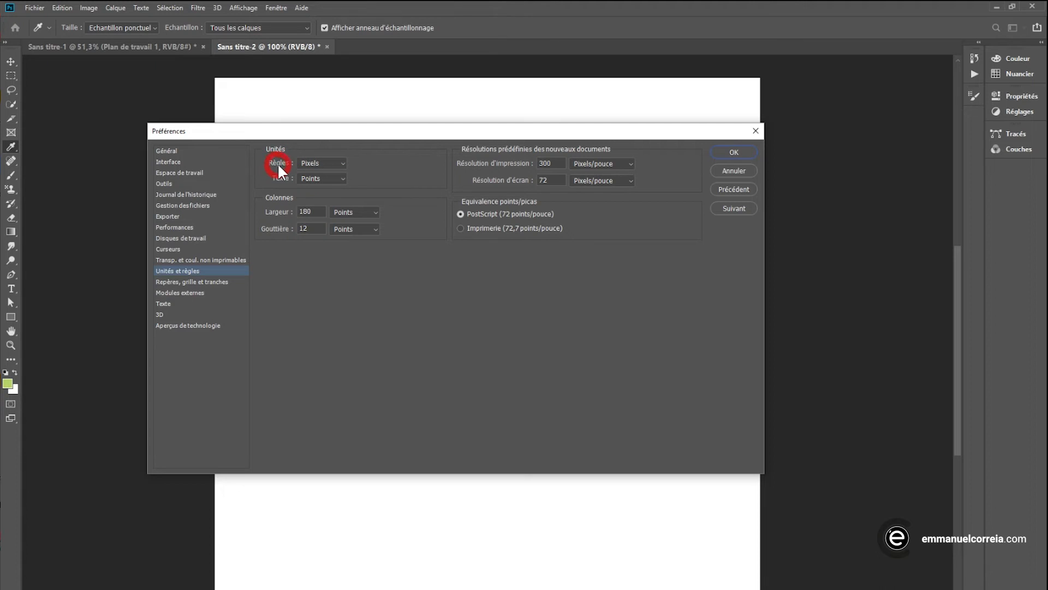
Examine the unit choices available for rulers, text and print resolution in the units and rulers preferences
{"action": "left_click", "coordinate": [344, 163]}
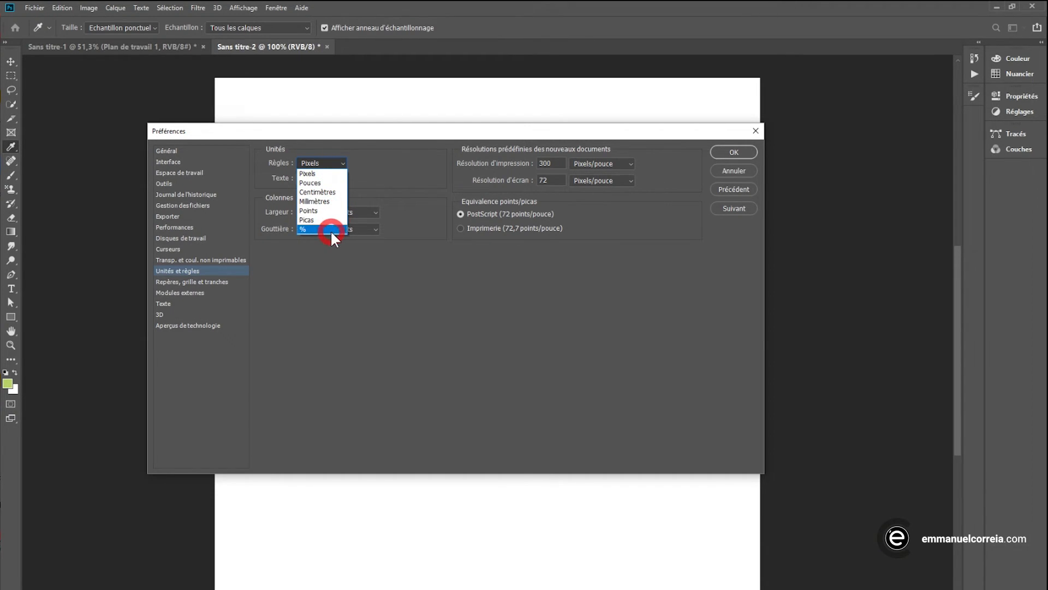
{"action": "left_click", "coordinate": [399, 178]}
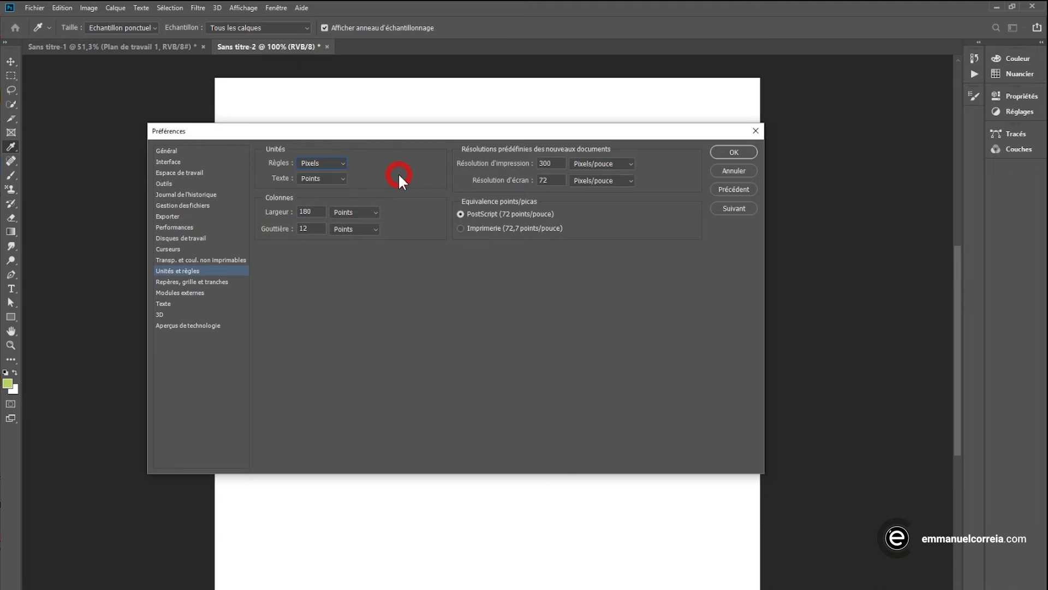
{"action": "left_click", "coordinate": [342, 179]}
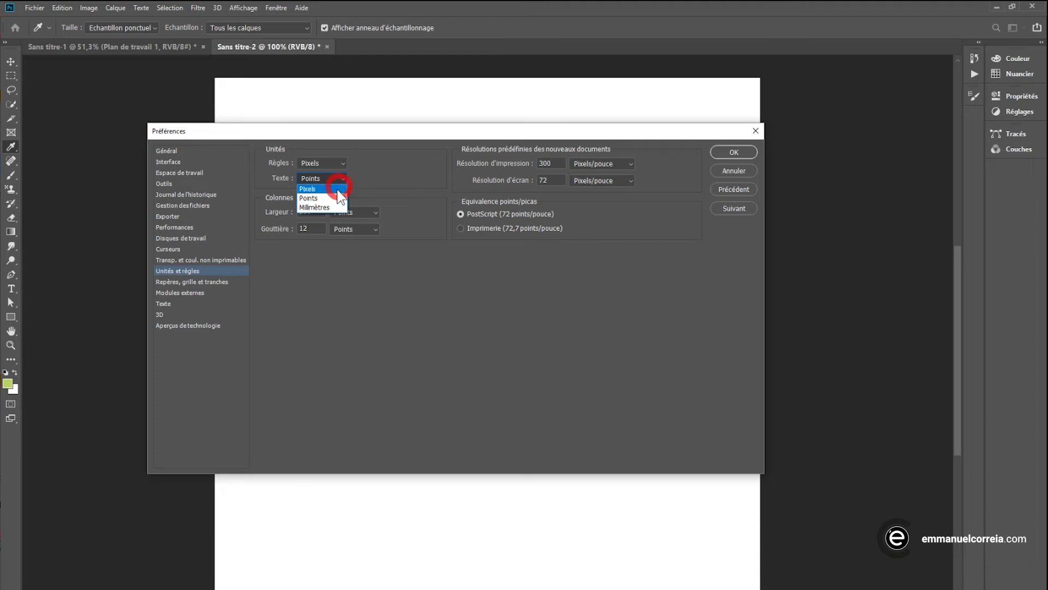
{"action": "left_click", "coordinate": [374, 179]}
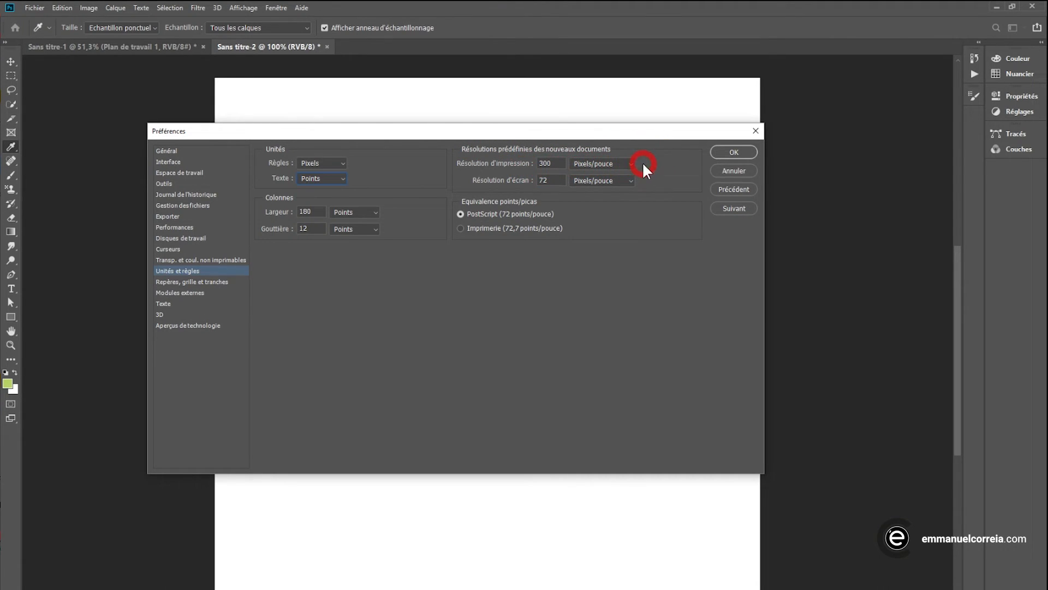
{"action": "double_click", "coordinate": [557, 164]}
{"action": "left_click", "coordinate": [632, 163]}
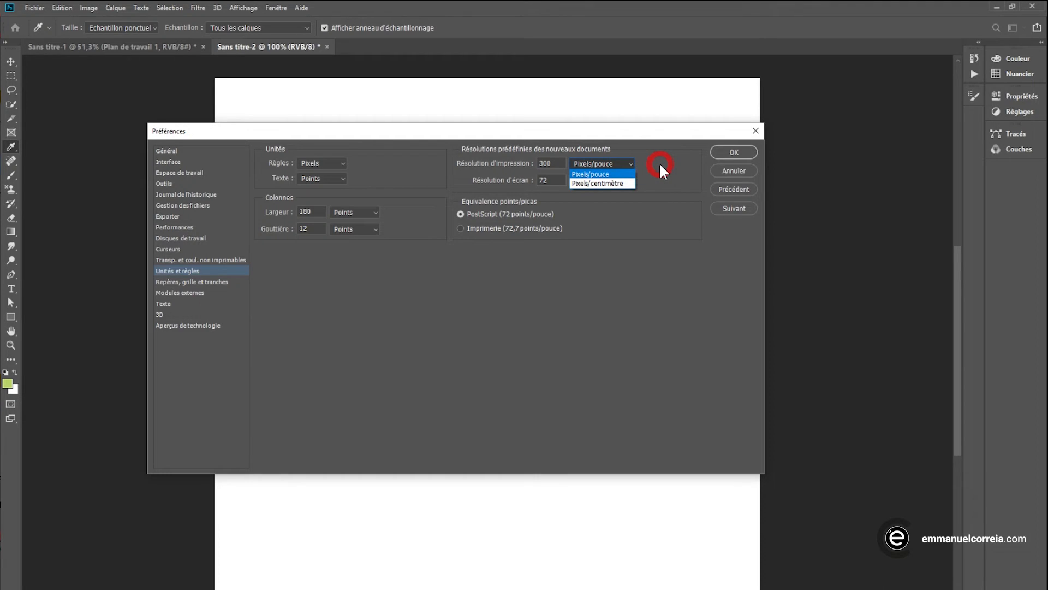
{"action": "left_click", "coordinate": [660, 162]}
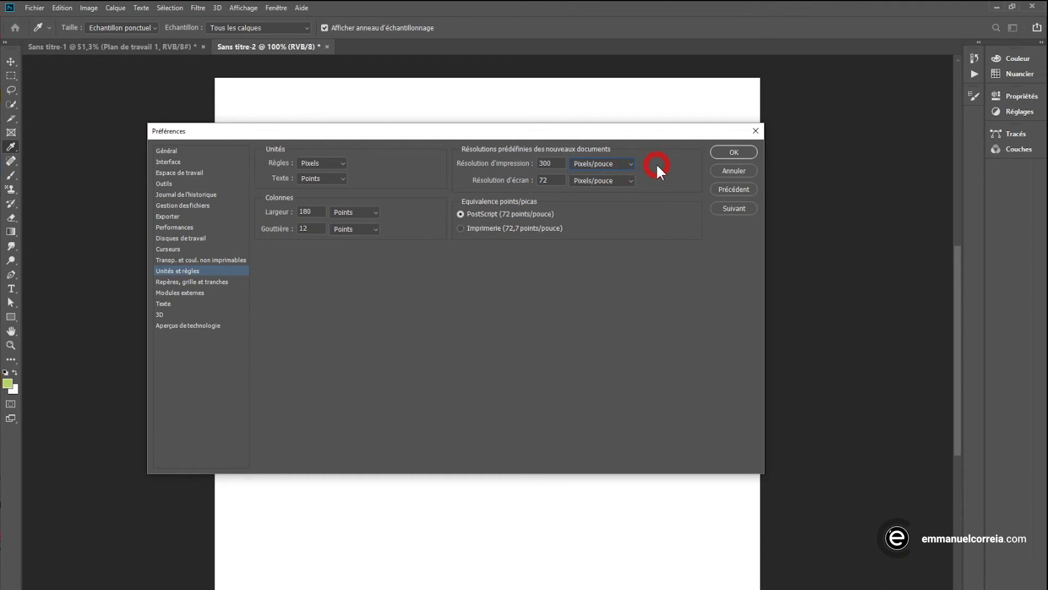
Check the screen resolution preference and look up the pixel density of a 24-inch 1920 × 1200 display in the browser's screen calculator
{"action": "double_click", "coordinate": [548, 181]}
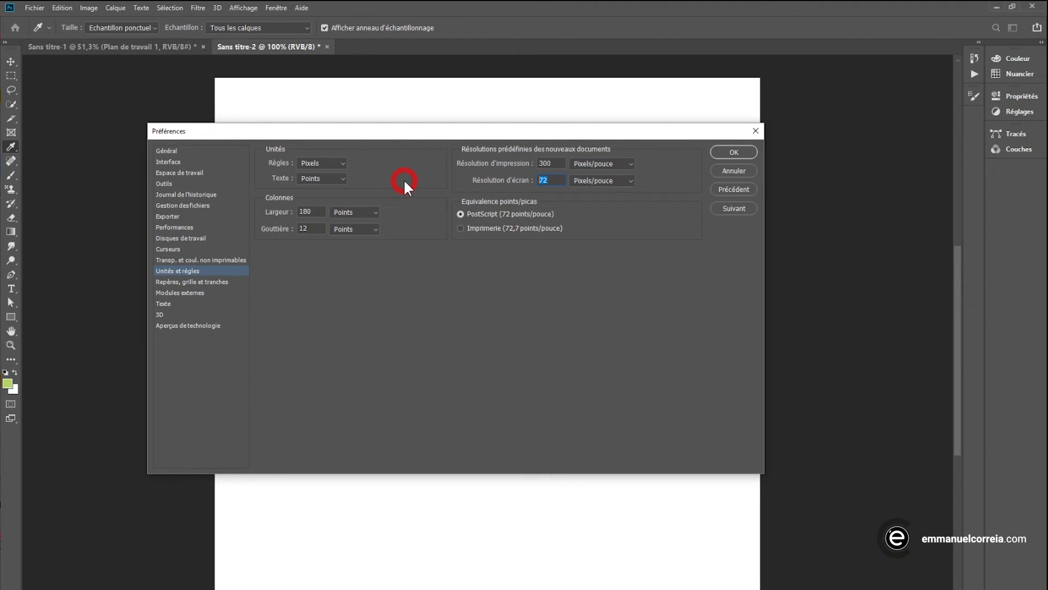
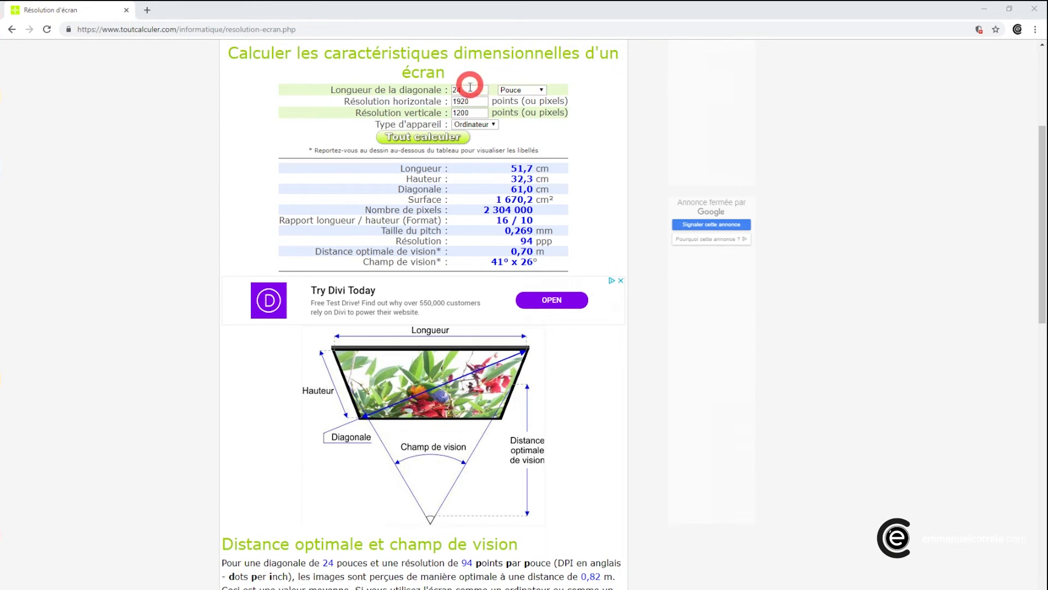
{"action": "double_click", "coordinate": [474, 101]}
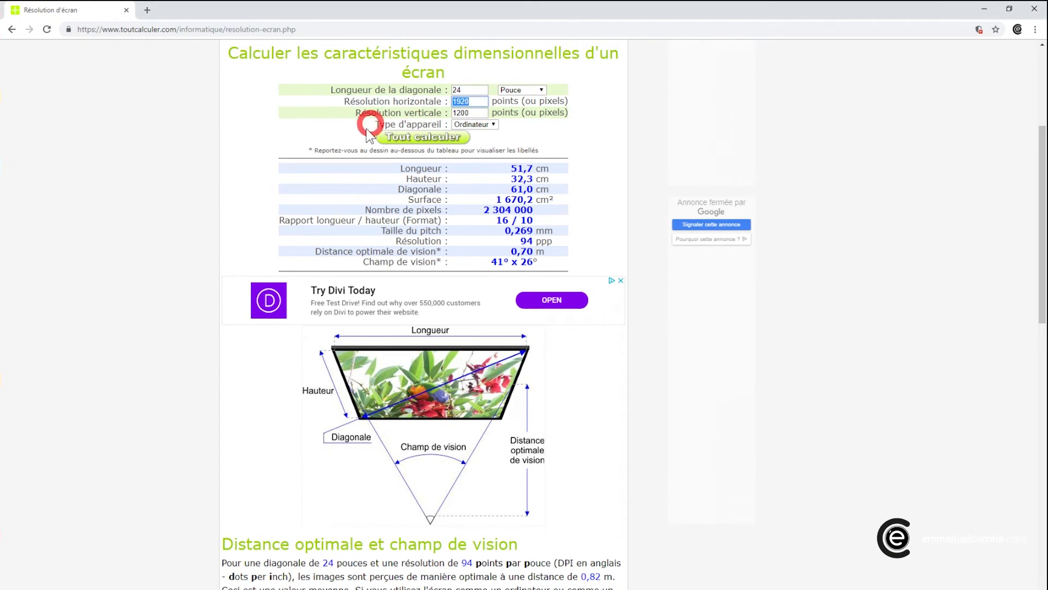
{"action": "left_click", "coordinate": [475, 113]}
{"action": "left_click", "coordinate": [327, 133]}
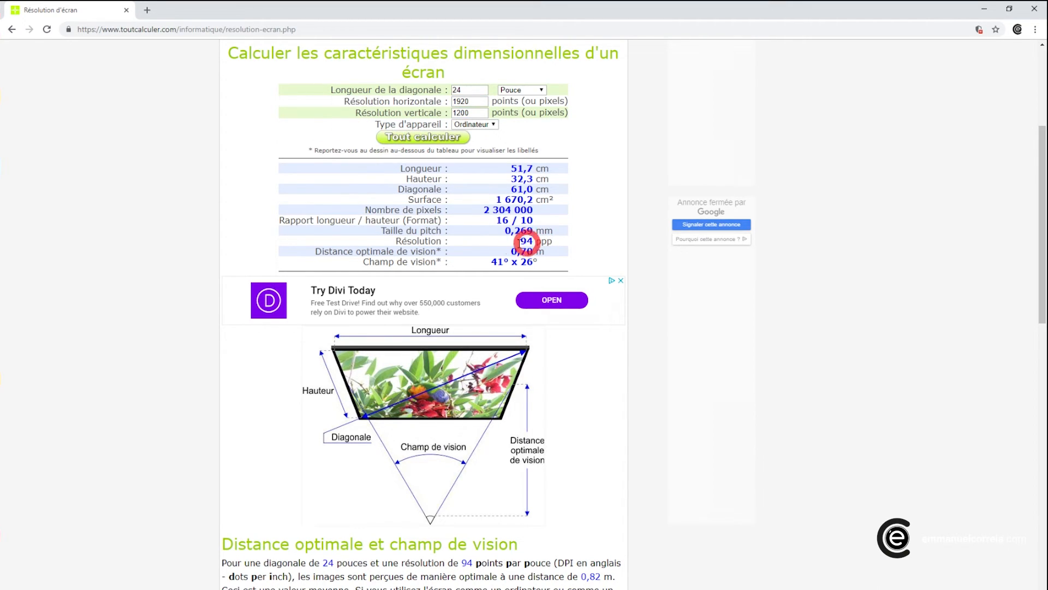
{"action": "left_click_drag", "start_coordinate": [555, 238], "coordinate": [481, 244]}
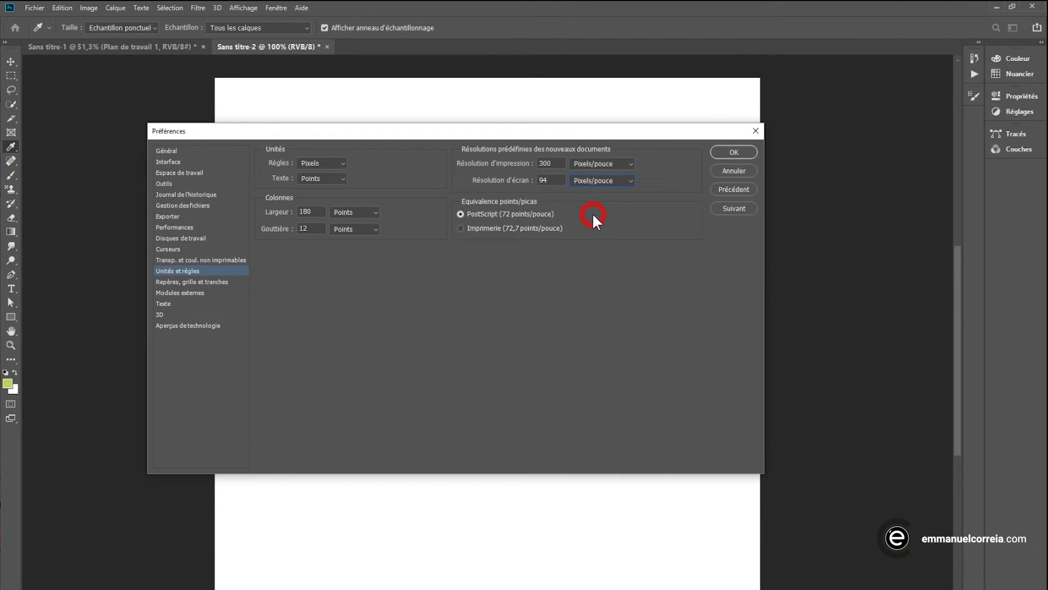
Set the default screen resolution to 94 pixels/pouce in Photoshop and display the blank document at print size
{"action": "left_click", "coordinate": [737, 155]}
{"action": "left_click", "coordinate": [240, 7]}
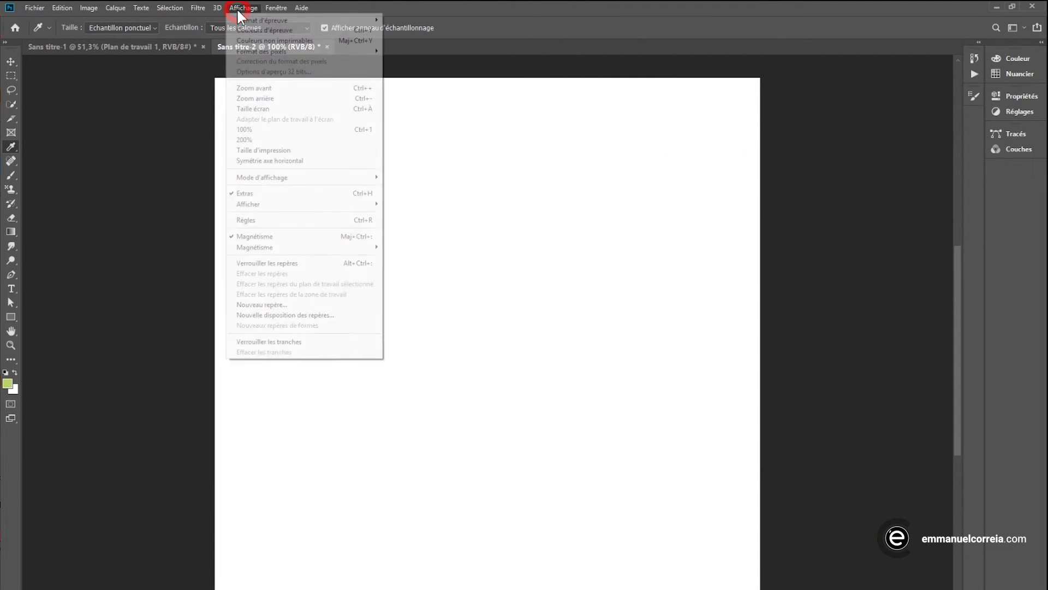
{"action": "left_click", "coordinate": [283, 150]}
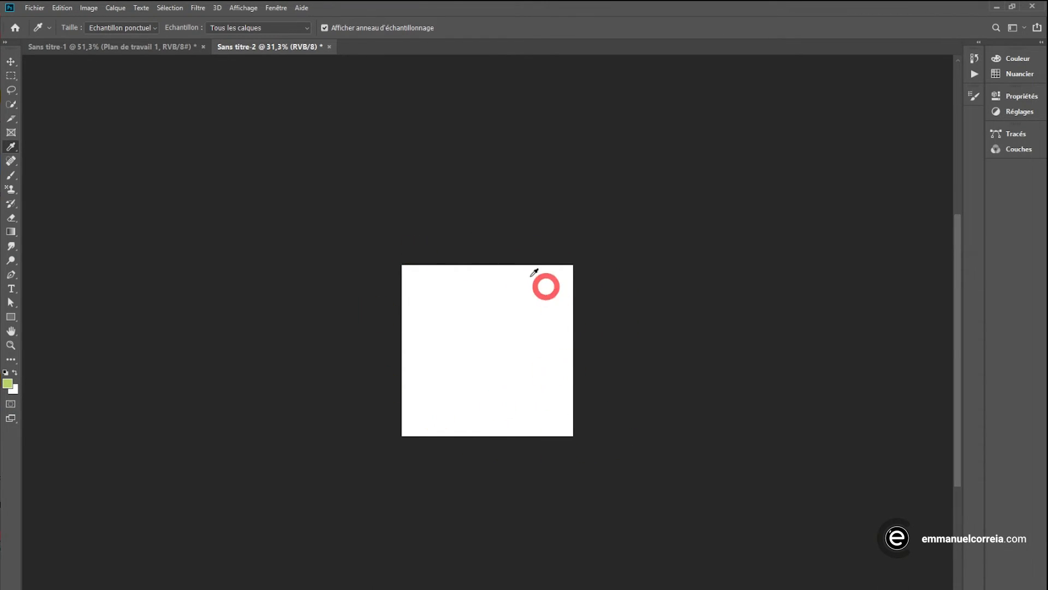
Try the Imprimerie point/pica equivalence, return to PostScript, and look through the units for the column width
{"action": "key", "text": "ctrl+k"}
{"action": "left_click", "coordinate": [285, 215]}
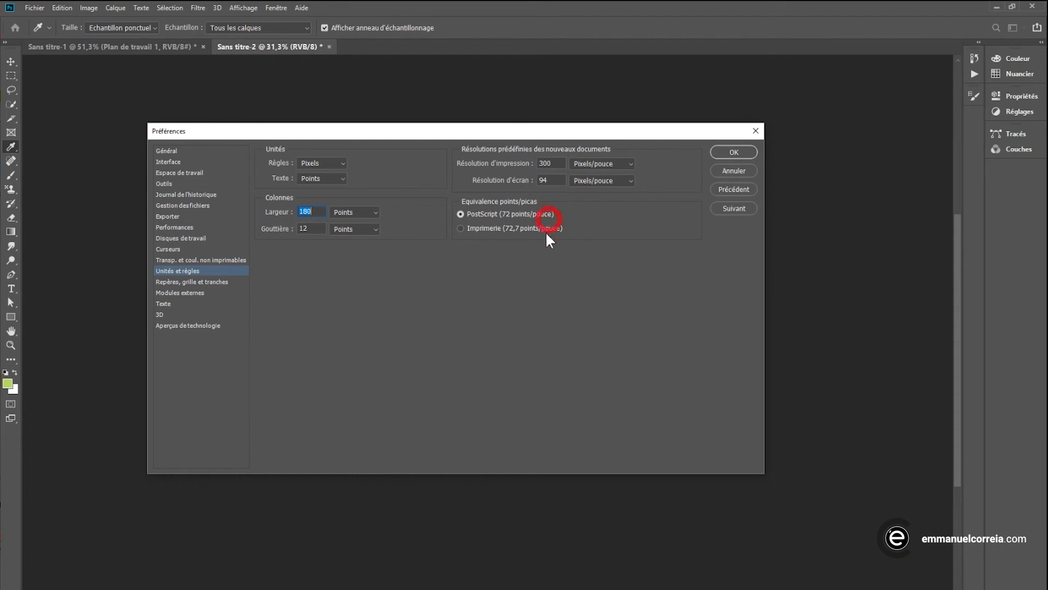
{"action": "left_click", "coordinate": [460, 228]}
{"action": "left_click", "coordinate": [495, 214]}
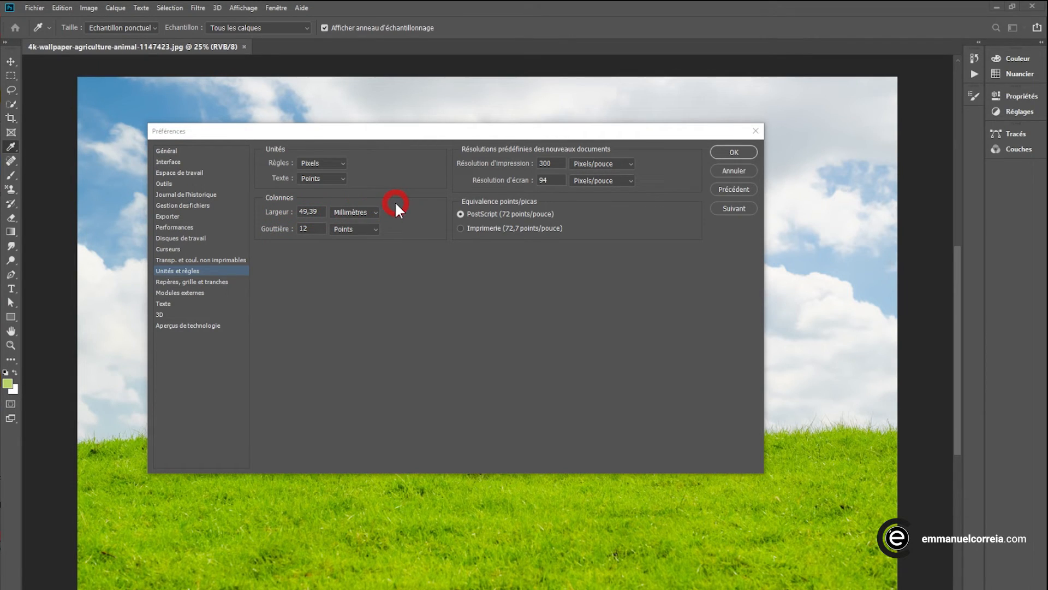
{"action": "left_click", "coordinate": [375, 209]}
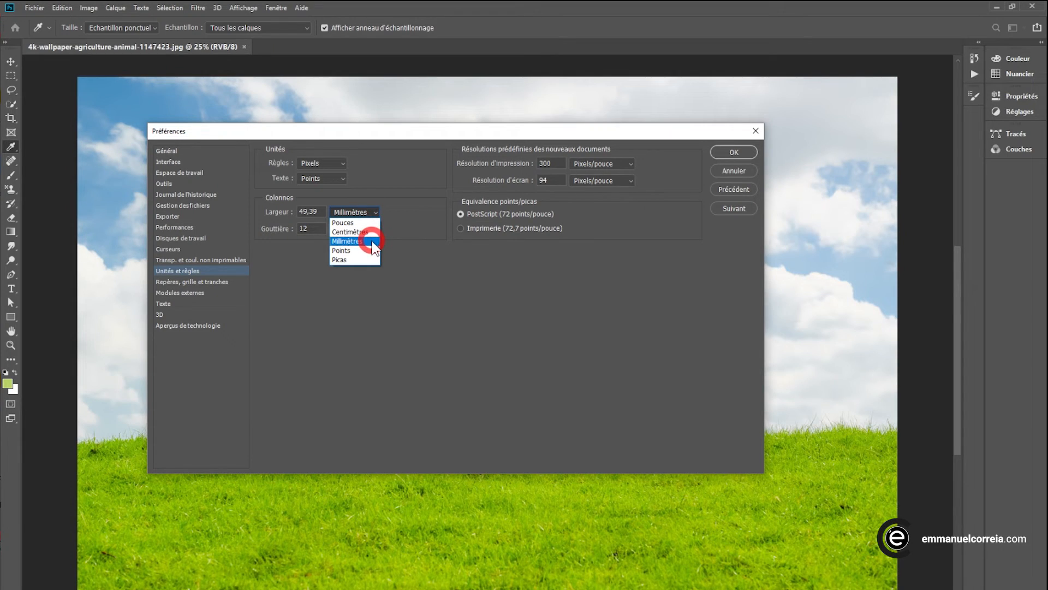
{"action": "left_click", "coordinate": [403, 228]}
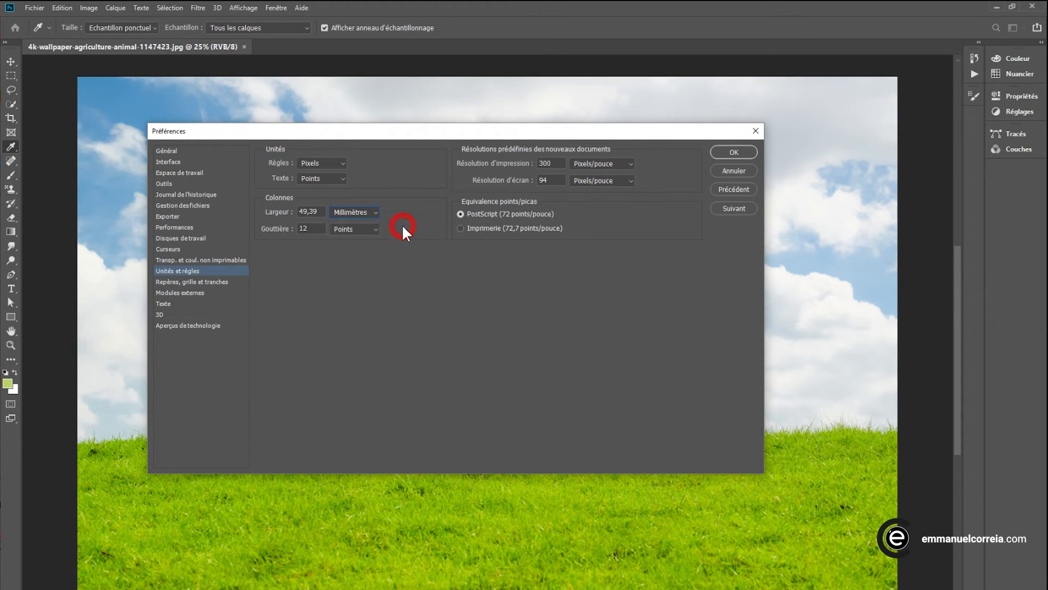
Switch to InDesign and measure the first column's width by drawing a rectangle between its column guides
{"action": "key", "text": "Tab"}
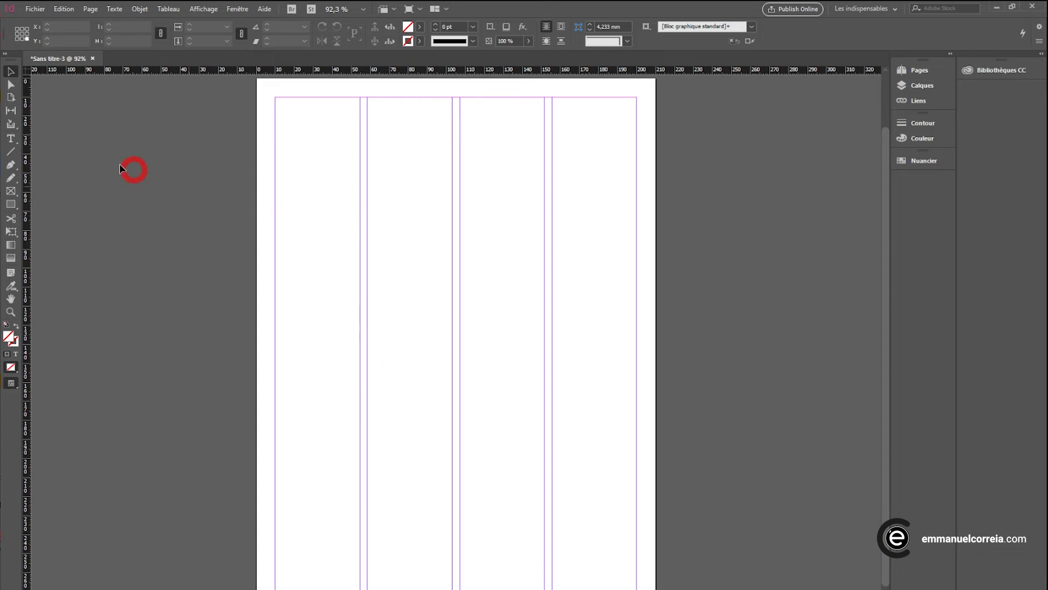
{"action": "left_click", "coordinate": [10, 203]}
{"action": "left_click_drag", "start_coordinate": [275, 159], "coordinate": [360, 238]}
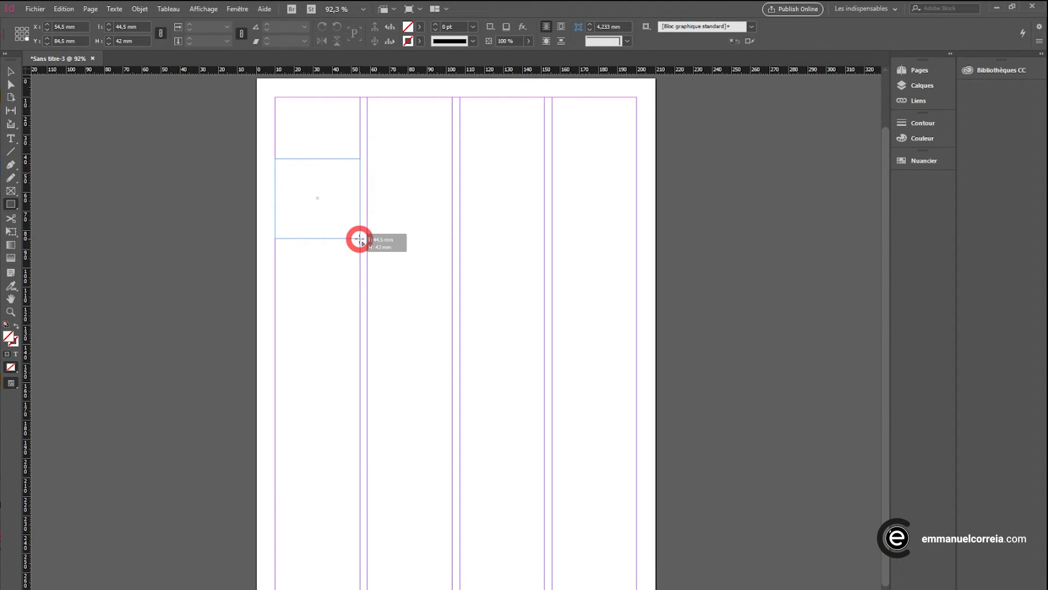
{"action": "mouse_move", "coordinate": [359, 239]}
{"action": "left_mouse_down"}
{"action": "mouse_move", "coordinate": [367, 263]}
{"action": "mouse_move", "coordinate": [360, 257]}
{"action": "left_mouse_up"}
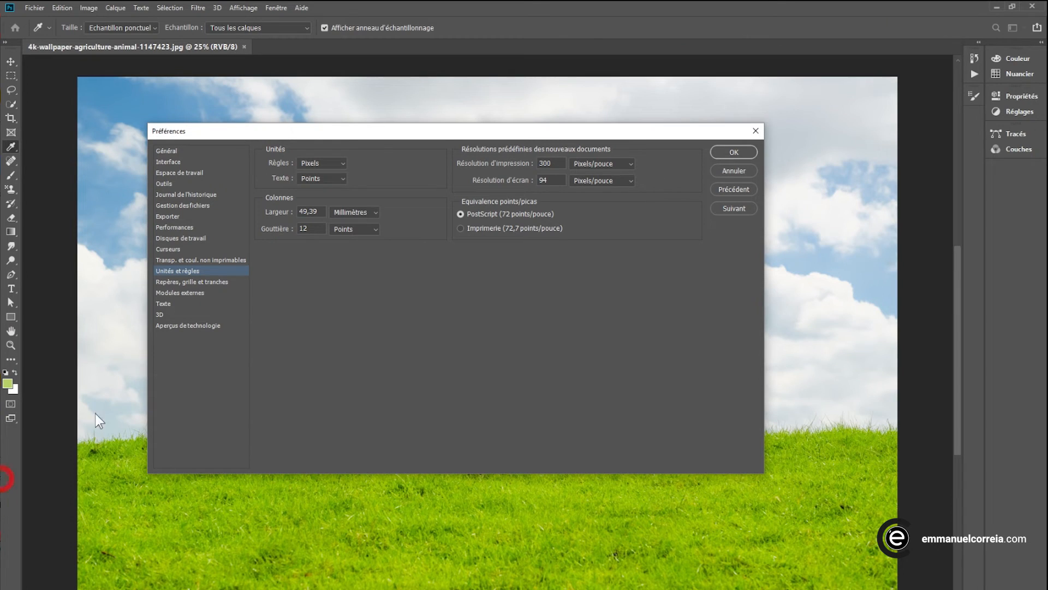
In Photoshop's preferences, set the column width to 44,5 mm and the gutter to 4 mm, and apply the settings
{"action": "double_click", "coordinate": [315, 212]}
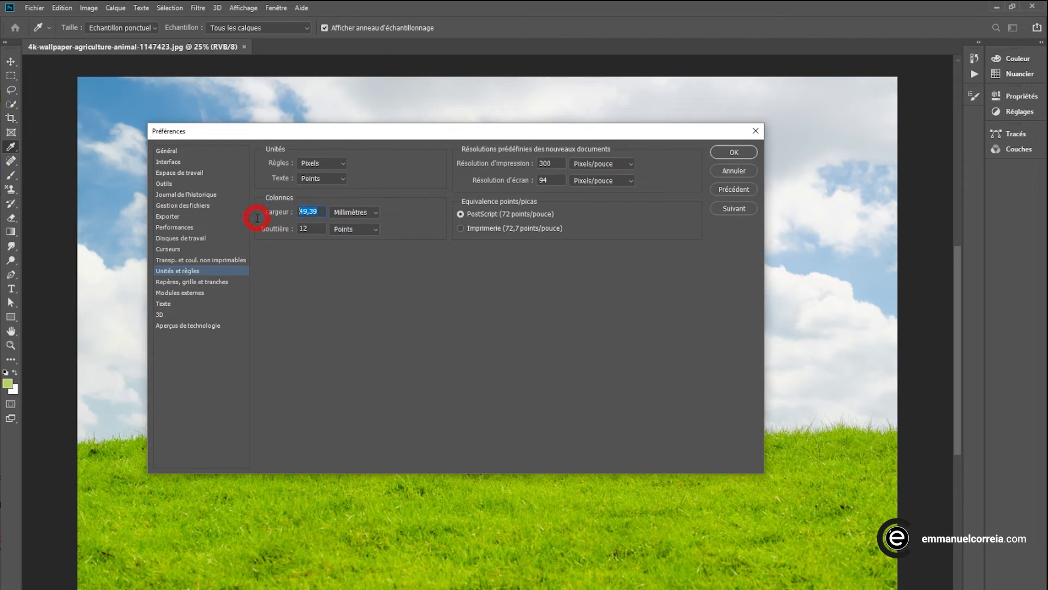
{"action": "type", "text": "44,5"}
{"action": "left_click", "coordinate": [352, 229]}
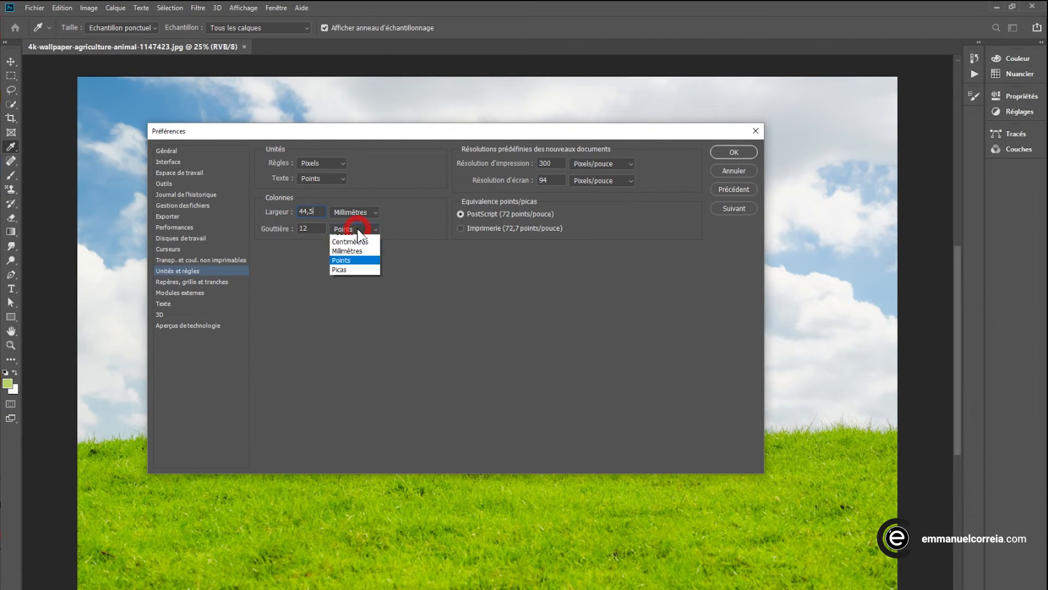
{"action": "left_click", "coordinate": [353, 259]}
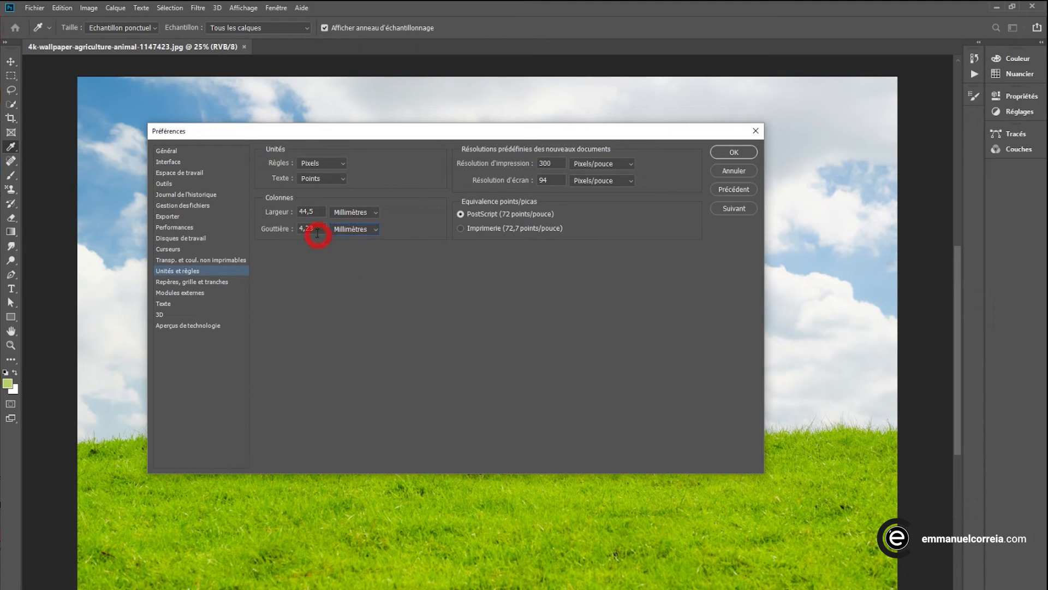
{"action": "left_click_drag", "start_coordinate": [318, 228], "coordinate": [290, 231]}
{"action": "type", "text": "4"}
{"action": "left_click", "coordinate": [657, 164]}
{"action": "left_click", "coordinate": [728, 155]}
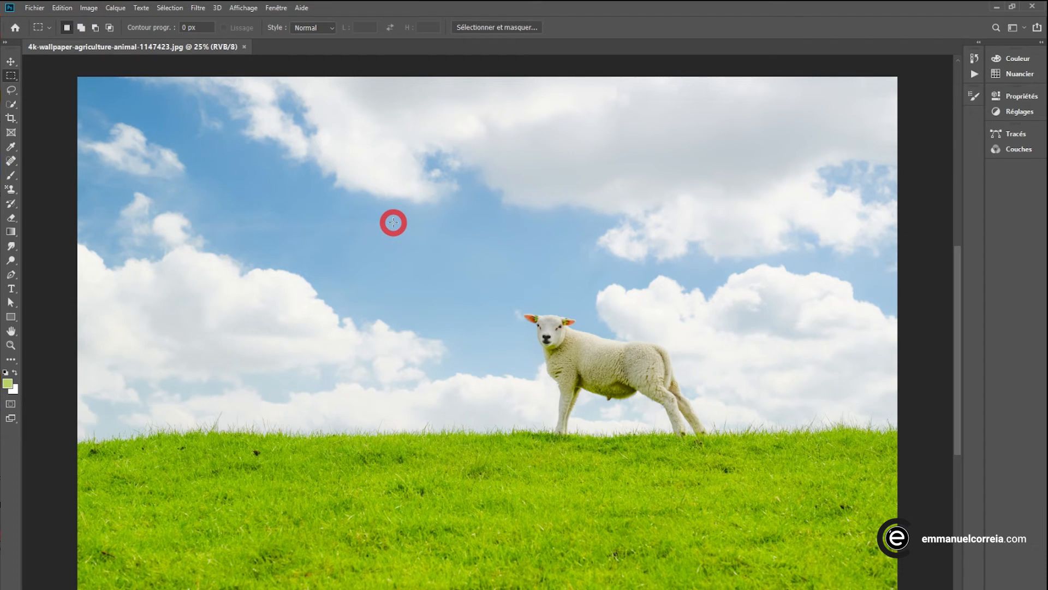
Resize the sheep image to a width of 4 Colonnes with width and height linked
{"action": "left_click", "coordinate": [89, 10]}
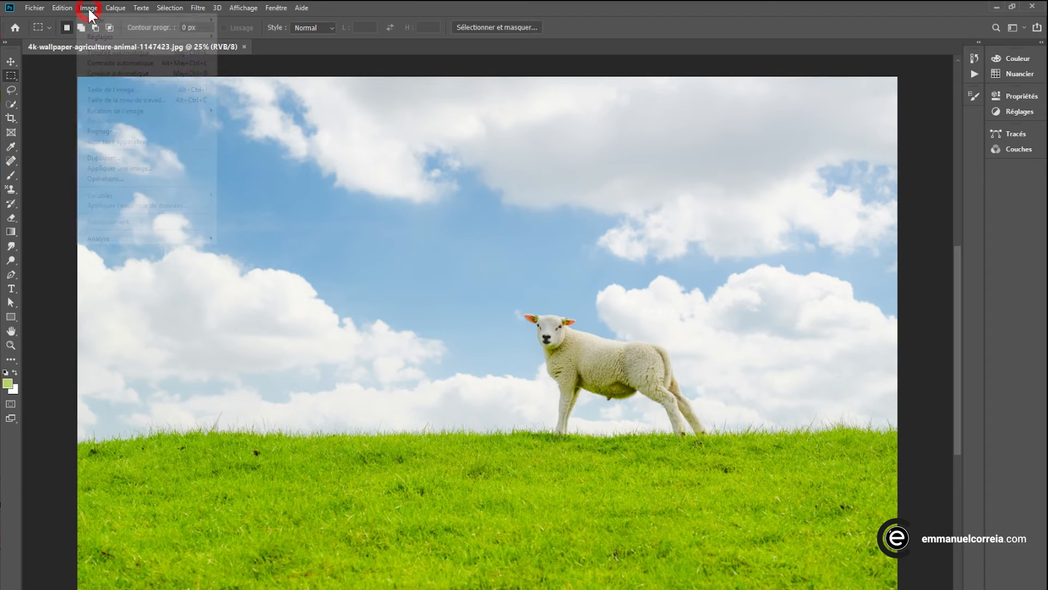
{"action": "left_click", "coordinate": [111, 90]}
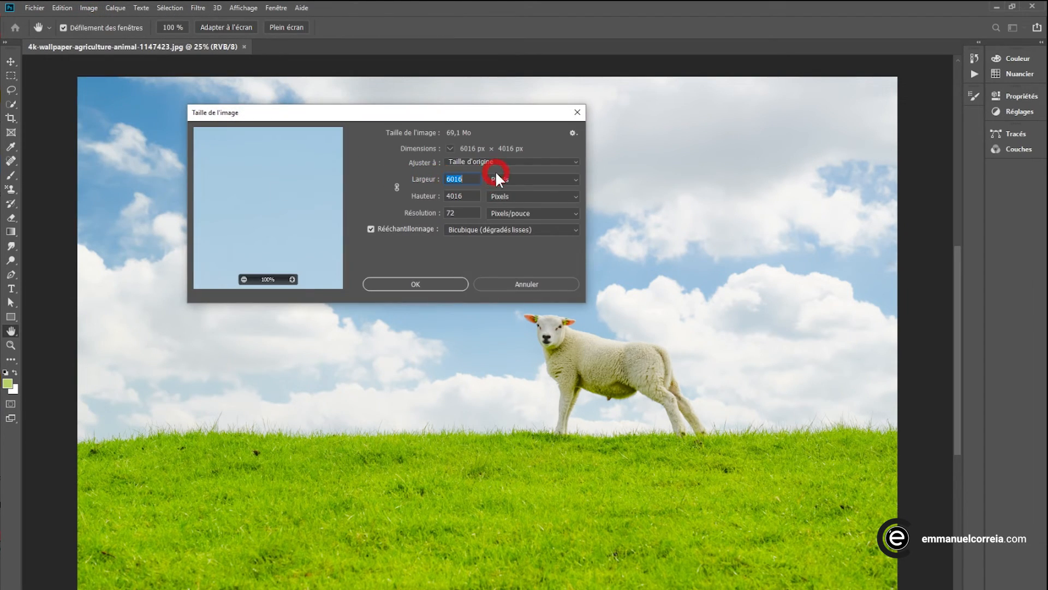
{"action": "left_click", "coordinate": [507, 178]}
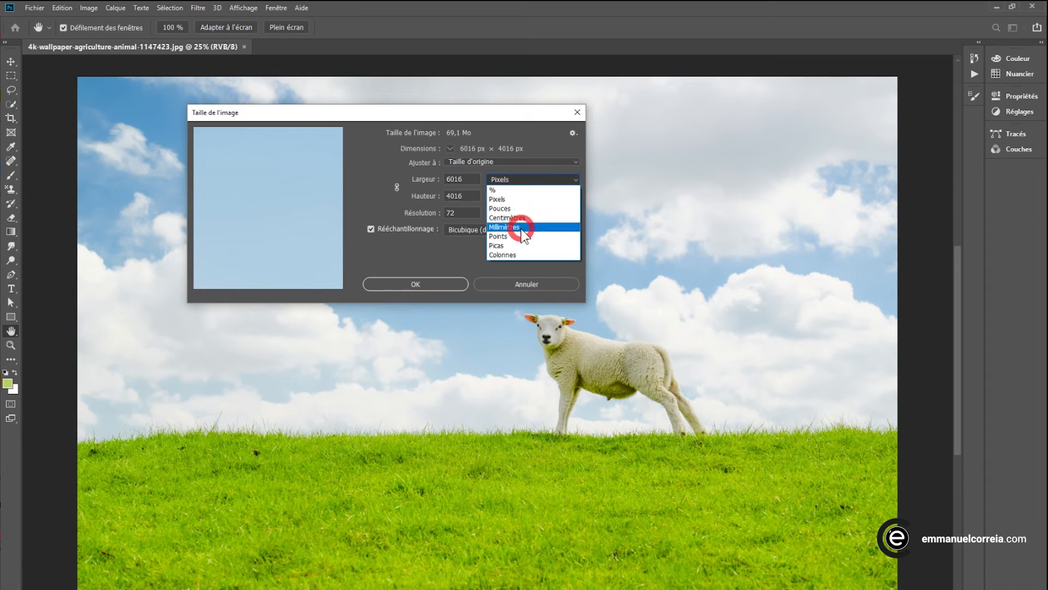
{"action": "left_click", "coordinate": [516, 255]}
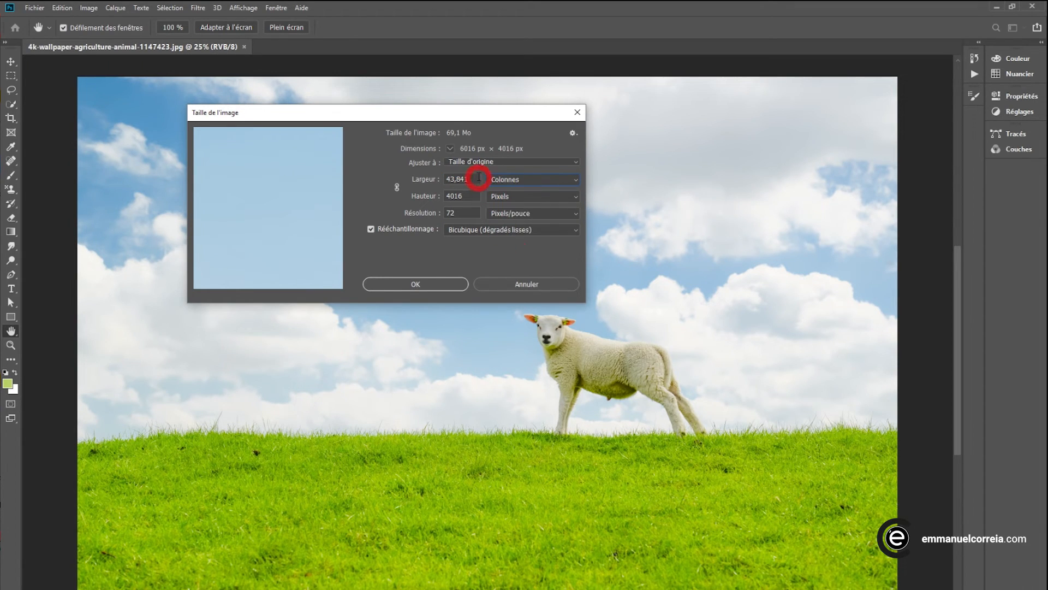
{"action": "left_click_drag", "start_coordinate": [473, 181], "coordinate": [444, 181]}
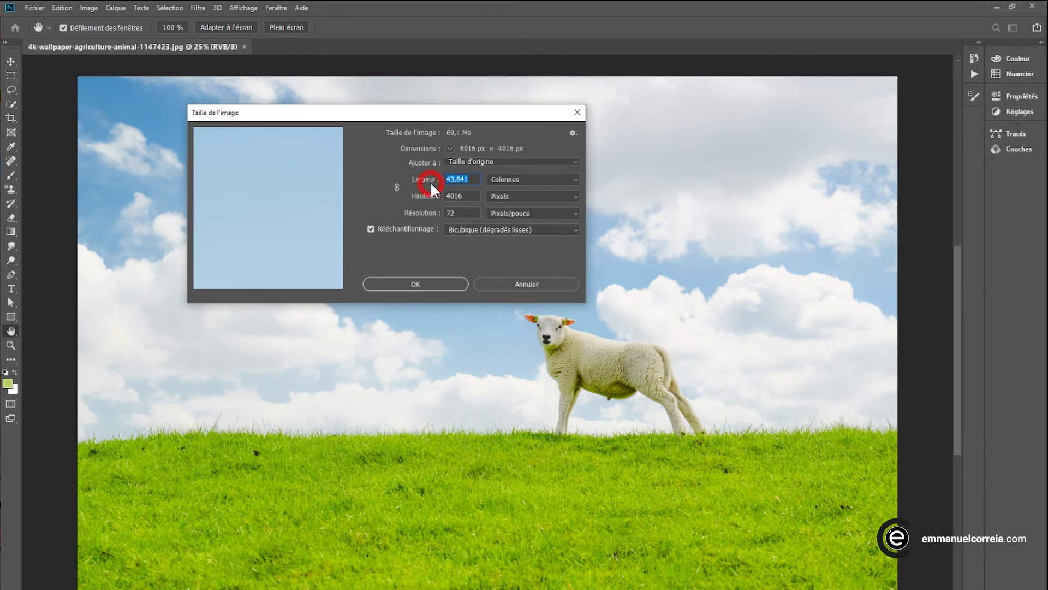
{"action": "type", "text": "4"}
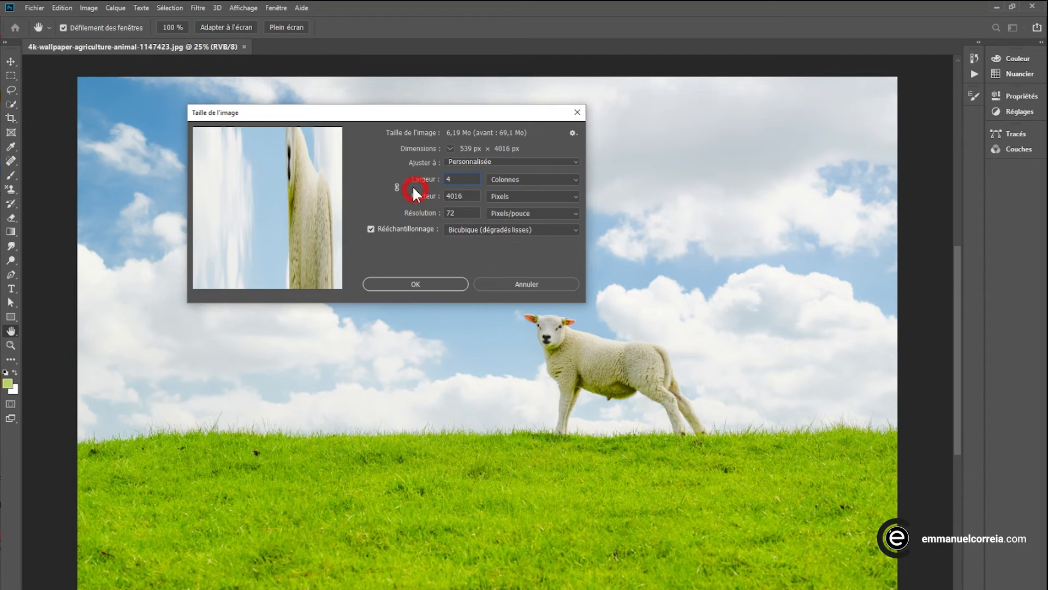
{"action": "left_click", "coordinate": [396, 186]}
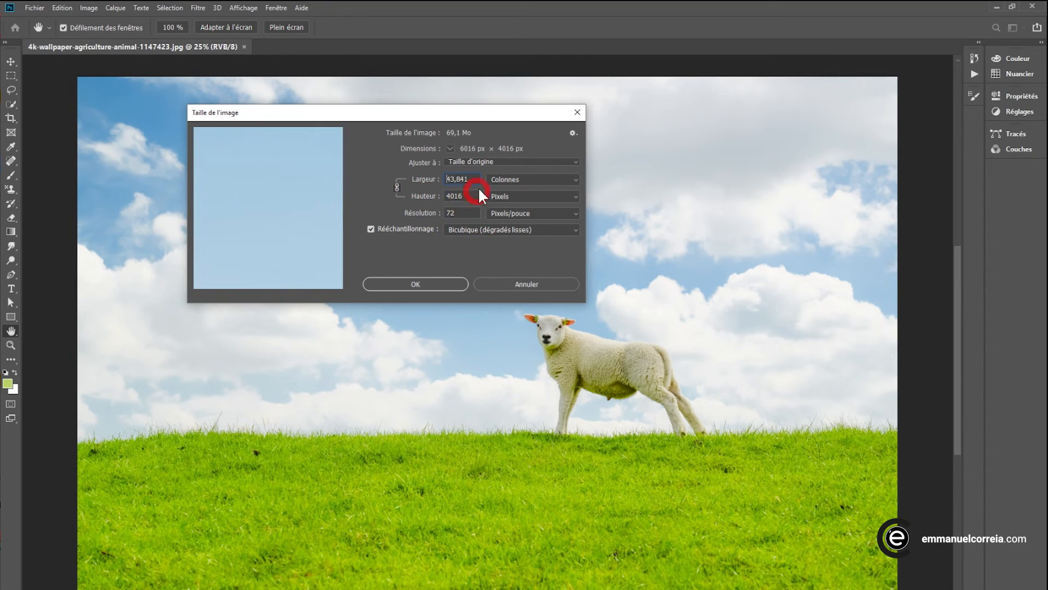
{"action": "left_click_drag", "start_coordinate": [480, 178], "coordinate": [421, 180]}
{"action": "type", "text": "4"}
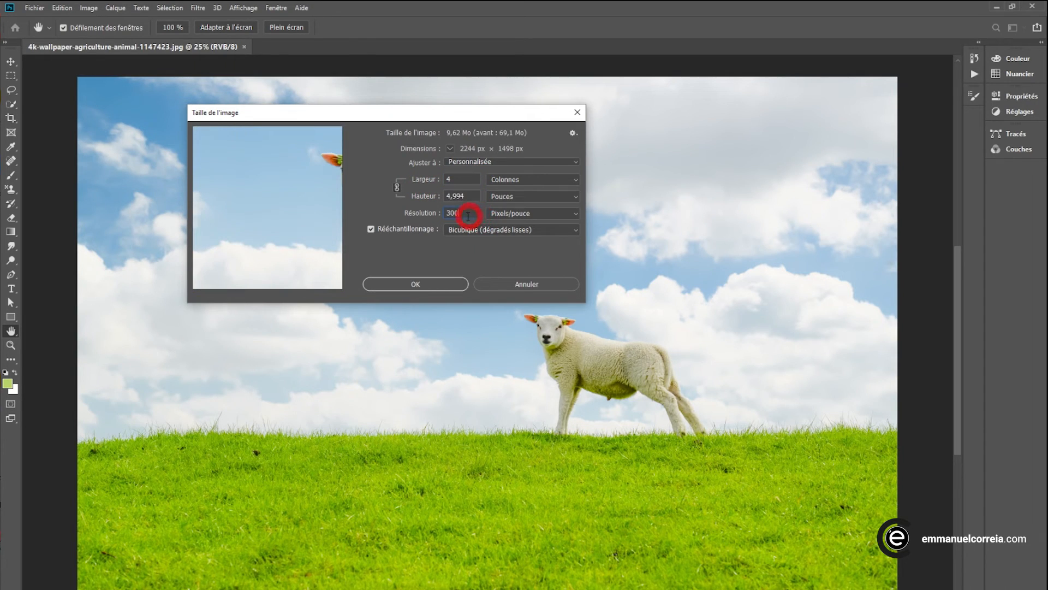
Set the image resolution to 300 pixels/pouce, apply the resize and activate the rectangular marquee tool
{"action": "left_click_drag", "start_coordinate": [468, 217], "coordinate": [447, 240]}
{"action": "type", "text": "00"}
{"action": "left_click", "coordinate": [471, 199]}
{"action": "left_click", "coordinate": [415, 284]}
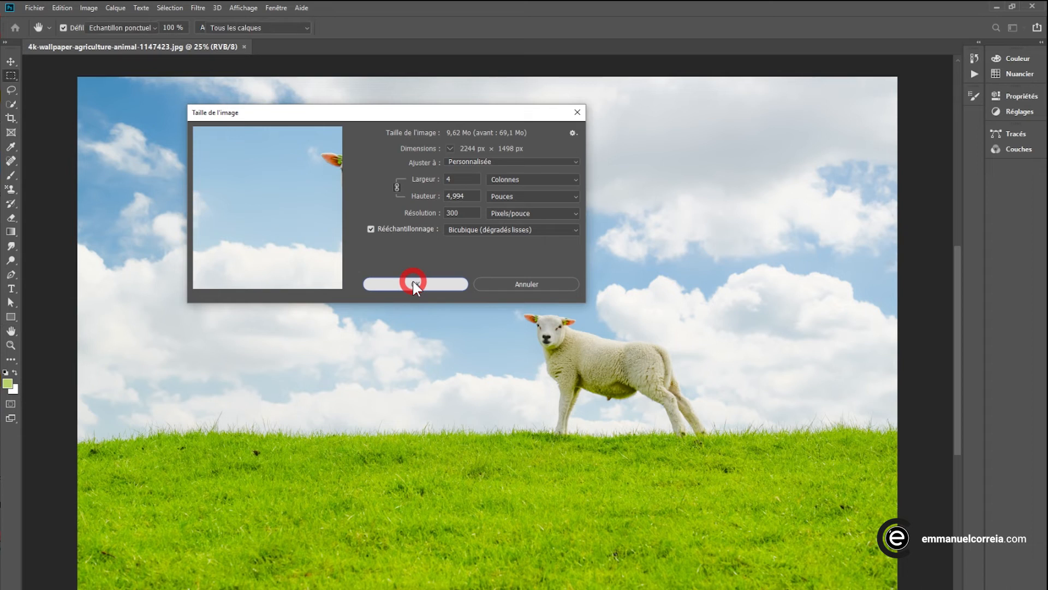
{"action": "key", "text": "m"}
Save the resized image as a JPEG named 4_colonnes in the 60_Les_Préférences_en_détail folder
{"action": "left_click", "coordinate": [35, 8]}
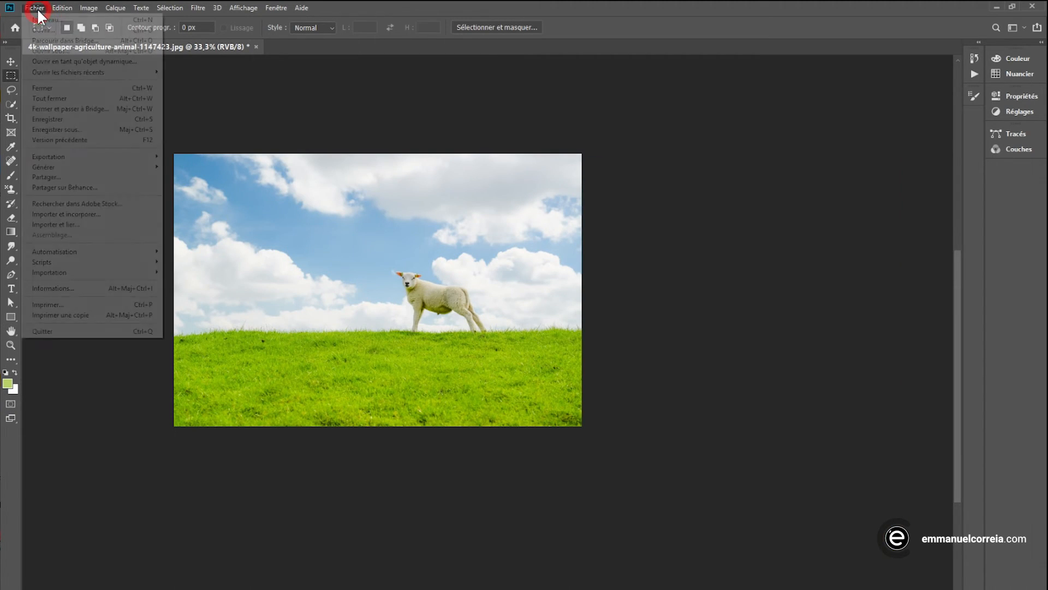
{"action": "left_click", "coordinate": [50, 131]}
{"action": "type", "text": "prairie"}
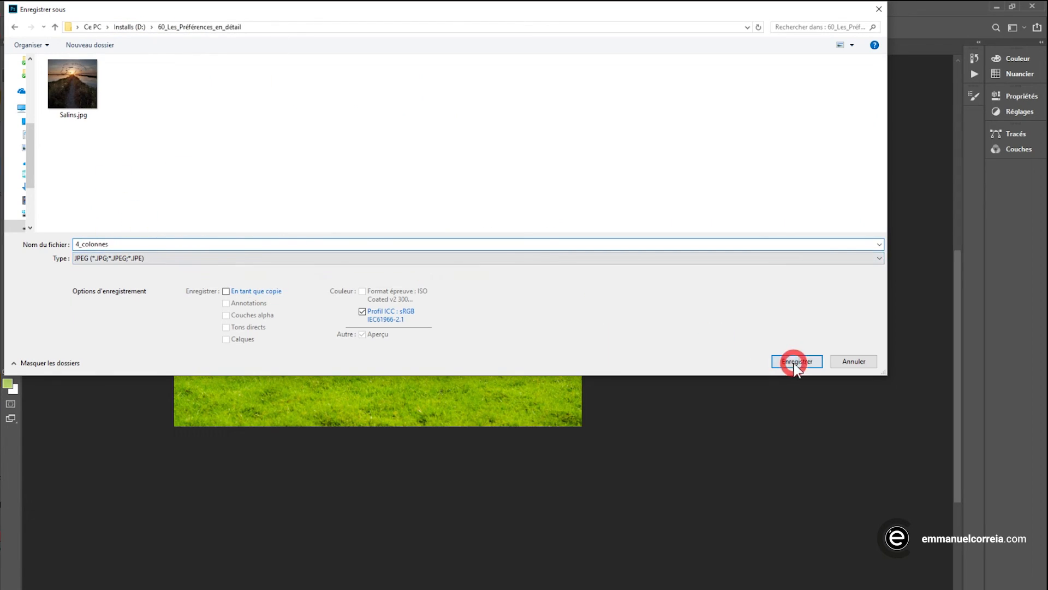
{"action": "left_click", "coordinate": [797, 361]}
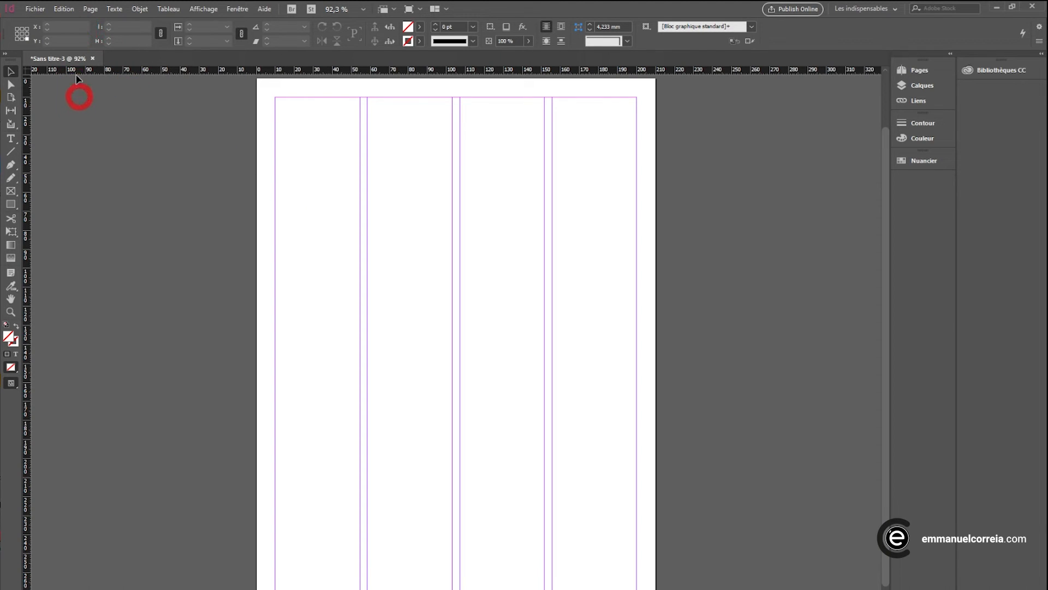
Import the 4_colonnes image into the InDesign page and align it with the margins across the four columns
{"action": "left_click", "coordinate": [37, 10]}
{"action": "left_click", "coordinate": [54, 161]}
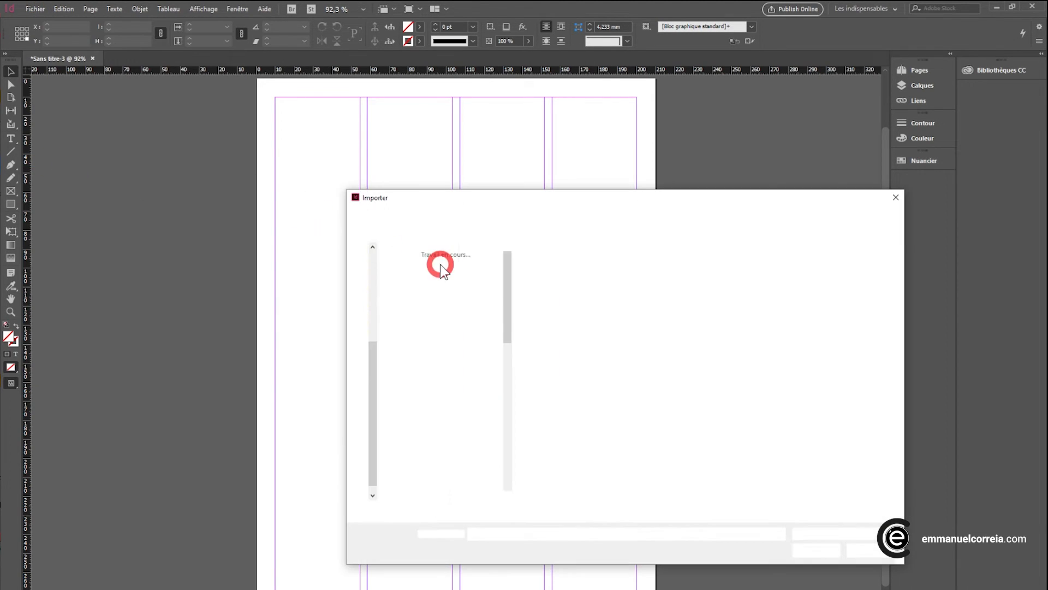
{"action": "left_click", "coordinate": [414, 268]}
{"action": "left_click", "coordinate": [814, 551]}
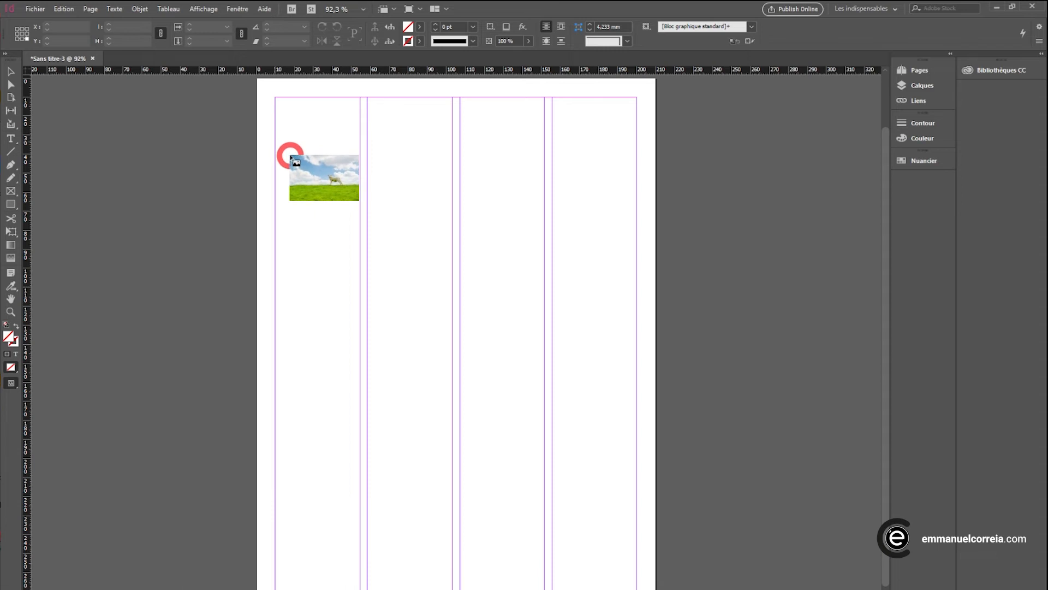
{"action": "left_click", "coordinate": [287, 152]}
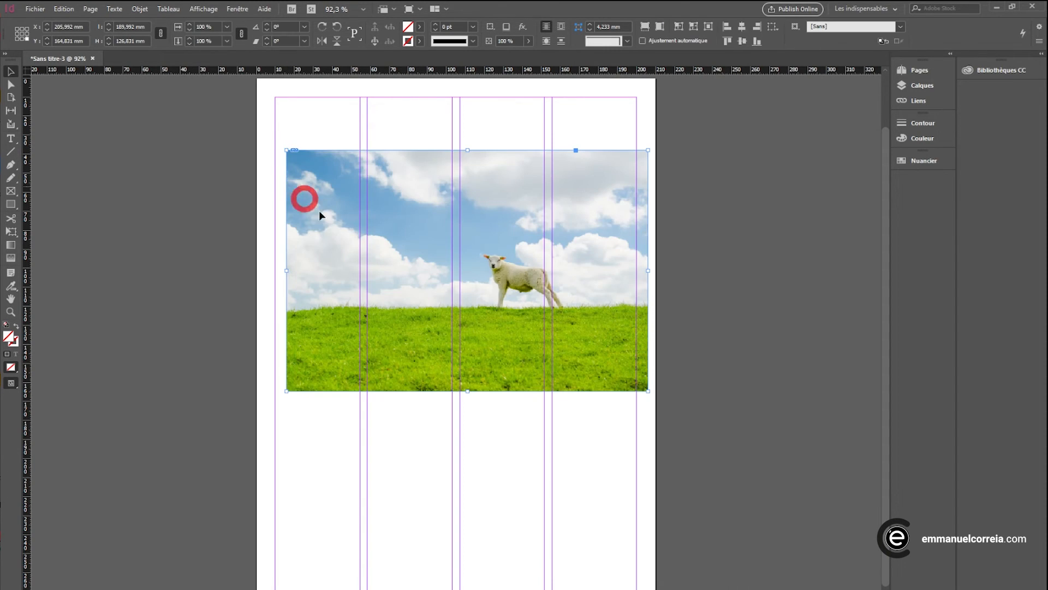
{"action": "left_click_drag", "start_coordinate": [402, 217], "coordinate": [390, 214]}
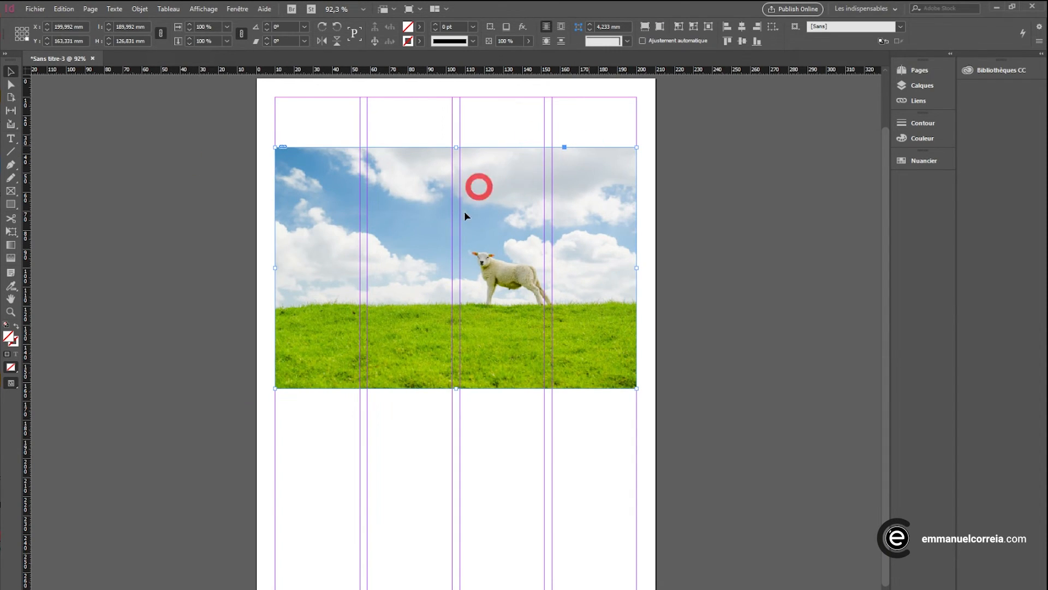
{"action": "left_click", "coordinate": [446, 433]}
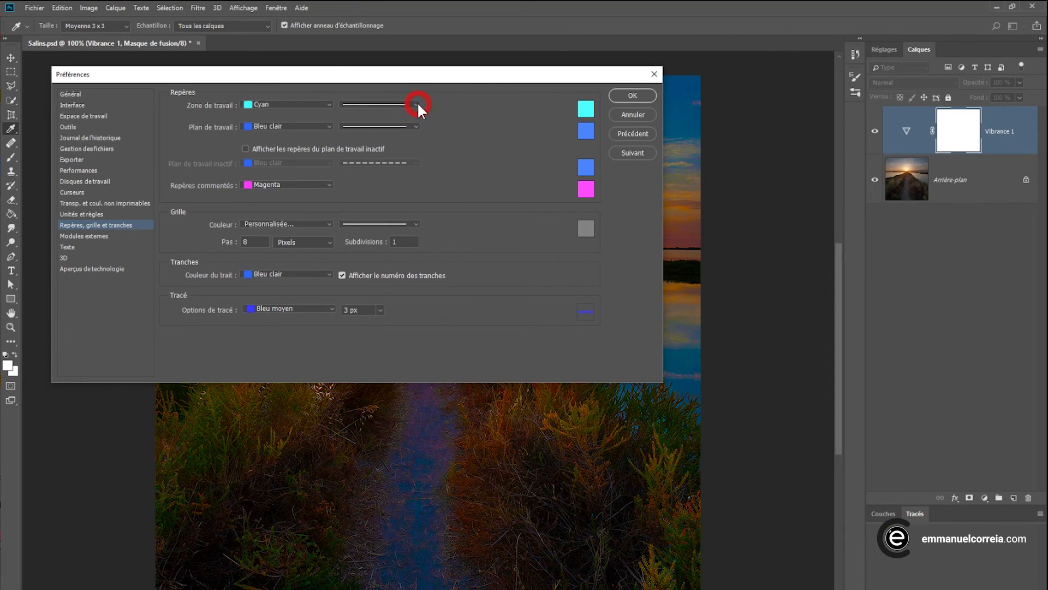
In Photoshop's guide preferences, examine the colours and line styles for Zone de travail and Plan de travail guides, cancelling the custom colour picker
{"action": "left_click", "coordinate": [330, 104]}
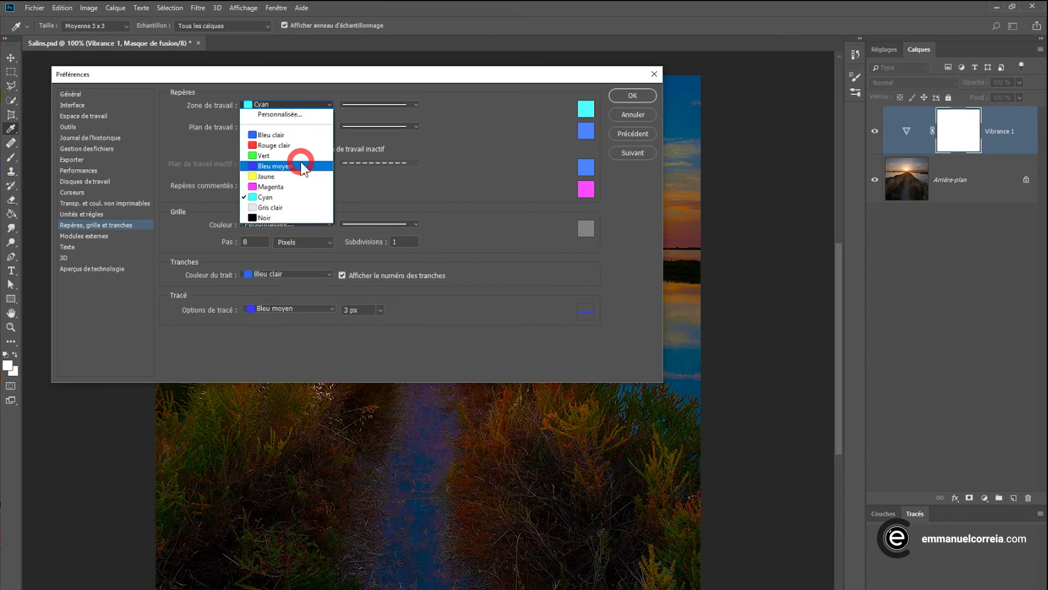
{"action": "left_click", "coordinate": [287, 114]}
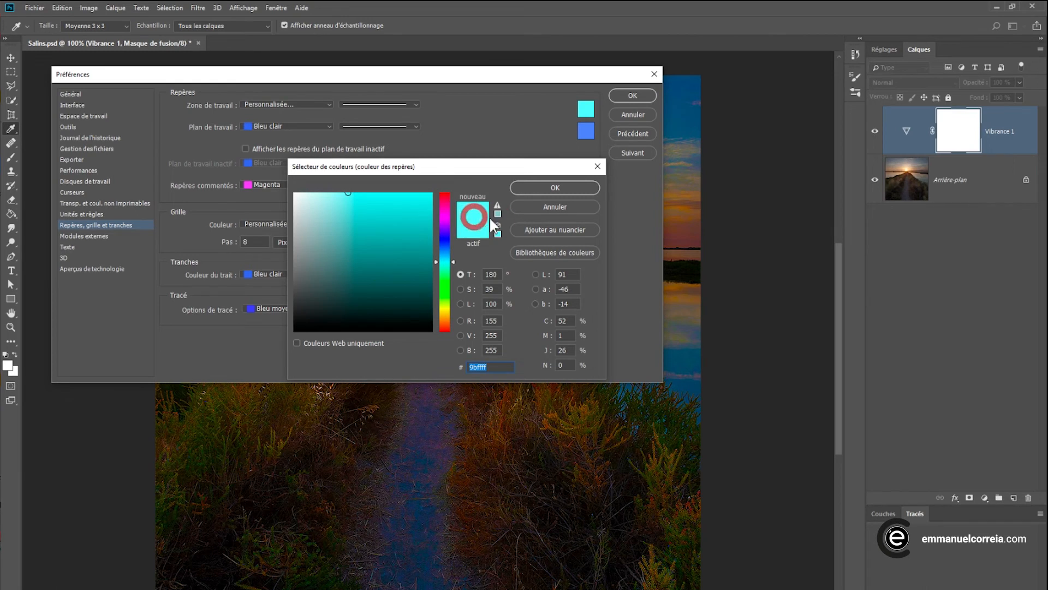
{"action": "left_click", "coordinate": [549, 205]}
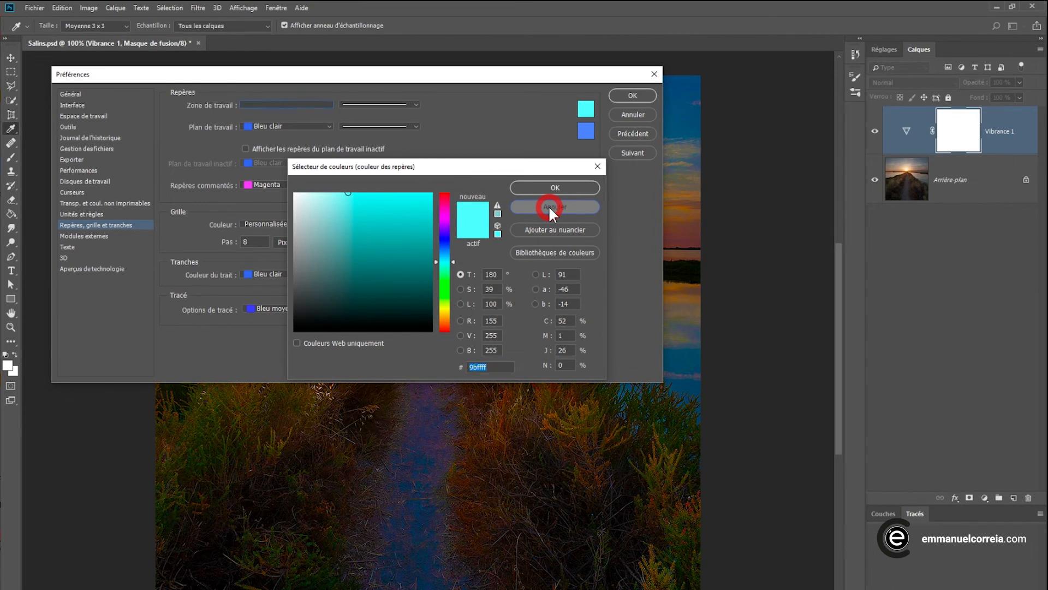
{"action": "left_click", "coordinate": [417, 105]}
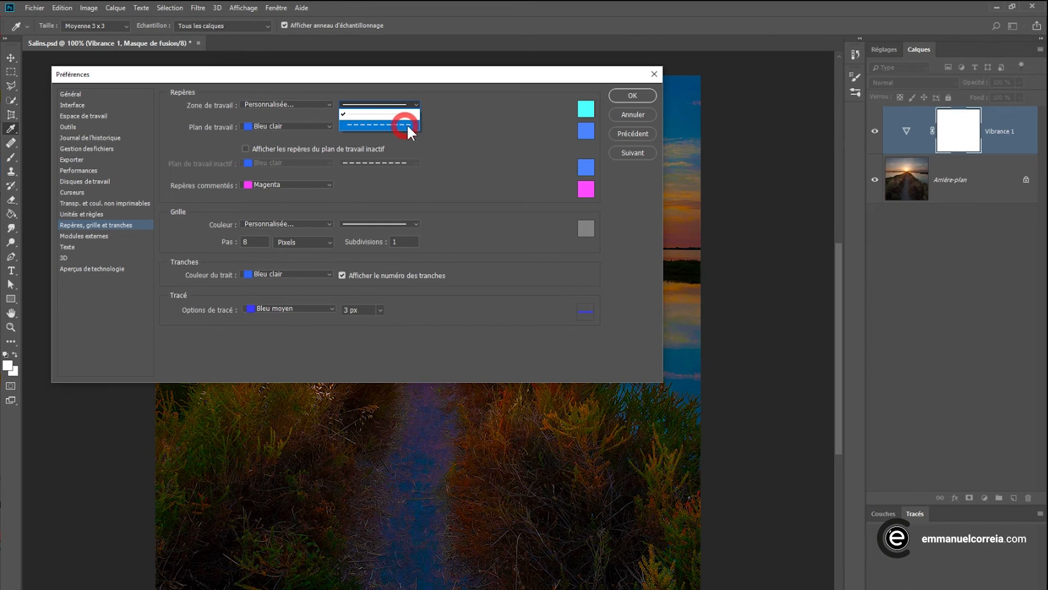
{"action": "left_click", "coordinate": [270, 133]}
{"action": "left_click", "coordinate": [329, 127]}
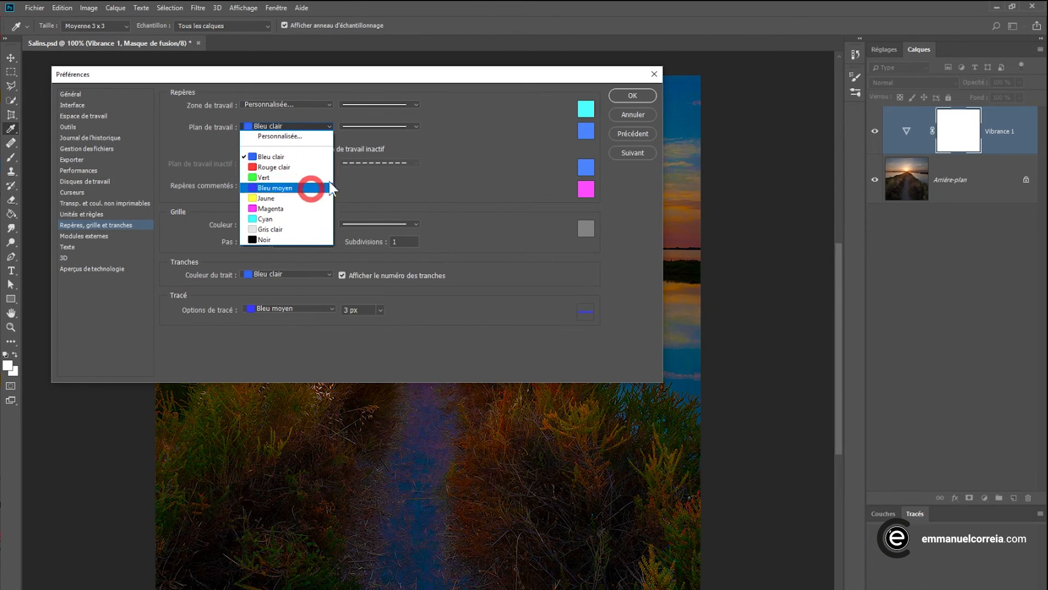
{"action": "left_click", "coordinate": [427, 115]}
{"action": "left_click", "coordinate": [416, 125]}
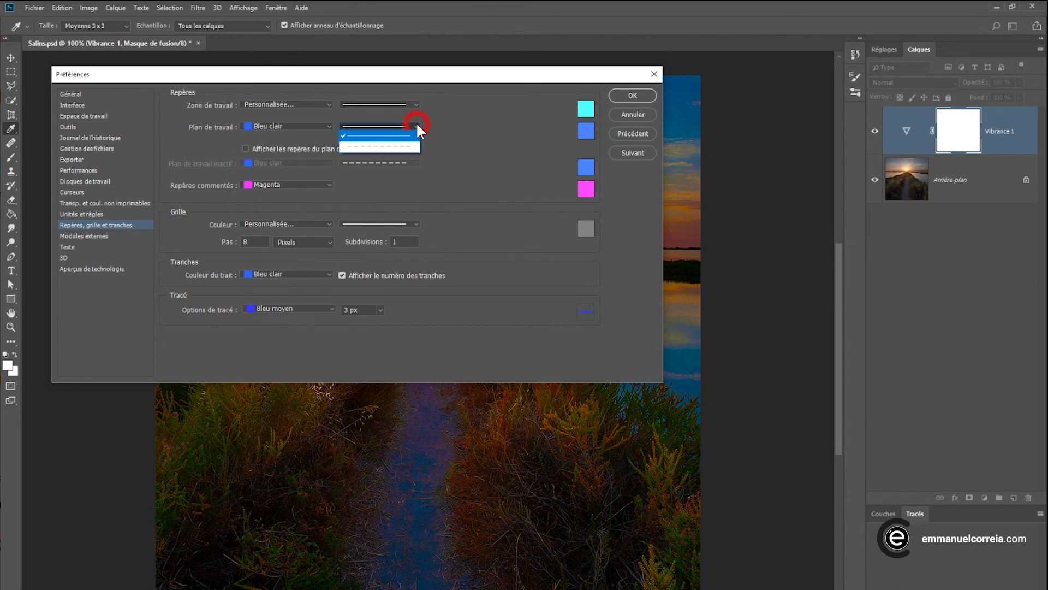
{"action": "left_click", "coordinate": [466, 131]}
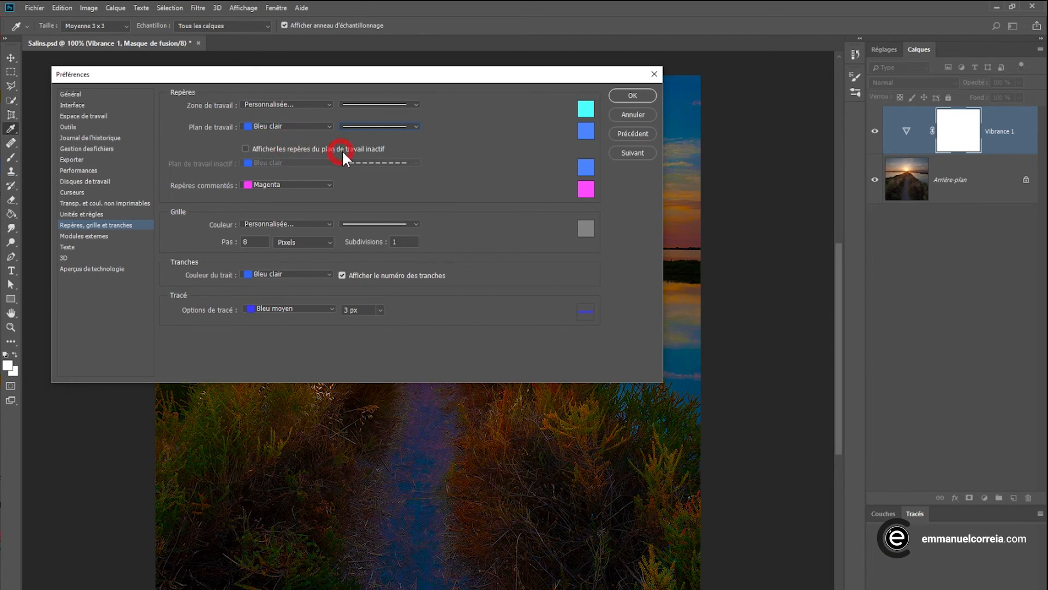
Enable the display of inactive artboard guides and look through the colours for Repères commentés
{"action": "left_click", "coordinate": [246, 148]}
{"action": "left_click", "coordinate": [330, 186]}
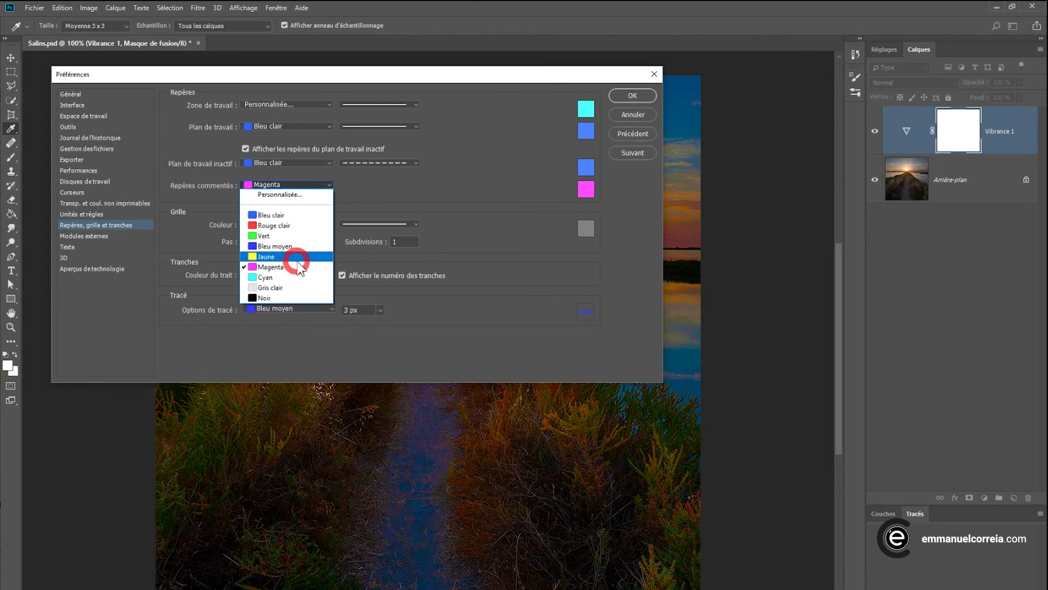
{"action": "left_click", "coordinate": [373, 187]}
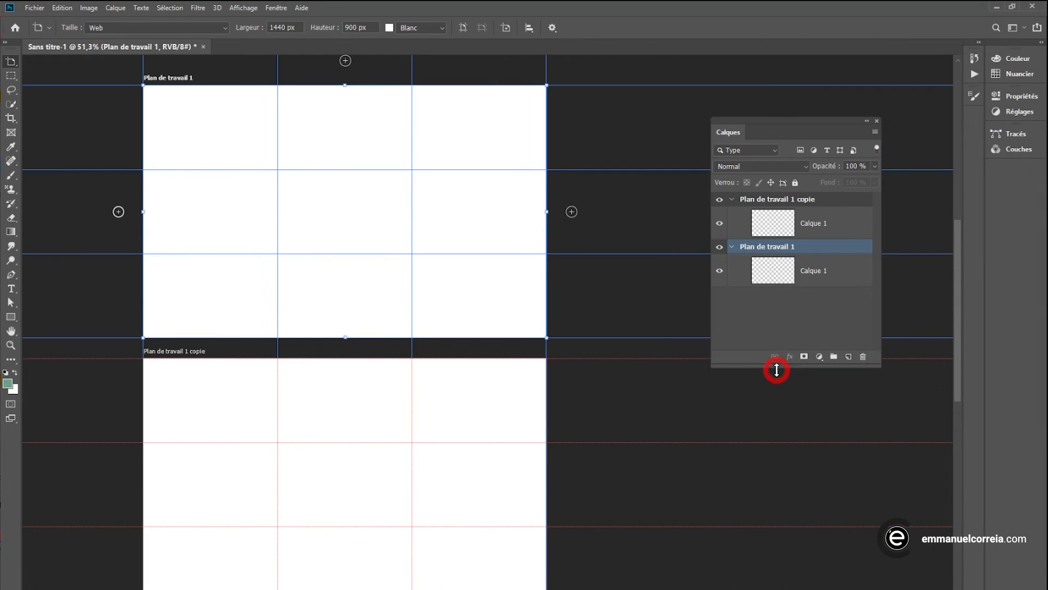
Open the guides, grid and slices preferences and examine the line styles available for the grid
{"action": "left_click_drag", "start_coordinate": [776, 370], "coordinate": [776, 375]}
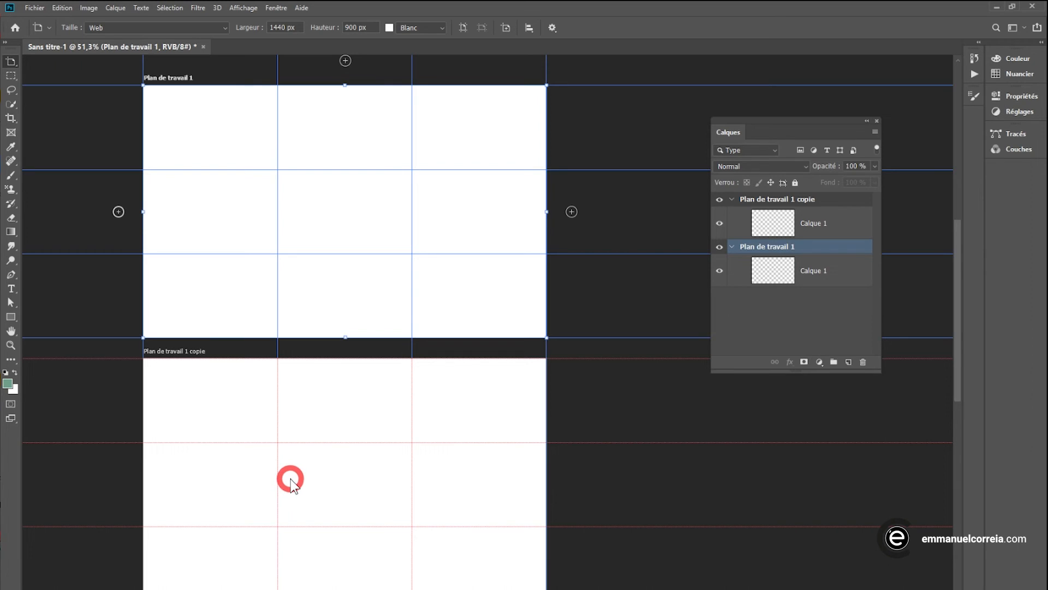
{"action": "key", "text": "i"}
{"action": "key", "text": "ctrl+k"}
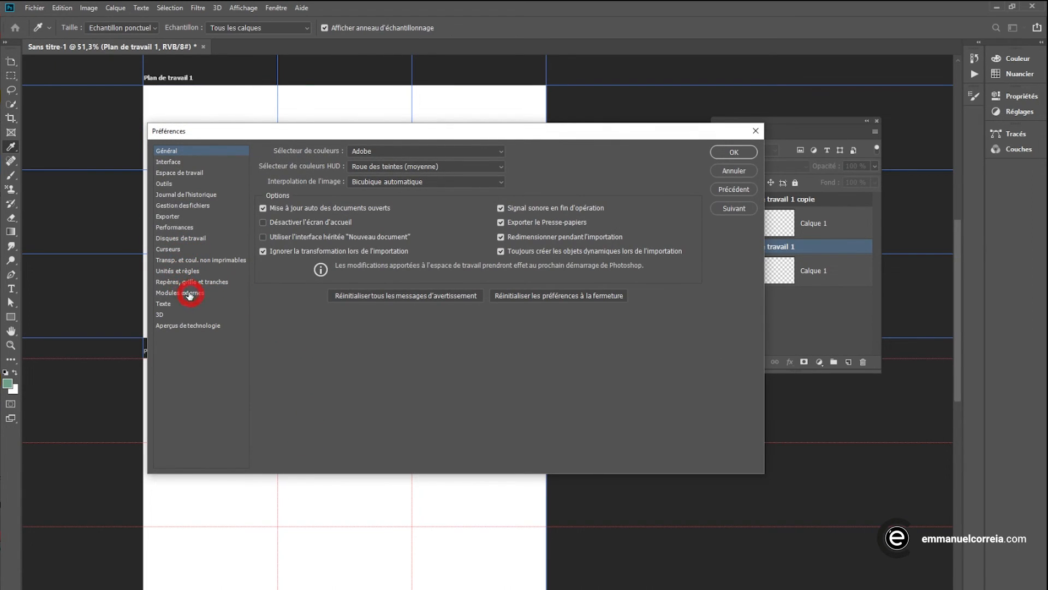
{"action": "left_click", "coordinate": [182, 281]}
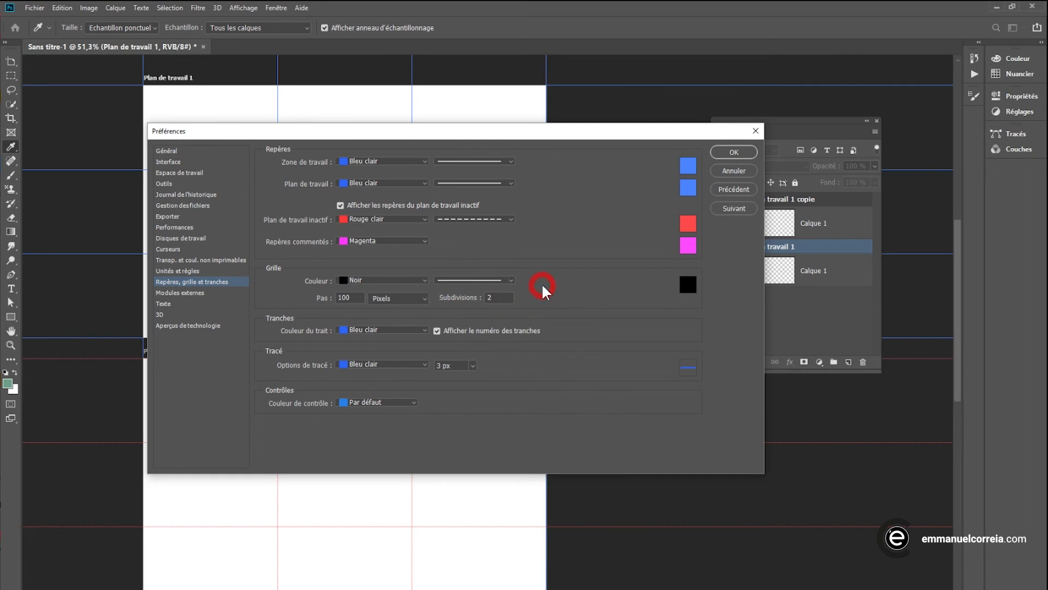
{"action": "left_click", "coordinate": [511, 281]}
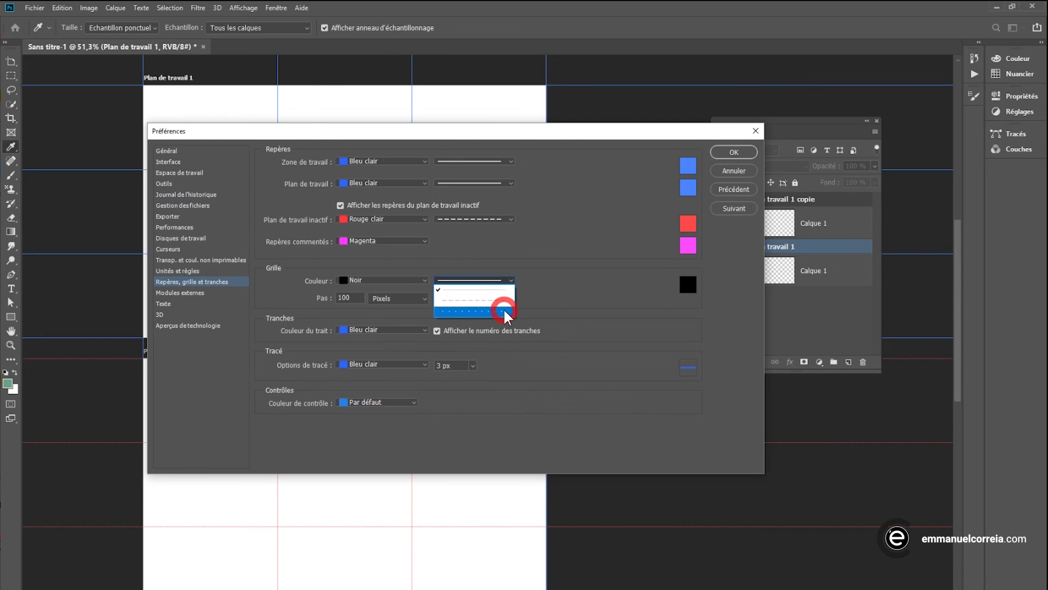
{"action": "left_click", "coordinate": [551, 292]}
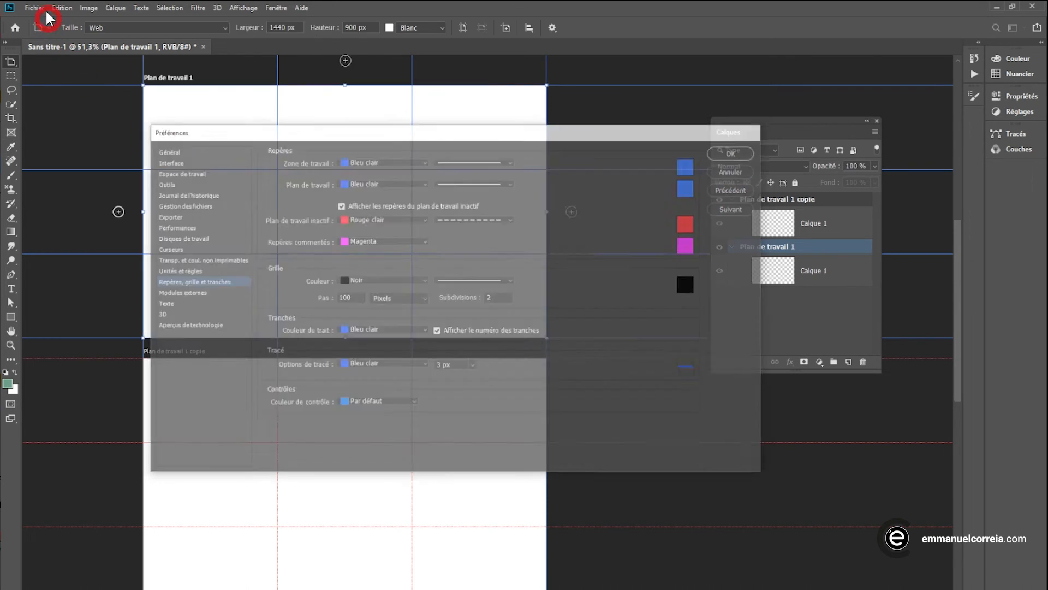
Create a new document from the recent 1000 x 1000 px, 300 ppi preset and display the grid over it
{"action": "left_click", "coordinate": [37, 8]}
{"action": "left_click", "coordinate": [43, 20]}
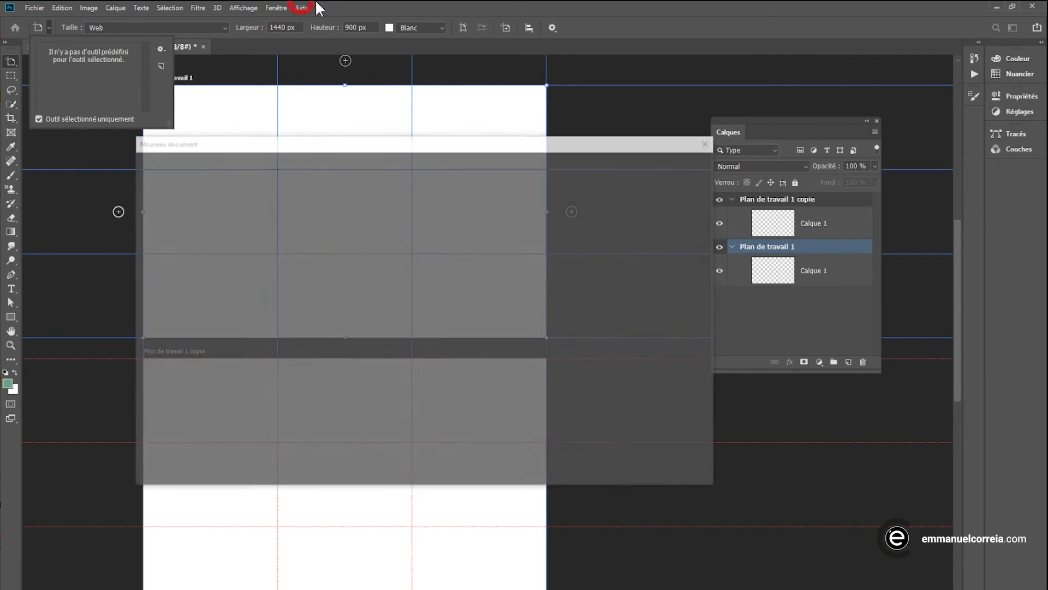
{"action": "left_click", "coordinate": [309, 267]}
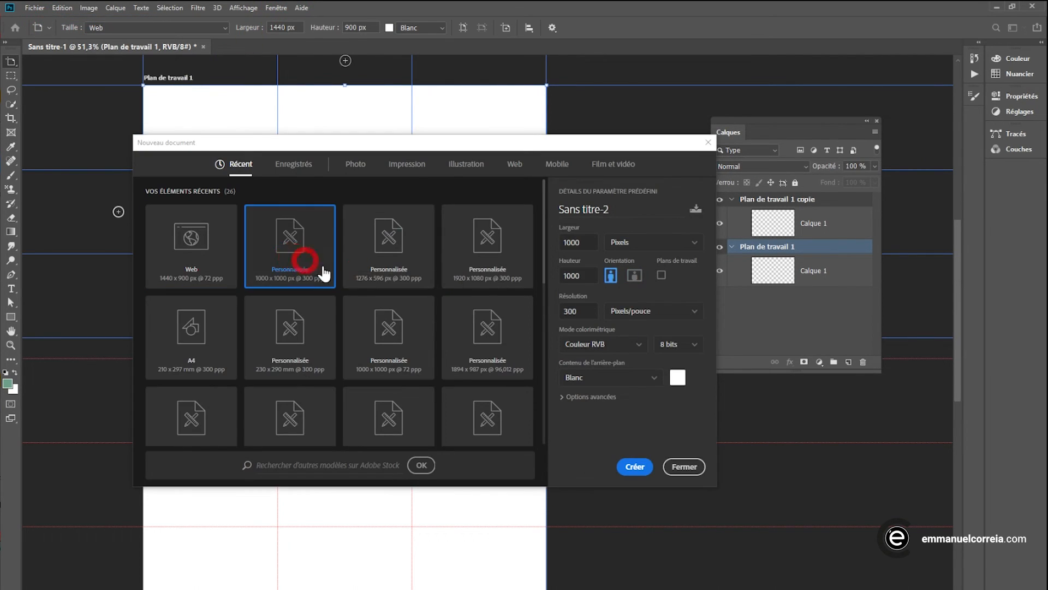
{"action": "left_click", "coordinate": [633, 462]}
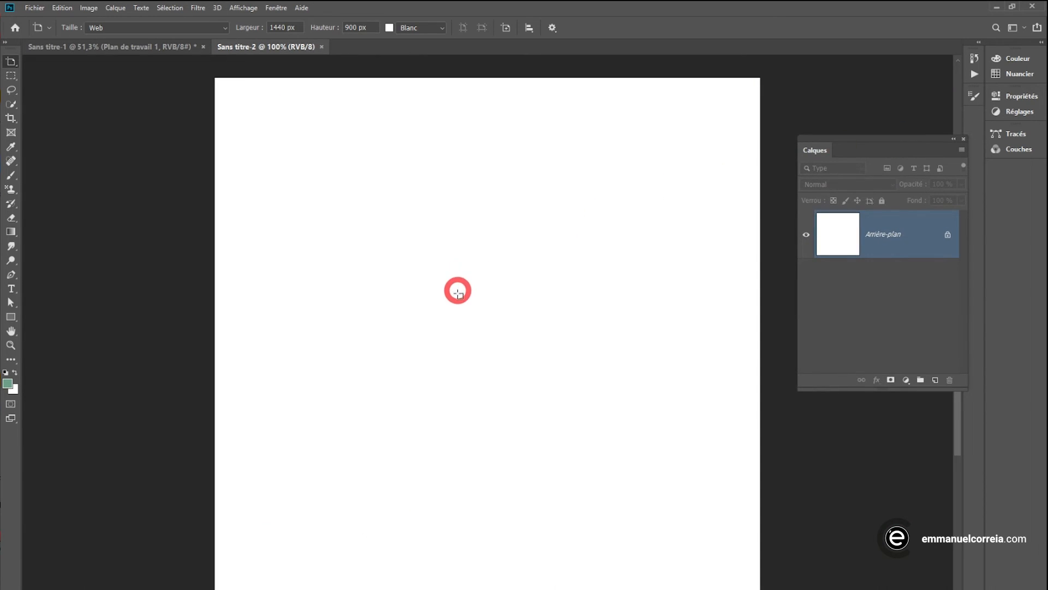
{"action": "key", "text": "ctrl+apostrophe"}
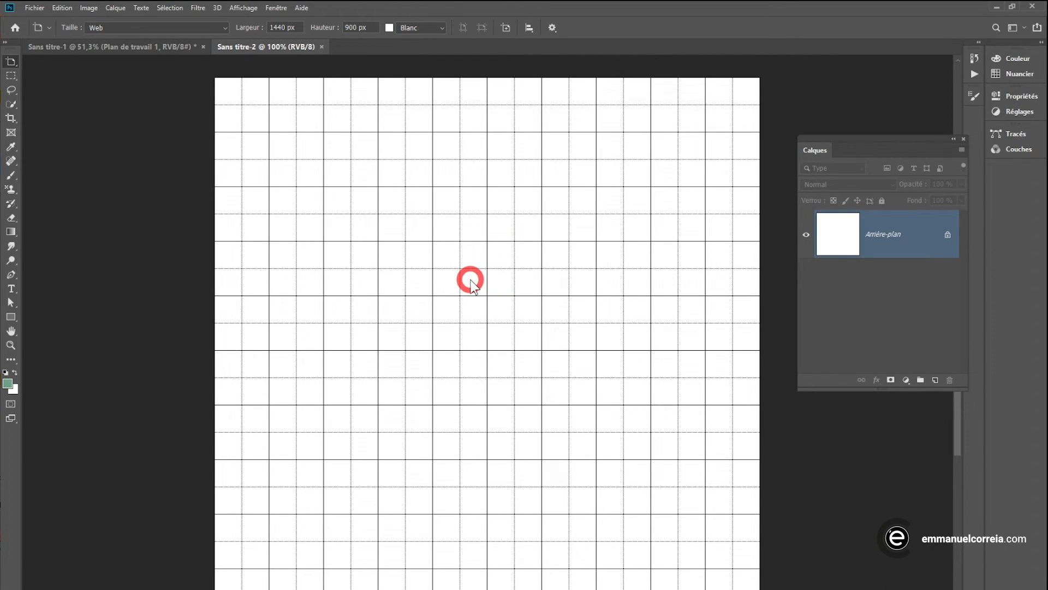
Review the grid's colour, line style, spacing and subdivisions in the guides, grid and slices preferences
{"action": "key", "text": "i"}
{"action": "key", "text": "ctrl+k"}
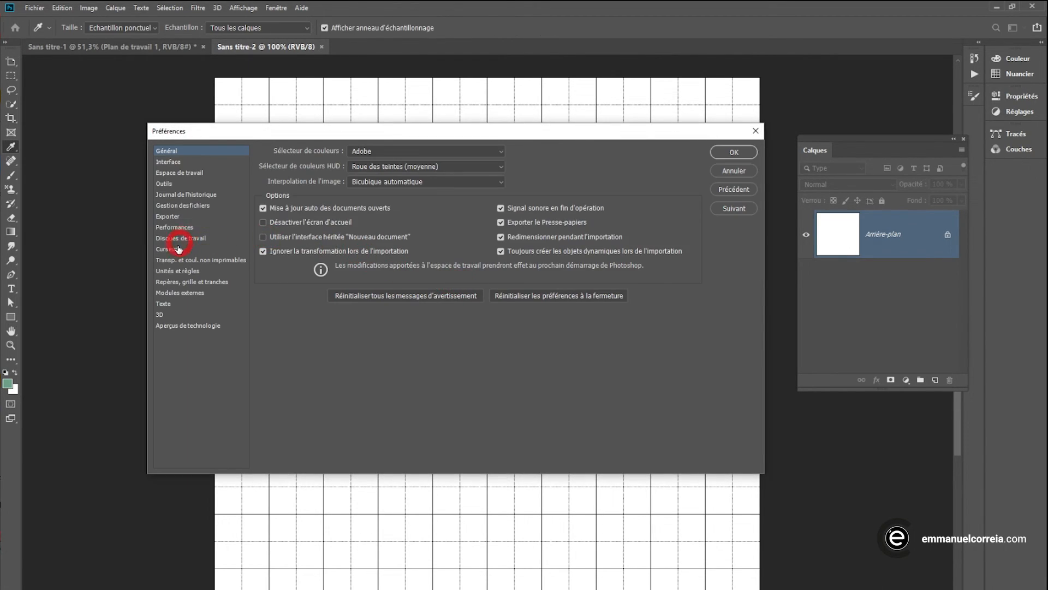
{"action": "left_click", "coordinate": [176, 261]}
{"action": "left_click", "coordinate": [176, 271]}
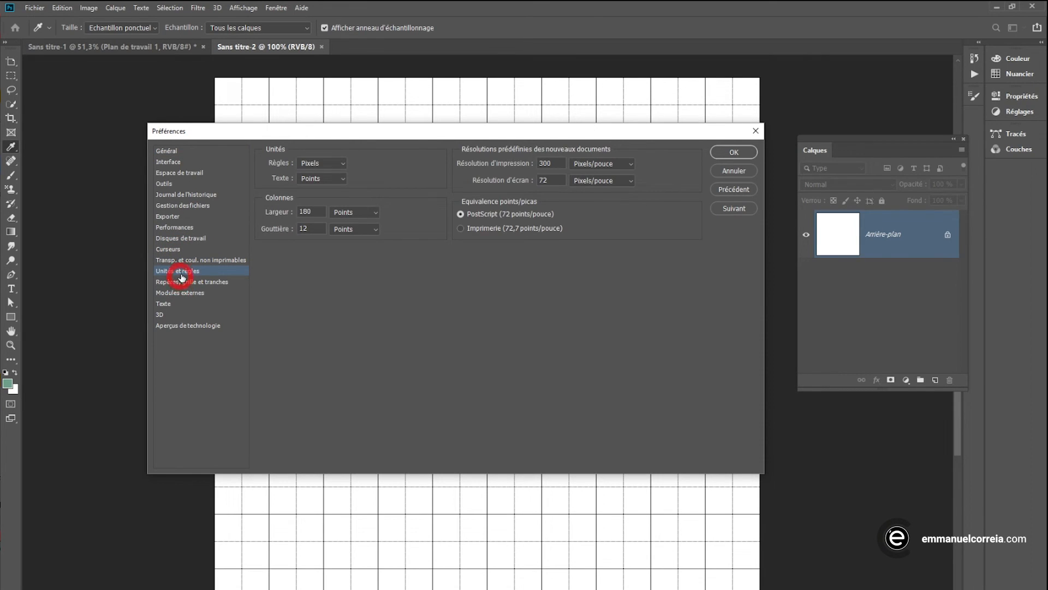
{"action": "left_click", "coordinate": [180, 281]}
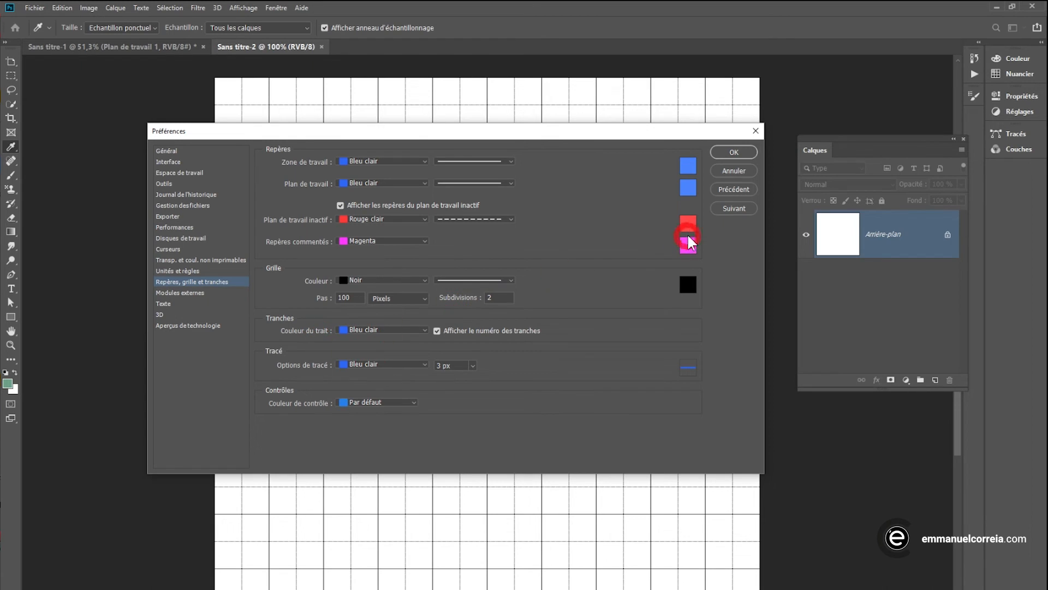
{"action": "left_click", "coordinate": [734, 154]}
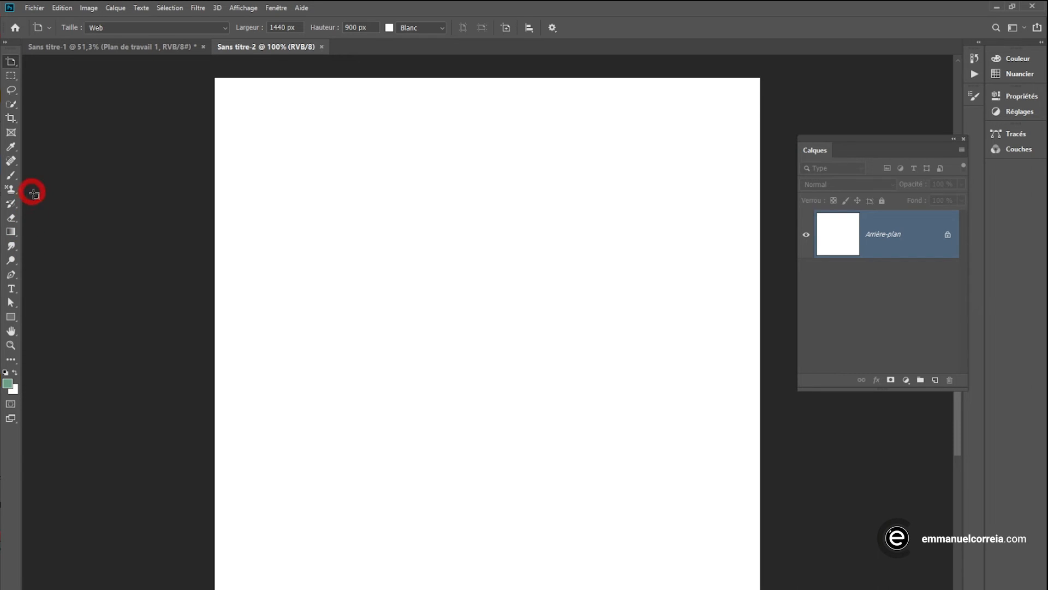
Draw a tall rectangular slice on the upper middle part of the blank canvas with the Slice tool
{"action": "left_click", "coordinate": [11, 118]}
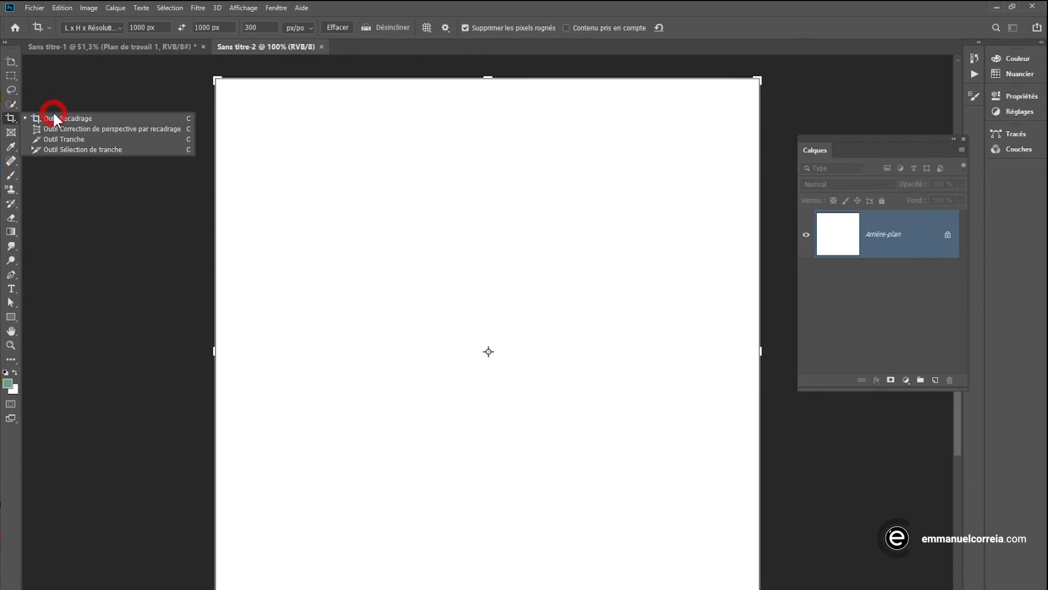
{"action": "left_click", "coordinate": [71, 141]}
{"action": "left_click_drag", "start_coordinate": [302, 152], "coordinate": [508, 439]}
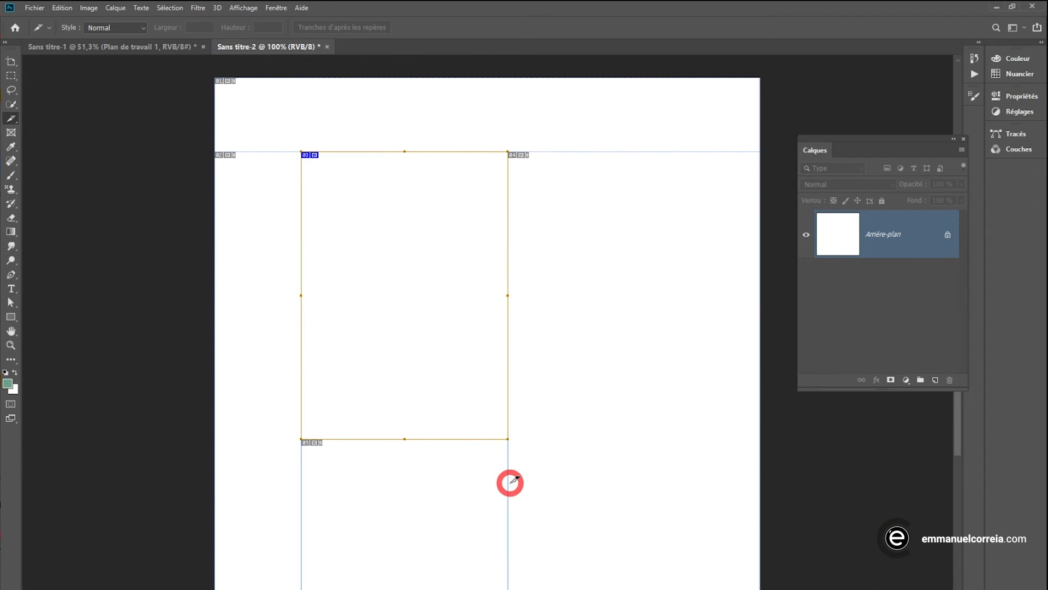
Set the slice line colour to Rouge clair in the guides, grid and slices preferences
{"action": "key", "text": "ctrl+k"}
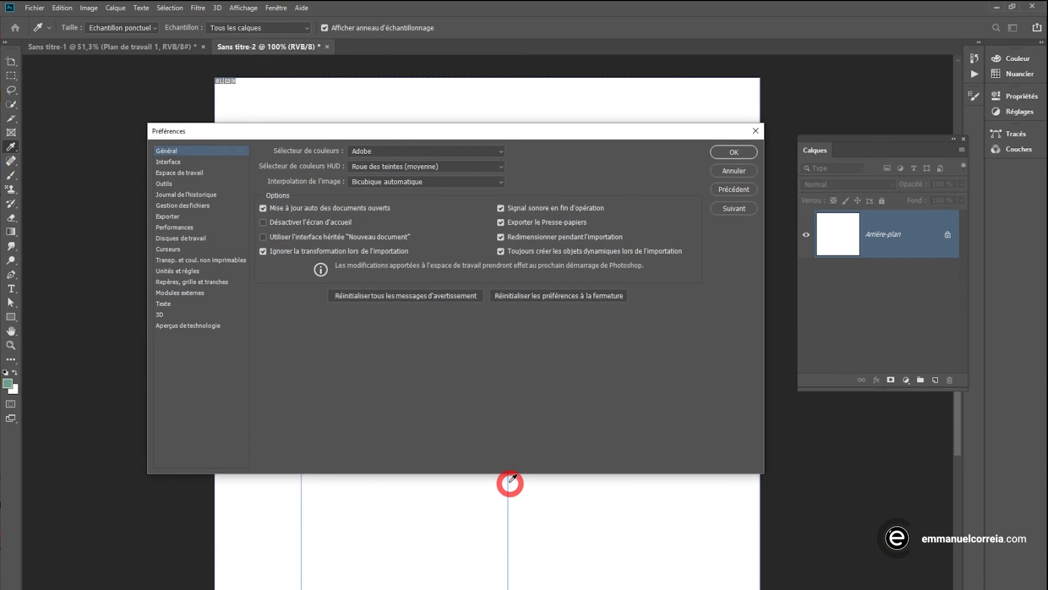
{"action": "left_click", "coordinate": [184, 261]}
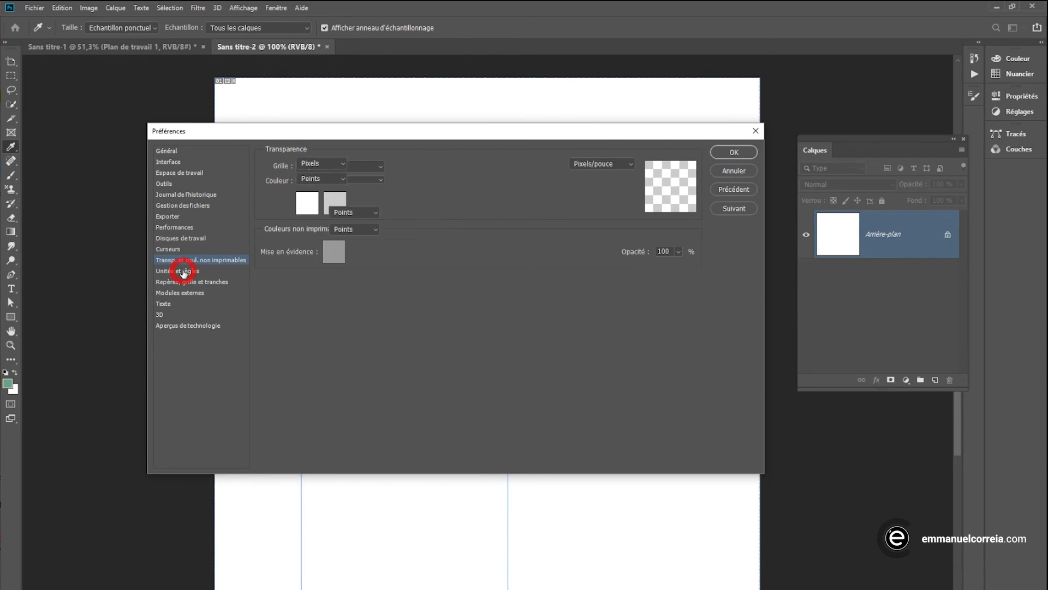
{"action": "left_click", "coordinate": [185, 271]}
{"action": "left_click", "coordinate": [186, 281]}
{"action": "left_click", "coordinate": [420, 330]}
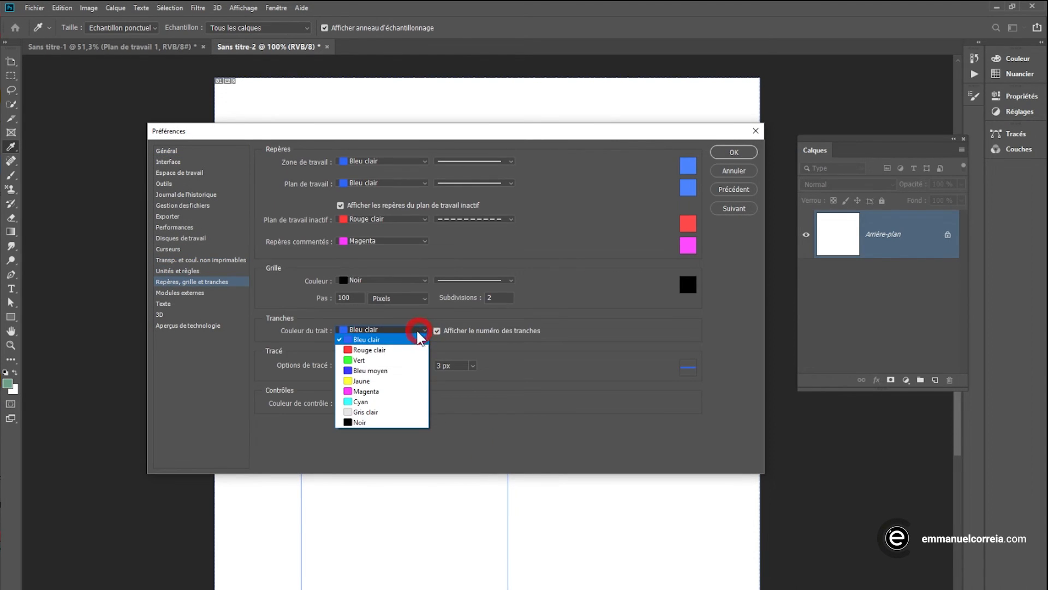
{"action": "left_click", "coordinate": [384, 351]}
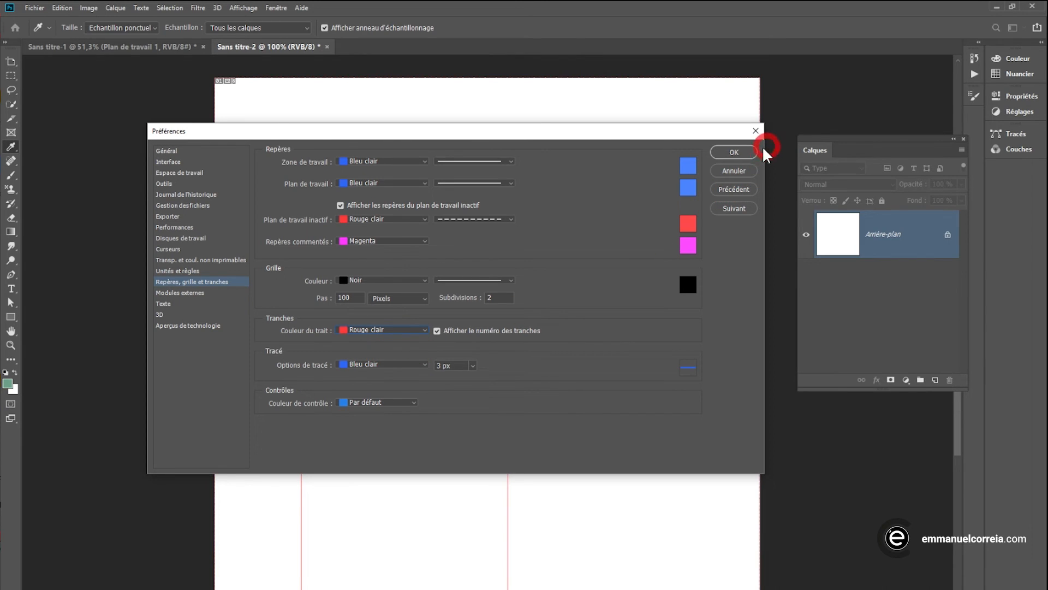
{"action": "left_click", "coordinate": [734, 151]}
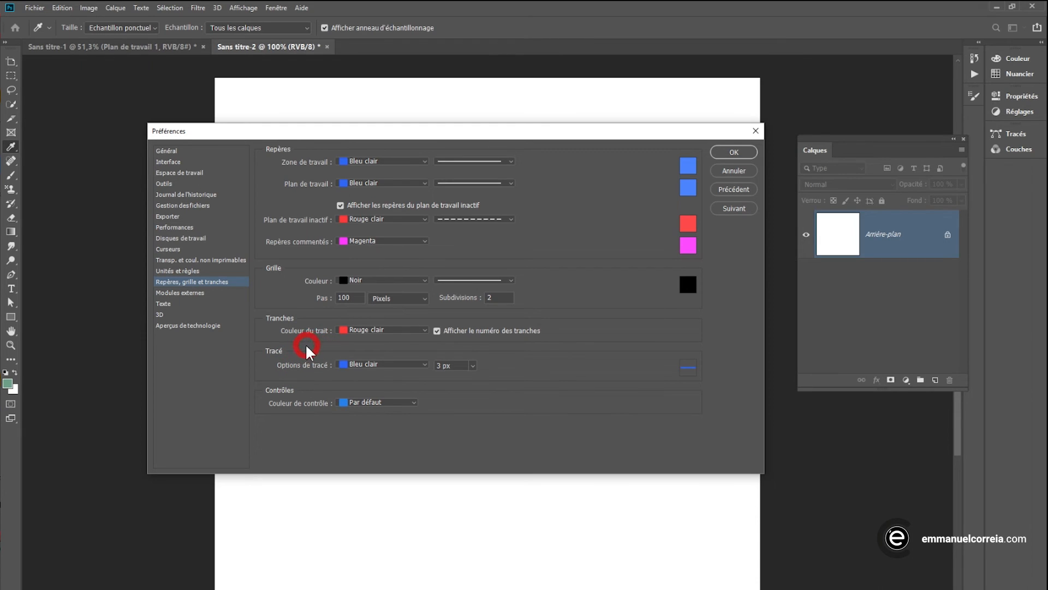
Examine the path thickness options and the available control colours in the preferences, keeping the control colour at Par défaut
{"action": "left_click", "coordinate": [474, 364]}
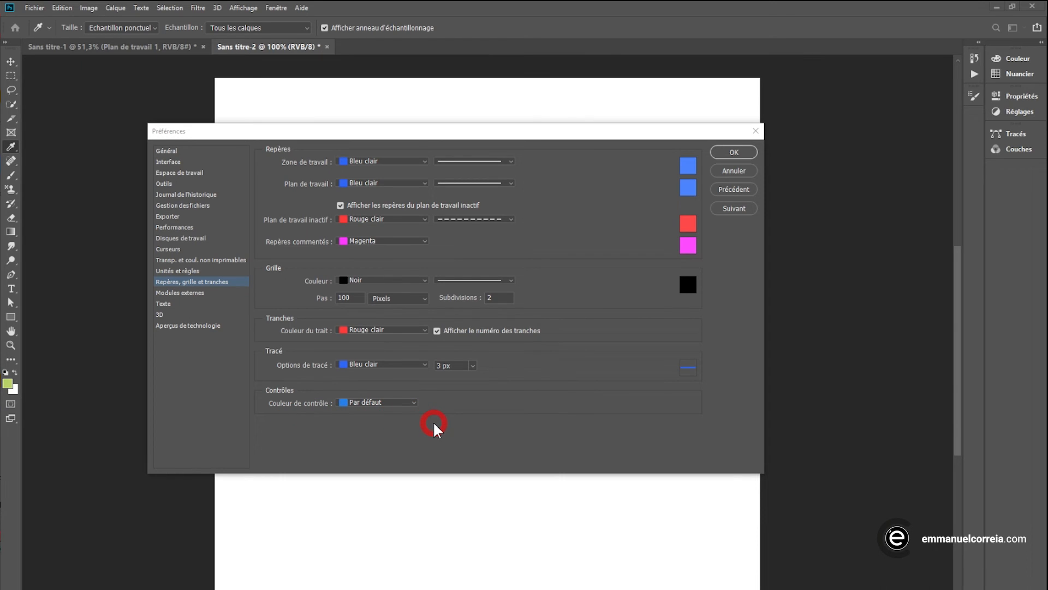
{"action": "left_click", "coordinate": [414, 402]}
{"action": "left_click", "coordinate": [414, 403]}
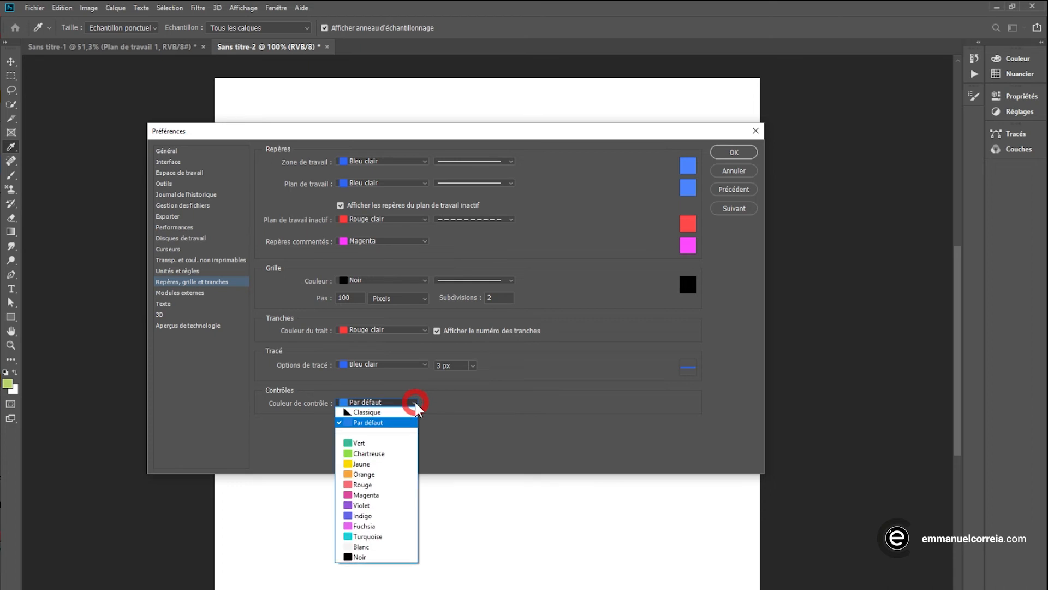
{"action": "left_click", "coordinate": [455, 404]}
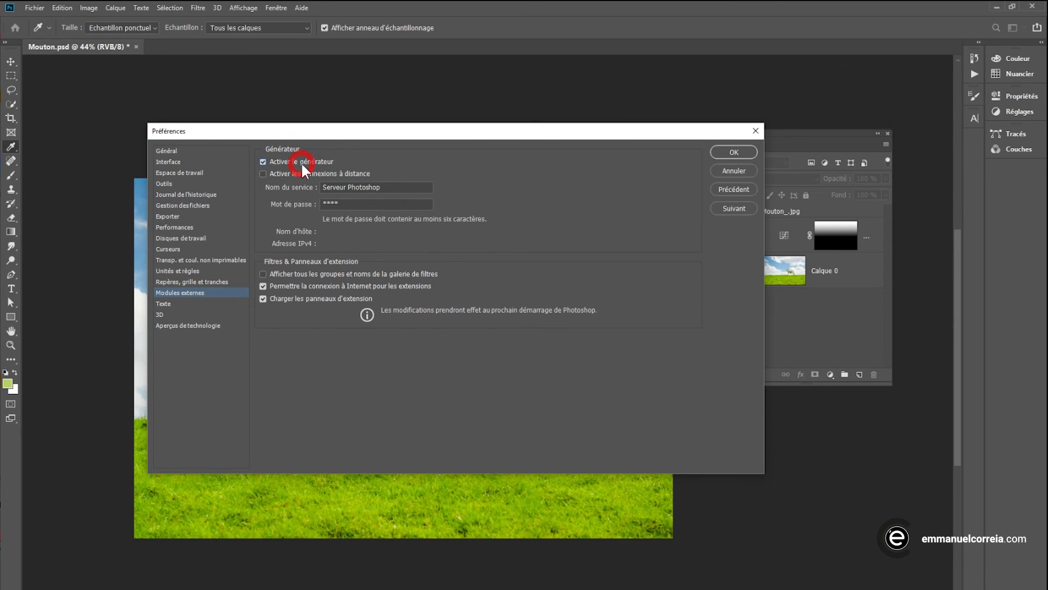
Accept the plug-in preferences with the generator enabled, and make the masked curves adjustment layer in the Mouton_.jpg group visible
{"action": "left_click", "coordinate": [727, 153]}
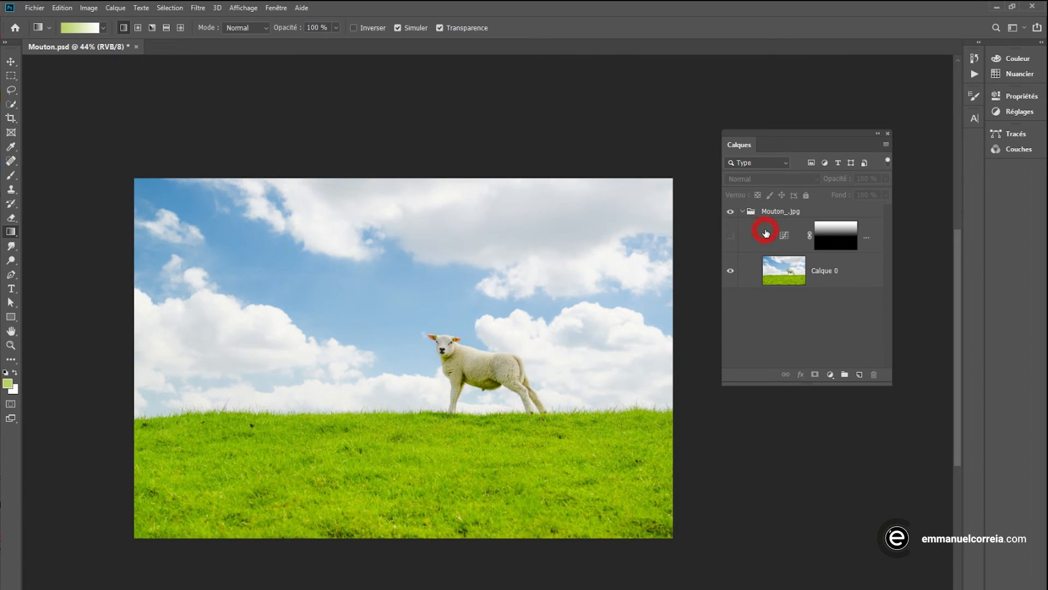
{"action": "left_click", "coordinate": [815, 217]}
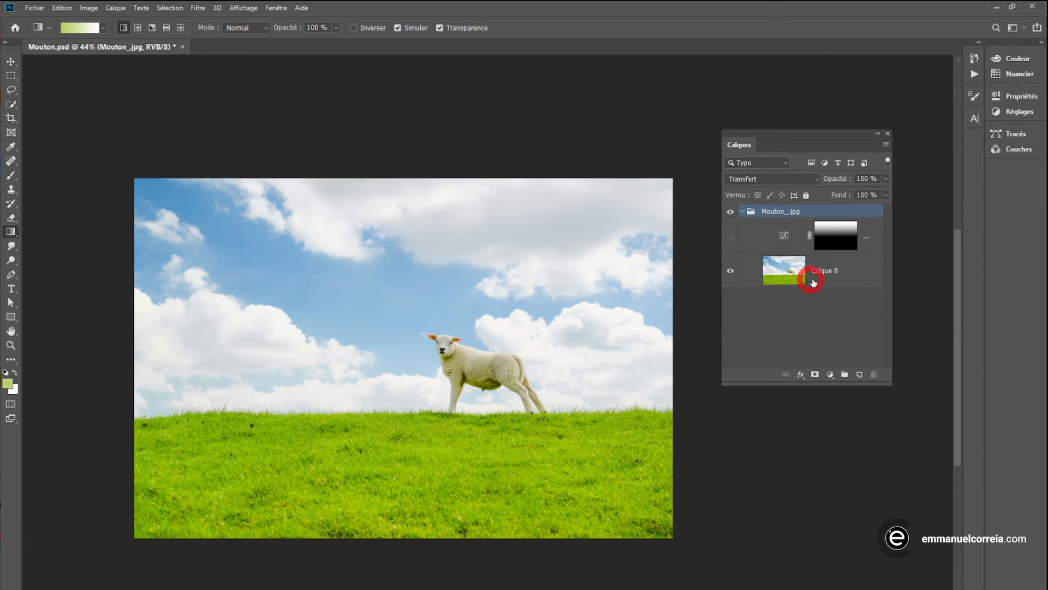
{"action": "left_click", "coordinate": [735, 274]}
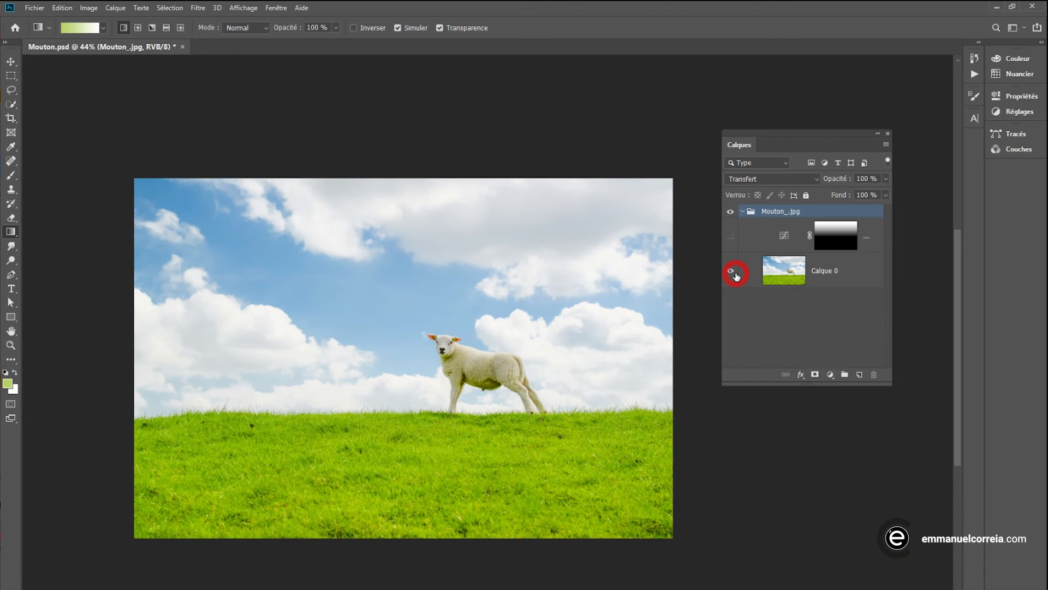
{"action": "left_click", "coordinate": [732, 238]}
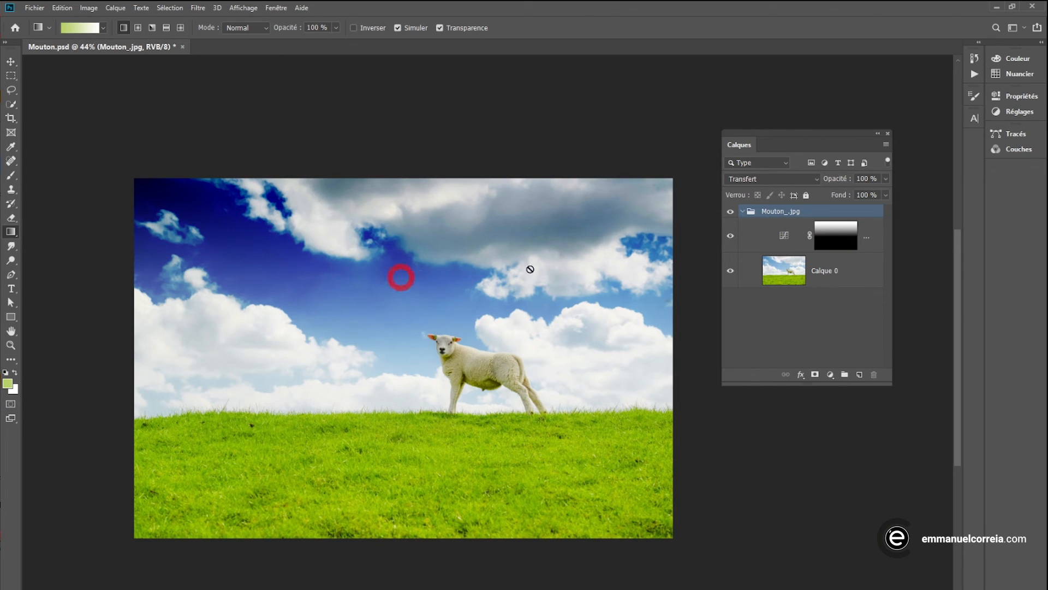
Rename the Mouton_.jpg layer group as Mouton.jpg
{"action": "right_click", "coordinate": [788, 213]}
{"action": "double_click", "coordinate": [785, 213]}
{"action": "left_click", "coordinate": [786, 212]}
{"action": "key", "text": "Delete"}
{"action": "key", "text": "Return"}
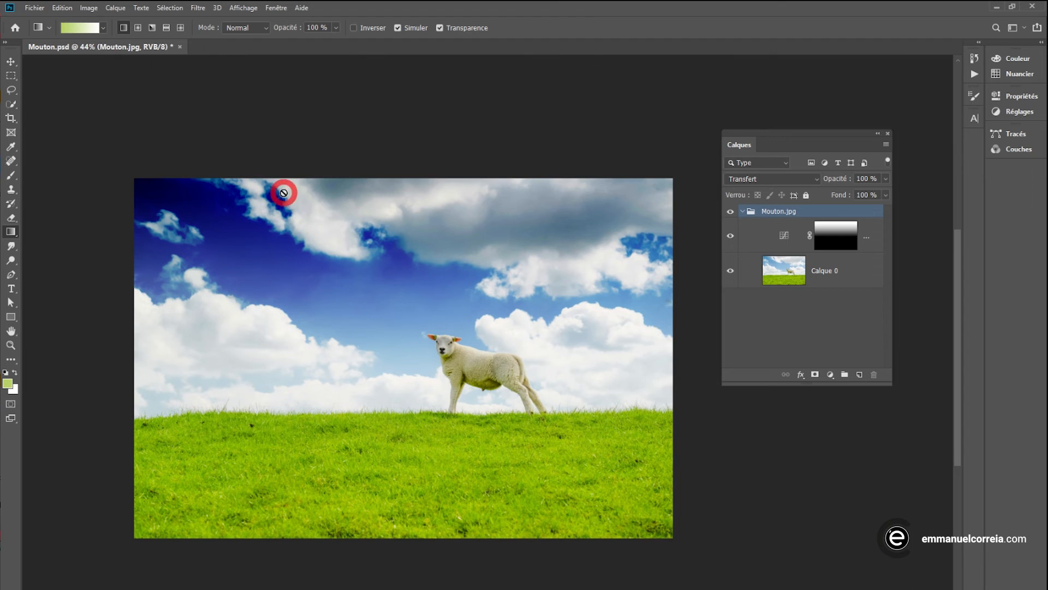
Check whether automatic generation of image files is enabled for the Mouton.psd document
{"action": "left_click", "coordinate": [36, 8]}
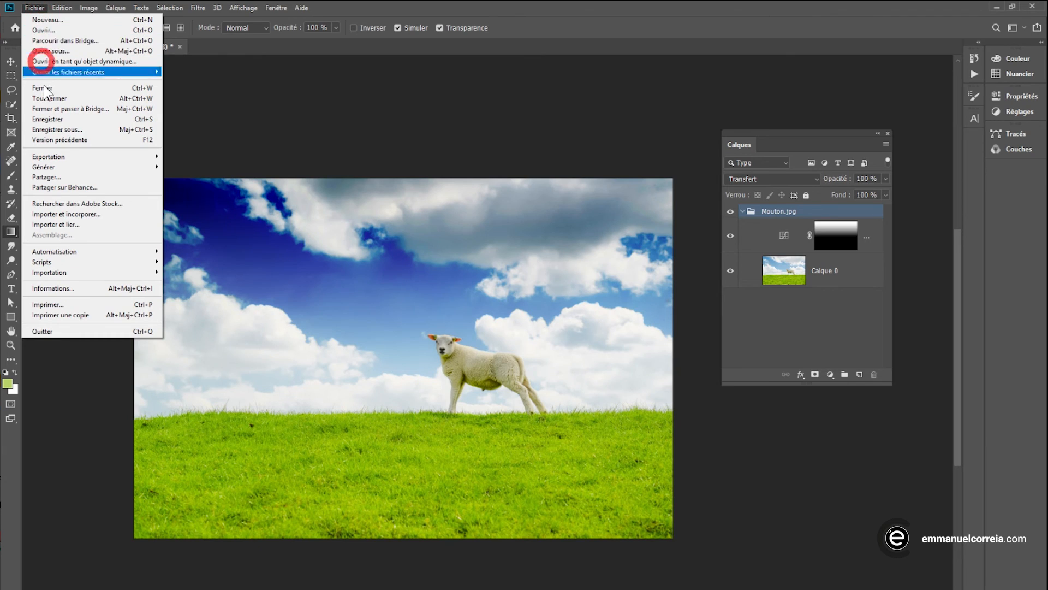
{"action": "mouse_move", "coordinate": [63, 166]}
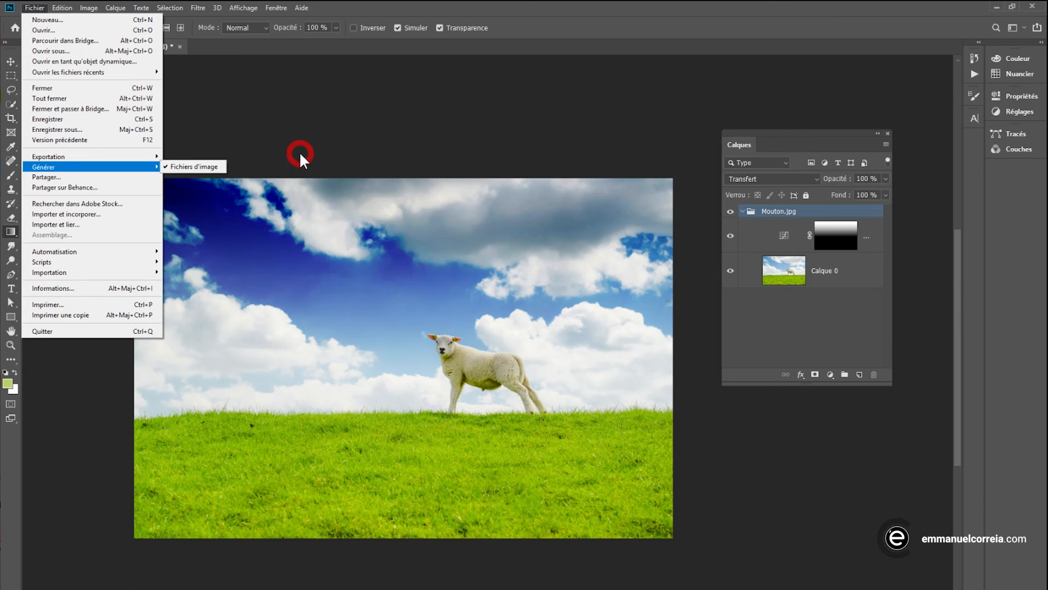
{"action": "left_click", "coordinate": [424, 113]}
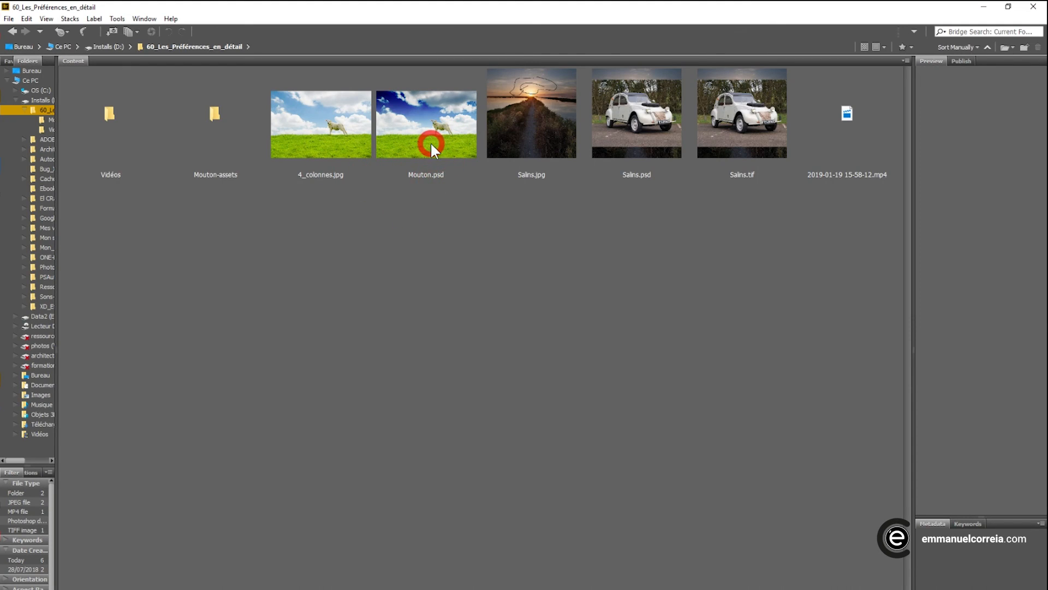
Switch to Bridge, open the Mouton-assets folder and inspect the generated Mouton.jpg in an enlarged preview
{"action": "left_click", "coordinate": [431, 143]}
{"action": "left_click", "coordinate": [327, 143]}
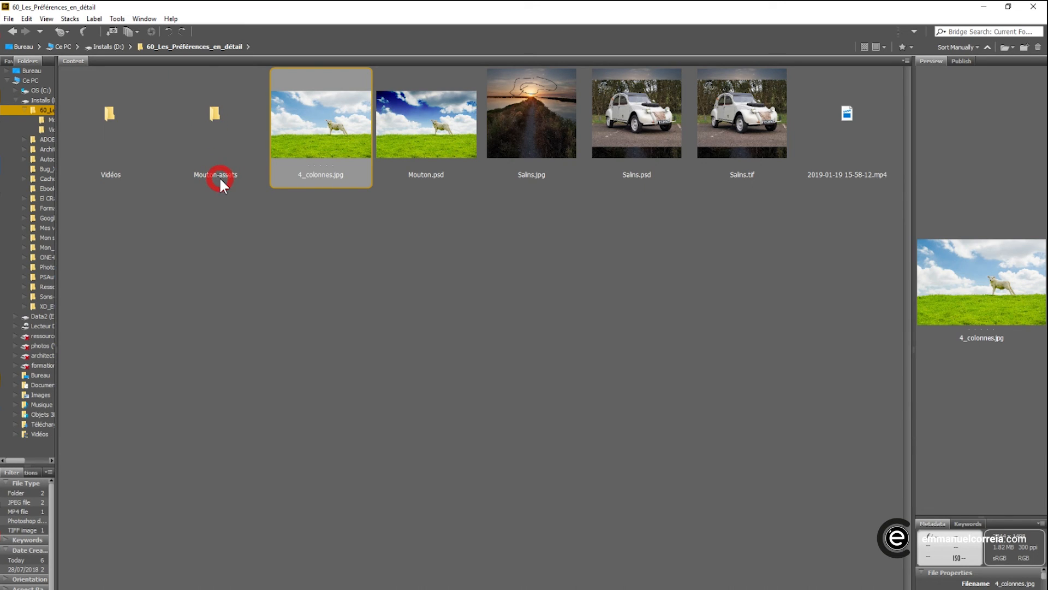
{"action": "double_click", "coordinate": [215, 116]}
{"action": "left_click", "coordinate": [128, 119]}
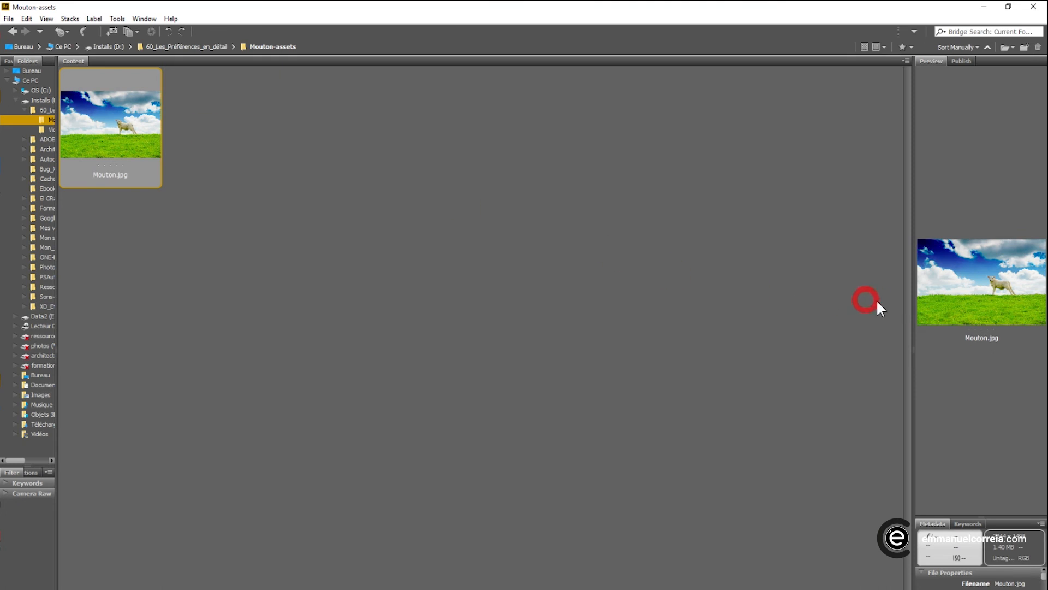
{"action": "left_click_drag", "start_coordinate": [909, 301], "coordinate": [430, 285]}
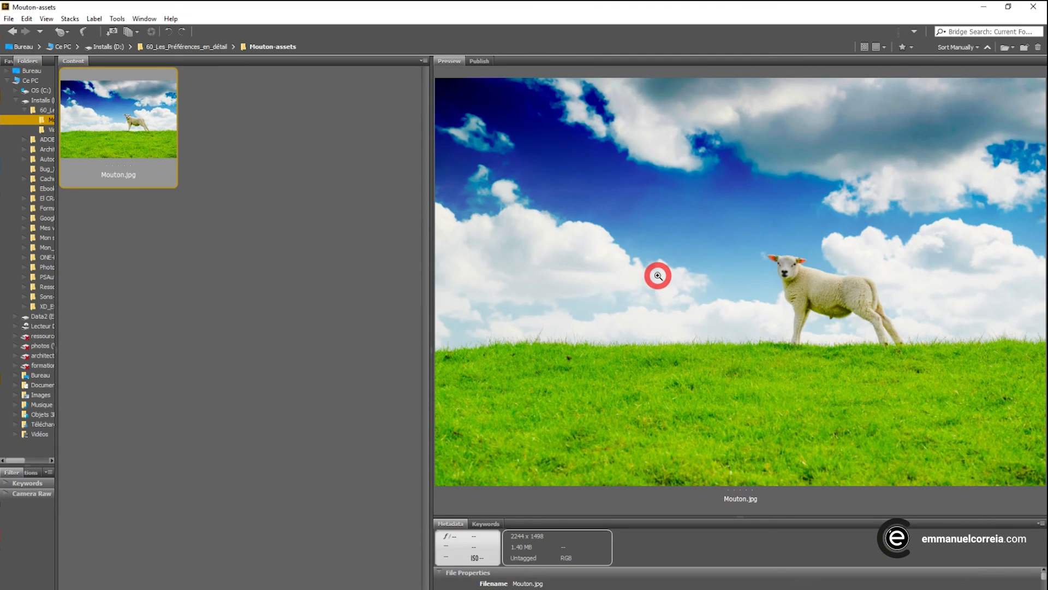
{"action": "left_click", "coordinate": [983, 7]}
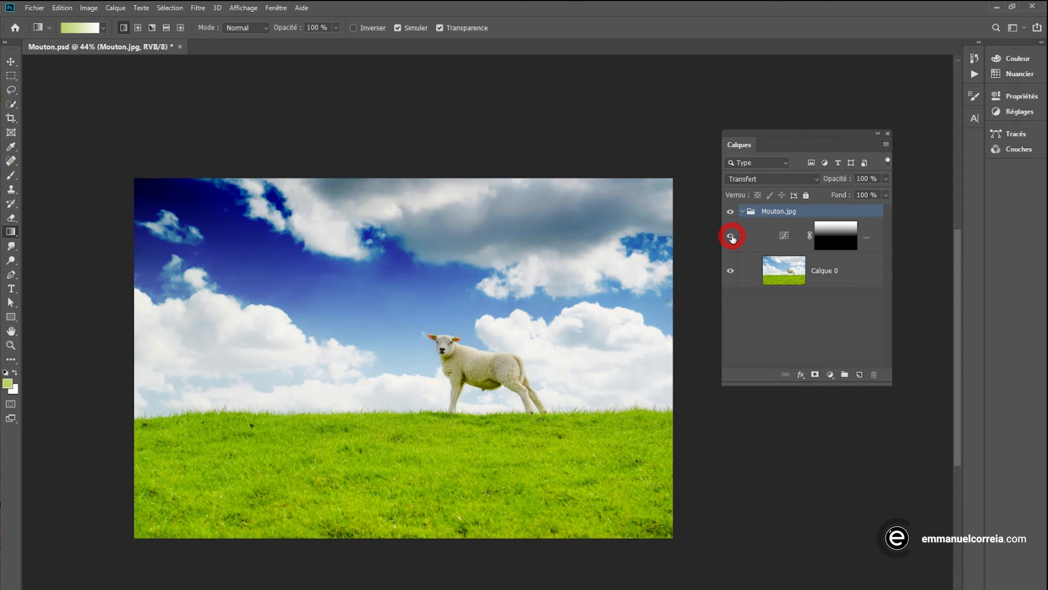
Hide the masked curves adjustment layer in the Mouton.jpg group and check the regenerated Mouton.jpg in Bridge
{"action": "left_click", "coordinate": [731, 236]}
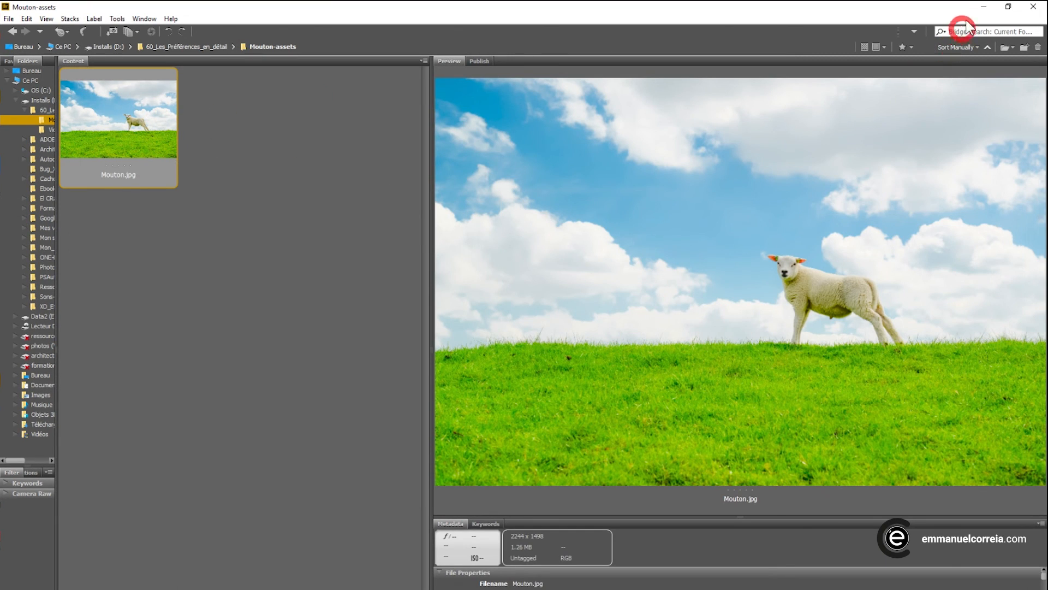
{"action": "left_click", "coordinate": [984, 7]}
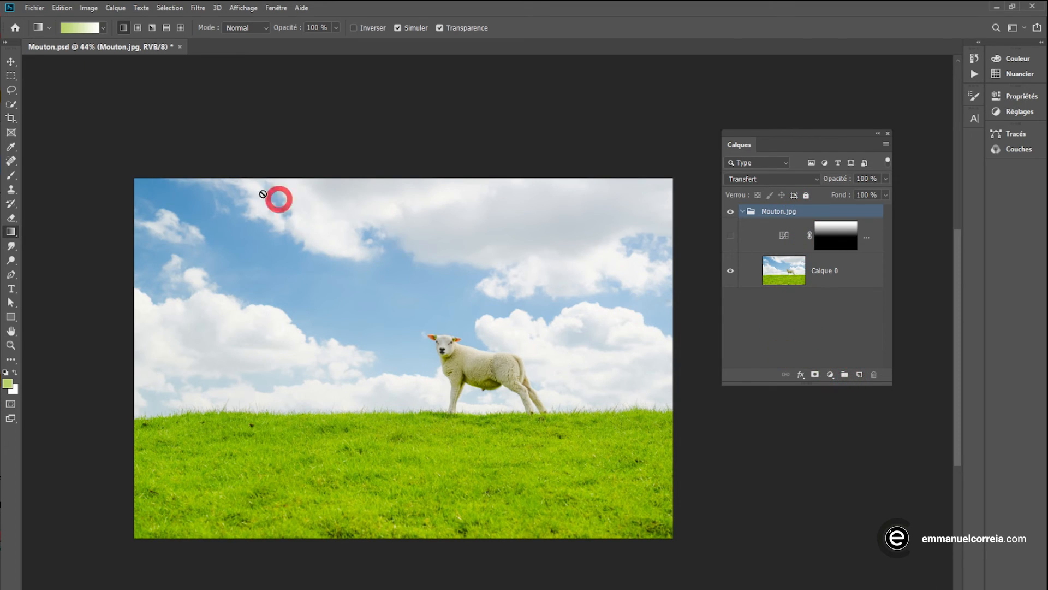
Draw a green rectangle shape about 491 by 734 px in the sky, to the left of the sheep
{"action": "left_click", "coordinate": [11, 317]}
{"action": "left_click_drag", "start_coordinate": [408, 212], "coordinate": [290, 389]}
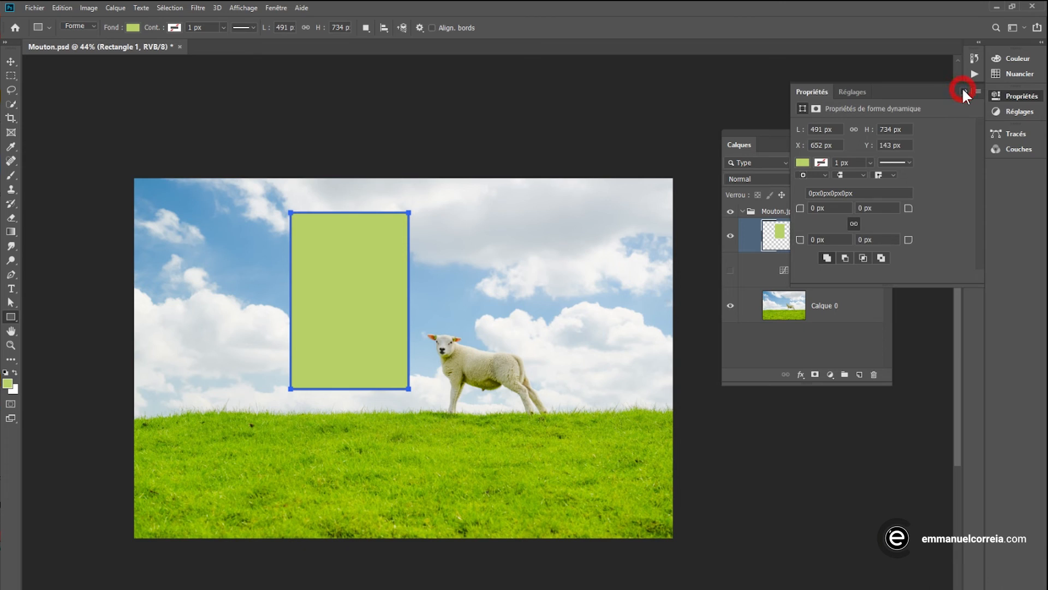
{"action": "left_click", "coordinate": [964, 91]}
Add a paragraph of Lorem ipsum placeholder text and position it over the upper part of the green rectangle
{"action": "left_click", "coordinate": [12, 290]}
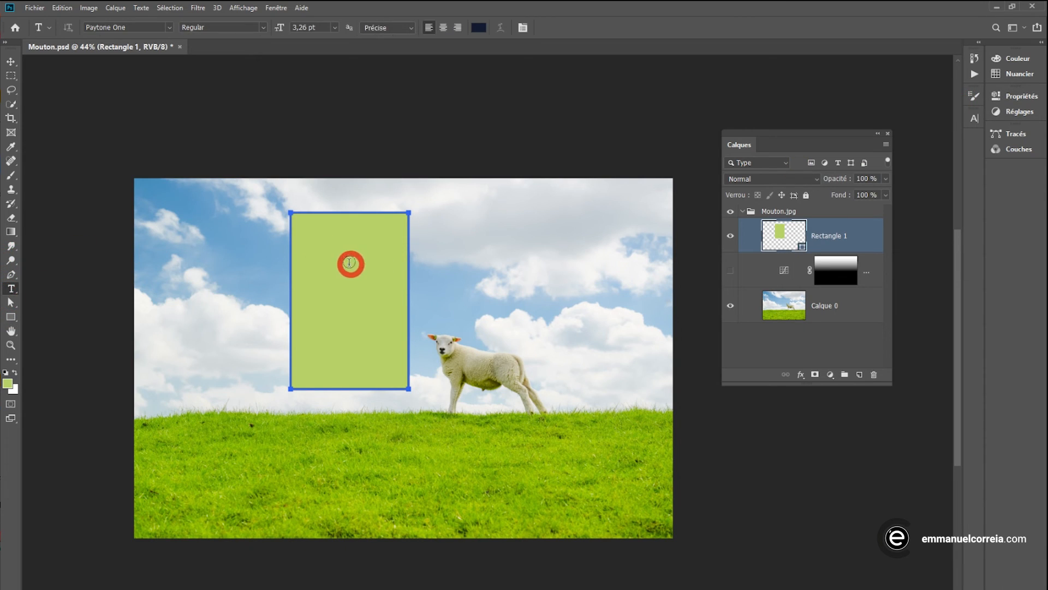
{"action": "left_click_drag", "start_coordinate": [214, 258], "coordinate": [307, 286]}
{"action": "left_click_drag", "start_coordinate": [266, 273], "coordinate": [354, 264]}
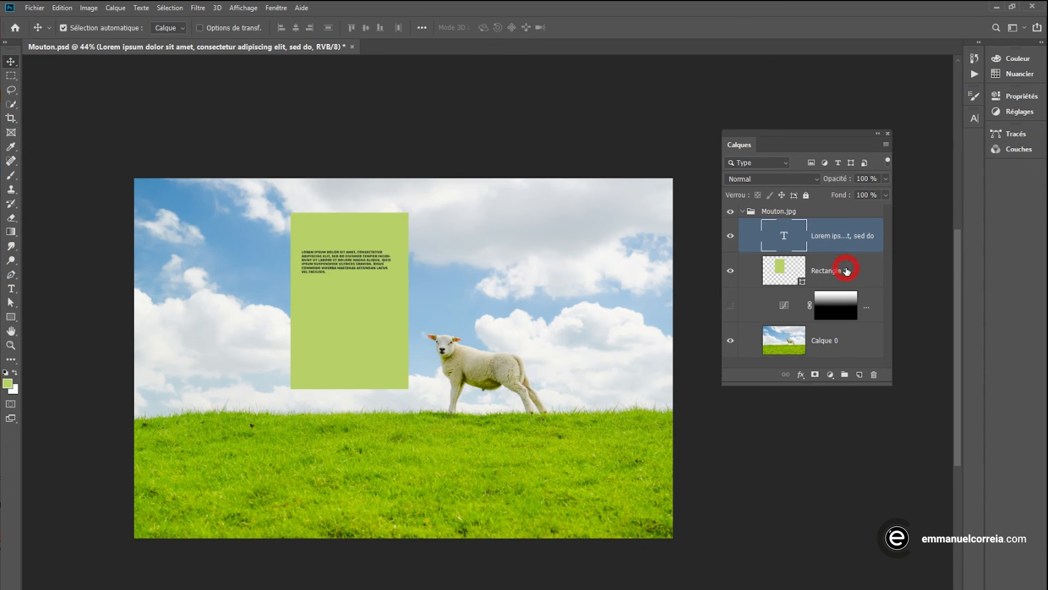
Move the Lorem ipsum text layer and the rectangle layer out of the Mouton.jpg group, above it
{"action": "left_click", "coordinate": [846, 270]}
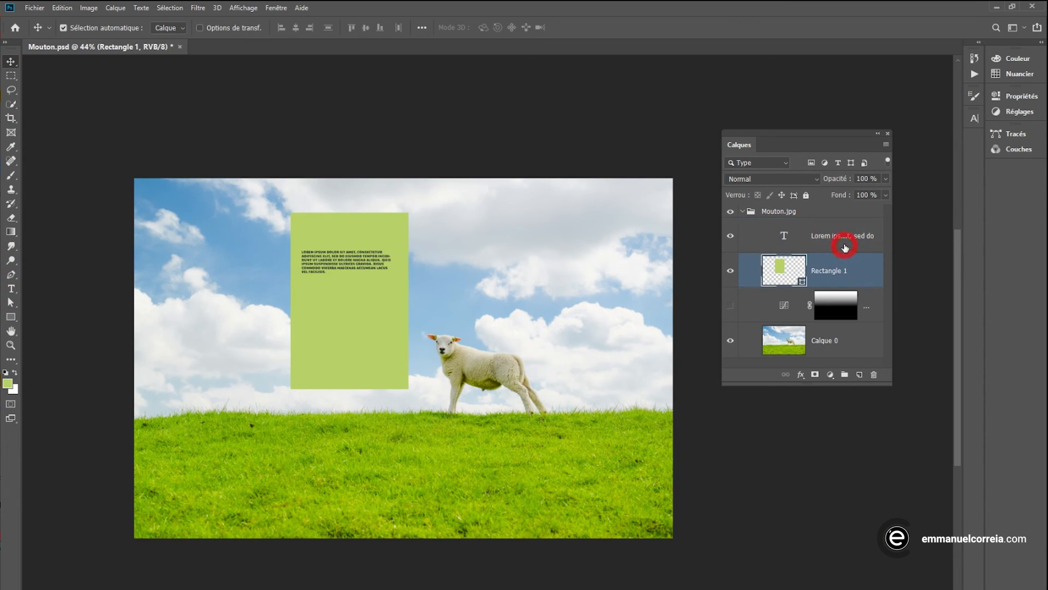
{"action": "left_click", "coordinate": [832, 234], "text": "shift"}
{"action": "left_click_drag", "start_coordinate": [831, 235], "coordinate": [821, 213]}
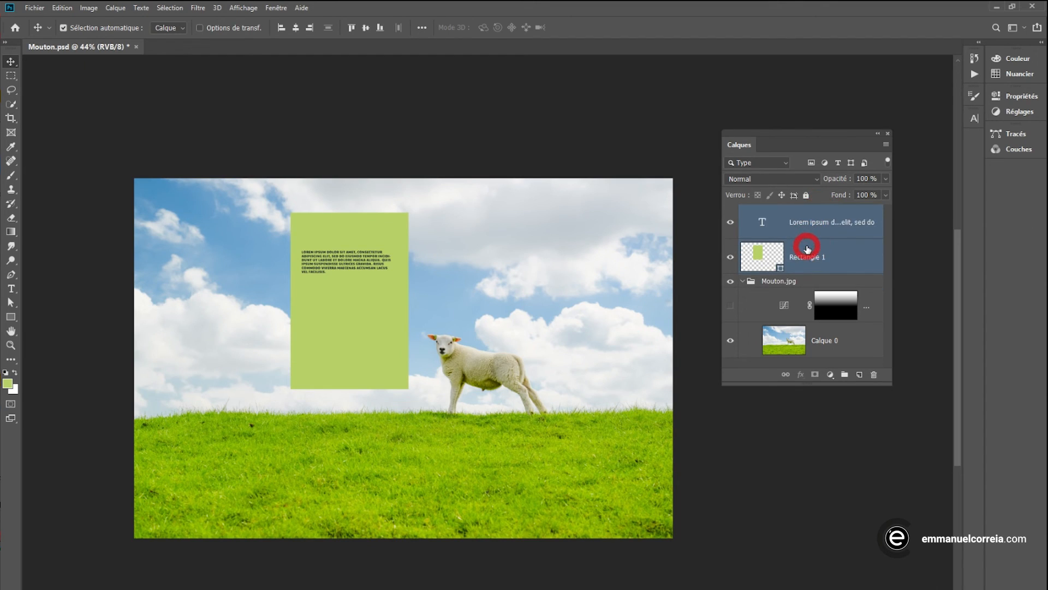
Group the text and rectangle layers and rename the new group as Texte.png
{"action": "key", "text": "ctrl+g"}
{"action": "double_click", "coordinate": [786, 211]}
{"action": "type", "text": "Texte"}
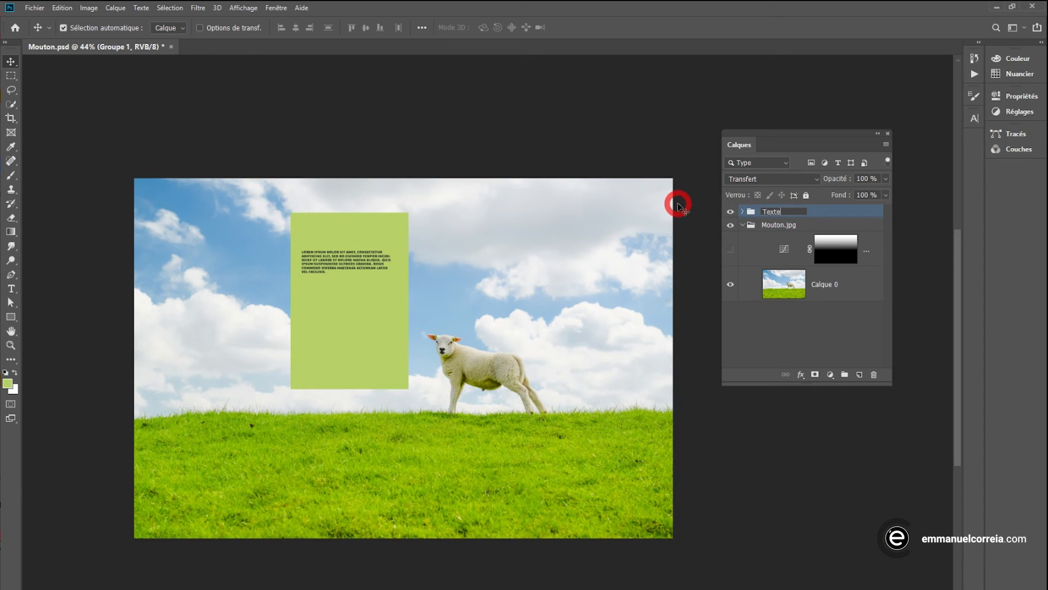
{"action": "type", "text": ".png"}
{"action": "key", "text": "Tab"}
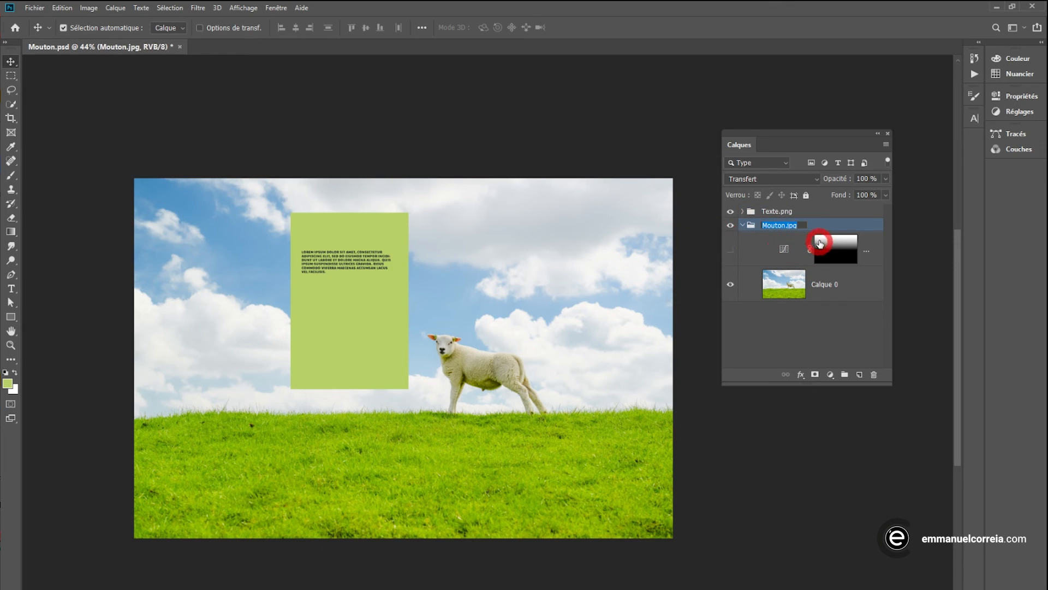
{"action": "left_click", "coordinate": [834, 211]}
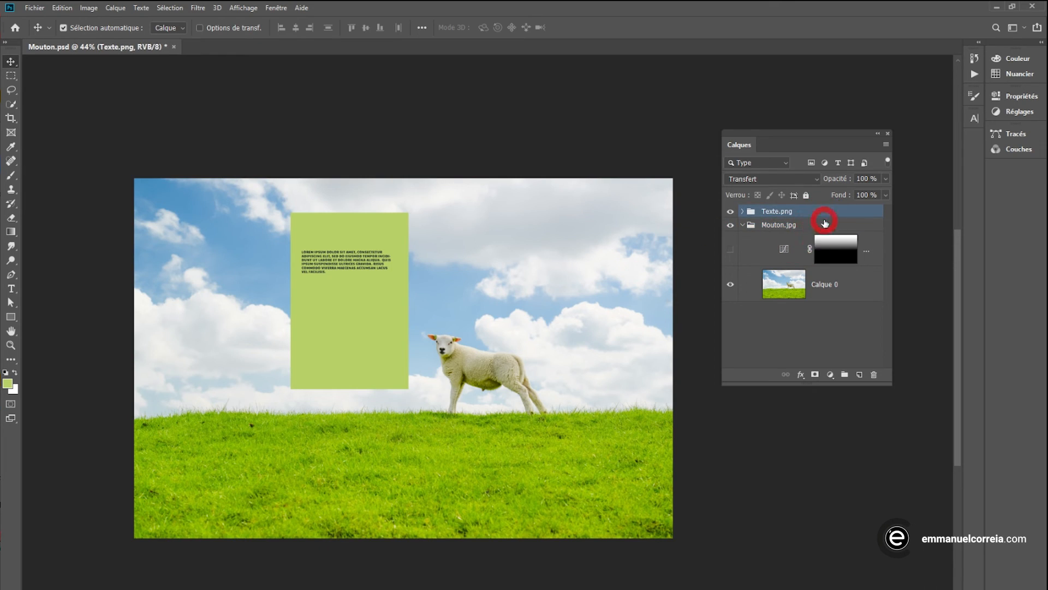
Collapse the Mouton.jpg group and switch the Texte.png and Mouton.jpg groups off and on to compare their contents
{"action": "left_click", "coordinate": [744, 225]}
{"action": "left_click", "coordinate": [742, 226]}
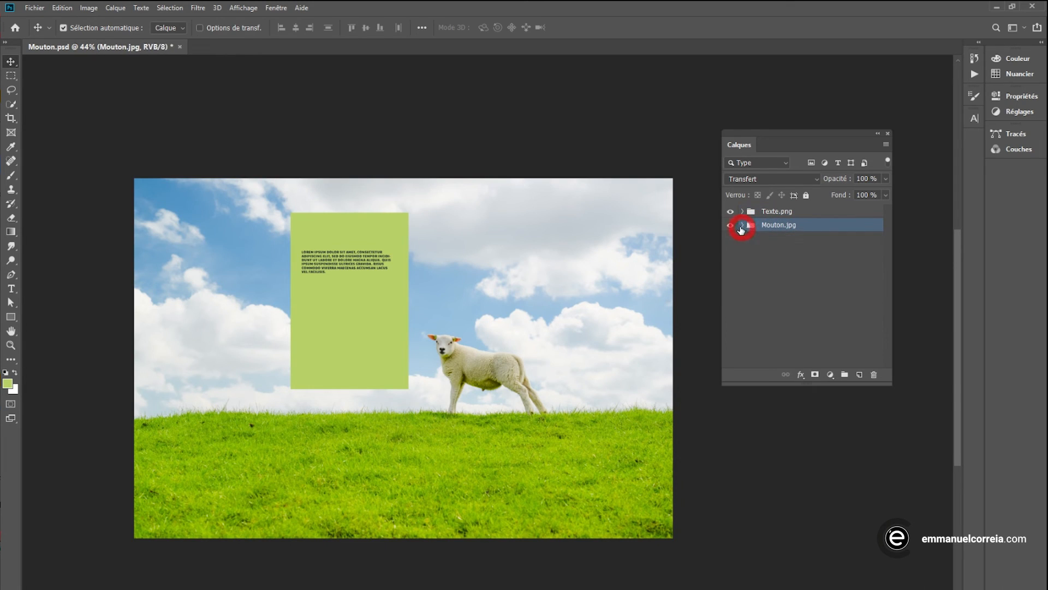
{"action": "left_click", "coordinate": [730, 212]}
{"action": "left_click", "coordinate": [730, 211]}
{"action": "left_click", "coordinate": [729, 226]}
{"action": "left_click", "coordinate": [729, 226]}
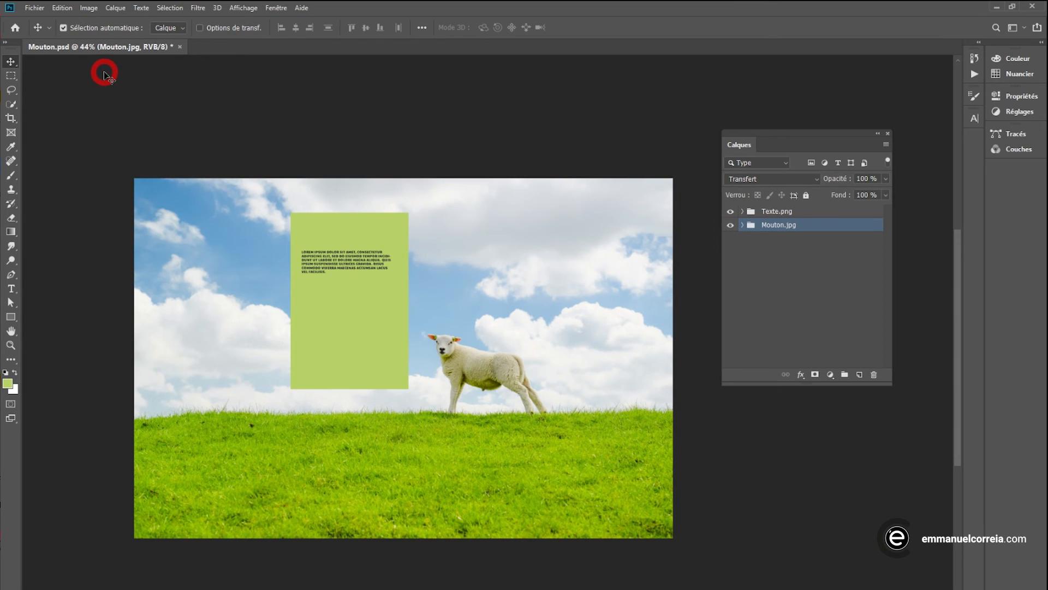
Check the image file generation setting, then preview the generated Texte.png and Mouton.jpg in Bridge
{"action": "left_click", "coordinate": [34, 8]}
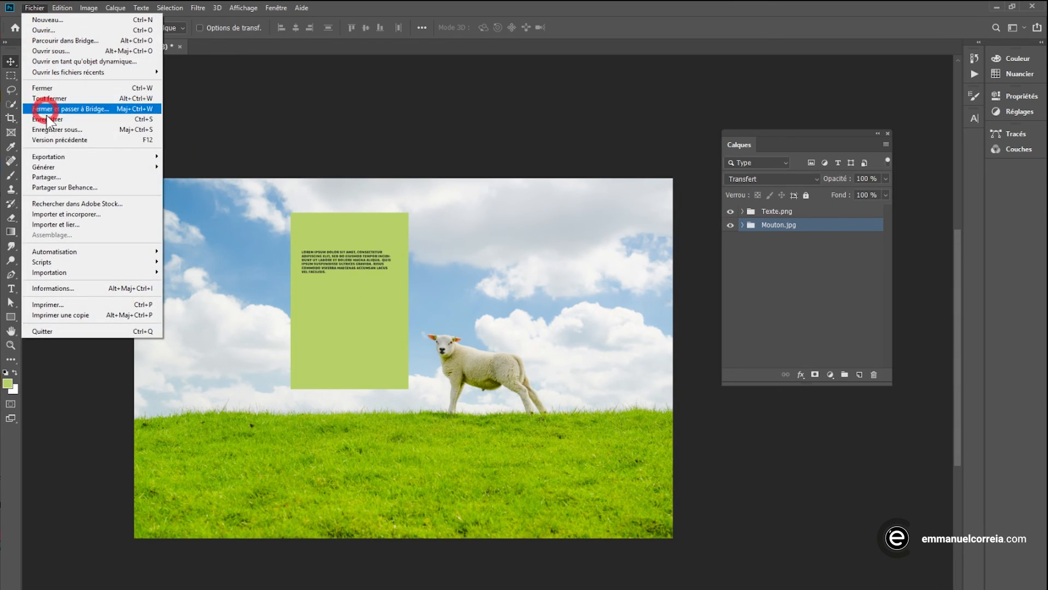
{"action": "mouse_move", "coordinate": [55, 168]}
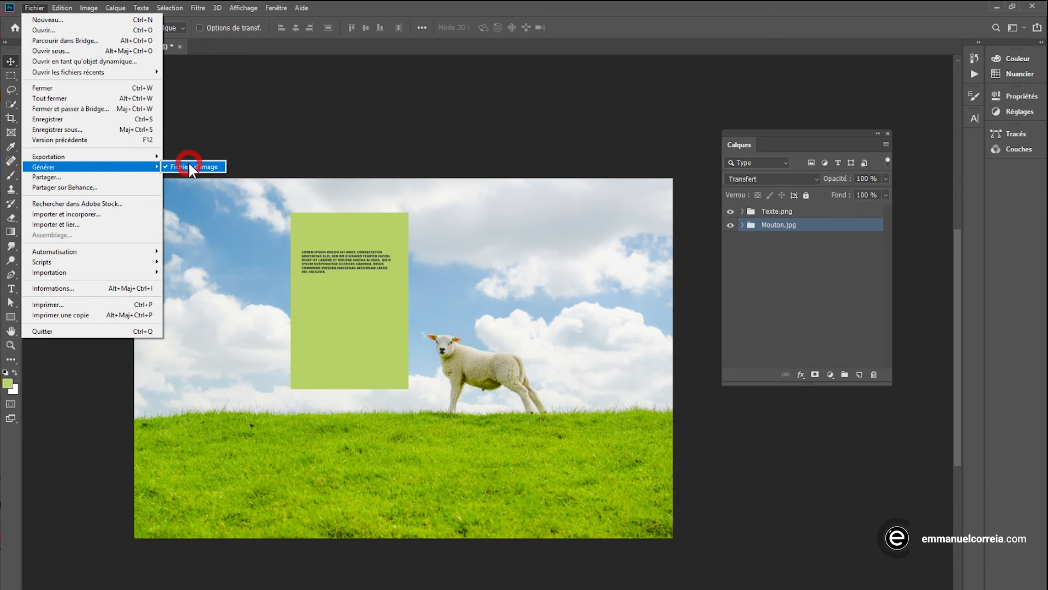
{"action": "left_click", "coordinate": [300, 211]}
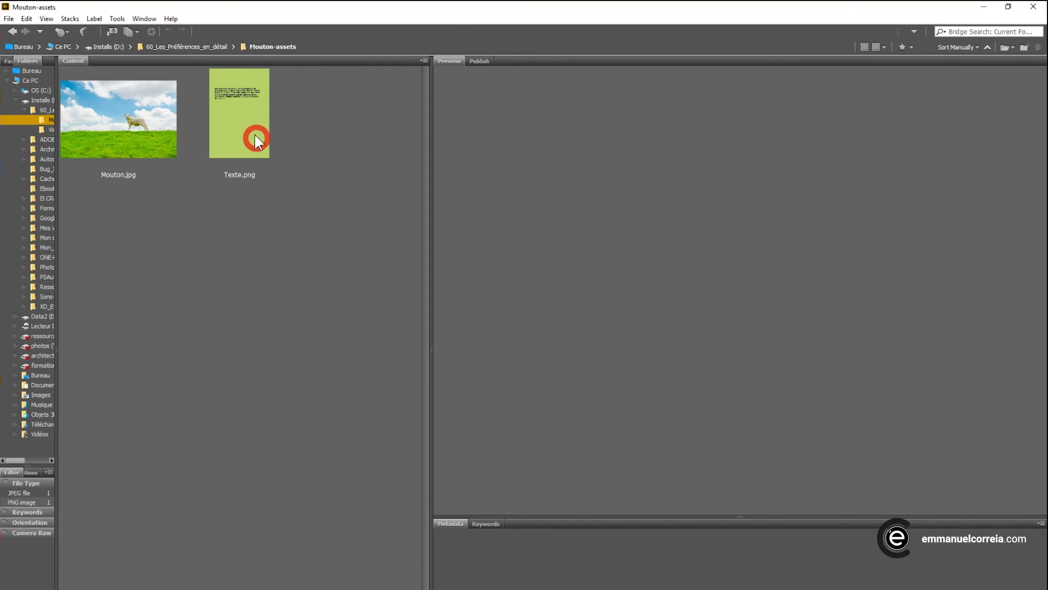
{"action": "left_click", "coordinate": [255, 138]}
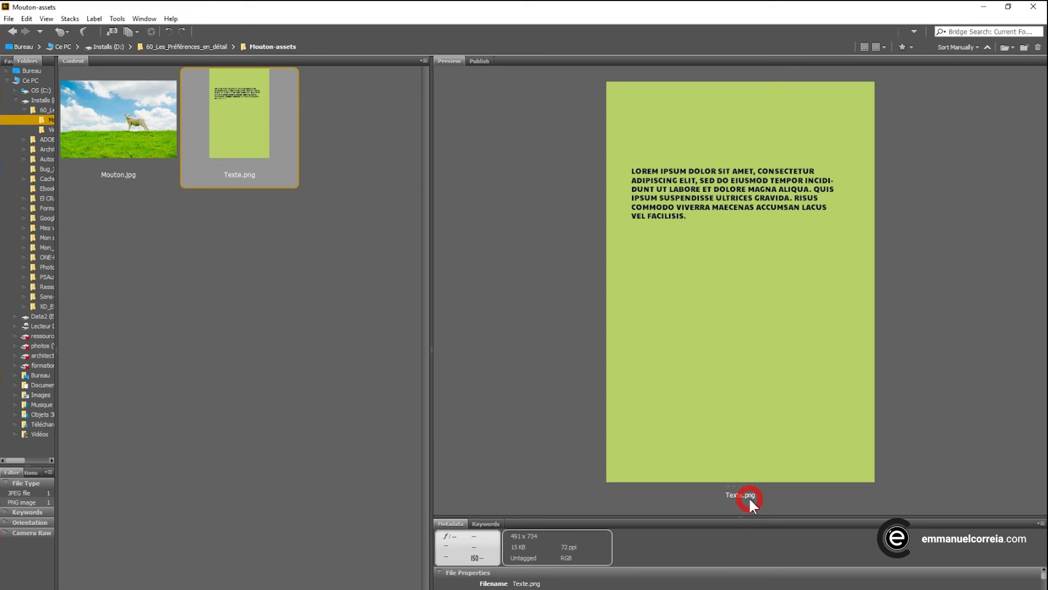
{"action": "left_click", "coordinate": [113, 126]}
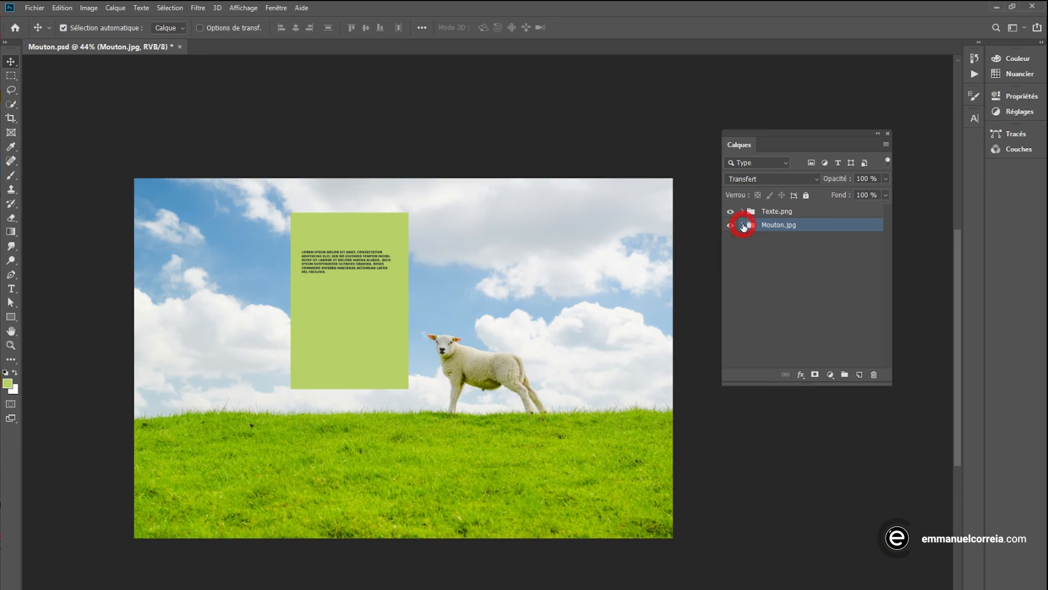
Show the masked curves adjustment layer in the Mouton.jpg group again and check the generated images in Bridge
{"action": "left_click", "coordinate": [742, 224]}
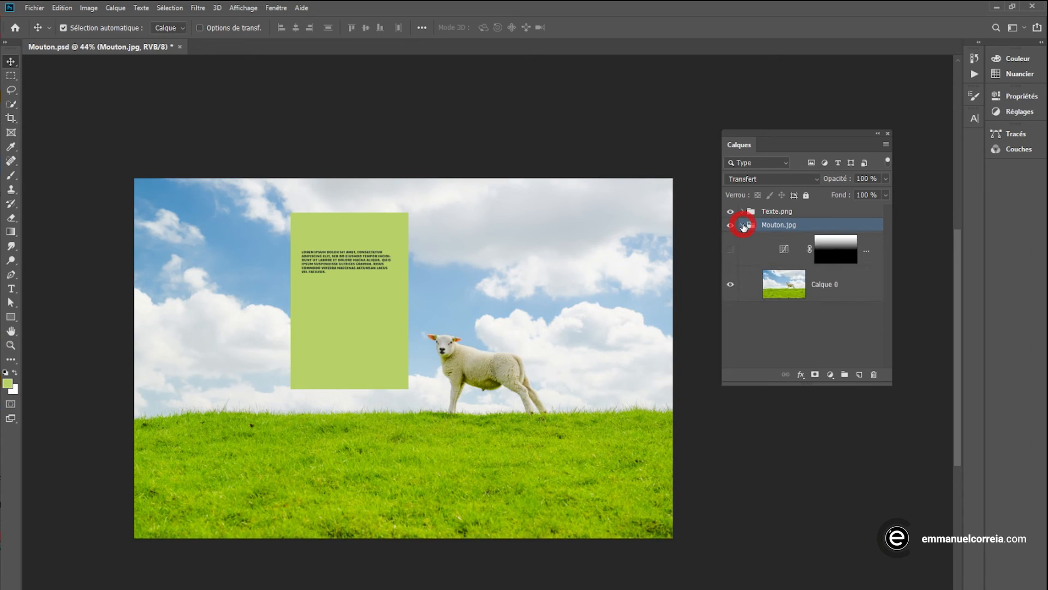
{"action": "left_click", "coordinate": [731, 248]}
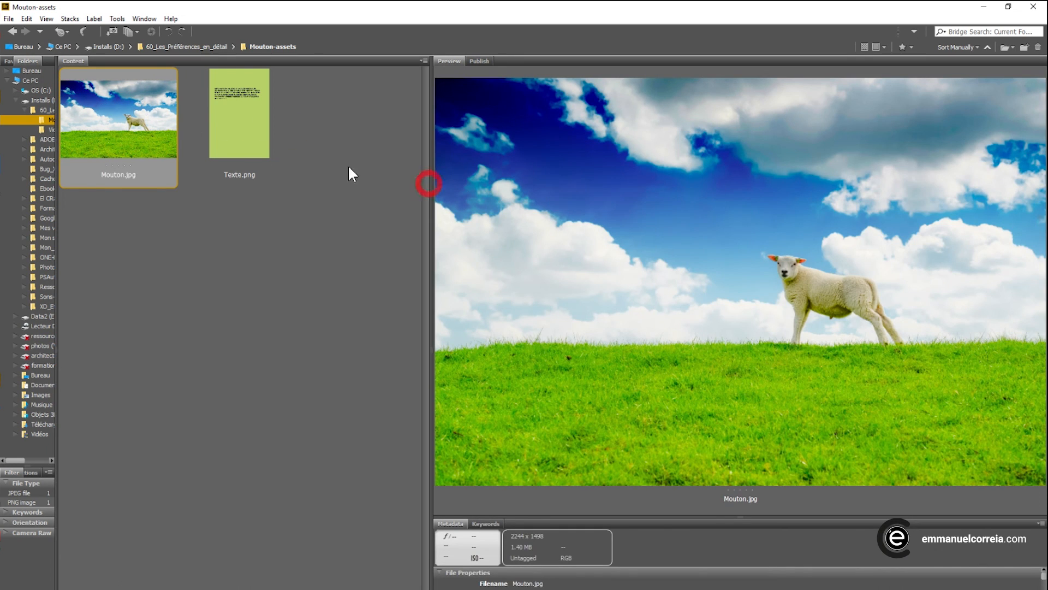
{"action": "left_click", "coordinate": [232, 133]}
{"action": "left_click", "coordinate": [173, 136]}
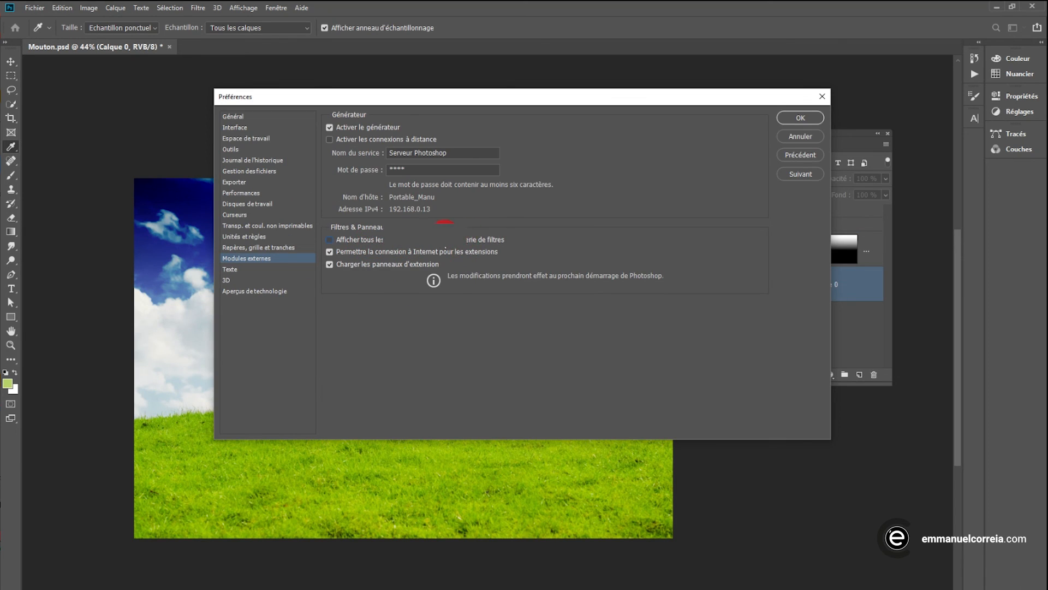
Review the filter options in the plug-in preferences, accept them, and look through the list of available filters
{"action": "left_click", "coordinate": [475, 233]}
{"action": "left_click", "coordinate": [797, 118]}
{"action": "left_click", "coordinate": [799, 117]}
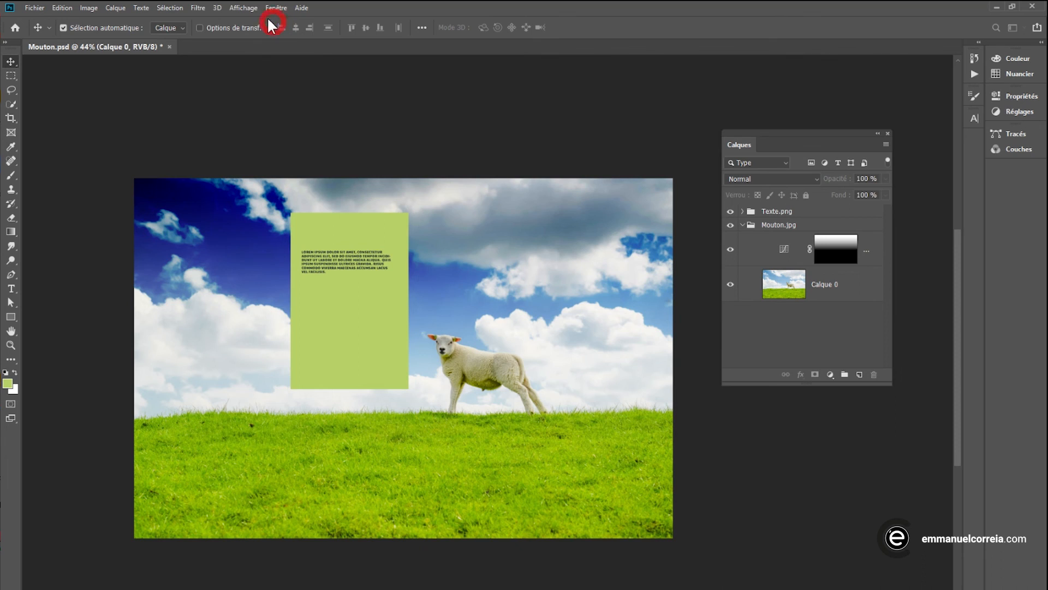
{"action": "left_click", "coordinate": [200, 8]}
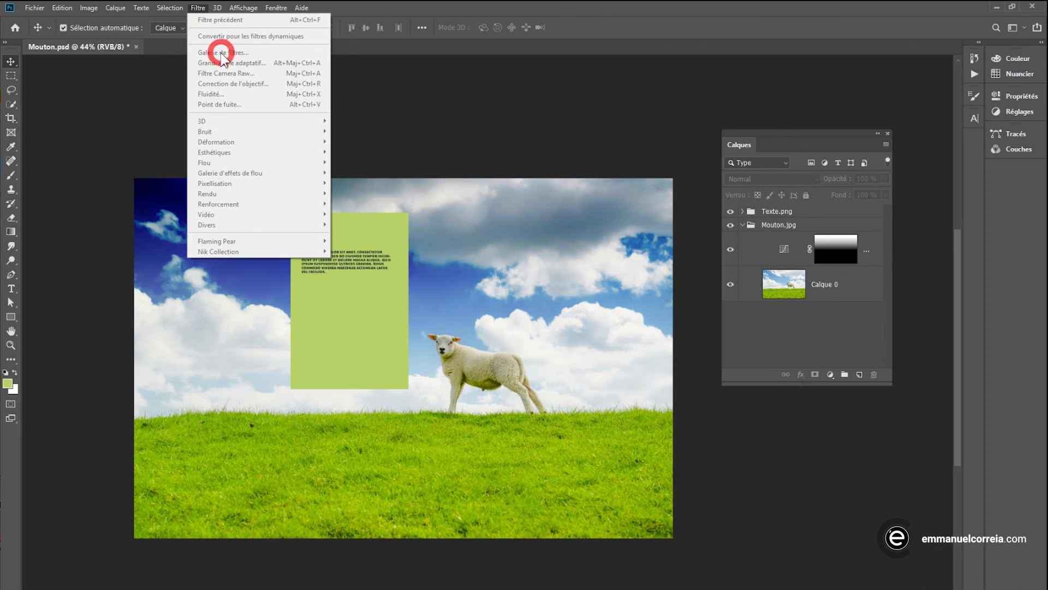
{"action": "left_click", "coordinate": [458, 8]}
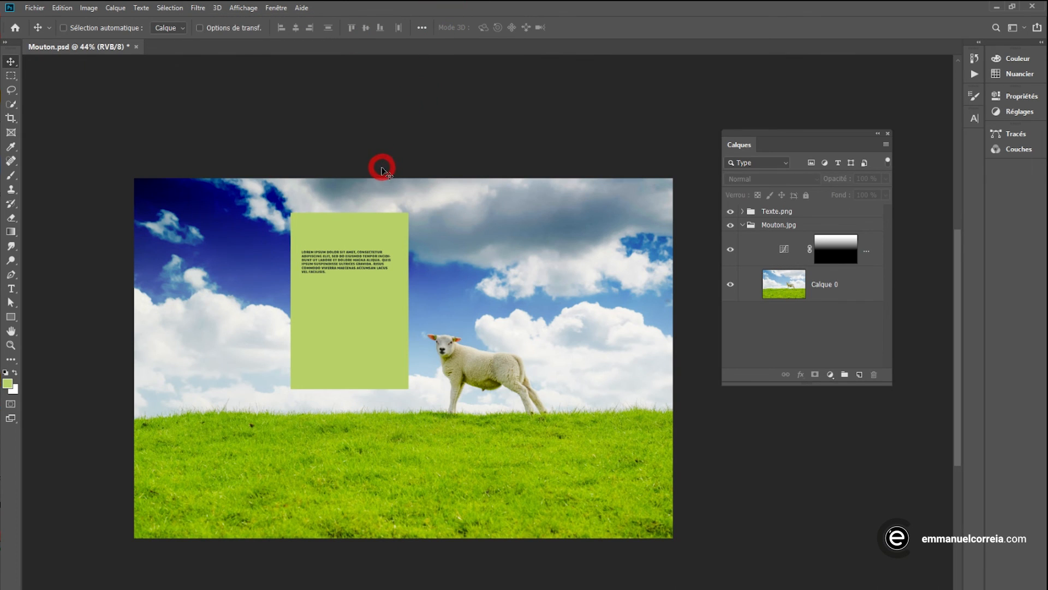
Enable showing all filter gallery groups and names in the plug-in preferences, and check the resulting filter list
{"action": "key", "text": "i"}
{"action": "key", "text": "ctrl+k"}
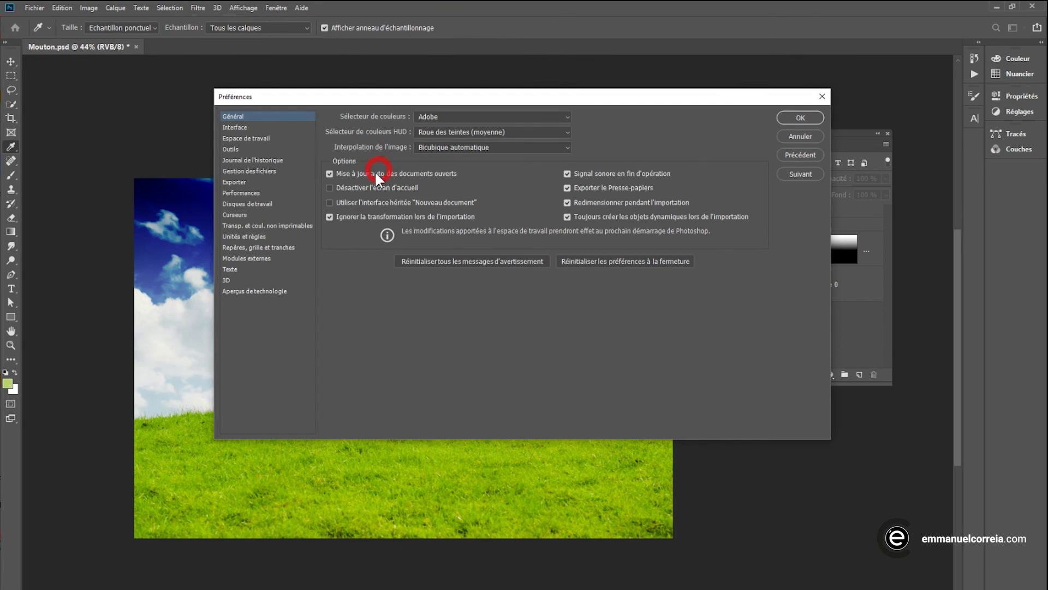
{"action": "left_click", "coordinate": [243, 258]}
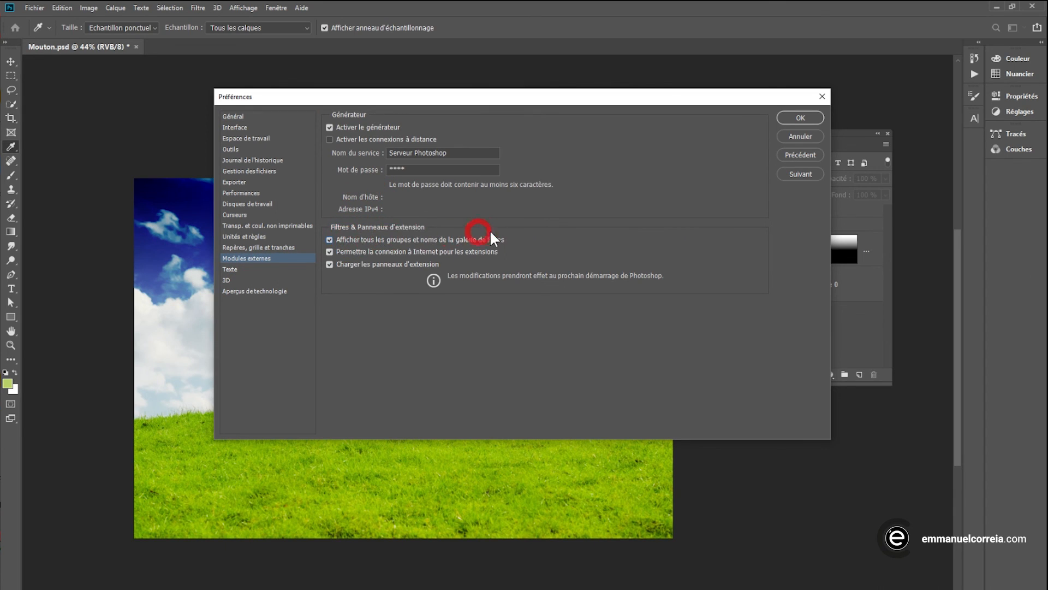
{"action": "left_click", "coordinate": [807, 116]}
{"action": "key", "text": "v"}
{"action": "left_click", "coordinate": [198, 7]}
{"action": "left_click", "coordinate": [800, 118]}
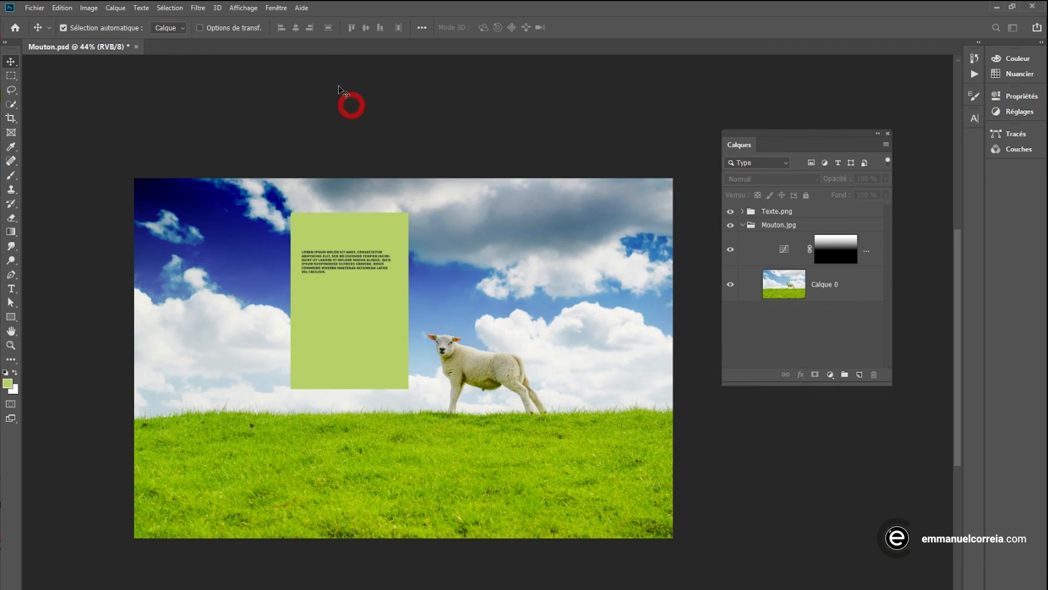
Open the Pixabay extension panel and browse through its stock images
{"action": "left_click", "coordinate": [275, 8]}
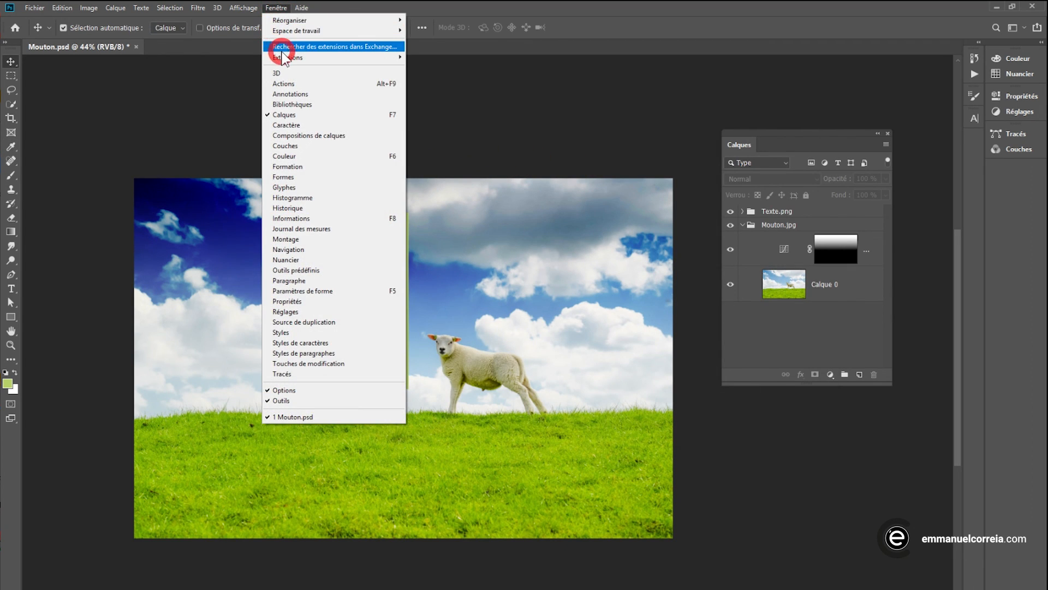
{"action": "mouse_move", "coordinate": [285, 59]}
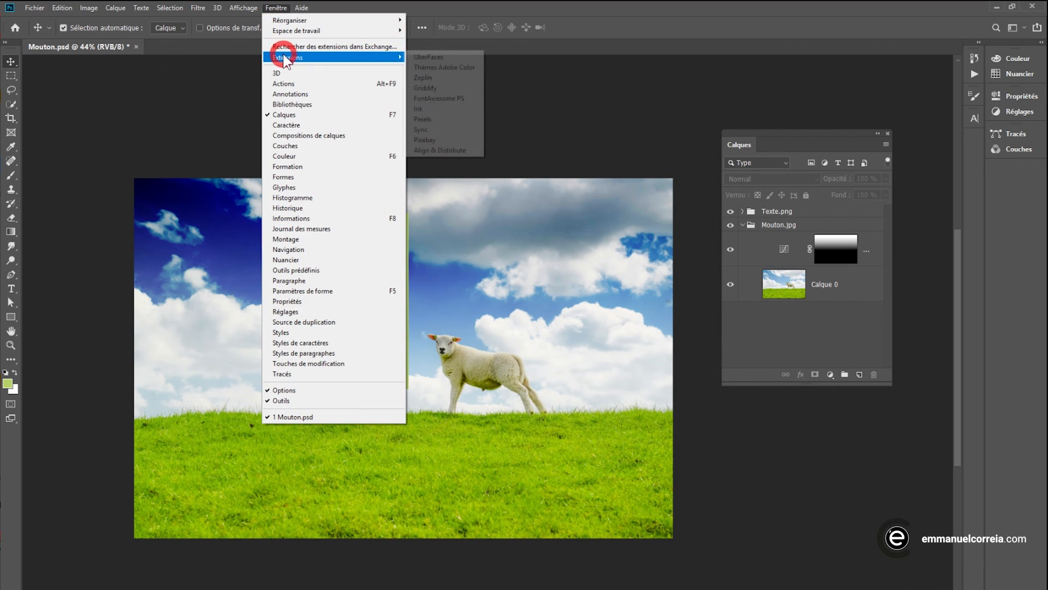
{"action": "left_click", "coordinate": [434, 140]}
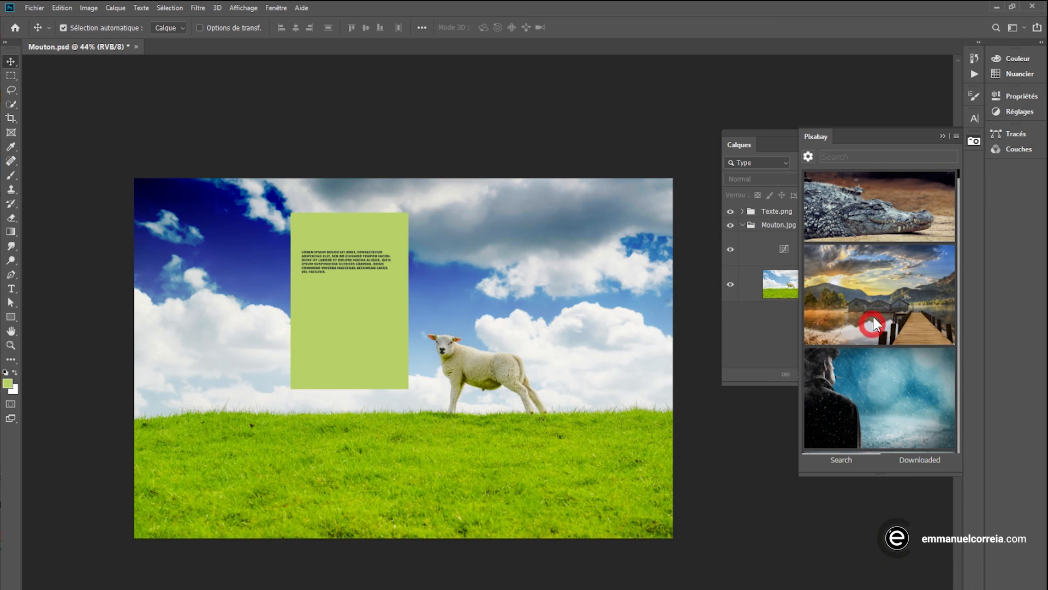
{"action": "left_click", "coordinate": [889, 300]}
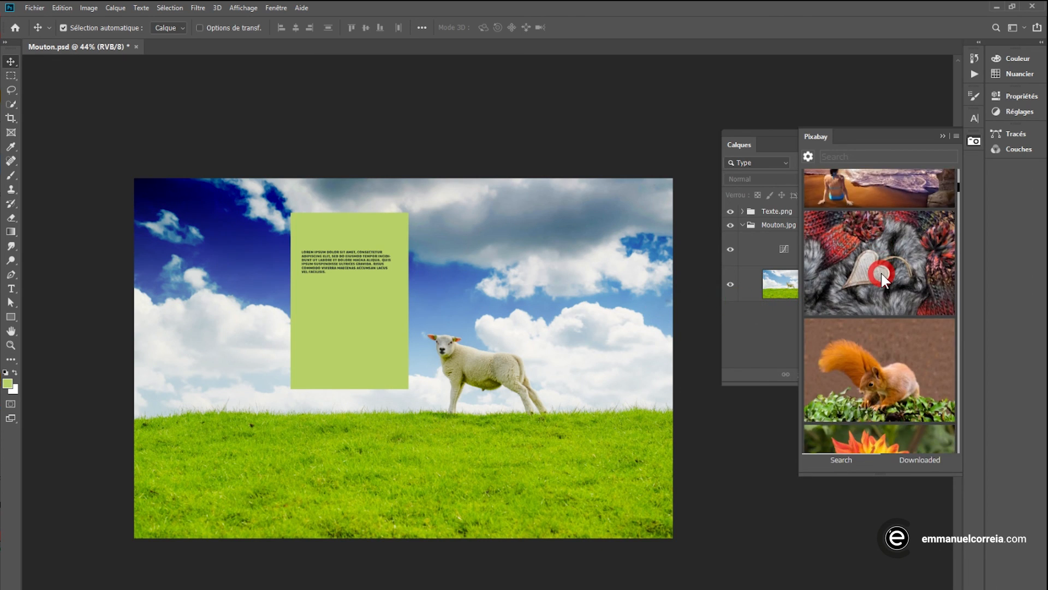
{"action": "scroll", "coordinate": [880, 272], "scroll_direction": "down", "scroll_amount": 15}
{"action": "scroll", "coordinate": [911, 252], "scroll_direction": "down", "scroll_amount": 10}
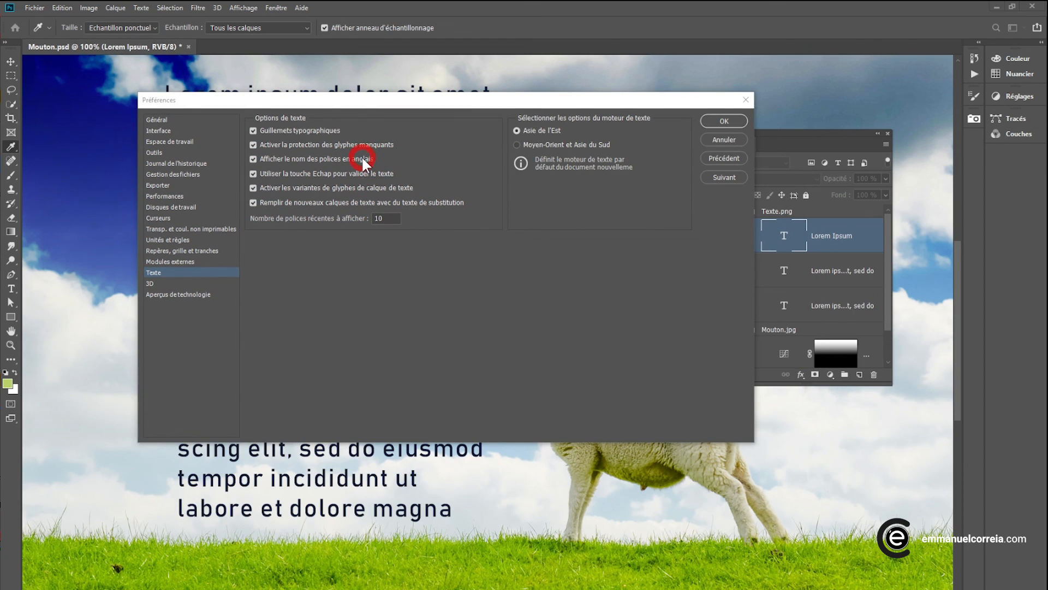
Accept the text preferences, select the A starting the paragraph's last line to check its glyph variants, and commit the text
{"action": "mouse_move", "coordinate": [346, 163]}
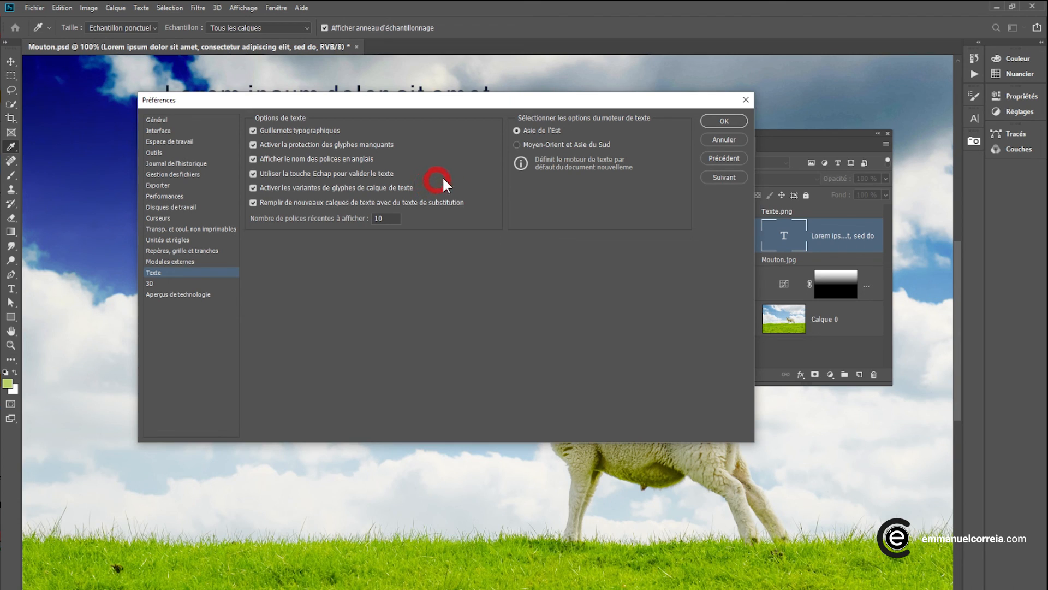
{"action": "left_click", "coordinate": [710, 120]}
{"action": "key", "text": "t"}
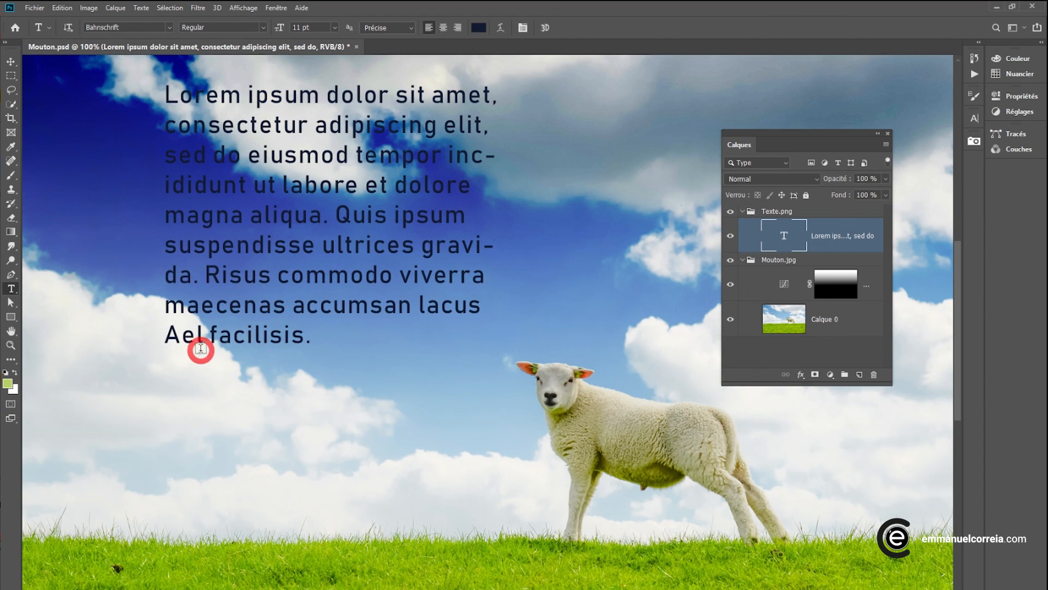
{"action": "left_click_drag", "start_coordinate": [179, 337], "coordinate": [164, 339]}
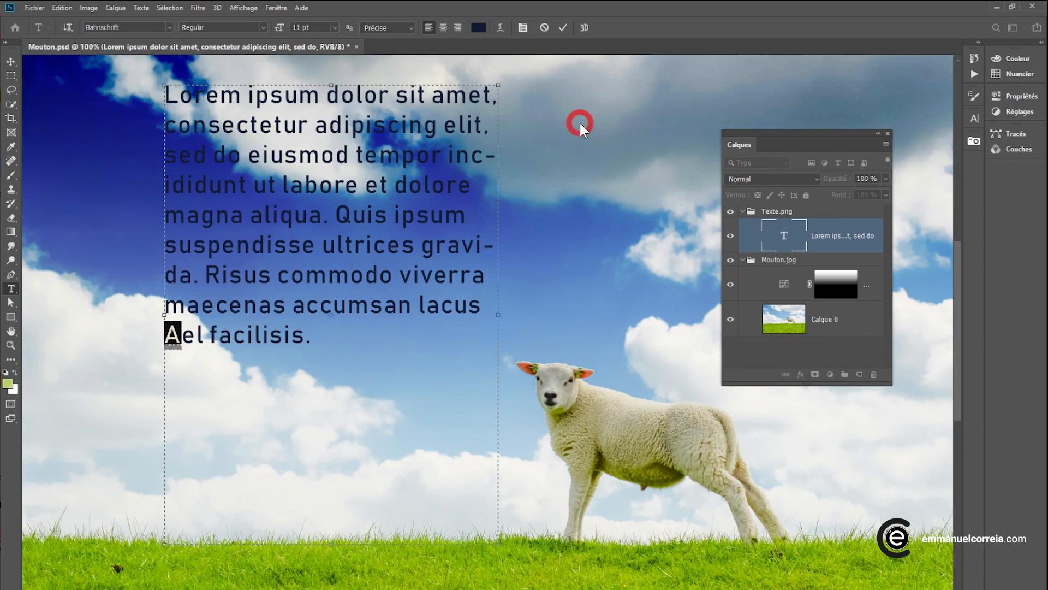
{"action": "left_click", "coordinate": [564, 26]}
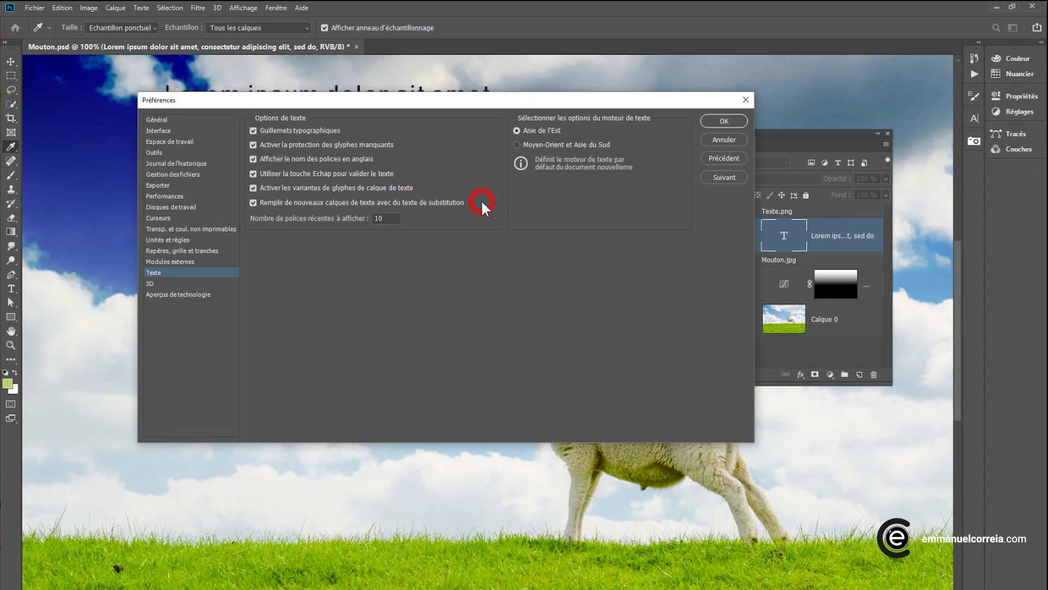
Accept the text preferences, then add a placeholder paragraph text box below the existing paragraph and a placeholder point text above the sheep
{"action": "left_click", "coordinate": [712, 121]}
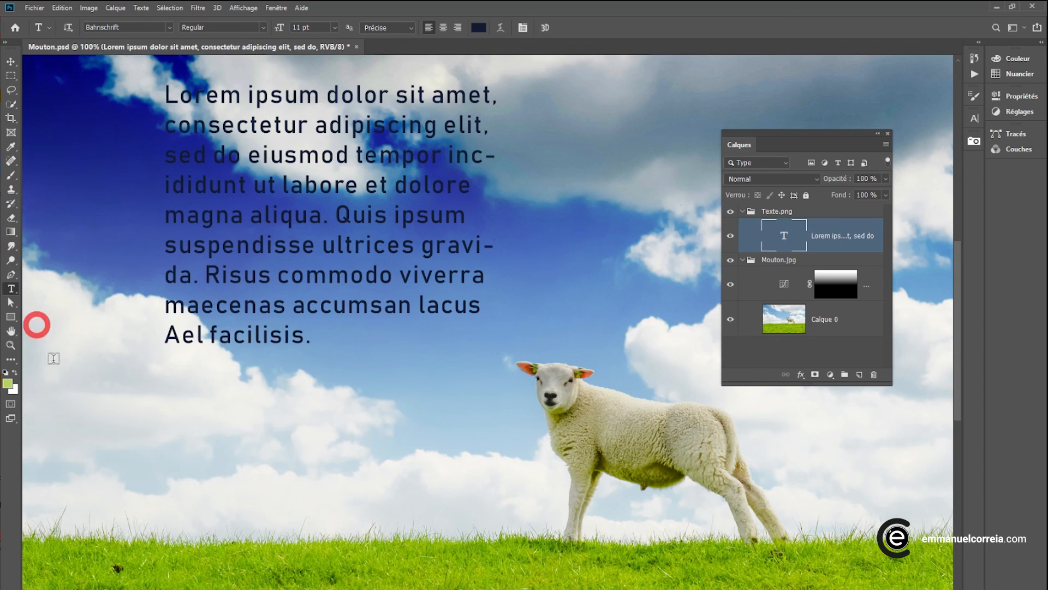
{"action": "left_click_drag", "start_coordinate": [177, 378], "coordinate": [492, 540]}
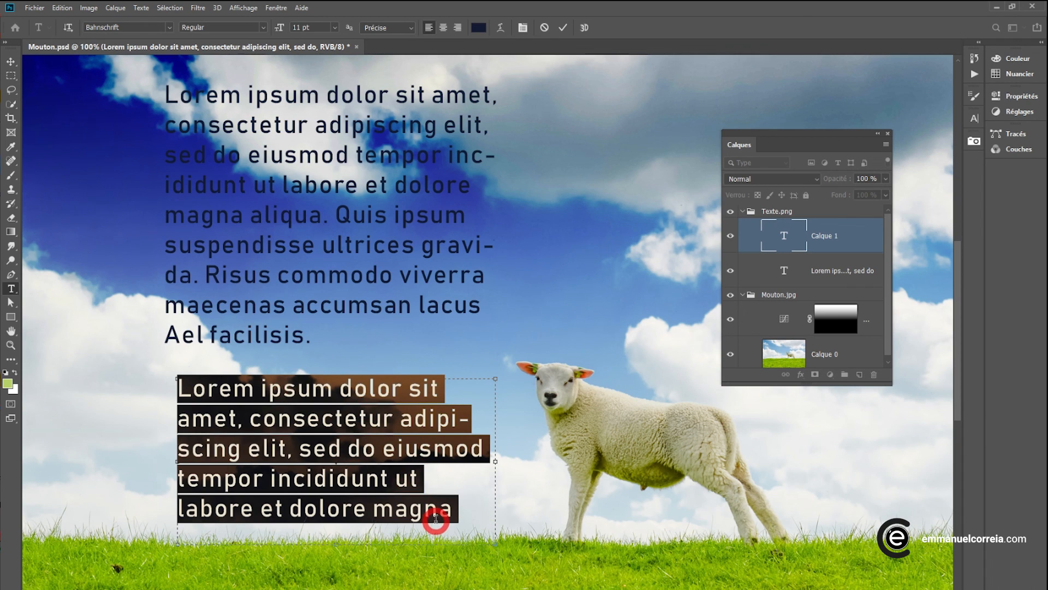
{"action": "left_click", "coordinate": [542, 296]}
{"action": "left_click", "coordinate": [526, 299]}
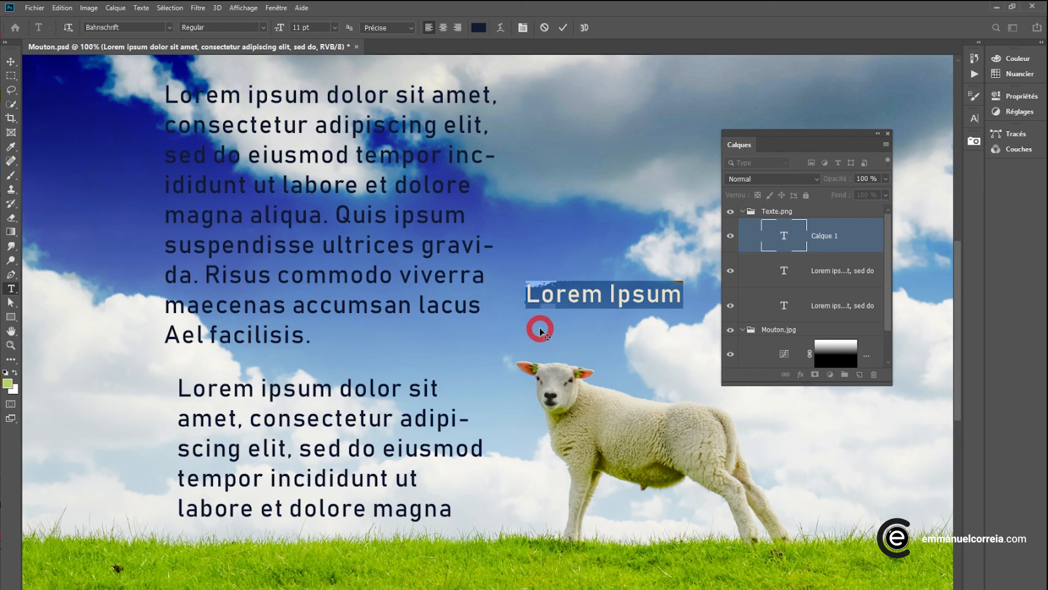
{"action": "left_click", "coordinate": [629, 349]}
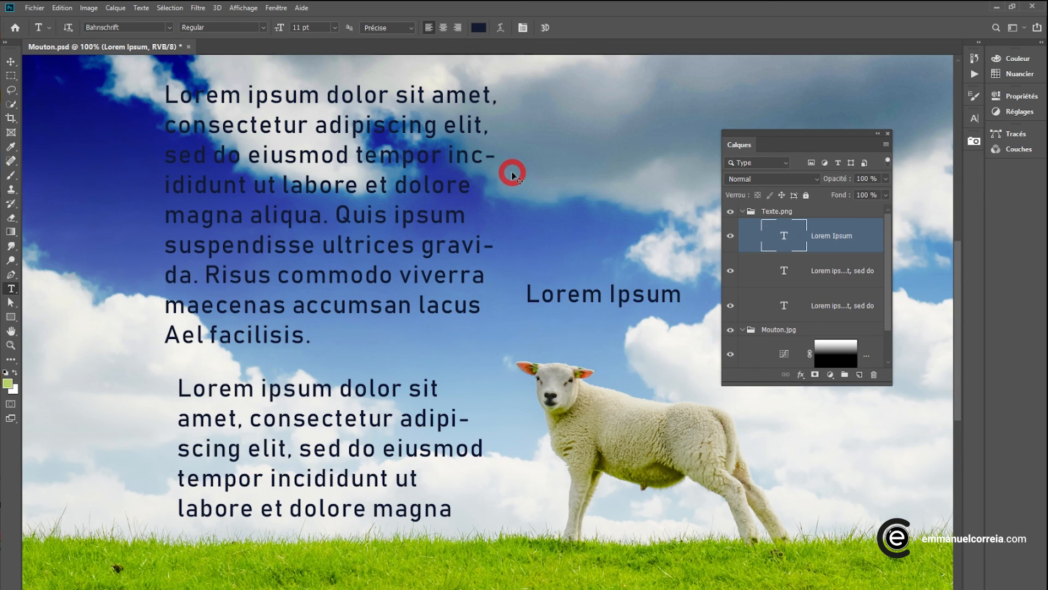
Review the text options in the preferences, including the number of recent fonts to display, and look over the 3D preferences
{"action": "key", "text": "i"}
{"action": "key", "text": "ctrl+k"}
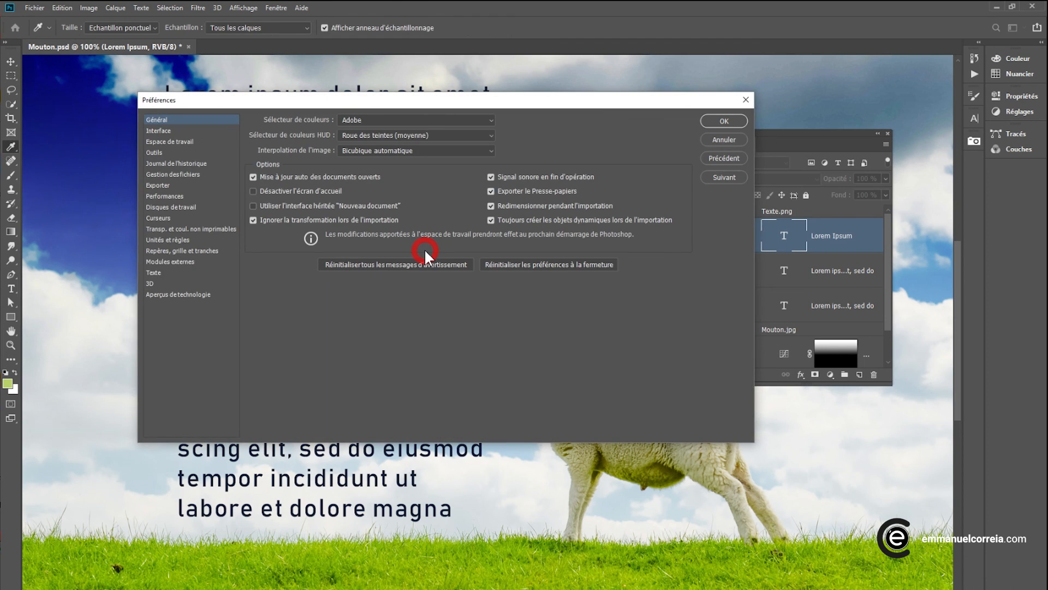
{"action": "left_click", "coordinate": [153, 272]}
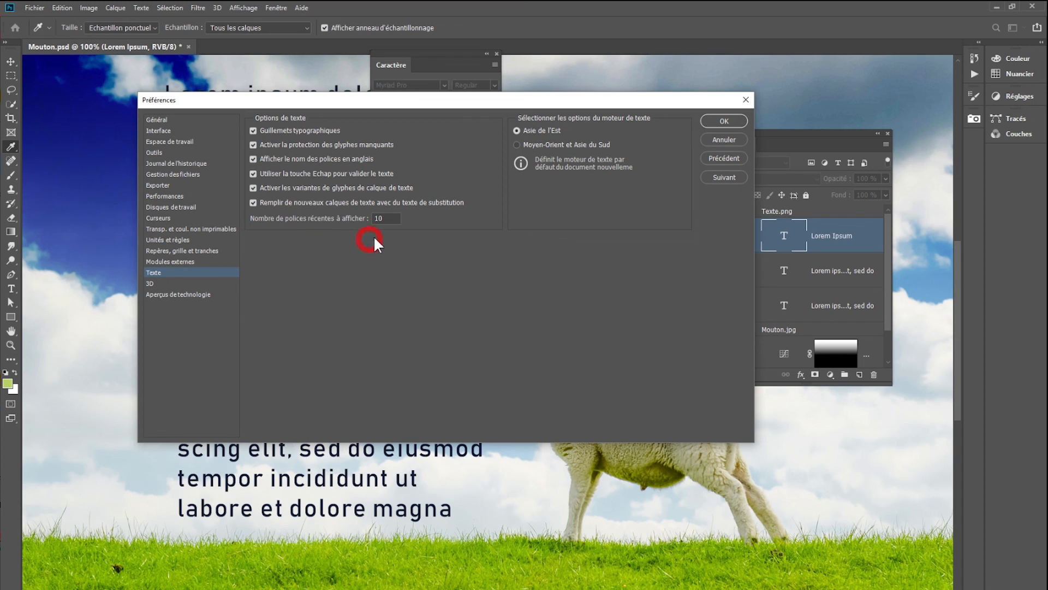
{"action": "left_click", "coordinate": [432, 229]}
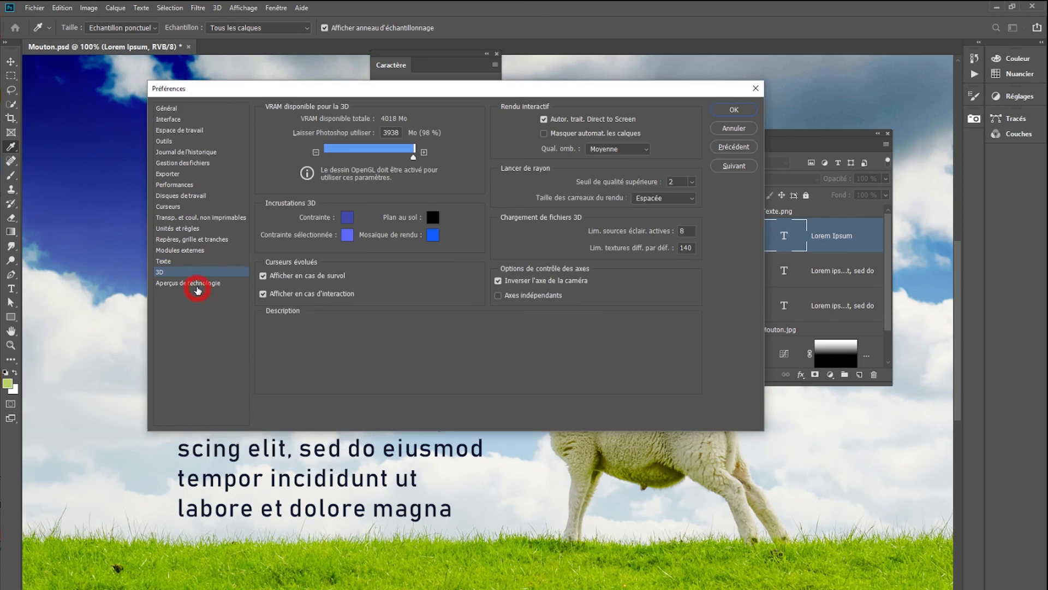
Review the technology preview preferences, keep Preserve Details 2.0 Upscale enabled, and accept them
{"action": "left_click", "coordinate": [195, 285]}
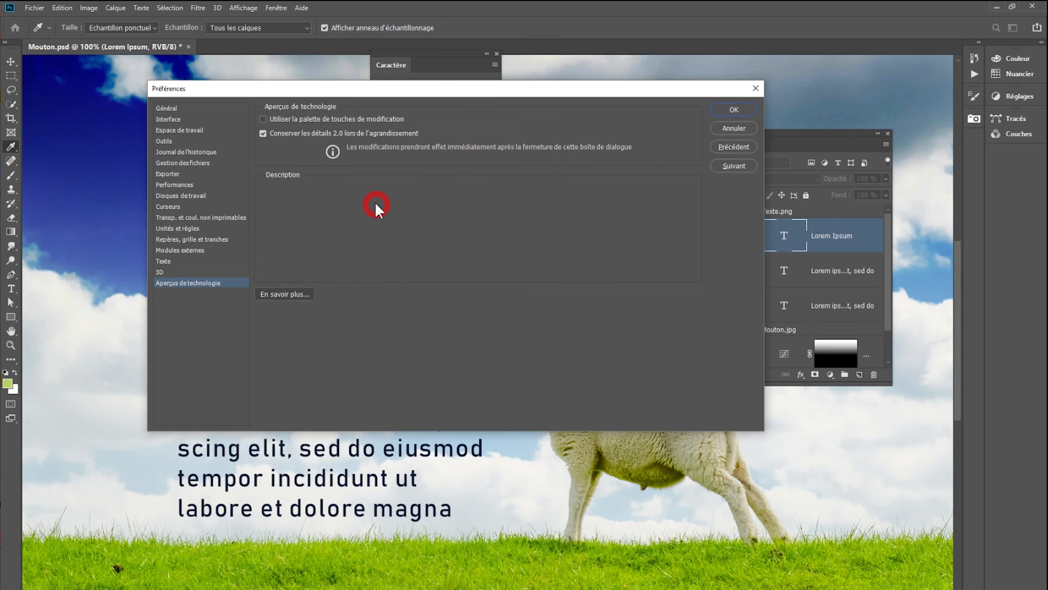
{"action": "left_click", "coordinate": [313, 133]}
{"action": "left_click", "coordinate": [297, 131]}
{"action": "left_click", "coordinate": [731, 110]}
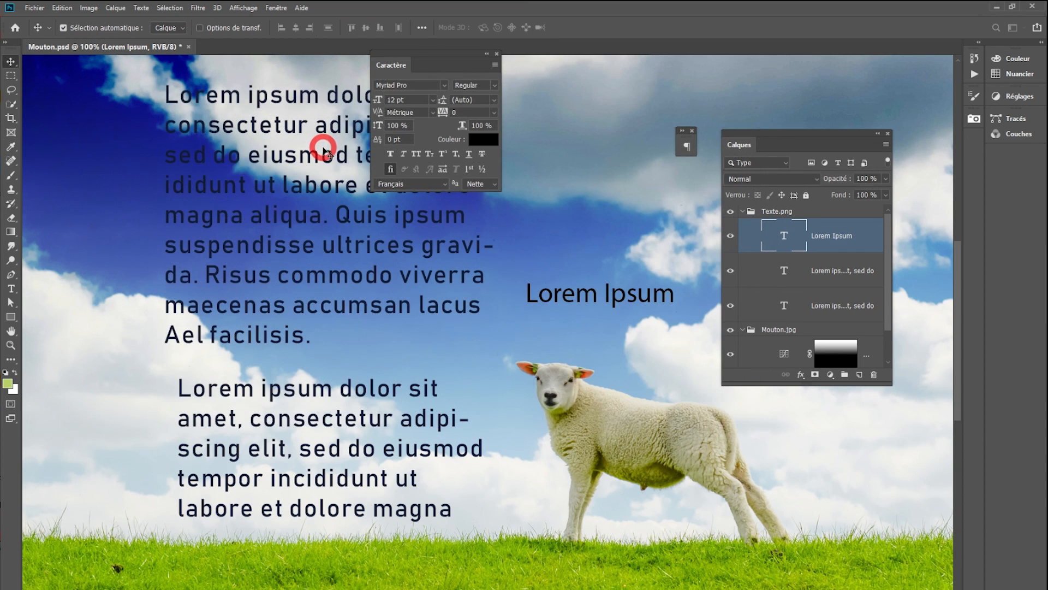
Examine the resampling methods in the Image Size settings, then review the technology preview preferences again and accept them
{"action": "left_click", "coordinate": [90, 8]}
{"action": "left_click", "coordinate": [116, 92]}
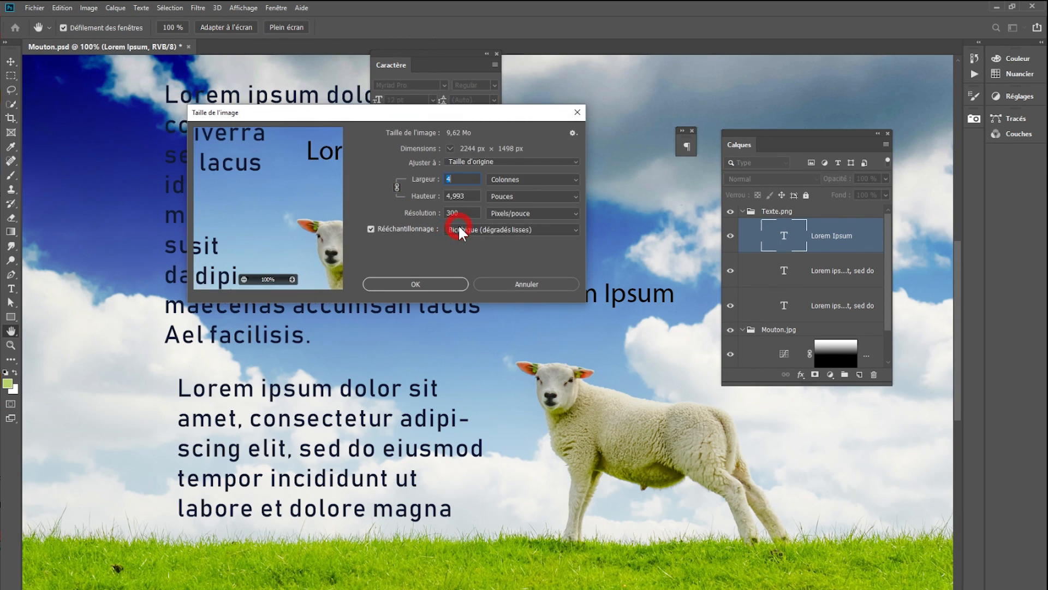
{"action": "left_click", "coordinate": [466, 228]}
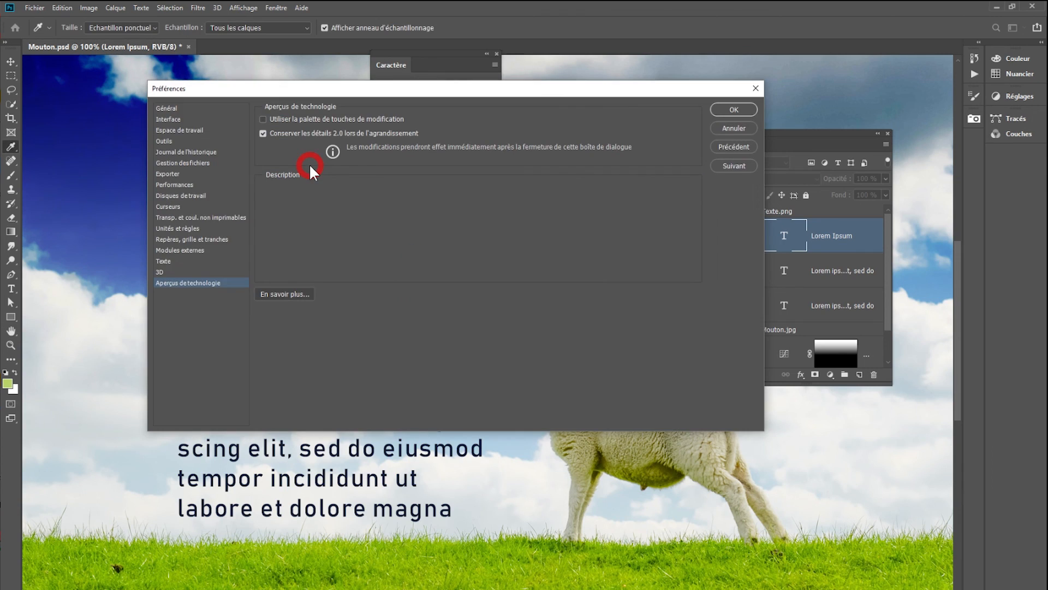
{"action": "mouse_move", "coordinate": [347, 118]}
{"action": "left_click", "coordinate": [730, 109]}
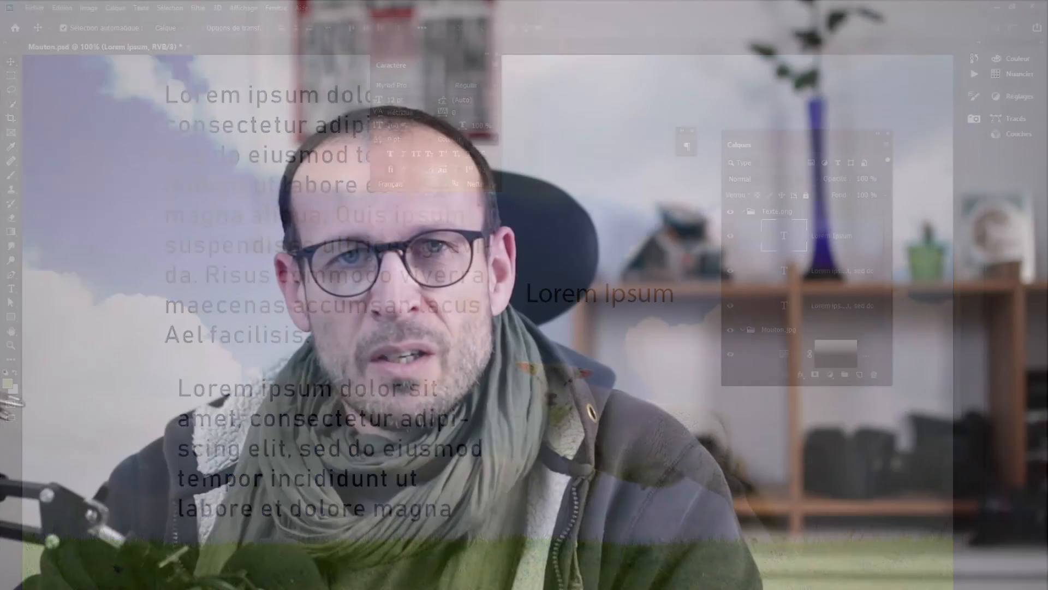